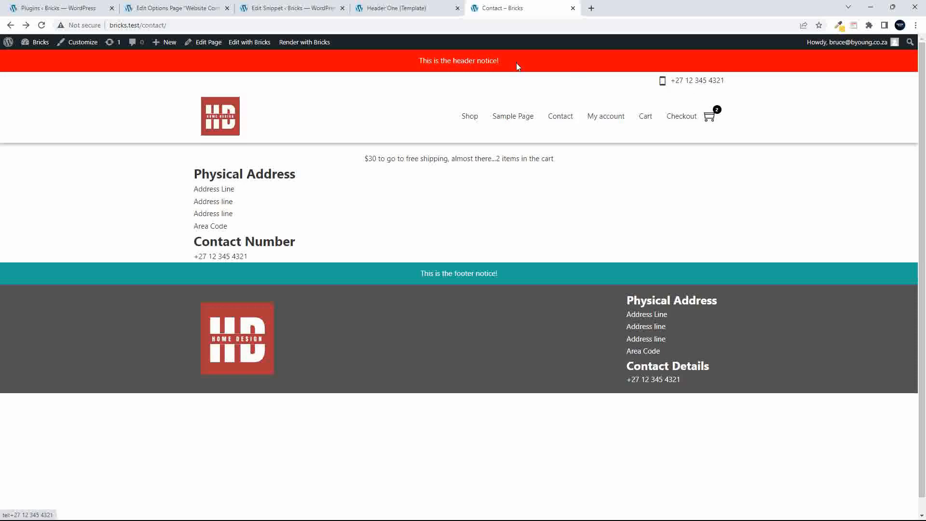
- Look over the header and footer notices on the contact page and open the Sitewide Notices options page
{"action": "left_click_drag", "start_coordinate": [409, 59], "coordinate": [579, 63]}
{"action": "left_click_drag", "start_coordinate": [413, 271], "coordinate": [546, 280]}
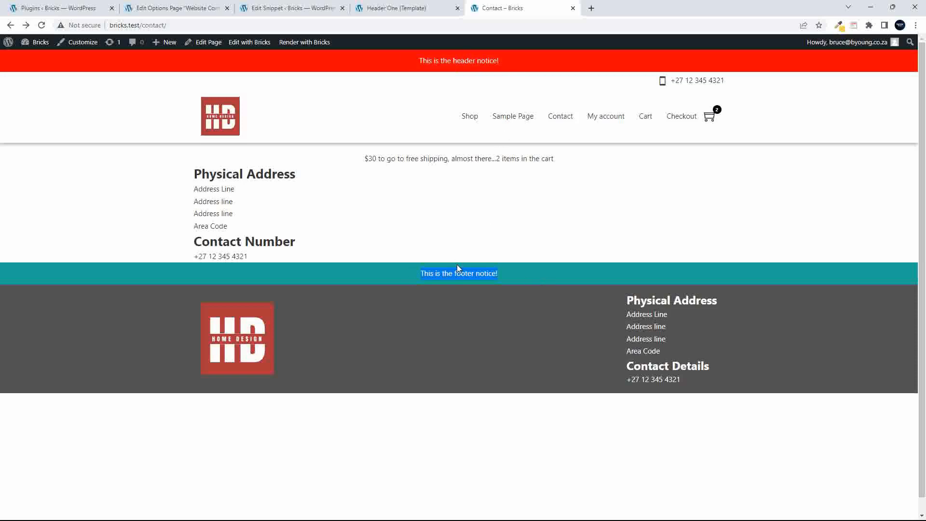
{"action": "left_click", "coordinate": [163, 8]}
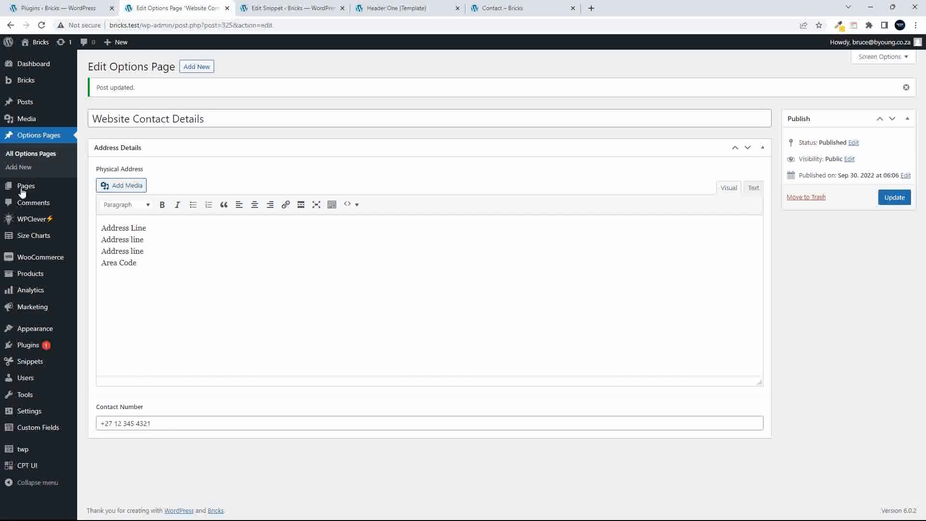
{"action": "left_click", "coordinate": [28, 153]}
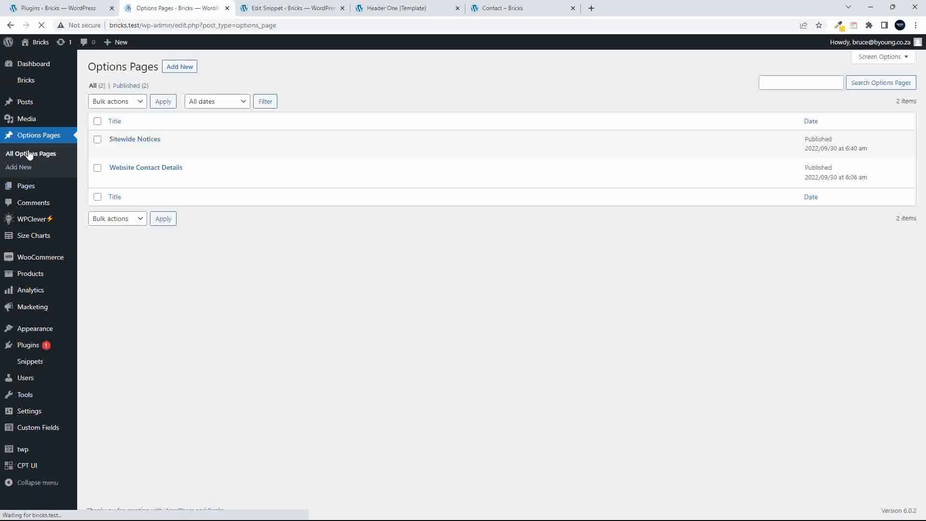
{"action": "left_click", "coordinate": [139, 139]}
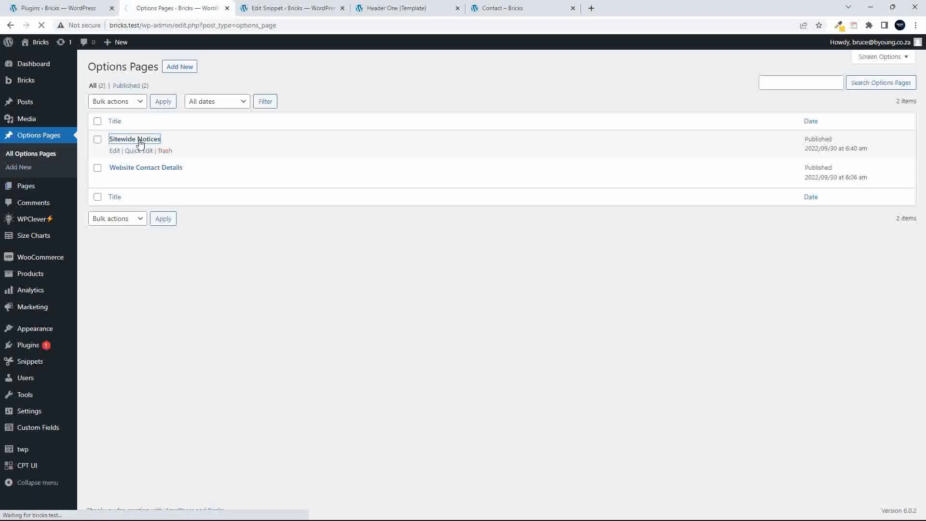
- Clear both the Header Notice and Footer Notice, update the options page, and check the reloaded contact page
{"action": "left_click_drag", "start_coordinate": [197, 155], "coordinate": [33, 155]}
{"action": "key", "text": "BackSpace"}
{"action": "left_click_drag", "start_coordinate": [189, 205], "coordinate": [82, 200]}
{"action": "key", "text": "BackSpace"}
{"action": "left_click", "coordinate": [894, 177]}
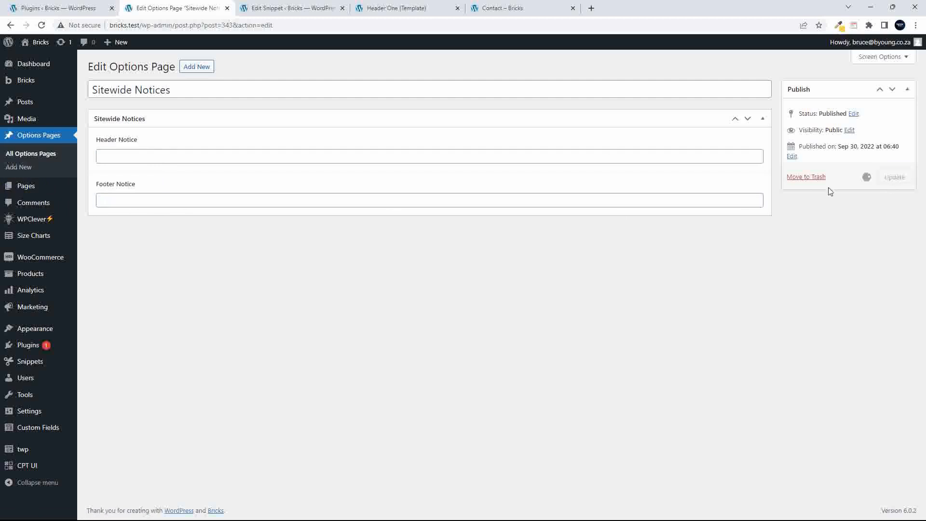
{"action": "left_click", "coordinate": [522, 6]}
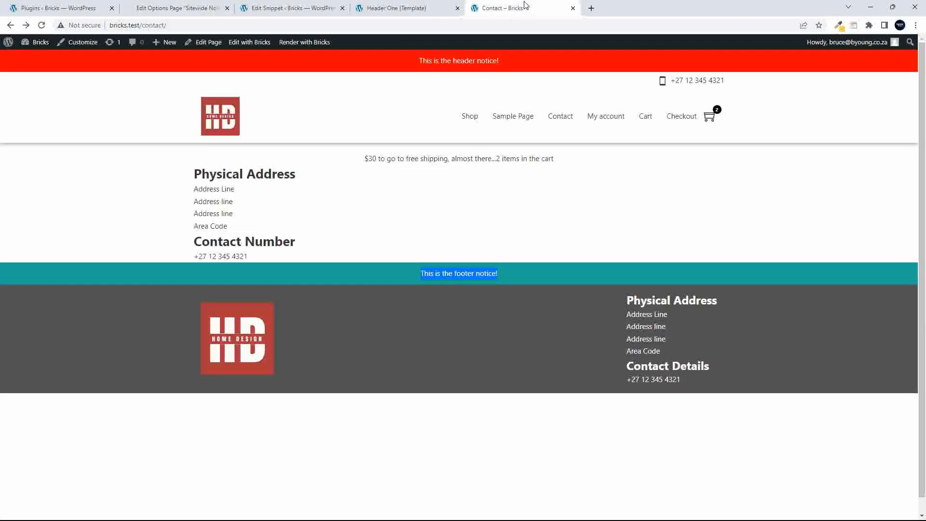
{"action": "left_click", "coordinate": [42, 25]}
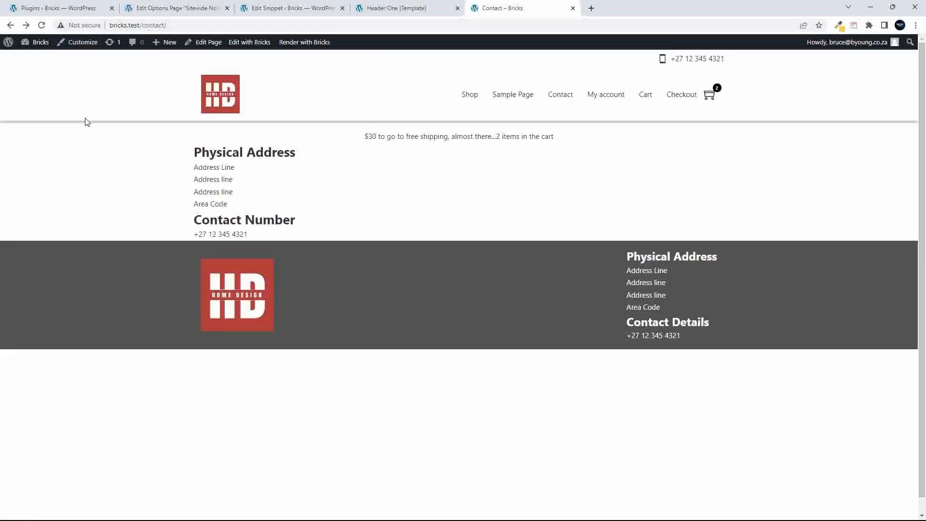
- Set the notices to "This is the header notice!" and "This is the footer notice!", update, and reload the contact page
{"action": "left_click", "coordinate": [195, 12]}
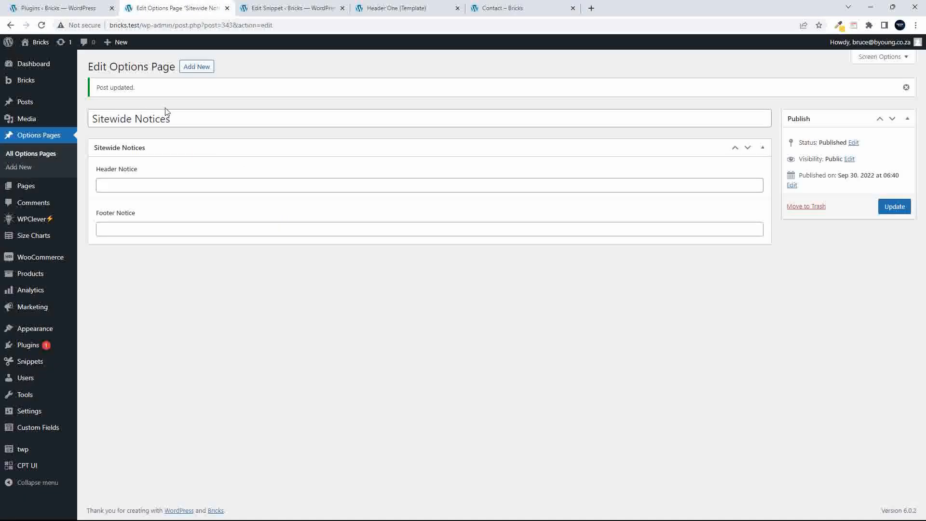
{"action": "left_click", "coordinate": [129, 189]}
{"action": "left_click", "coordinate": [185, 205]}
{"action": "left_click", "coordinate": [187, 230]}
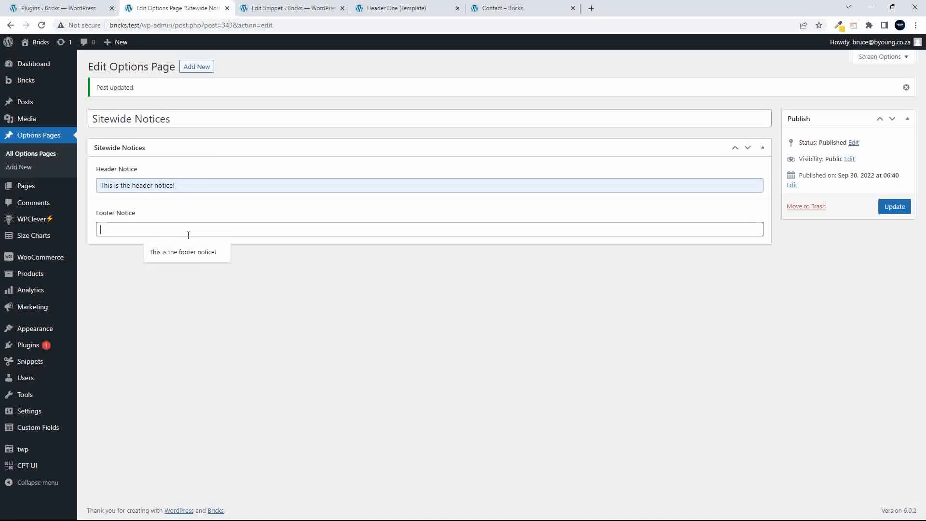
{"action": "left_click", "coordinate": [195, 259]}
{"action": "left_click", "coordinate": [891, 208]}
{"action": "left_click", "coordinate": [537, 11]}
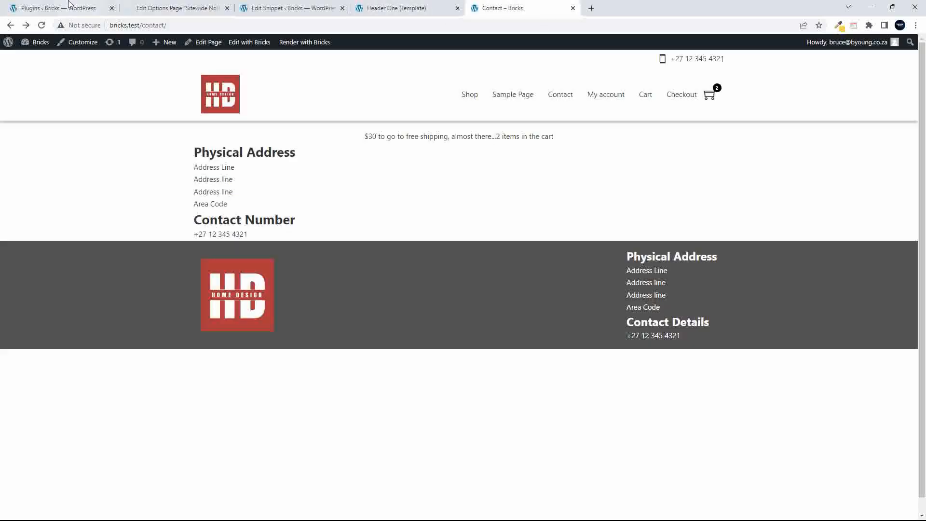
{"action": "left_click", "coordinate": [42, 25]}
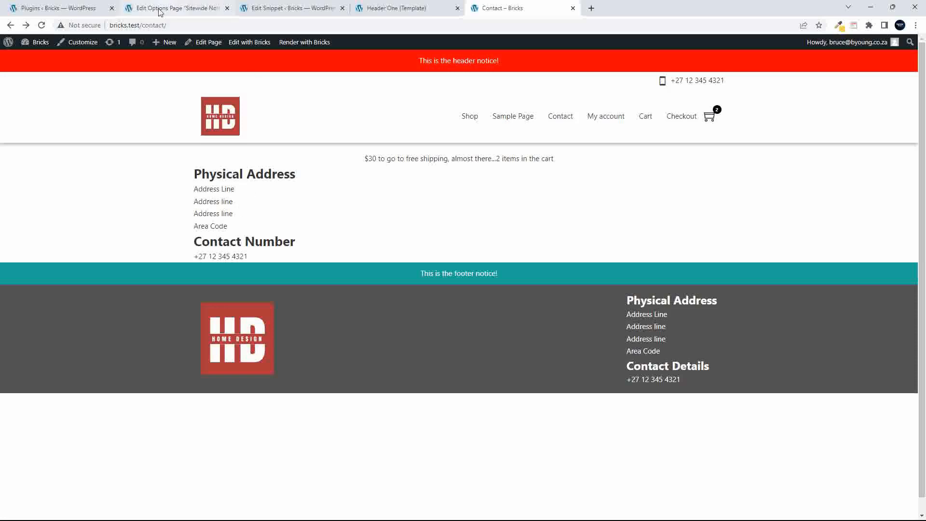
- On the Website Contact Details options page, append 1 to each physical address line, replace the contact number's last four digits, and update
{"action": "left_click_drag", "start_coordinate": [141, 25], "coordinate": [192, 23]}
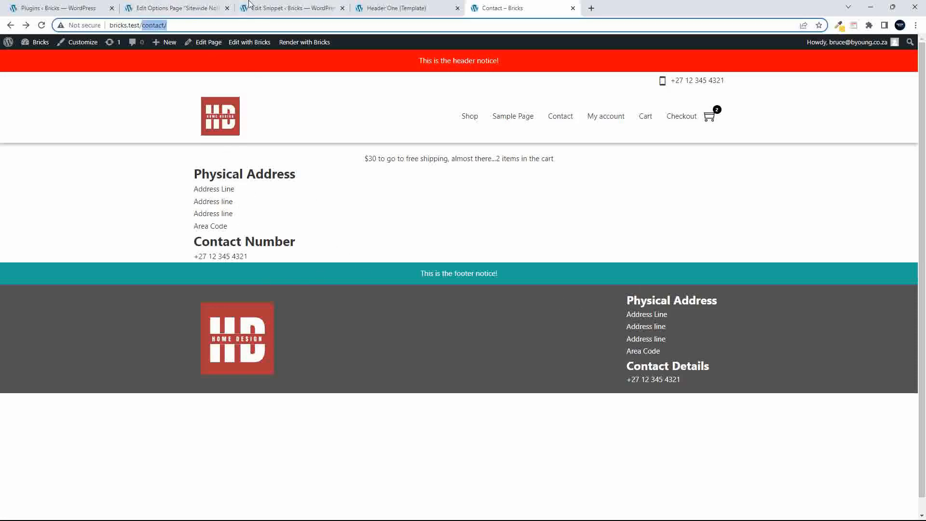
{"action": "left_click", "coordinate": [176, 8]}
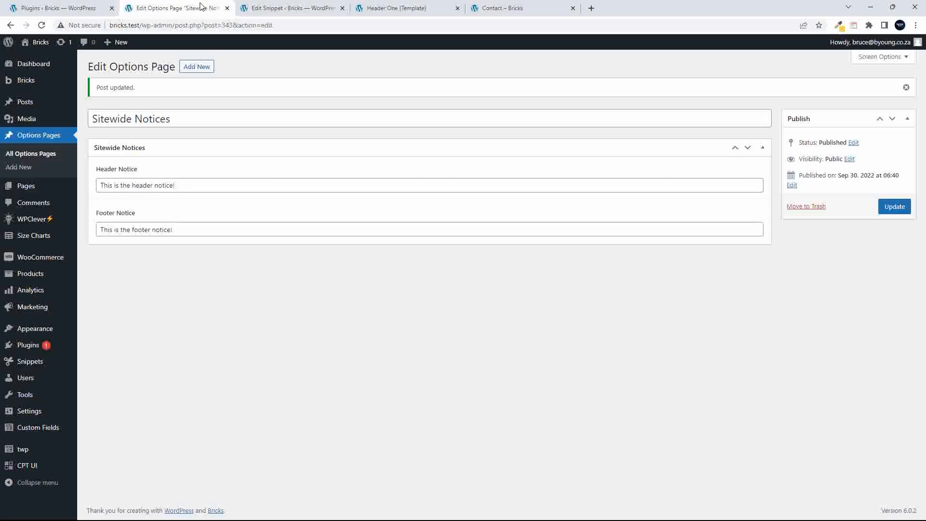
{"action": "left_click", "coordinate": [37, 159]}
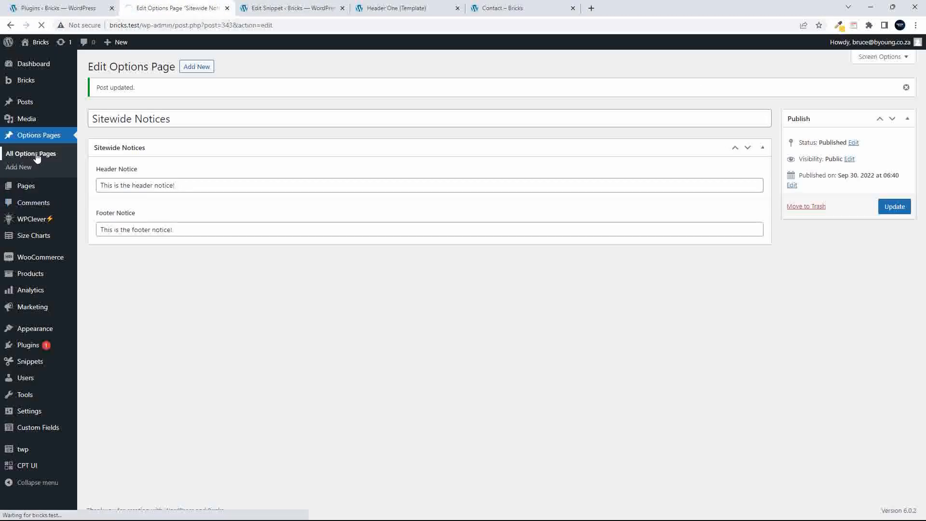
{"action": "left_click", "coordinate": [135, 170]}
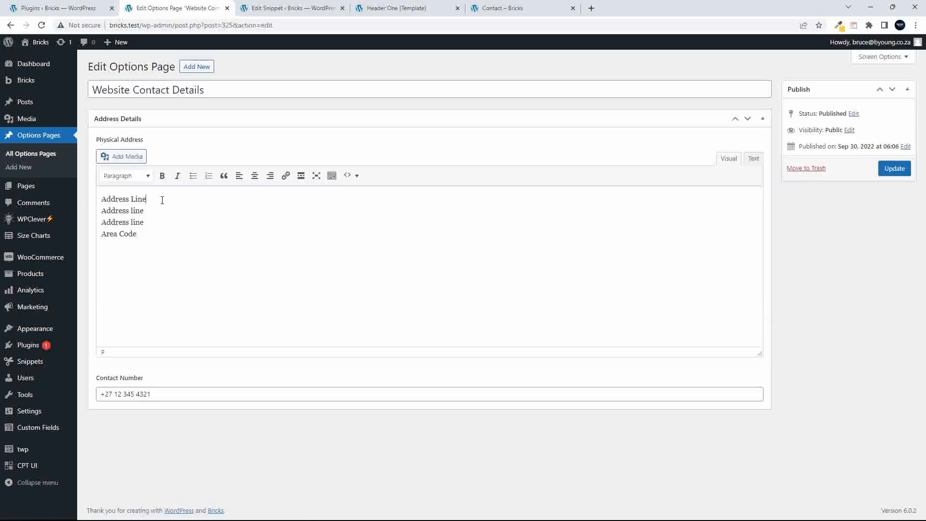
{"action": "type", "text": "1 1"}
{"action": "left_click", "coordinate": [157, 234]}
{"action": "type", "text": "1"}
{"action": "left_click_drag", "start_coordinate": [136, 394], "coordinate": [219, 399]}
{"action": "type", "text": "6789"}
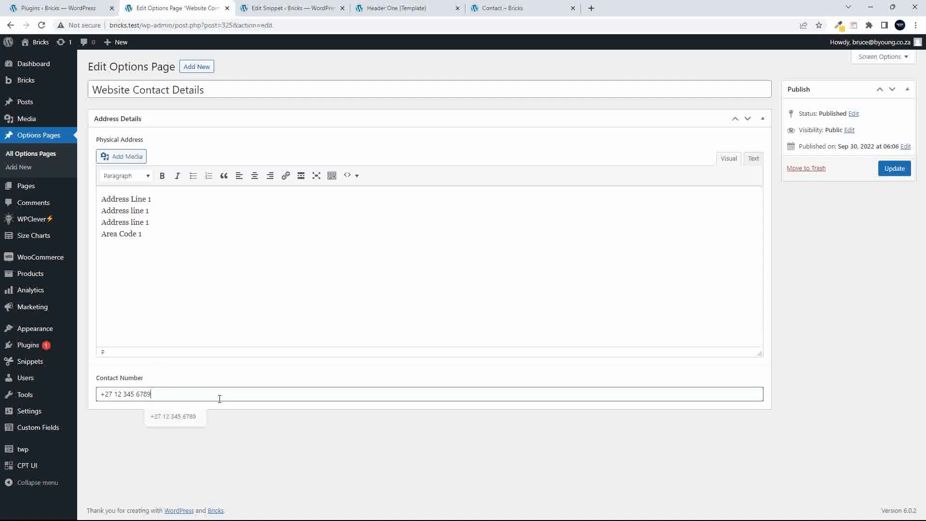
{"action": "left_click", "coordinate": [894, 168]}
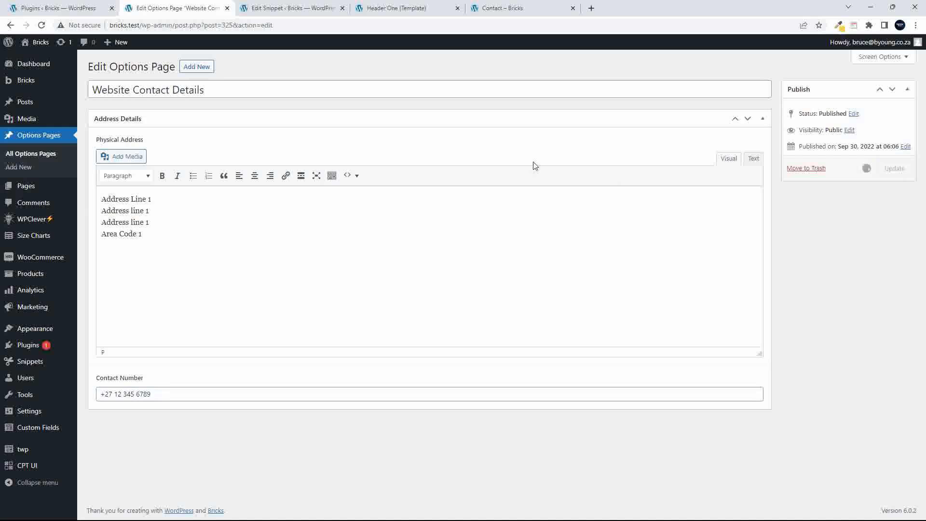
- Reload the contact page, check the address and contact number, and test the phone link in the header
{"action": "left_click", "coordinate": [517, 8]}
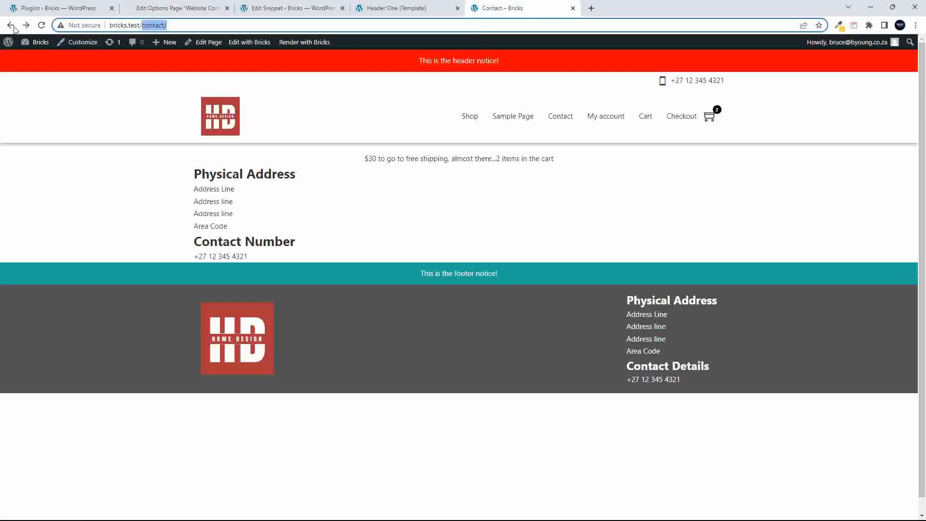
{"action": "left_click", "coordinate": [41, 25]}
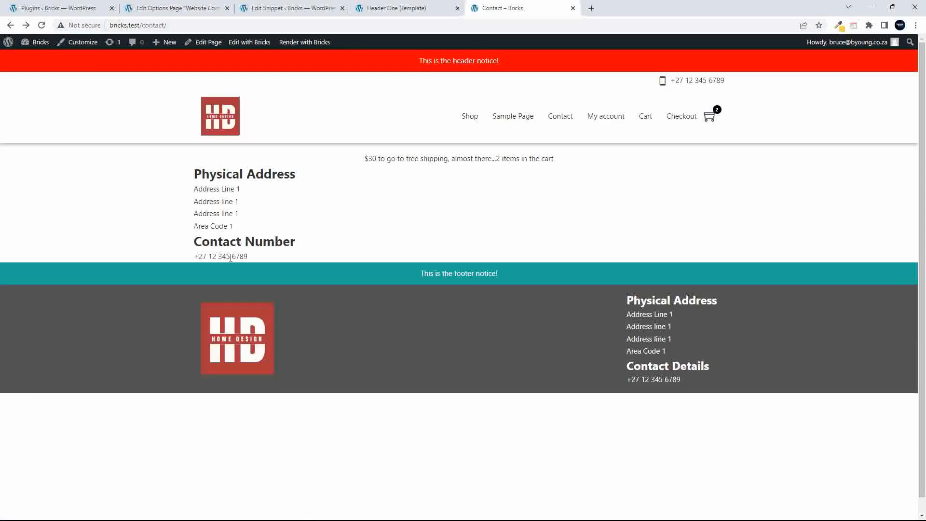
{"action": "left_click_drag", "start_coordinate": [233, 256], "coordinate": [269, 263]}
{"action": "left_click", "coordinate": [706, 83]}
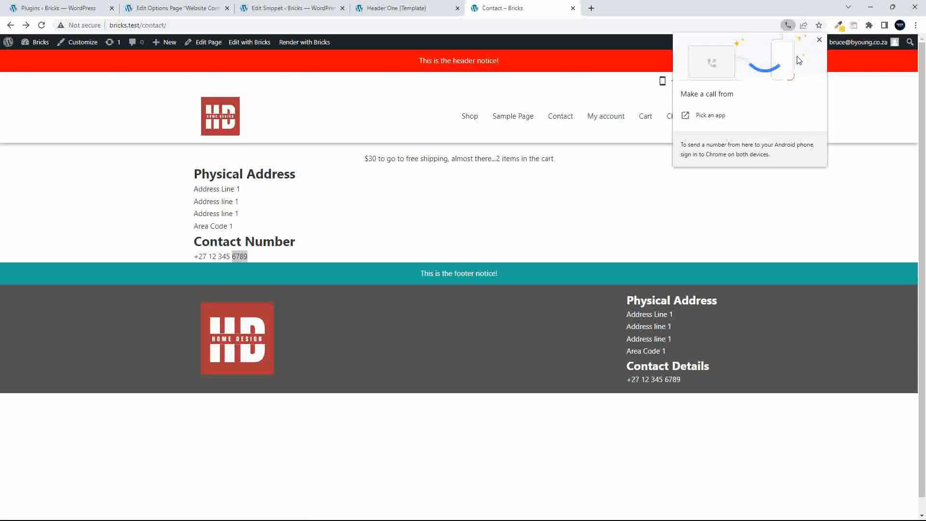
{"action": "left_click", "coordinate": [820, 41]}
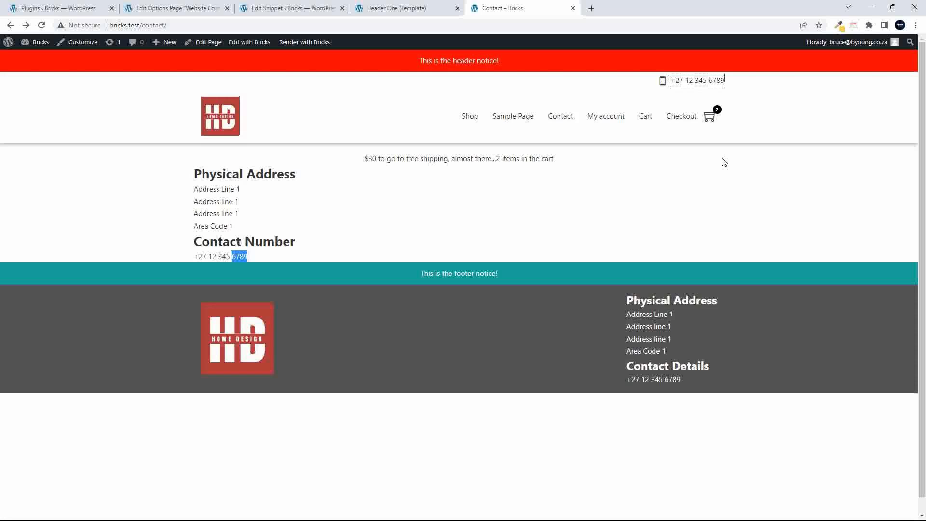
- Show the installed plugins list and locate Custom Post Type UI and its Options Pages post type
{"action": "left_click", "coordinate": [74, 8]}
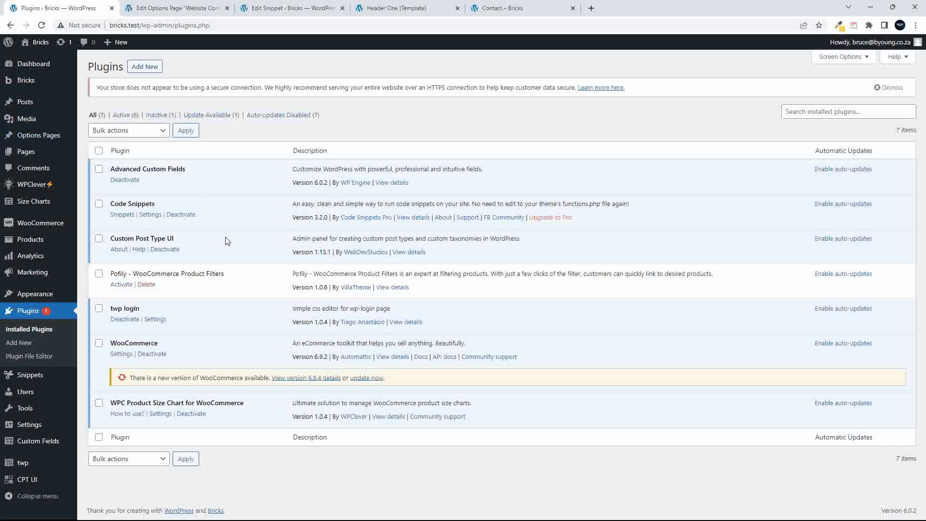
{"action": "left_click_drag", "start_coordinate": [113, 236], "coordinate": [177, 242]}
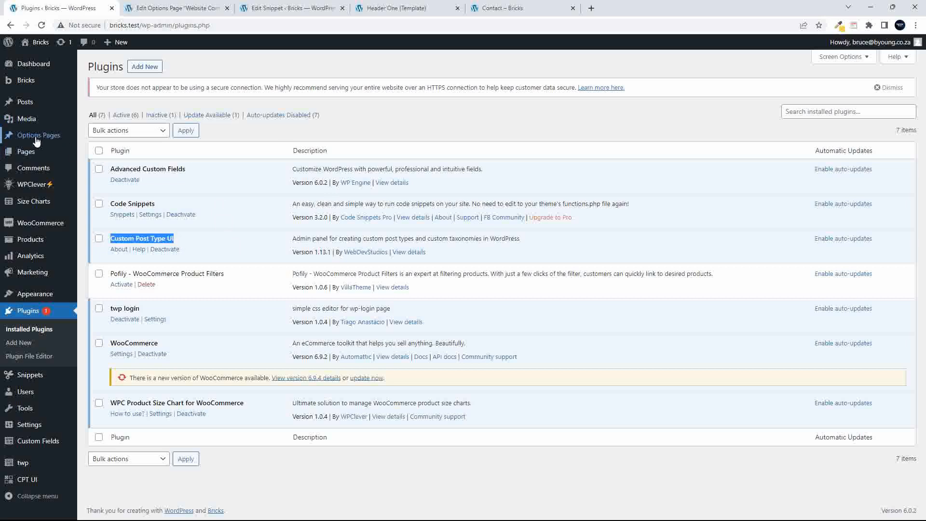
{"action": "mouse_move", "coordinate": [30, 137]}
- Locate the Advanced Custom Fields plugin and open its Address Details field group to view the fields and location rule
{"action": "left_click_drag", "start_coordinate": [112, 168], "coordinate": [187, 173]}
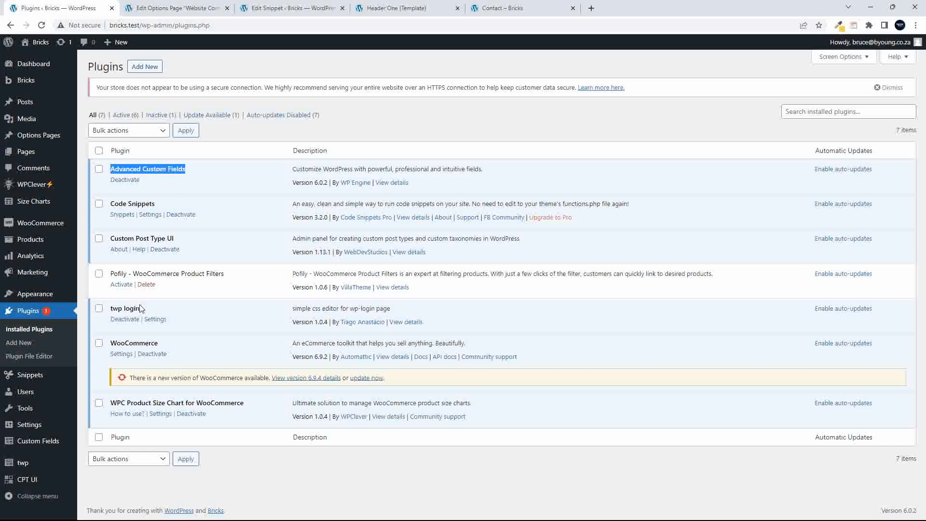
{"action": "left_click", "coordinate": [43, 443]}
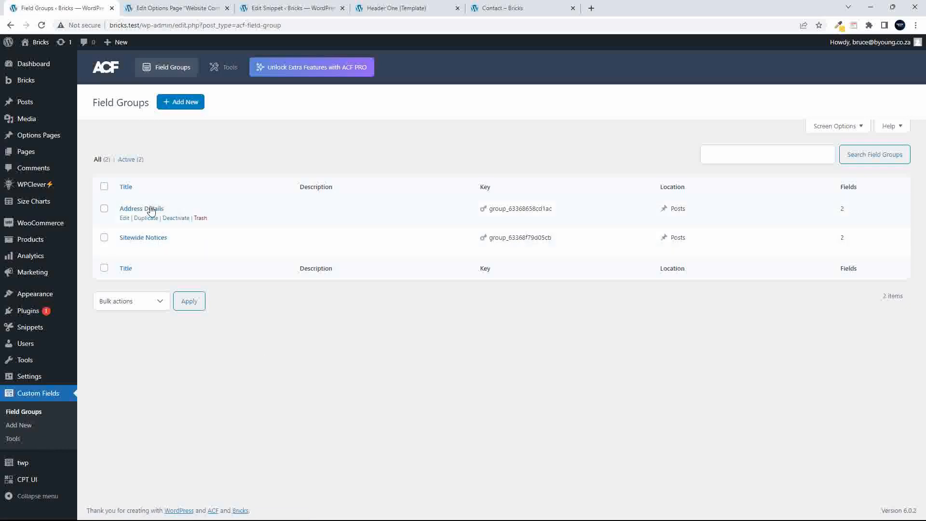
{"action": "left_click", "coordinate": [151, 209]}
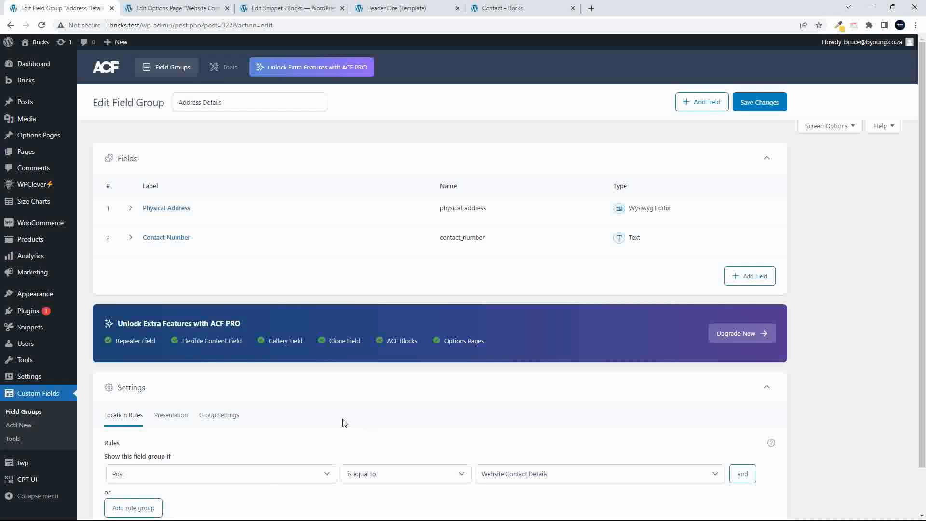
- Examine the Options Pages post type settings in CPT UI, including visibility and Supports, and return to the Website Contact Details page
{"action": "left_click", "coordinate": [26, 482]}
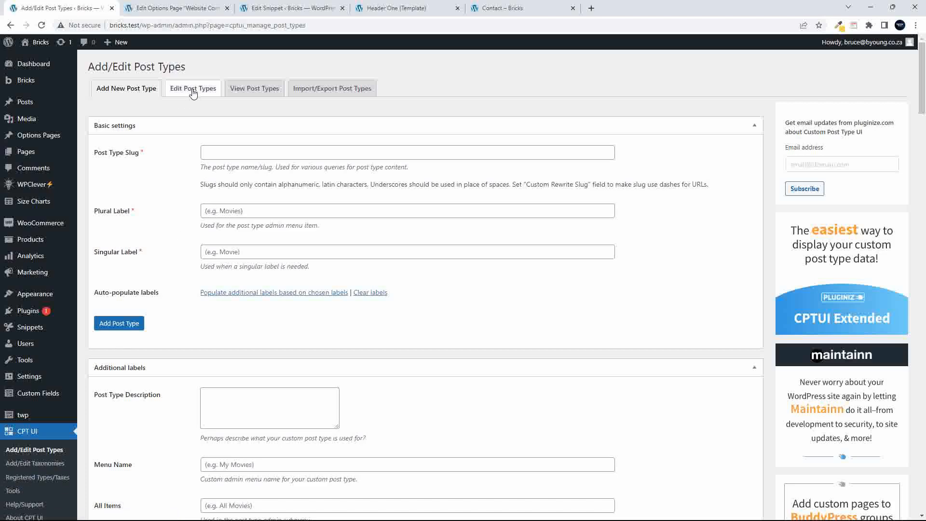
{"action": "left_click", "coordinate": [193, 89]}
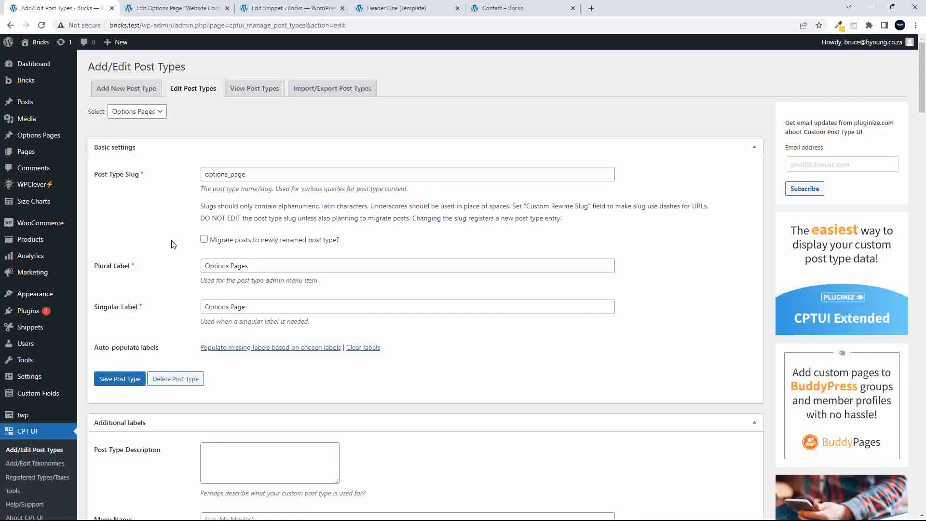
{"action": "scroll", "coordinate": [174, 281], "scroll_direction": "down", "scroll_amount": 15}
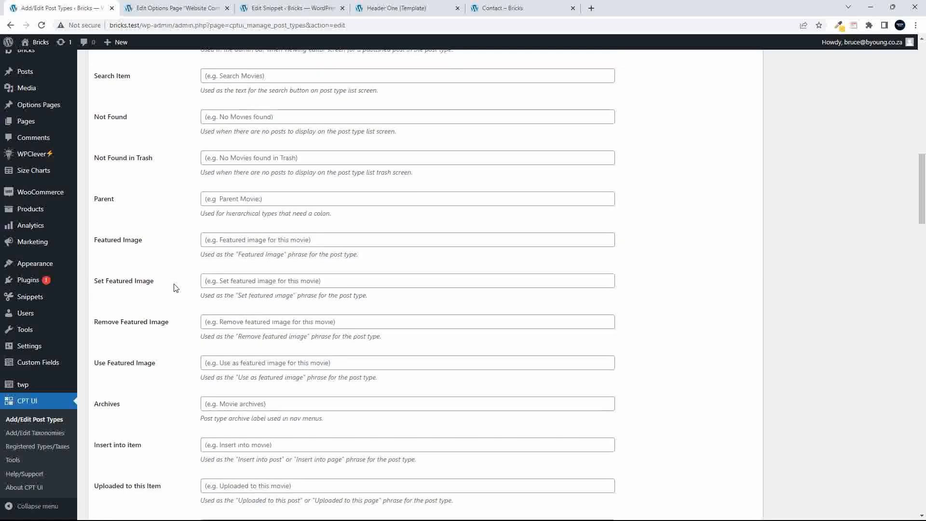
{"action": "scroll", "coordinate": [174, 288], "scroll_direction": "up", "scroll_amount": 15}
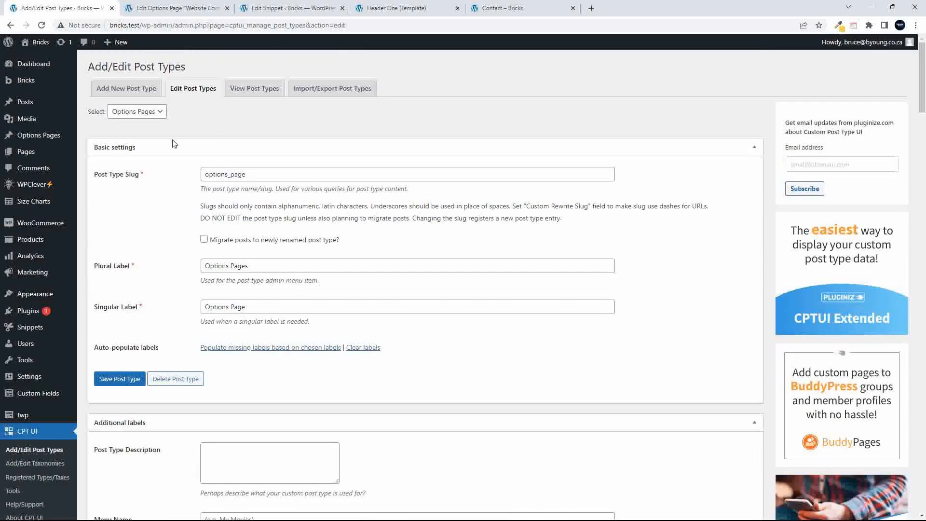
{"action": "scroll", "coordinate": [178, 401], "scroll_direction": "down", "scroll_amount": 20}
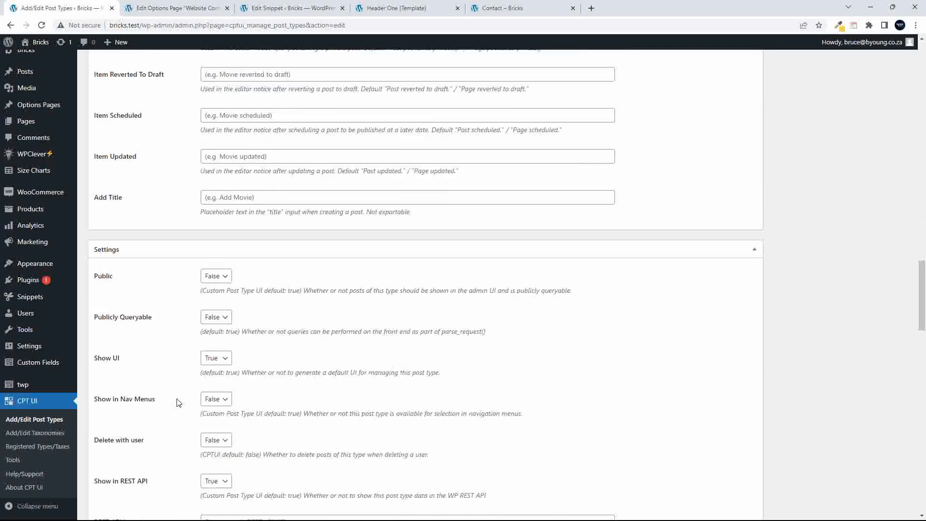
{"action": "scroll", "coordinate": [178, 402], "scroll_direction": "down", "scroll_amount": 2}
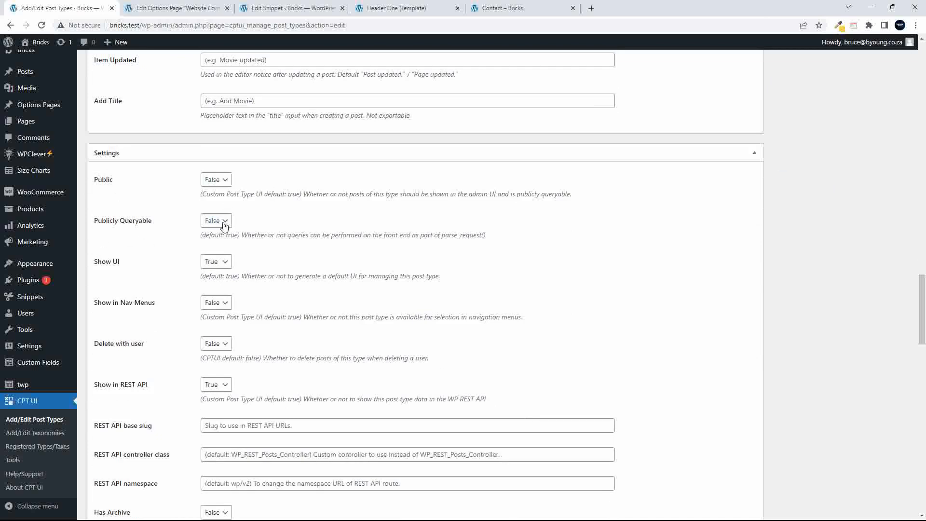
{"action": "scroll", "coordinate": [292, 308], "scroll_direction": "down", "scroll_amount": 20}
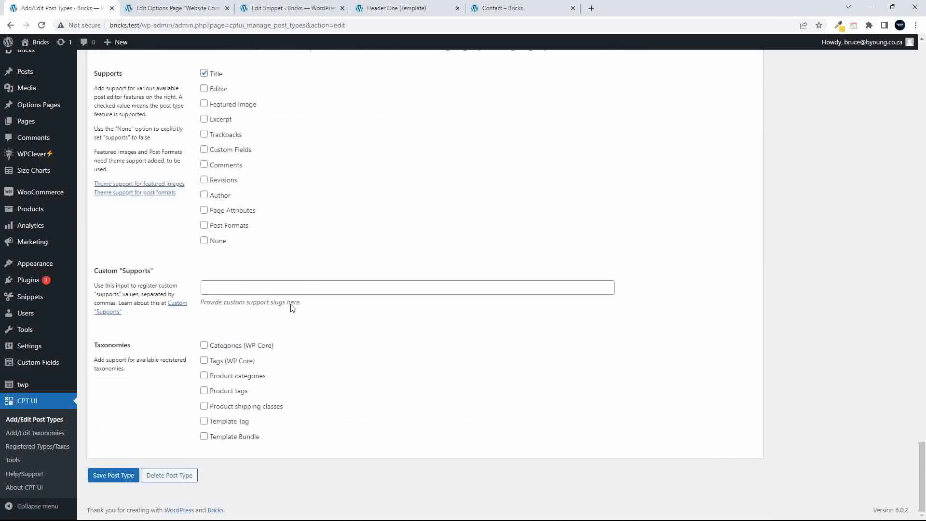
{"action": "scroll", "coordinate": [284, 299], "scroll_direction": "up", "scroll_amount": 1}
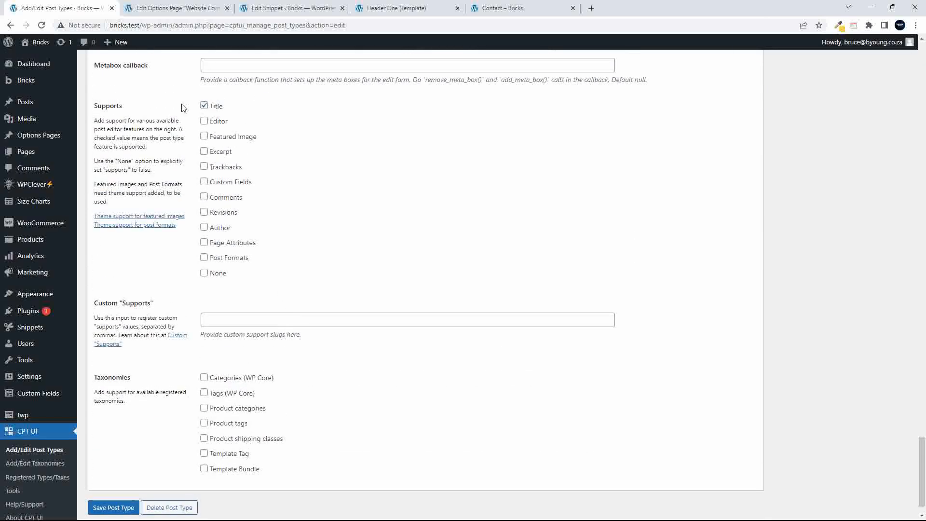
{"action": "left_click_drag", "start_coordinate": [123, 106], "coordinate": [100, 106]}
{"action": "left_click", "coordinate": [162, 4]}
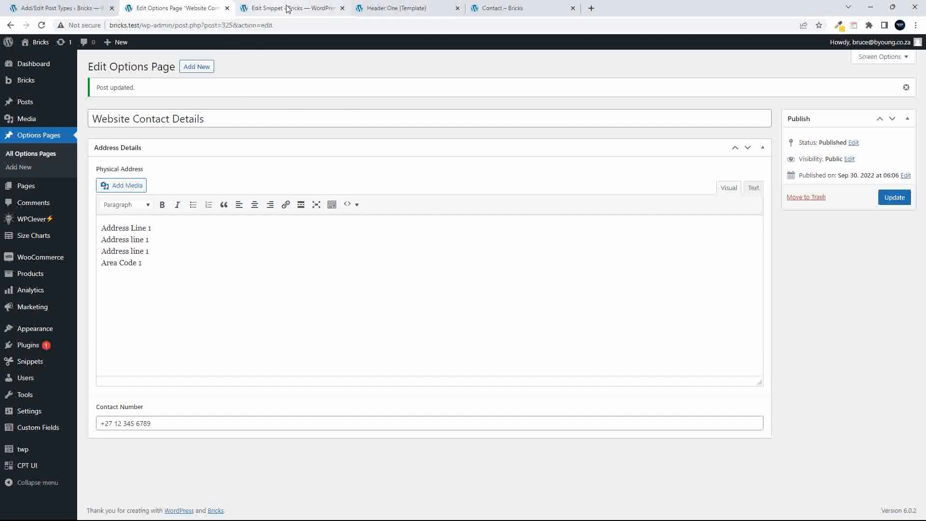
- Review the Site-wide Notices code snippet and the section structure of the Header One template
{"action": "mouse_move", "coordinate": [285, 3]}
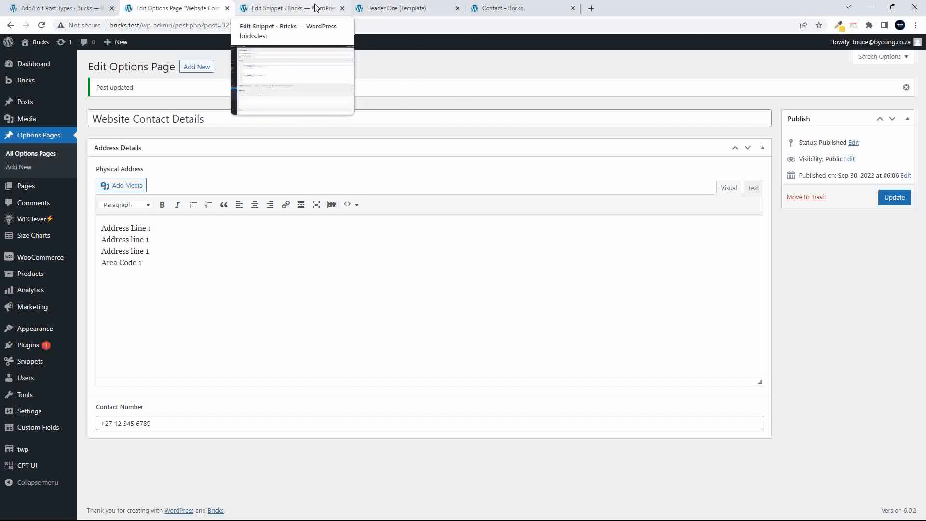
{"action": "left_click", "coordinate": [294, 8]}
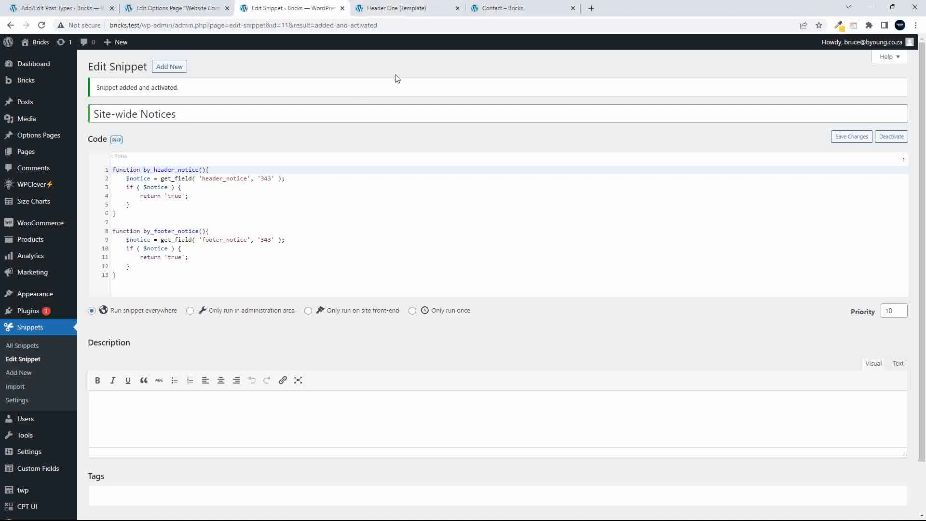
{"action": "left_click", "coordinate": [408, 7]}
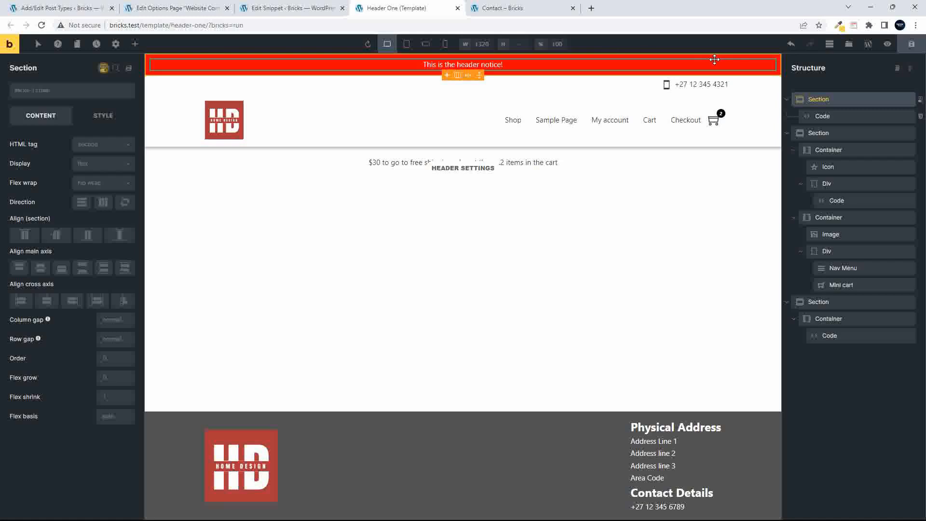
{"action": "left_click", "coordinate": [827, 303]}
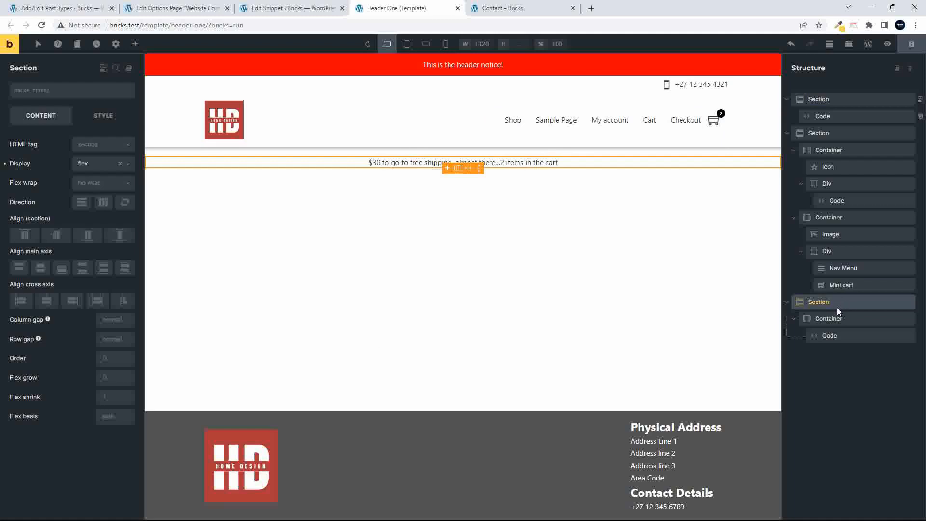
- Open the footer template for editing and delete the footer notice container and its parent section
{"action": "mouse_move", "coordinate": [469, 427]}
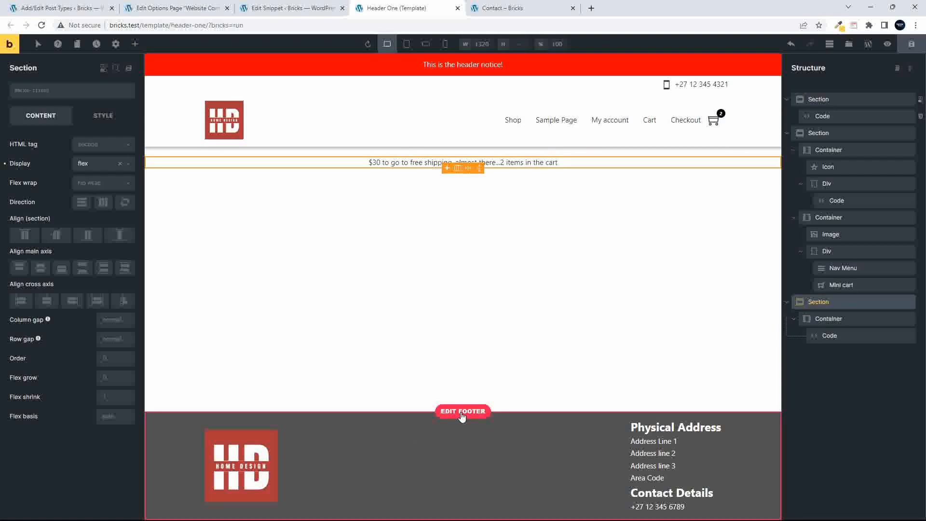
{"action": "left_click", "coordinate": [456, 414]}
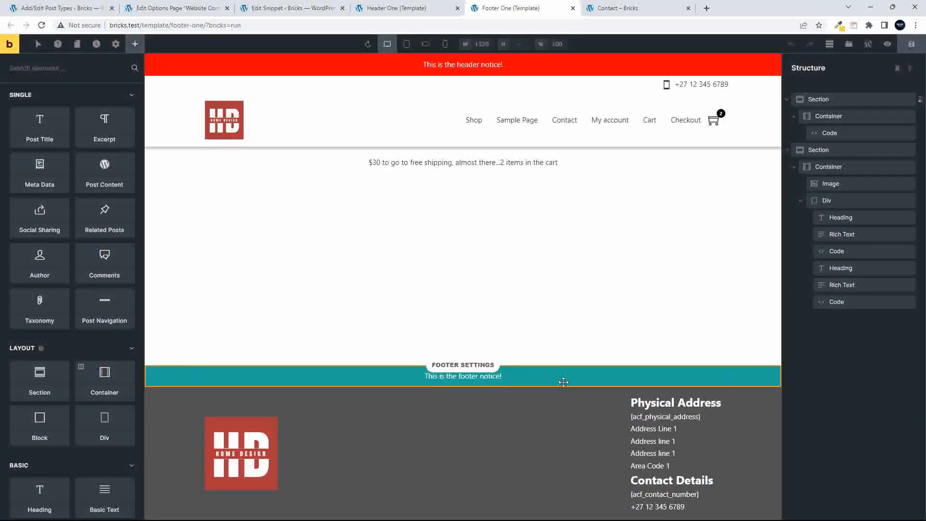
{"action": "left_click", "coordinate": [557, 379]}
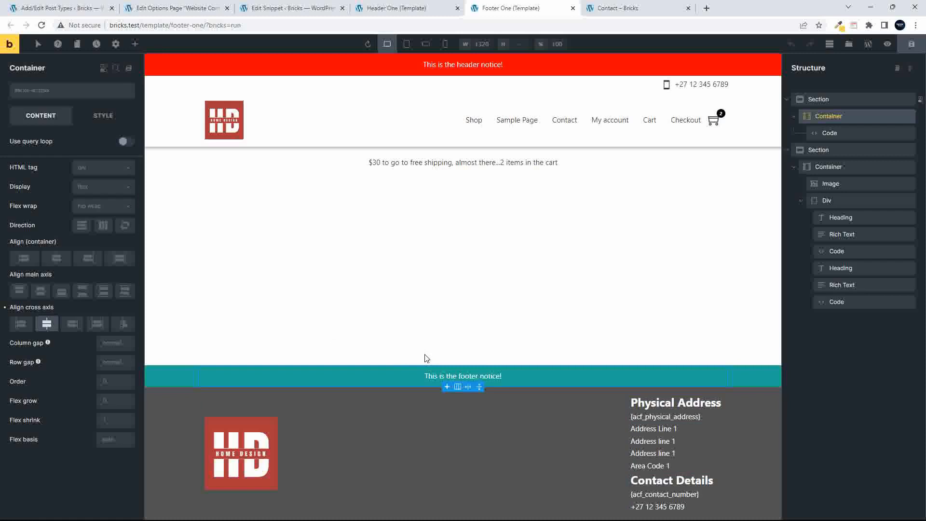
{"action": "right_click", "coordinate": [715, 379]}
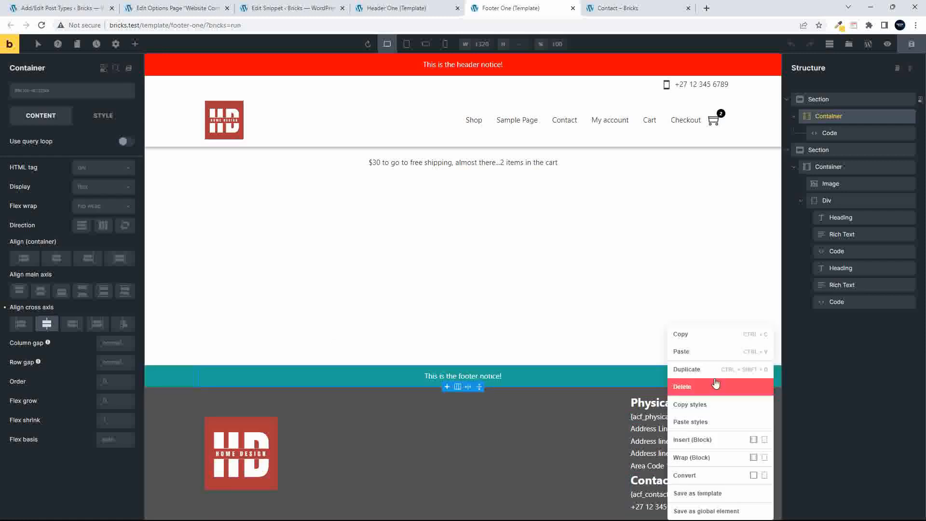
{"action": "left_click", "coordinate": [715, 383]}
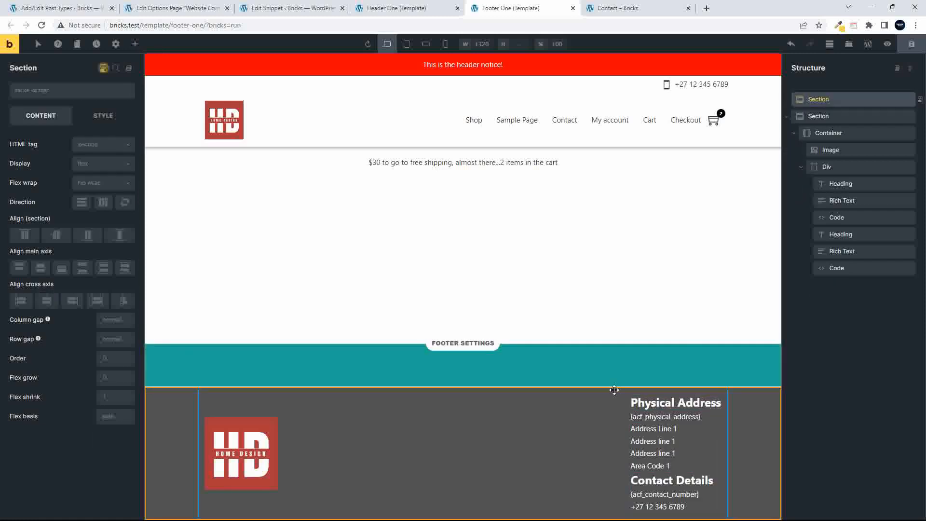
{"action": "right_click", "coordinate": [816, 100]}
{"action": "left_click", "coordinate": [853, 165]}
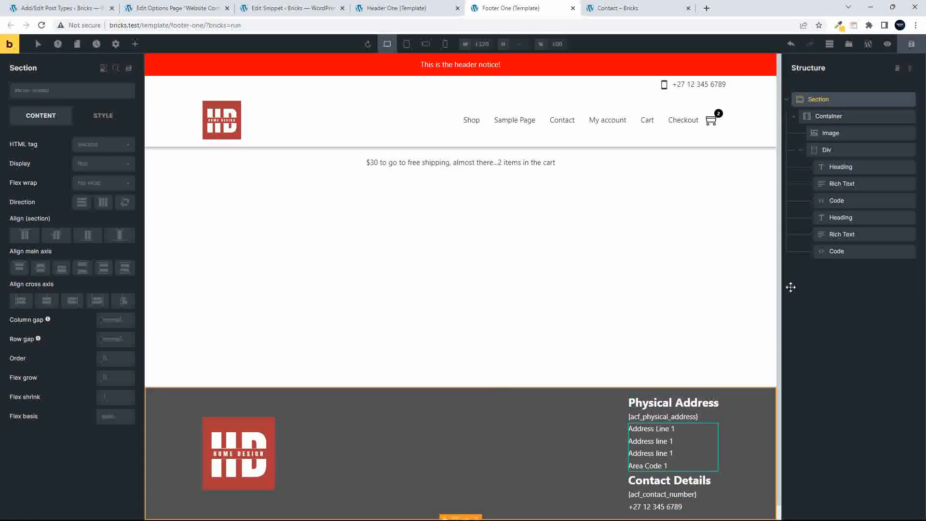
- Delete the div holding the physical address and contact details from the footer and save the template
{"action": "left_click", "coordinate": [646, 439]}
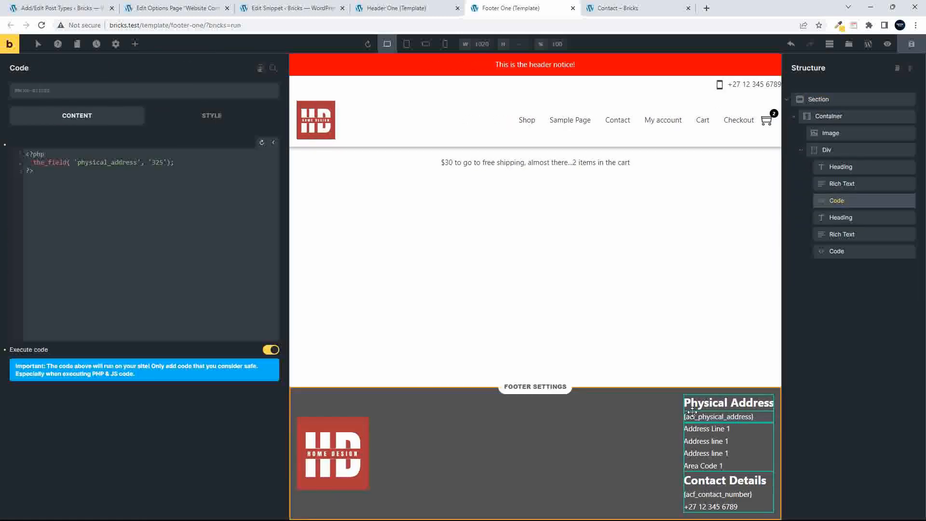
{"action": "left_click", "coordinate": [710, 401]}
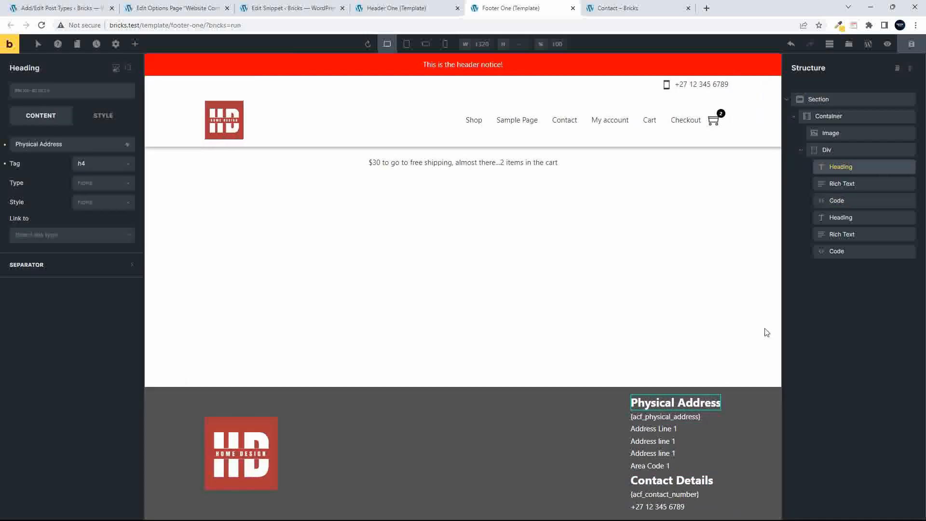
{"action": "left_click", "coordinate": [901, 151]}
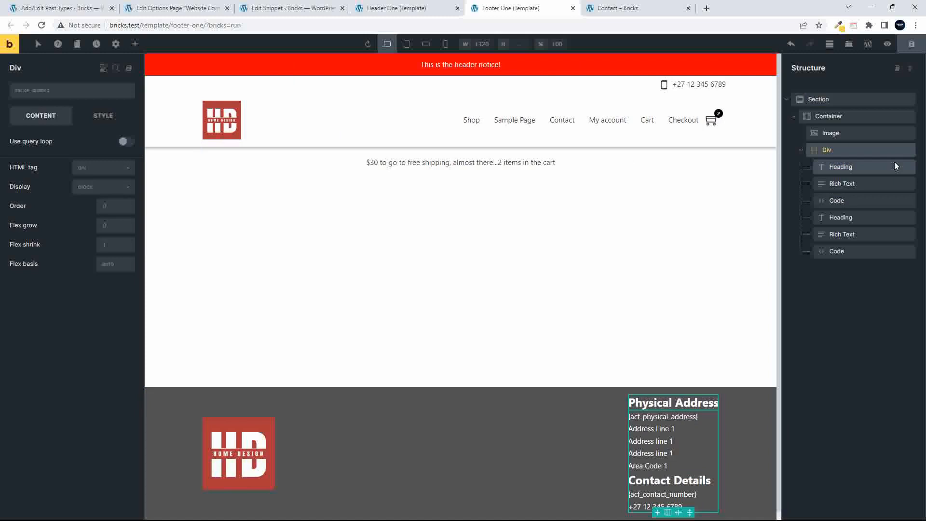
{"action": "right_click", "coordinate": [901, 153]}
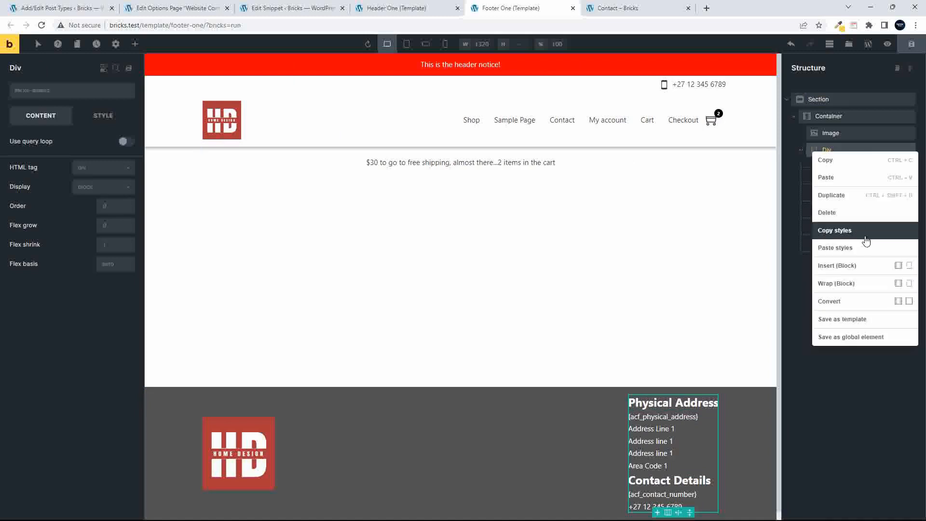
{"action": "left_click", "coordinate": [839, 212]}
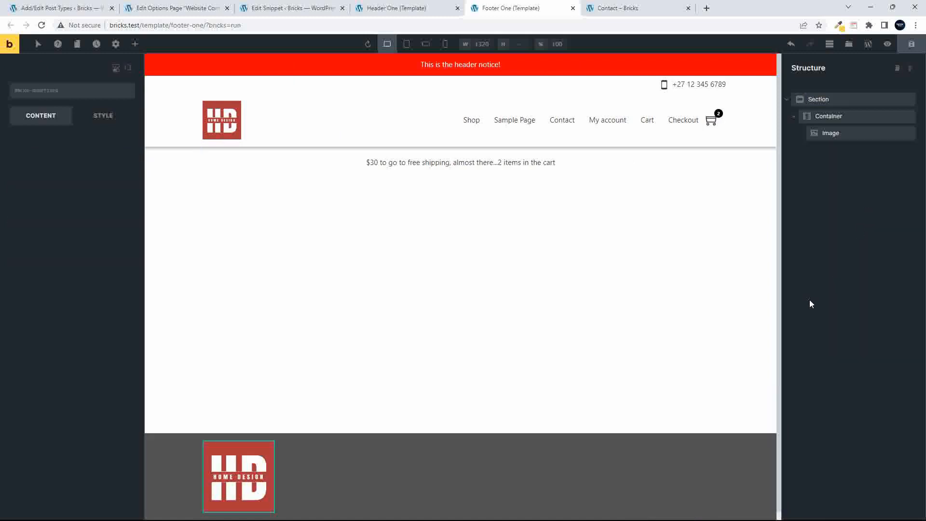
{"action": "left_click", "coordinate": [919, 47]}
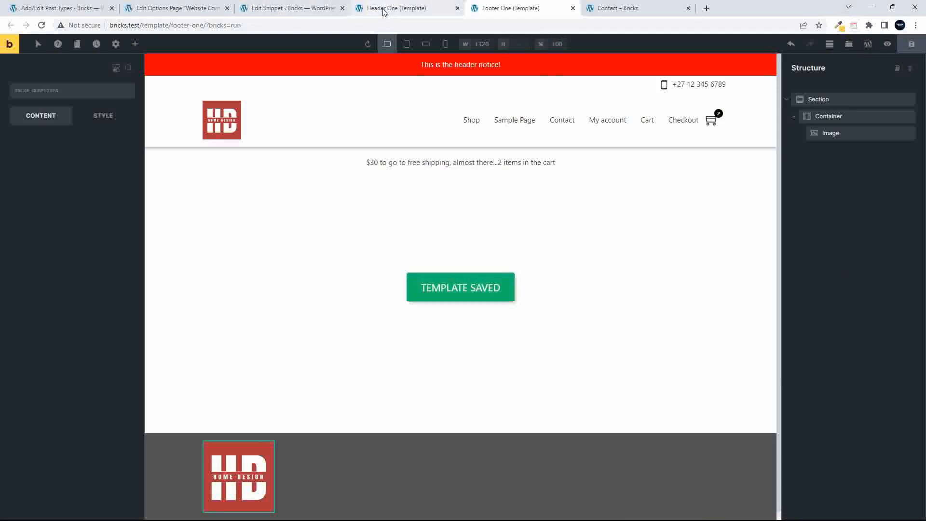
- Delete the red header notice section from the Header One template and save the template
{"action": "left_click", "coordinate": [384, 9]}
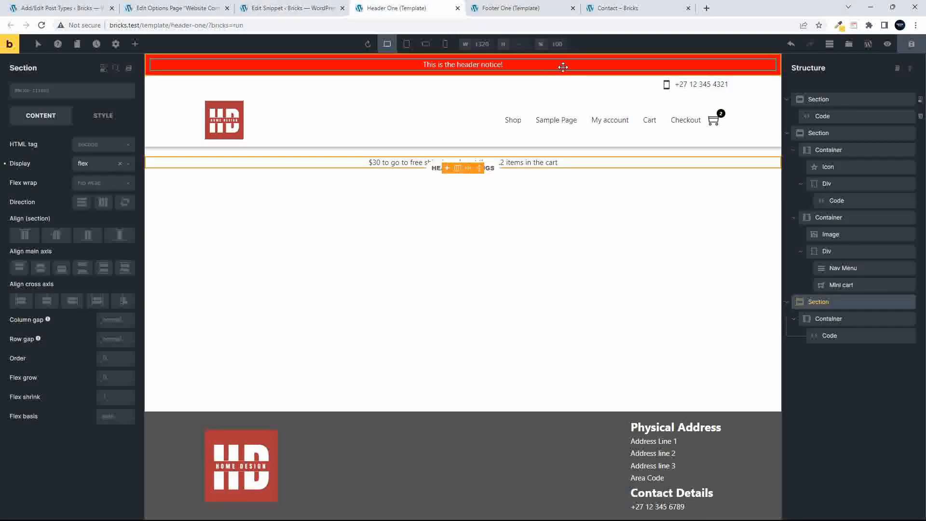
{"action": "left_click", "coordinate": [827, 100]}
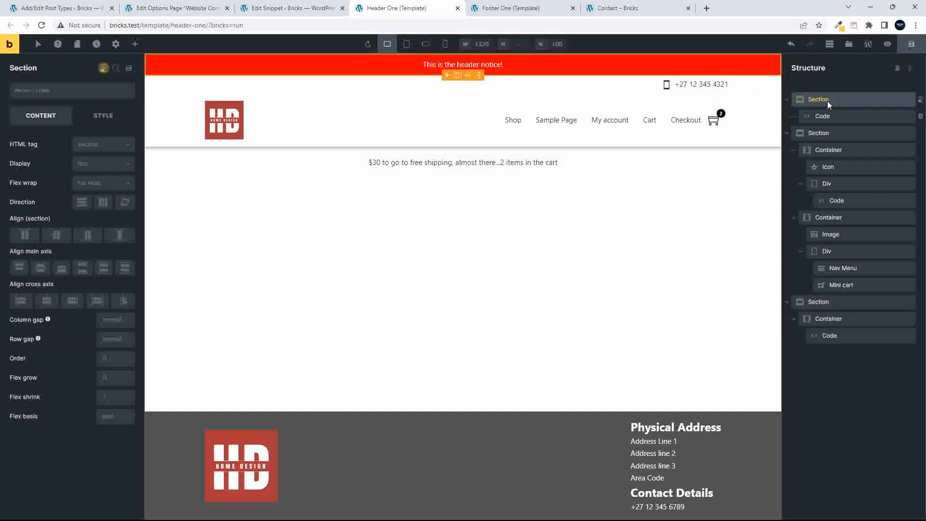
{"action": "right_click", "coordinate": [826, 101]}
{"action": "left_click", "coordinate": [851, 164]}
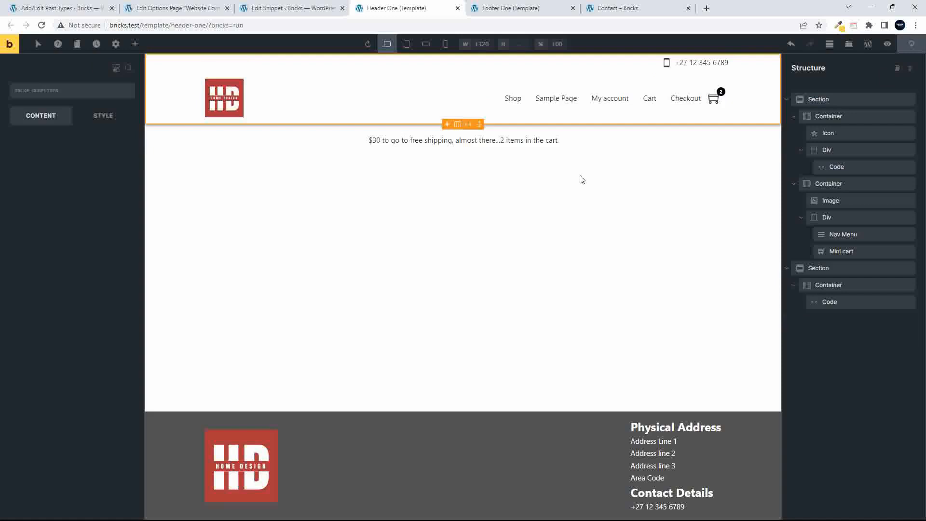
{"action": "key", "text": "ctrl+s"}
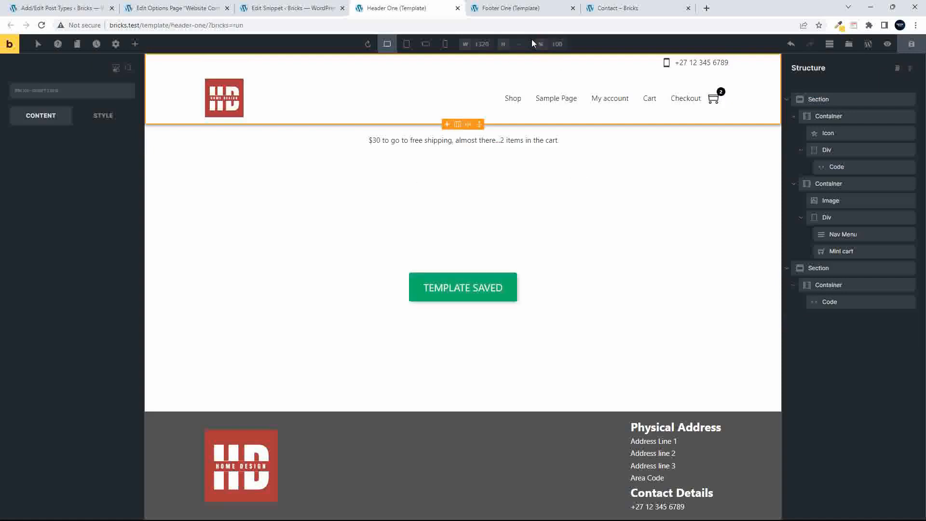
- Edit the Contact page with Bricks, delete the container holding the address and contact number, and save the page
{"action": "left_click", "coordinate": [618, 8]}
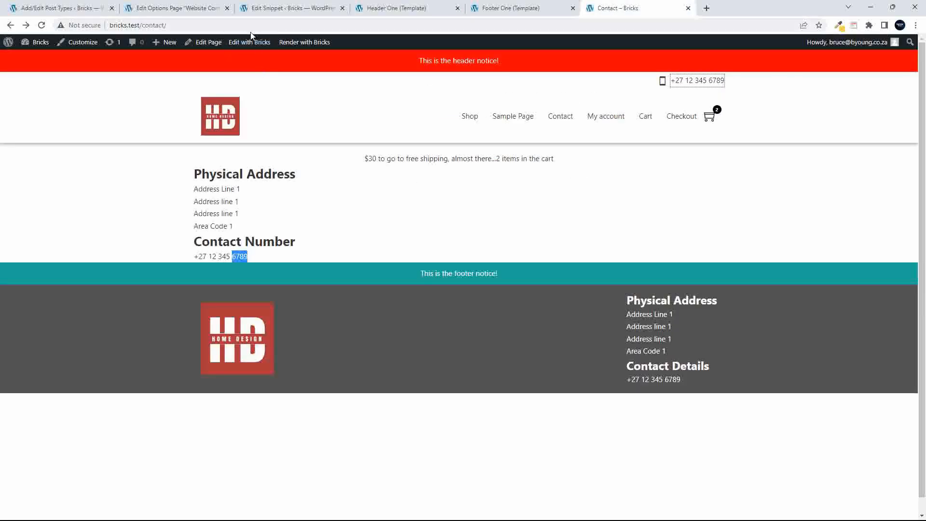
{"action": "left_click", "coordinate": [245, 44]}
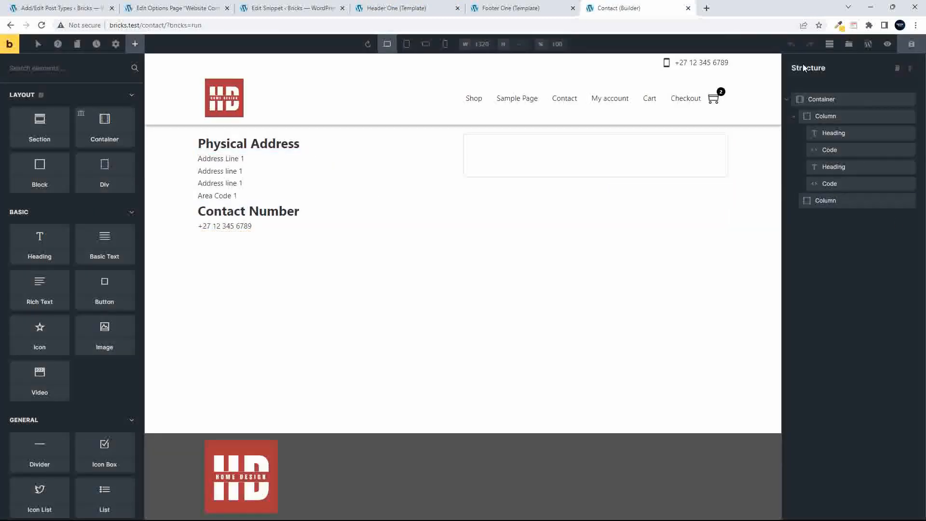
{"action": "left_click", "coordinate": [835, 117]}
{"action": "left_click", "coordinate": [832, 99]}
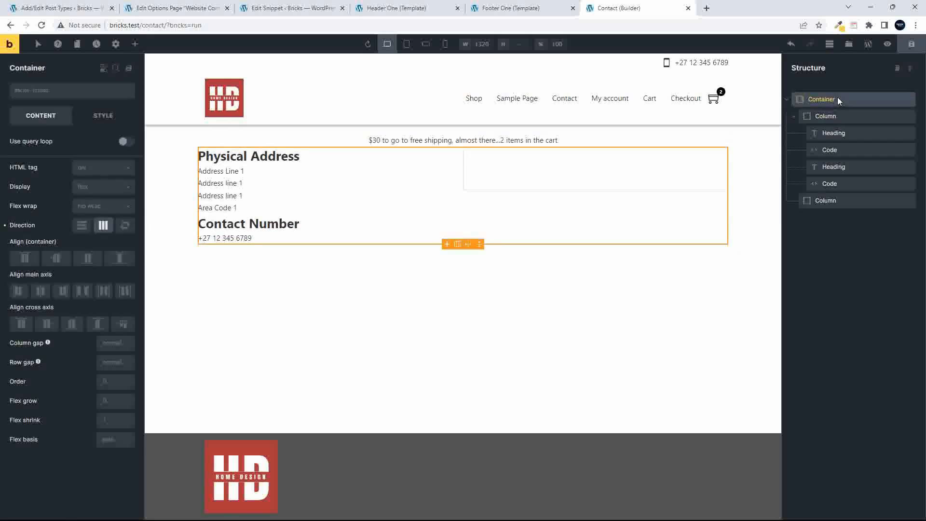
{"action": "right_click", "coordinate": [835, 98]}
{"action": "left_click", "coordinate": [863, 166]}
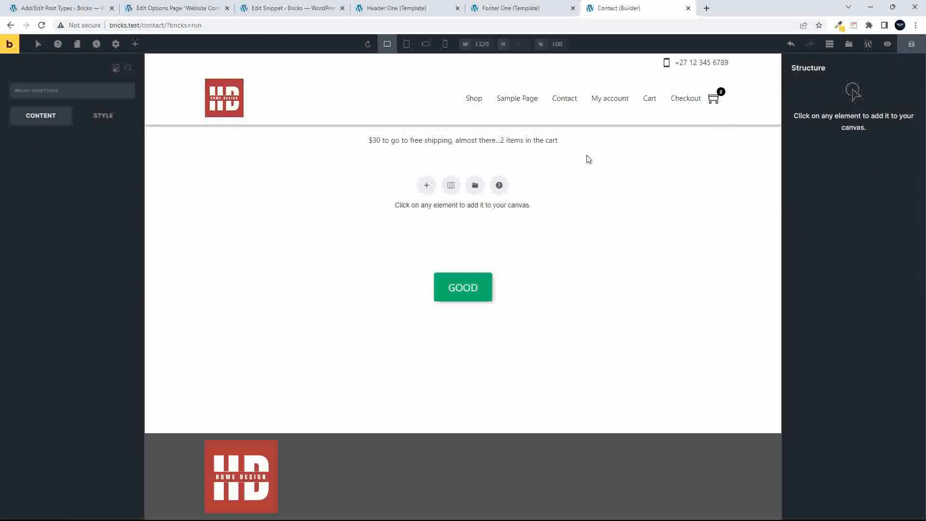
- Start a new custom post type in CPT UI with the slug options_page
{"action": "left_click", "coordinate": [87, 6]}
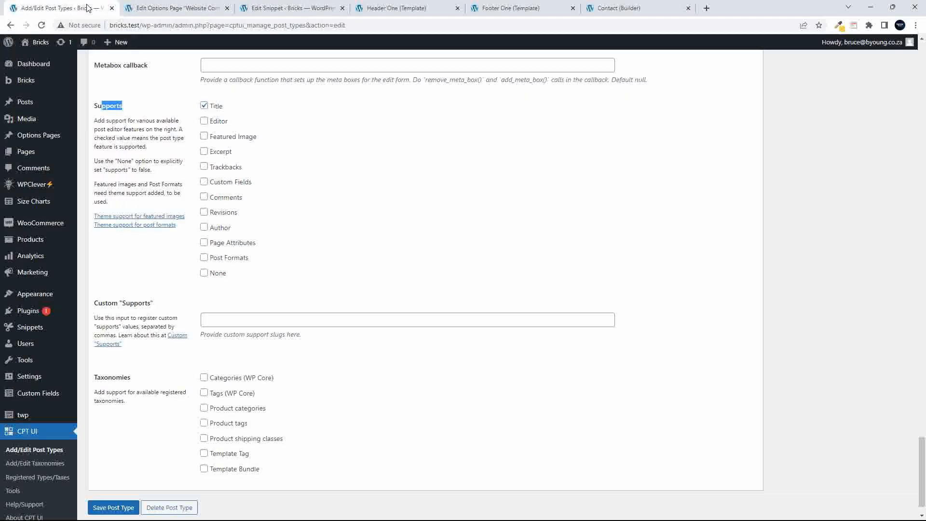
{"action": "scroll", "coordinate": [122, 343], "scroll_direction": "down", "scroll_amount": 1}
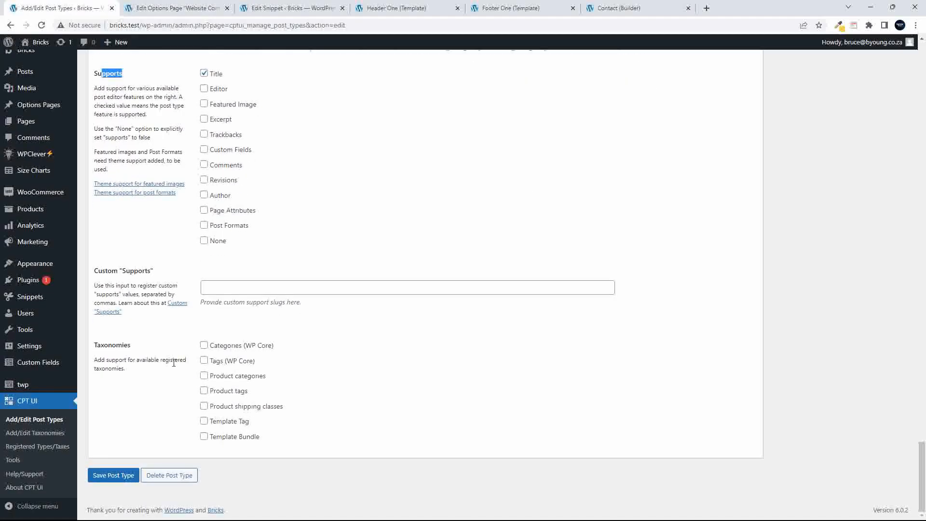
{"action": "left_click", "coordinate": [34, 419]}
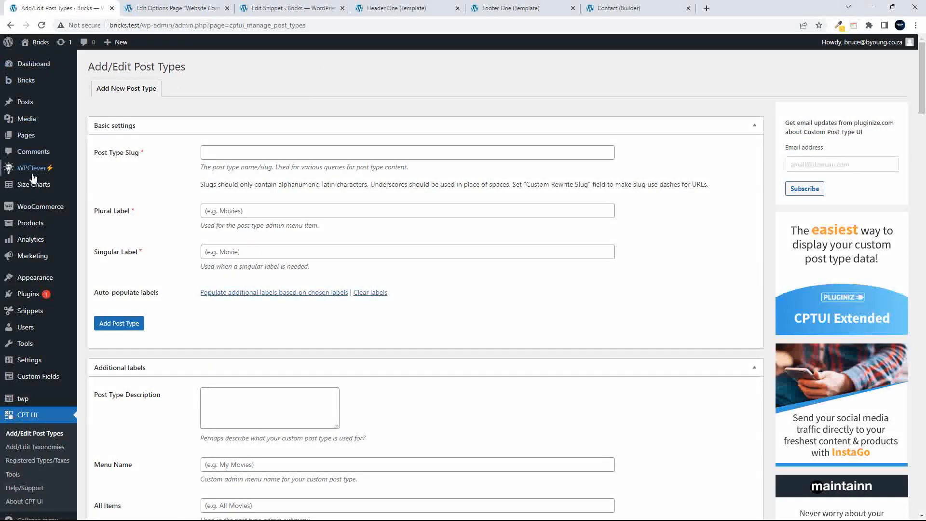
{"action": "left_click", "coordinate": [242, 153]}
{"action": "type", "text": "o"}
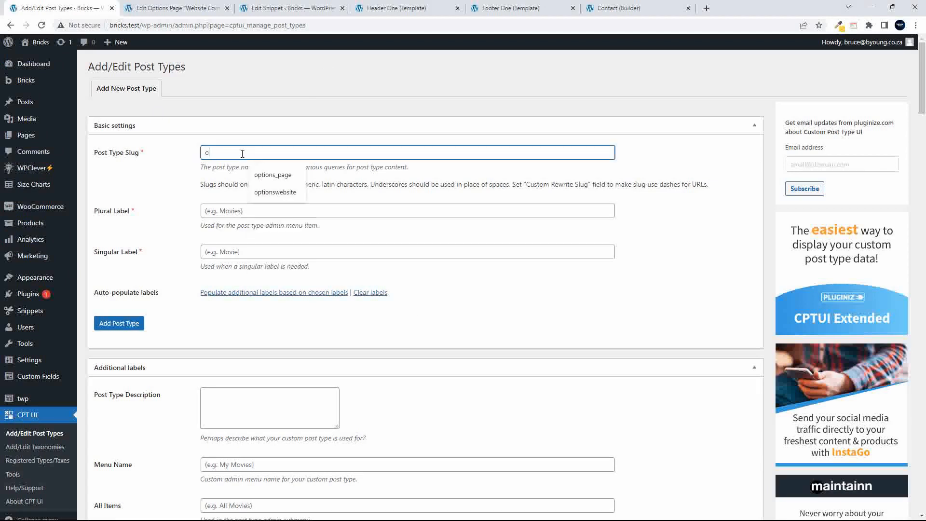
{"action": "type", "text": "ptions_page"}
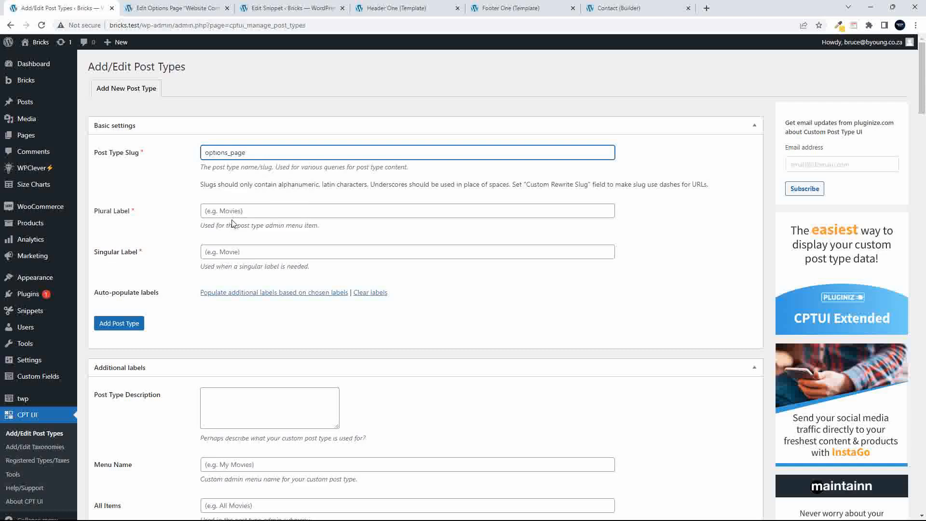
- Set the post type's plural label to Options Pages and its singular label to Options Page
{"action": "left_click", "coordinate": [243, 212]}
{"action": "type", "text": "Options Pages"}
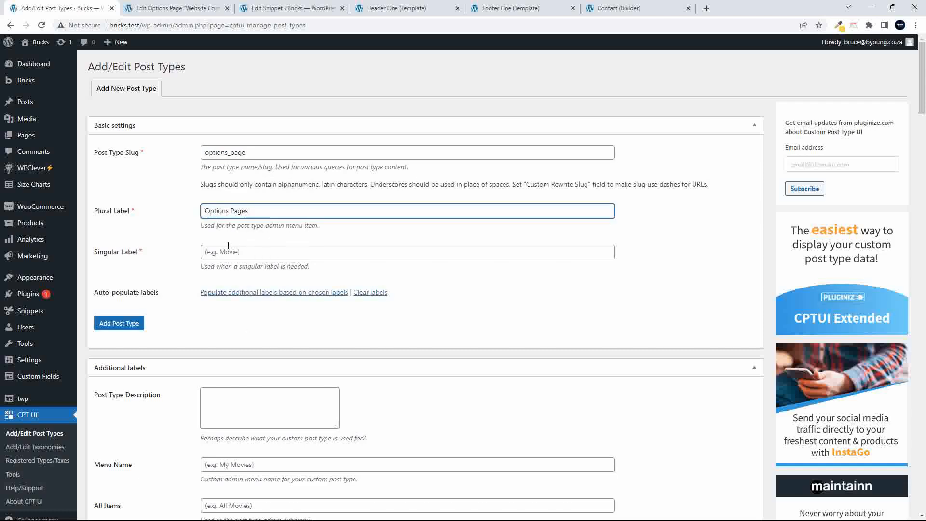
{"action": "left_click", "coordinate": [228, 251]}
{"action": "type", "text": "OPtions"}
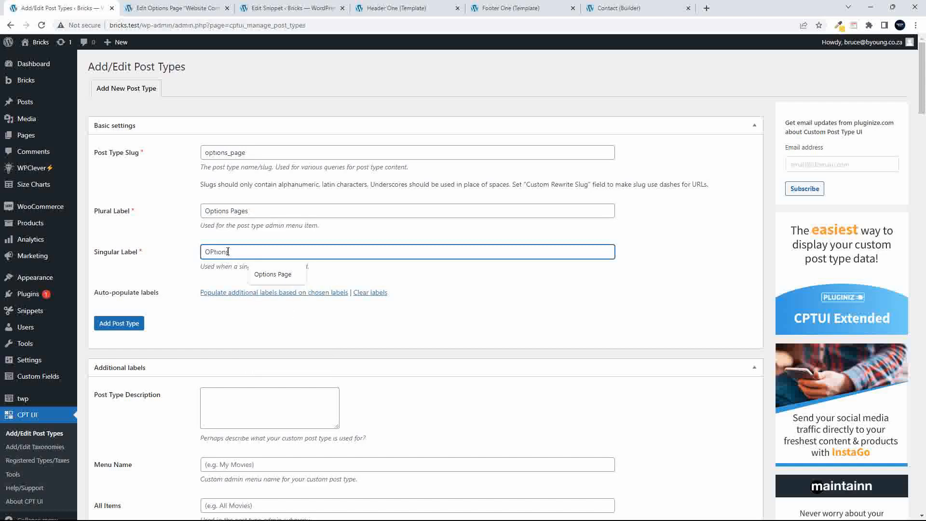
{"action": "key", "text": "BackSpace"}
{"action": "key", "text": "BackSpace"}
{"action": "key", "text": "BackSpace"}
{"action": "type", "text": "tions Page"}
- Set Public and Publicly Queryable to False in the new post type's settings
{"action": "scroll", "coordinate": [205, 316], "scroll_direction": "down", "scroll_amount": 14}
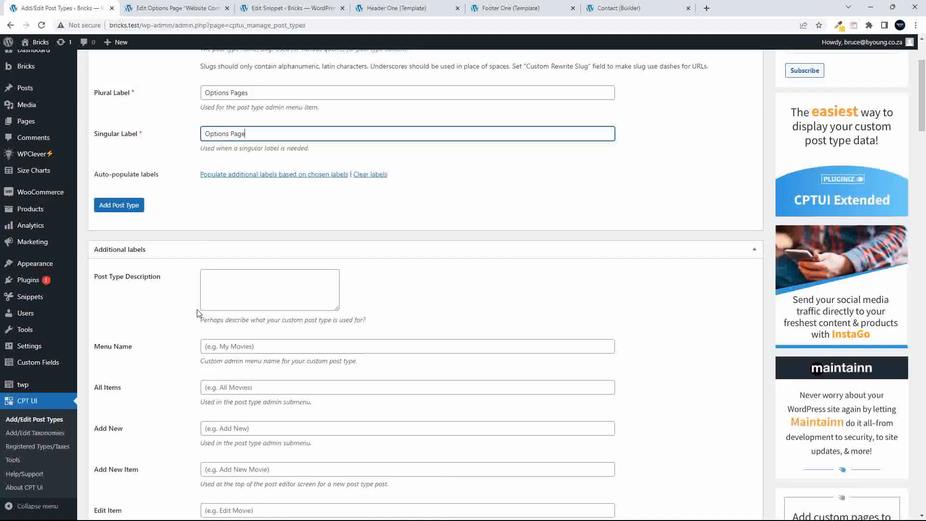
{"action": "scroll", "coordinate": [198, 313], "scroll_direction": "down", "scroll_amount": 15}
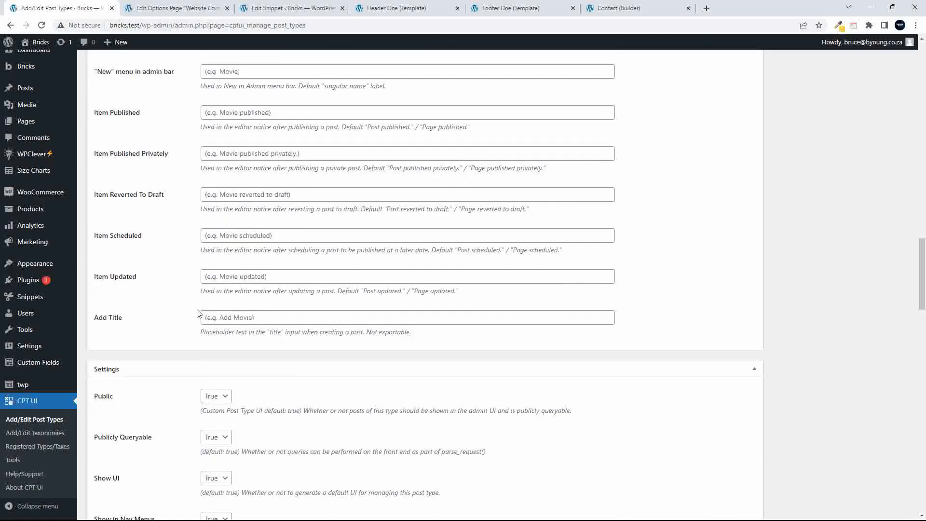
{"action": "scroll", "coordinate": [198, 313], "scroll_direction": "down", "scroll_amount": 1}
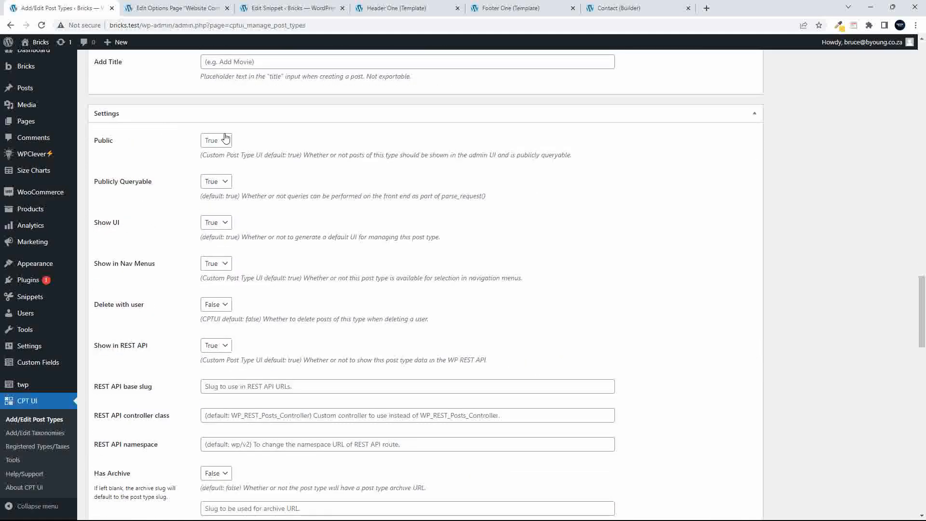
{"action": "left_click", "coordinate": [226, 138]}
{"action": "left_click", "coordinate": [213, 154]}
{"action": "left_click", "coordinate": [209, 182]}
{"action": "left_click", "coordinate": [216, 192]}
{"action": "scroll", "coordinate": [174, 256], "scroll_direction": "down", "scroll_amount": 1}
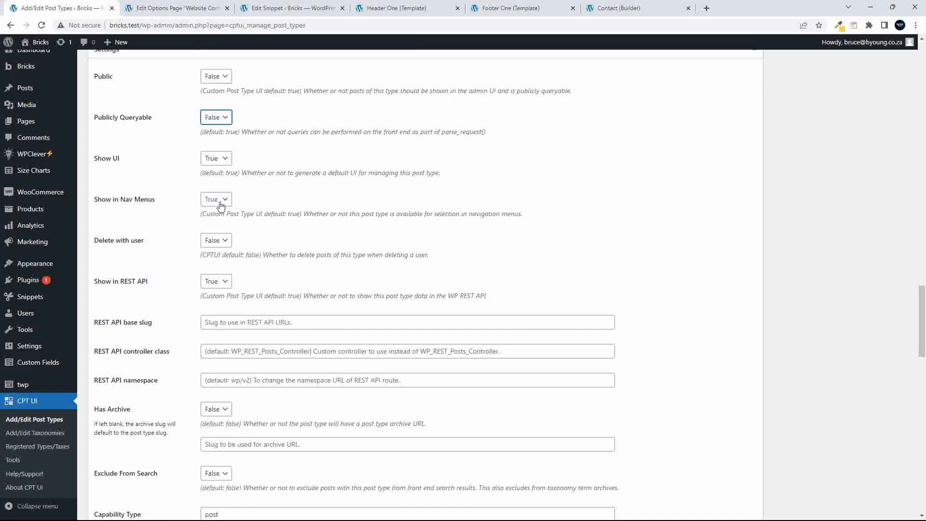
- Set Exclude From Search to True and the Menu Position to 10 for the Options Pages post type
{"action": "scroll", "coordinate": [160, 297], "scroll_direction": "down", "scroll_amount": 3}
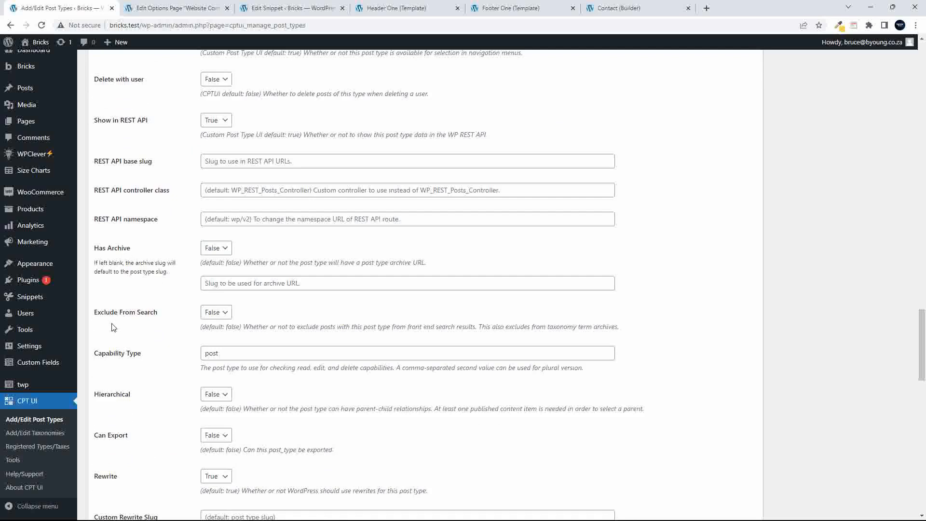
{"action": "left_click", "coordinate": [214, 312]}
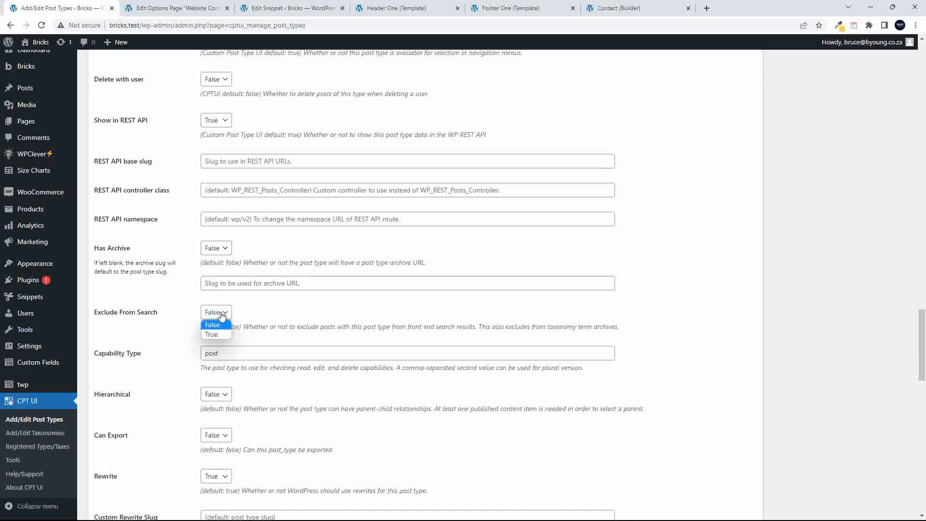
{"action": "scroll", "coordinate": [165, 341], "scroll_direction": "down", "scroll_amount": 3}
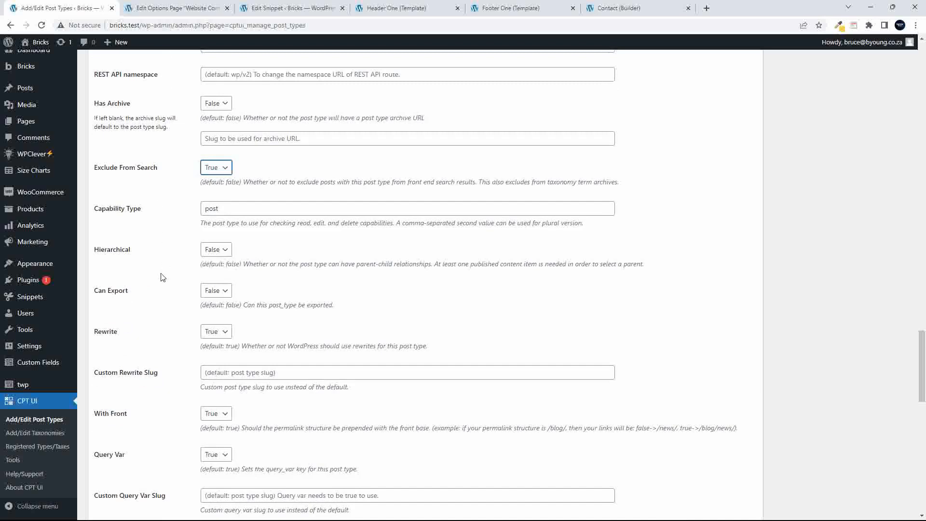
{"action": "scroll", "coordinate": [161, 275], "scroll_direction": "down", "scroll_amount": 1}
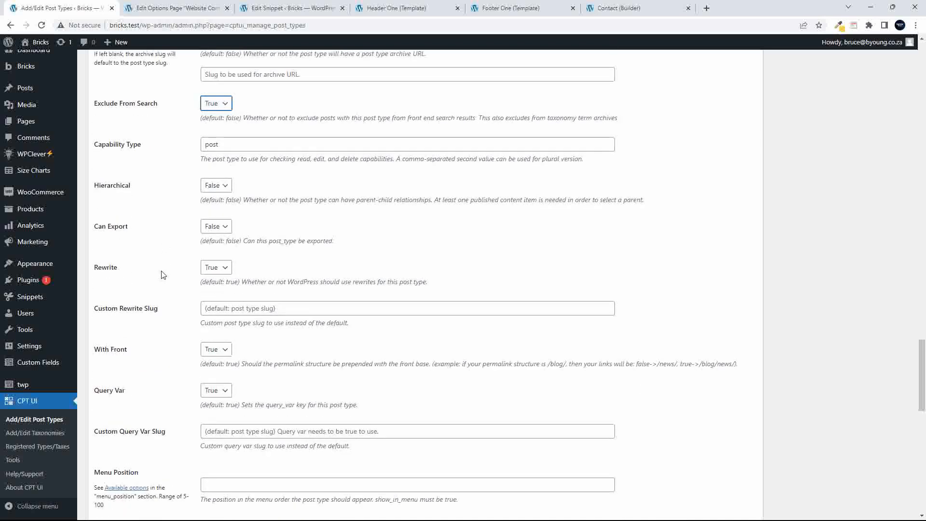
{"action": "scroll", "coordinate": [163, 274], "scroll_direction": "down", "scroll_amount": 5}
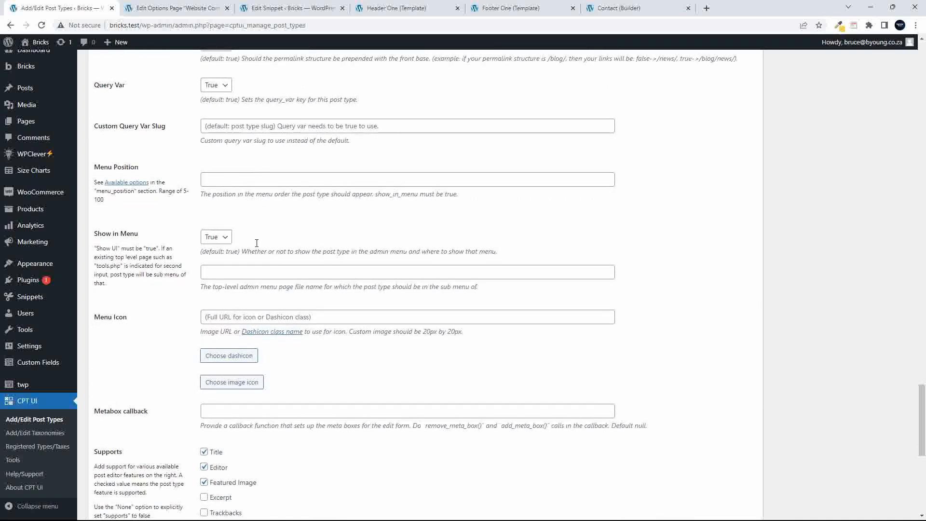
{"action": "left_click", "coordinate": [218, 179]}
{"action": "type", "text": "10"}
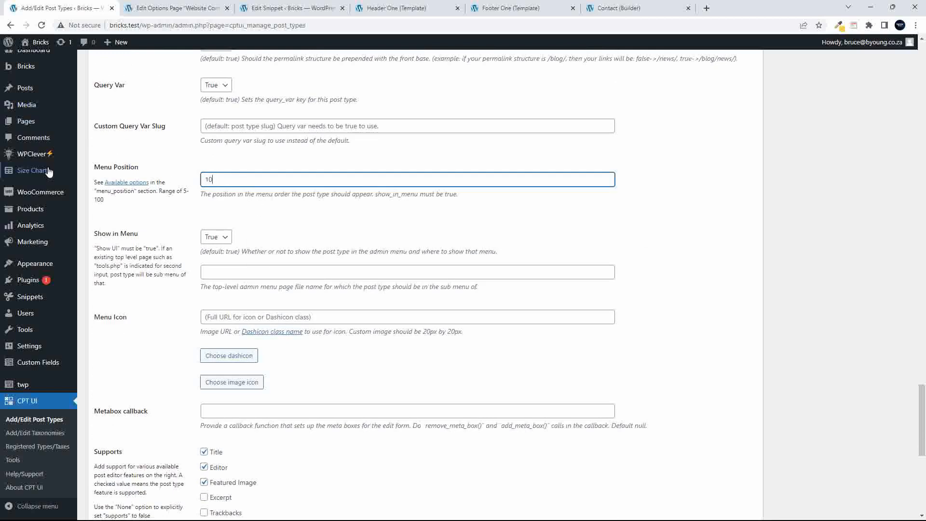
{"action": "scroll", "coordinate": [54, 221], "scroll_direction": "up", "scroll_amount": 1}
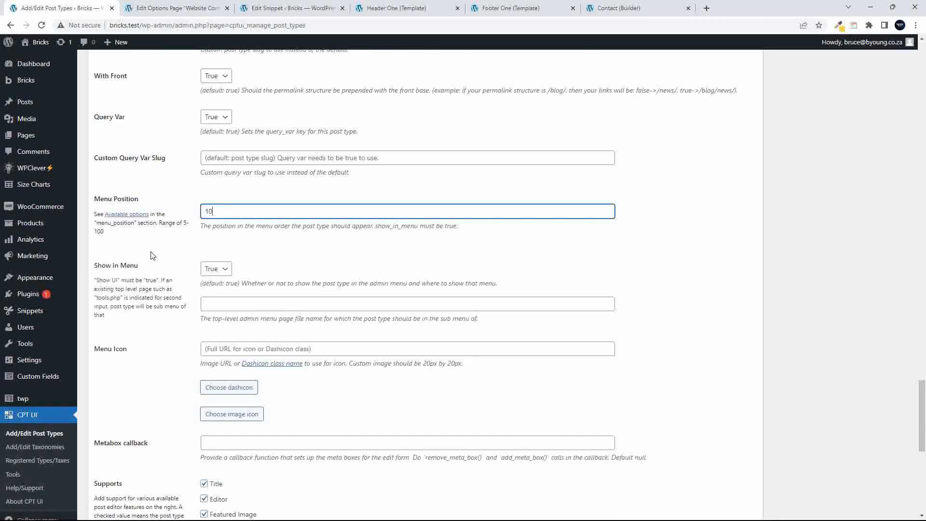
- Remove Editor and Featured Image from the post type's supported features and add the post type
{"action": "scroll", "coordinate": [176, 291], "scroll_direction": "down", "scroll_amount": 5}
{"action": "scroll", "coordinate": [176, 292], "scroll_direction": "down", "scroll_amount": 2}
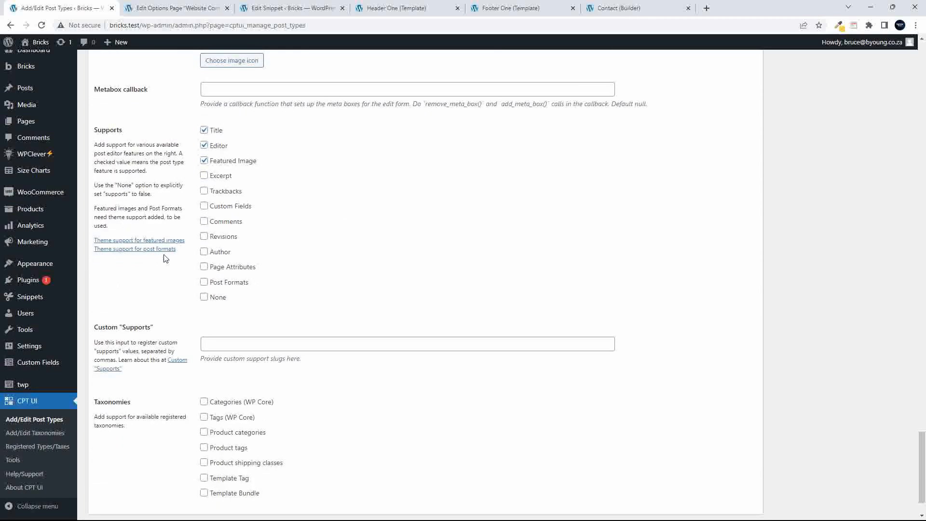
{"action": "left_click", "coordinate": [204, 146]}
{"action": "left_click", "coordinate": [205, 165]}
{"action": "scroll", "coordinate": [844, 381], "scroll_direction": "up", "scroll_amount": 20}
{"action": "scroll", "coordinate": [845, 383], "scroll_direction": "up", "scroll_amount": 10}
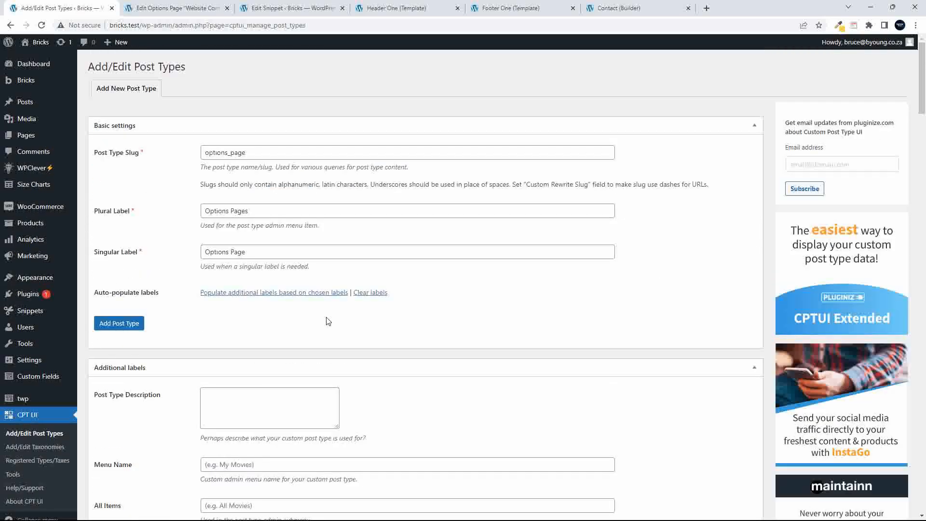
{"action": "left_click", "coordinate": [123, 326]}
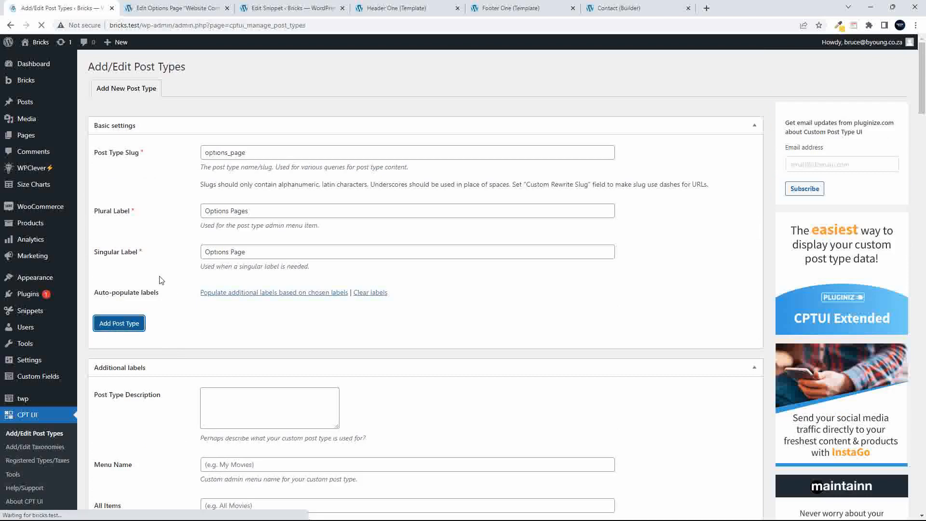
- Move the existing Sitewide Notices and Website Contact Details options pages to the trash
{"action": "mouse_move", "coordinate": [48, 139]}
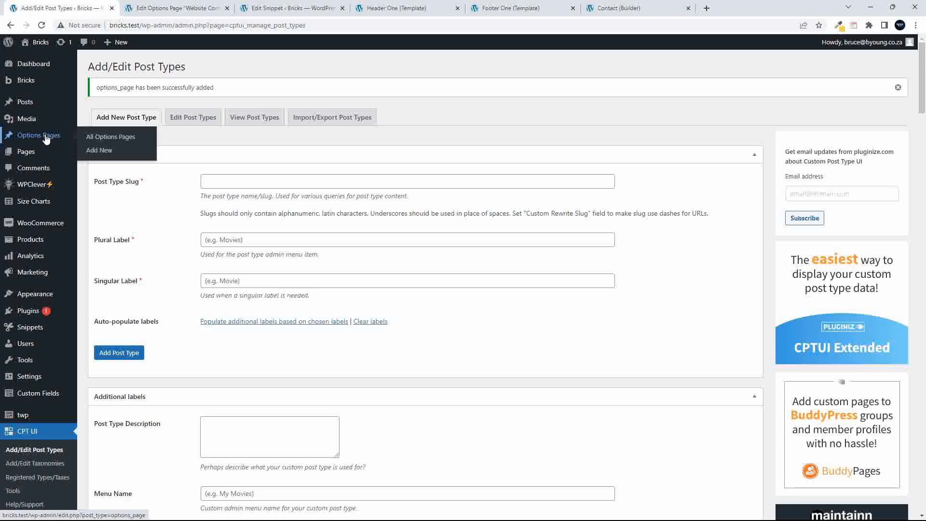
{"action": "left_click", "coordinate": [46, 139]}
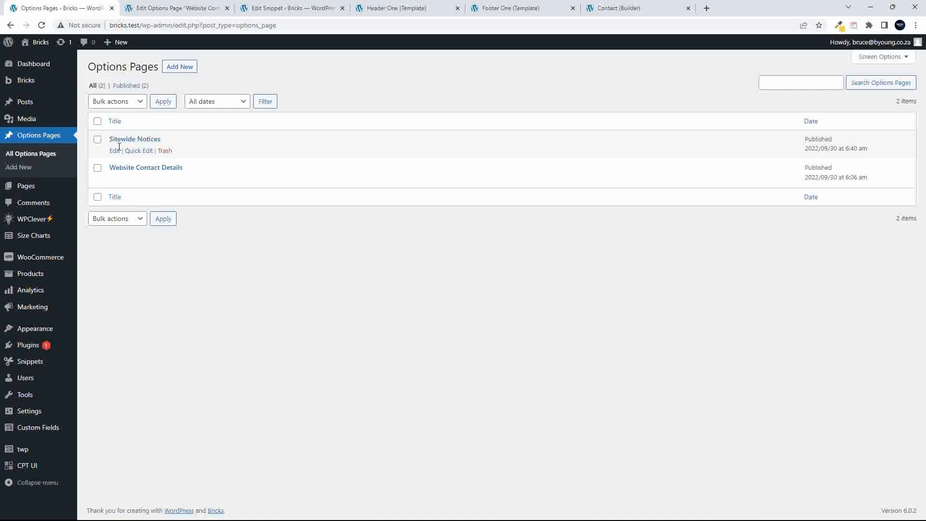
{"action": "left_click", "coordinate": [97, 140]}
{"action": "left_click", "coordinate": [98, 169]}
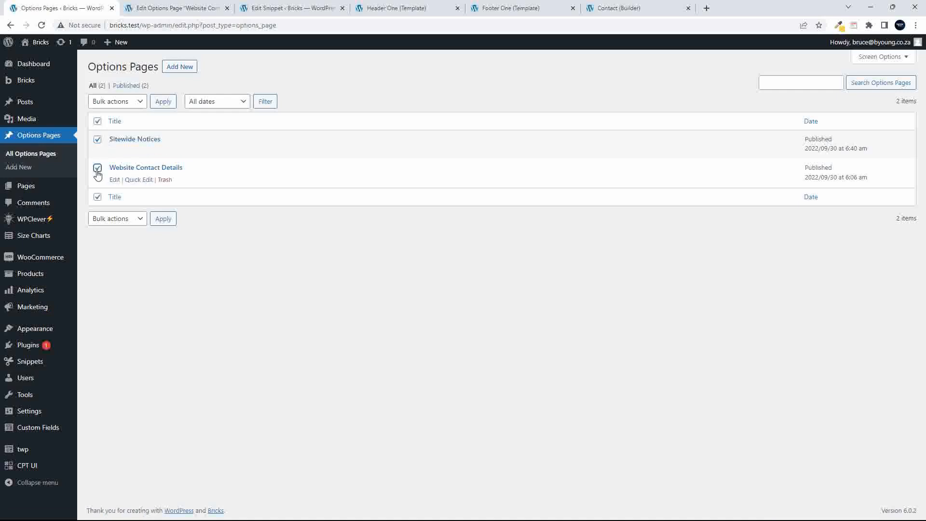
{"action": "left_click", "coordinate": [131, 103]}
{"action": "left_click", "coordinate": [125, 134]}
{"action": "left_click", "coordinate": [159, 100]}
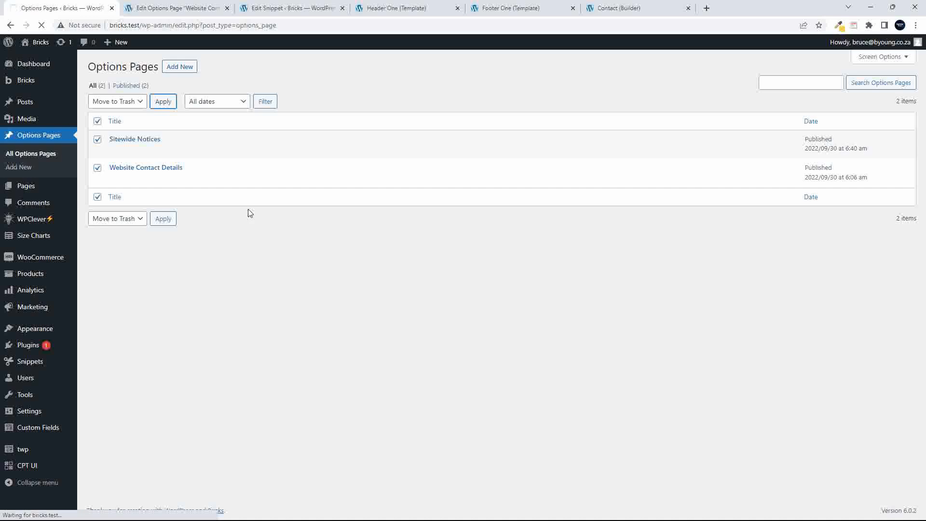
- Permanently delete the two trashed options pages
{"action": "left_click", "coordinate": [125, 118]}
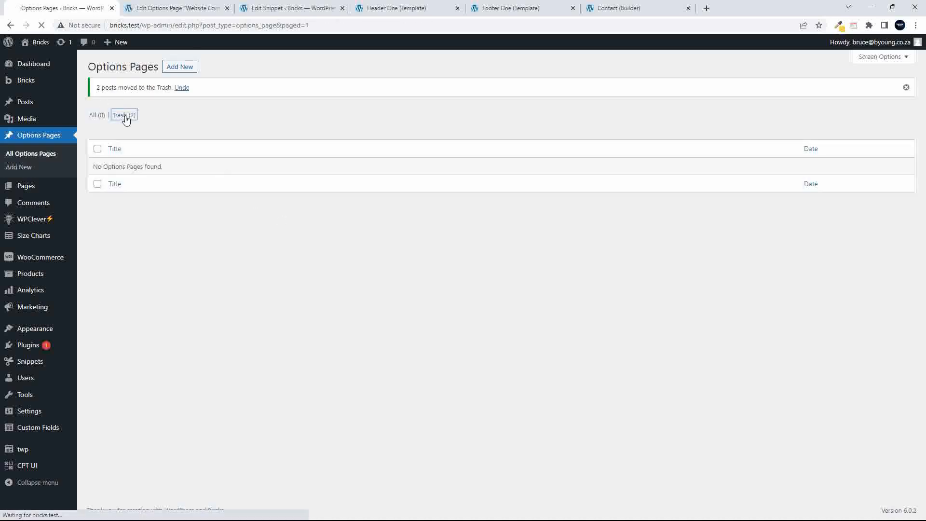
{"action": "left_click", "coordinate": [98, 122]}
{"action": "left_click", "coordinate": [125, 101]}
{"action": "left_click", "coordinate": [126, 131]}
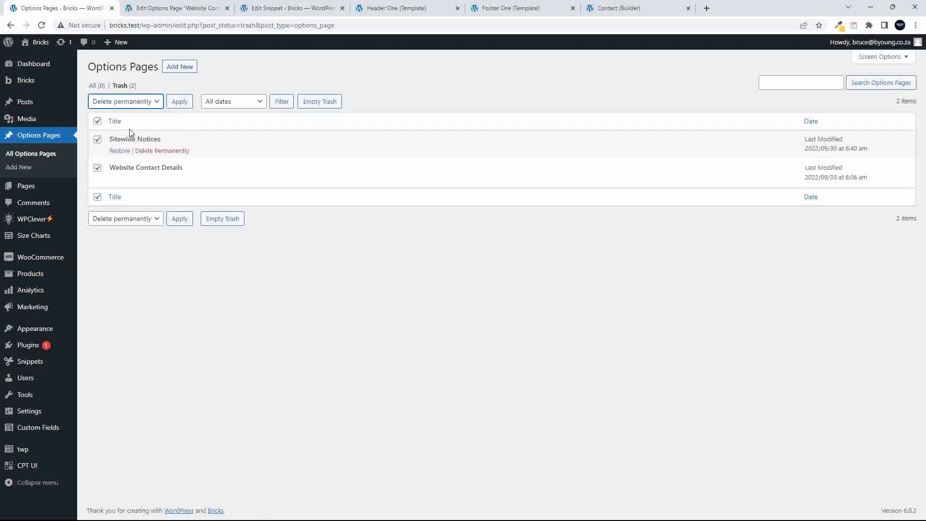
{"action": "left_click", "coordinate": [178, 104]}
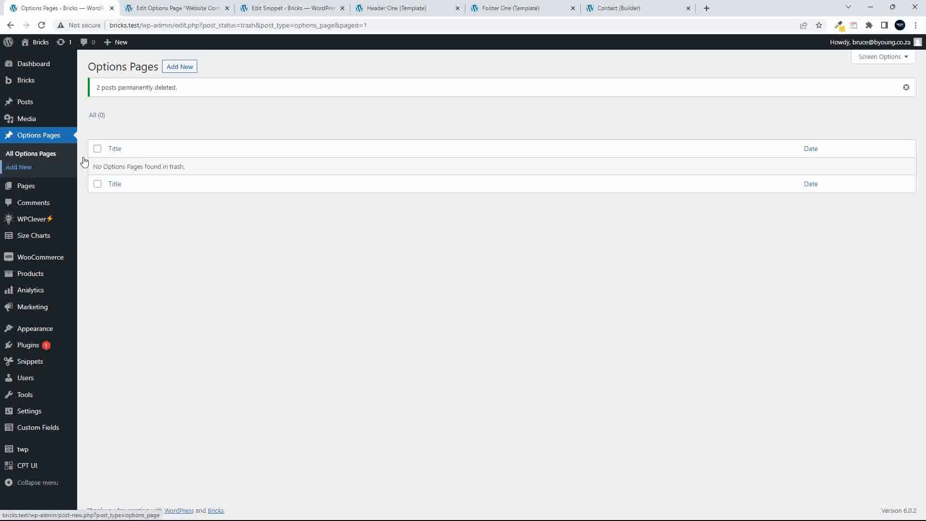
- Create and publish a new options page titled Sitewide Notices
{"action": "left_click", "coordinate": [182, 68]}
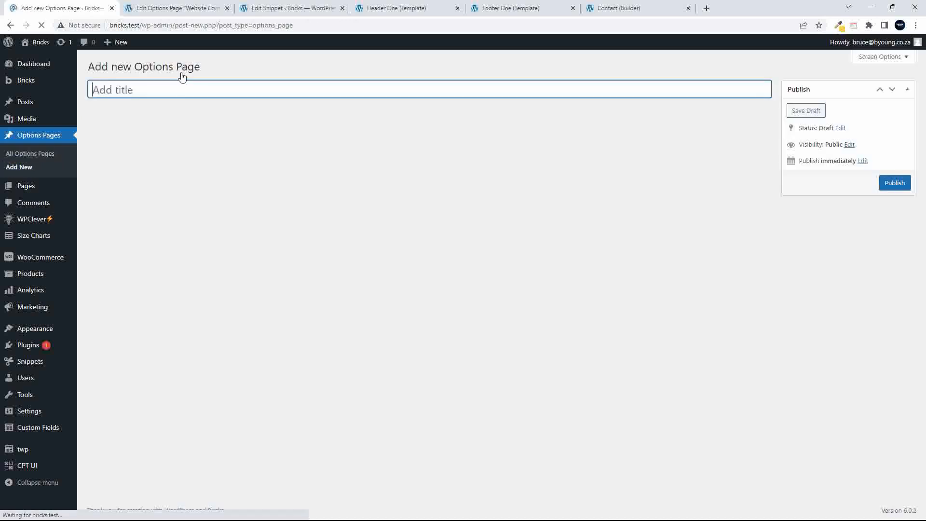
{"action": "type", "text": "Si"}
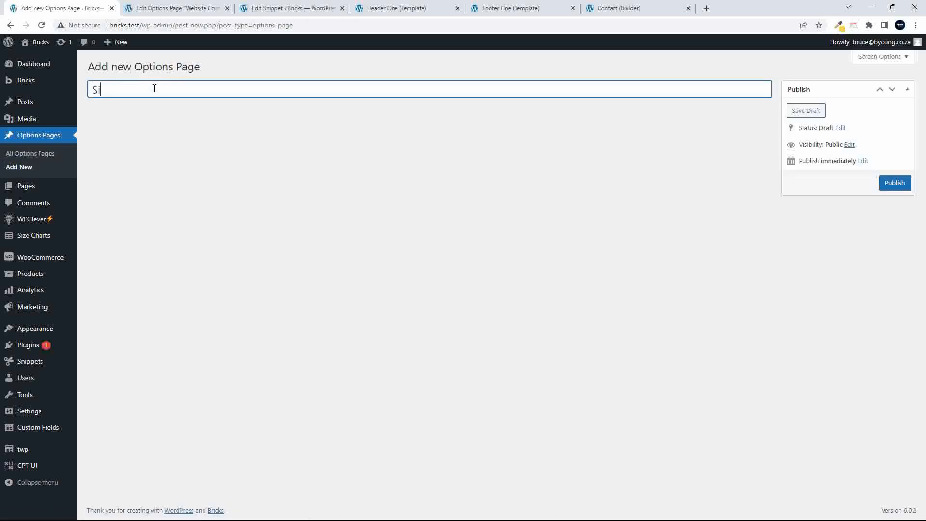
{"action": "type", "text": "tewide Notices"}
{"action": "left_click", "coordinate": [894, 183]}
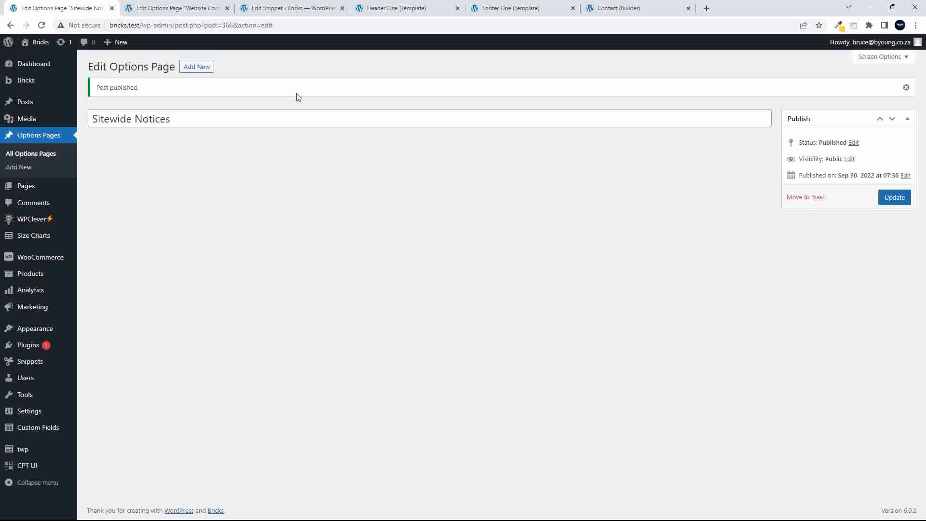
- Create and publish another options page titled Address Details, and return to the list of options pages
{"action": "left_click", "coordinate": [201, 69]}
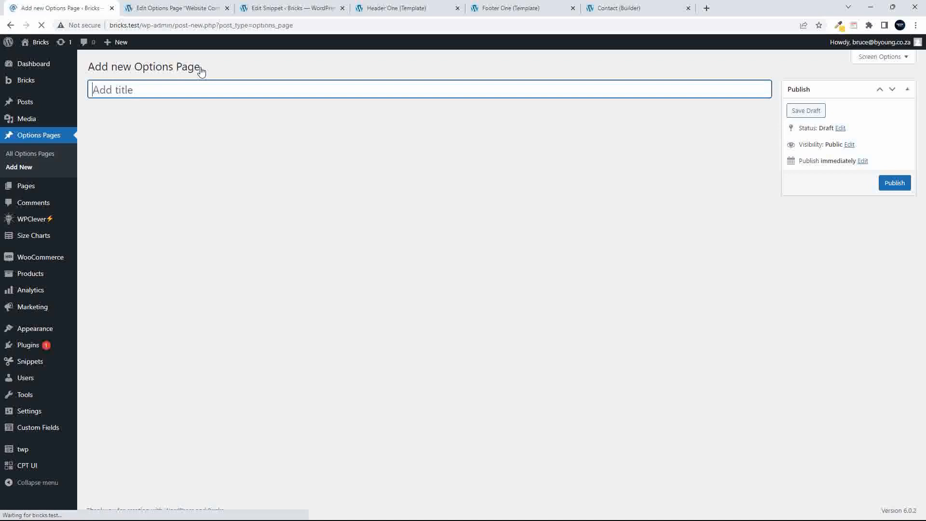
{"action": "type", "text": "Add"}
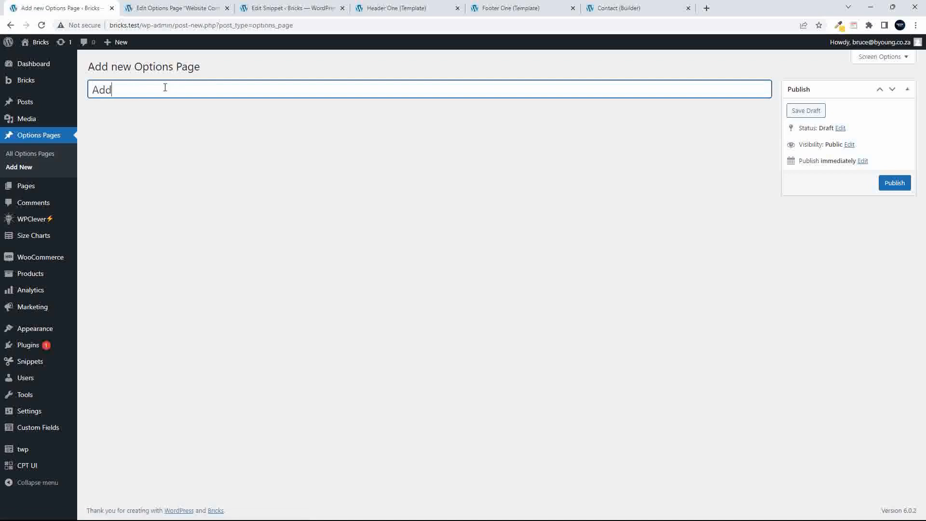
{"action": "type", "text": "ress Details"}
{"action": "left_click", "coordinate": [899, 185]}
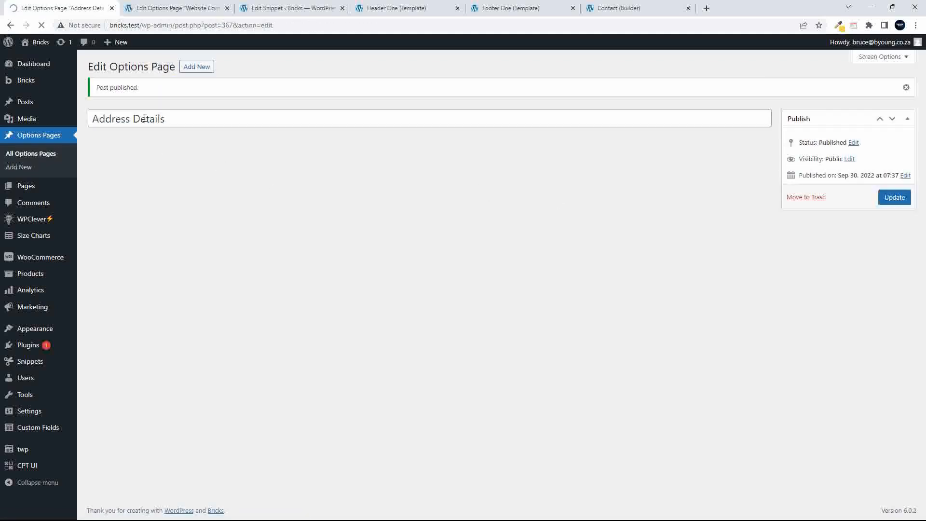
{"action": "left_click", "coordinate": [43, 154]}
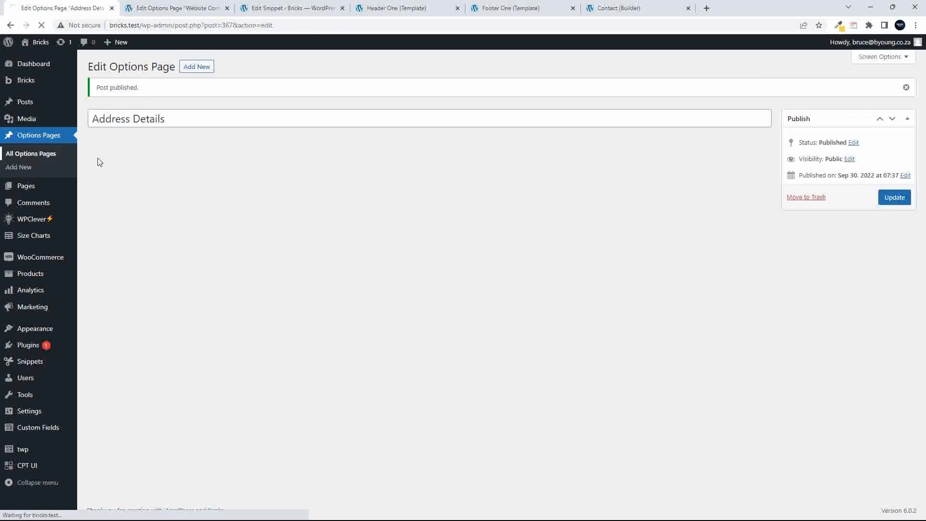
- Move the existing Address Details and Sitewide Notices ACF field groups to the trash
{"action": "left_click", "coordinate": [29, 428]}
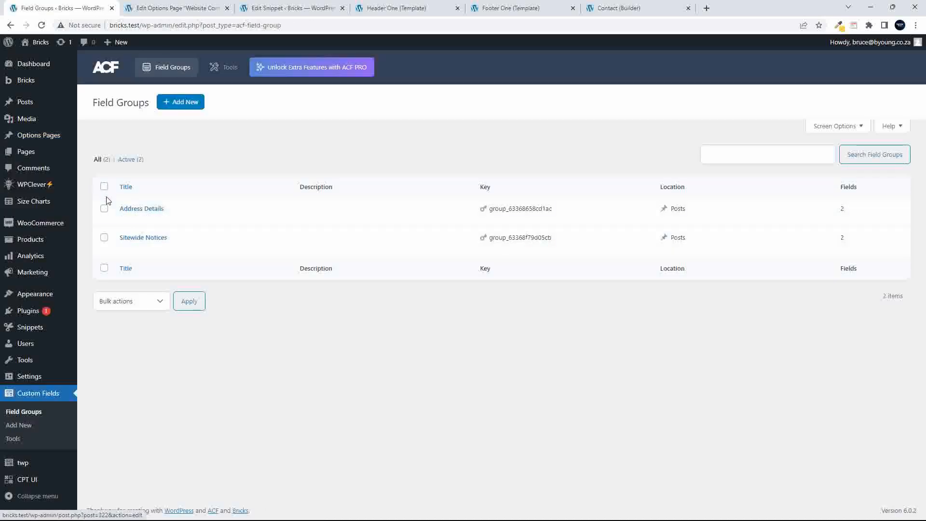
{"action": "left_click", "coordinate": [103, 186]}
{"action": "left_click", "coordinate": [148, 309]}
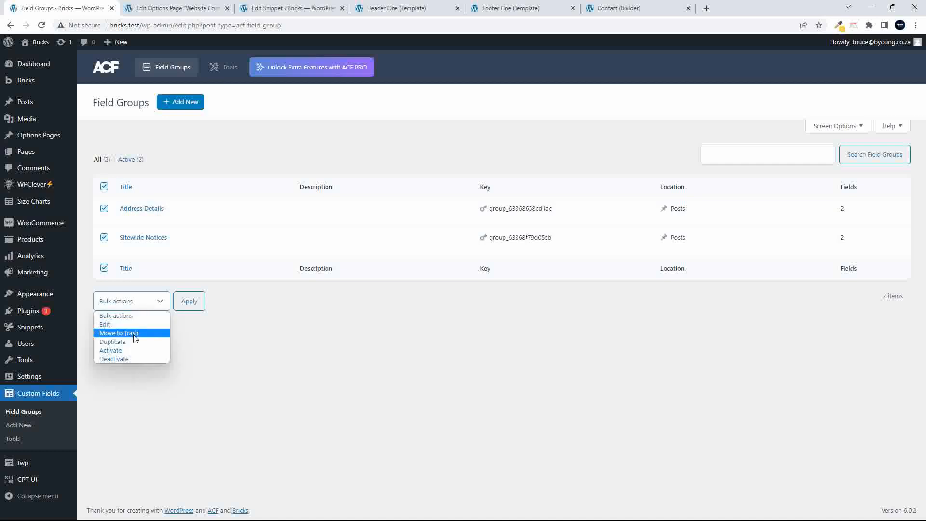
{"action": "left_click", "coordinate": [119, 333]}
{"action": "left_click", "coordinate": [188, 301]}
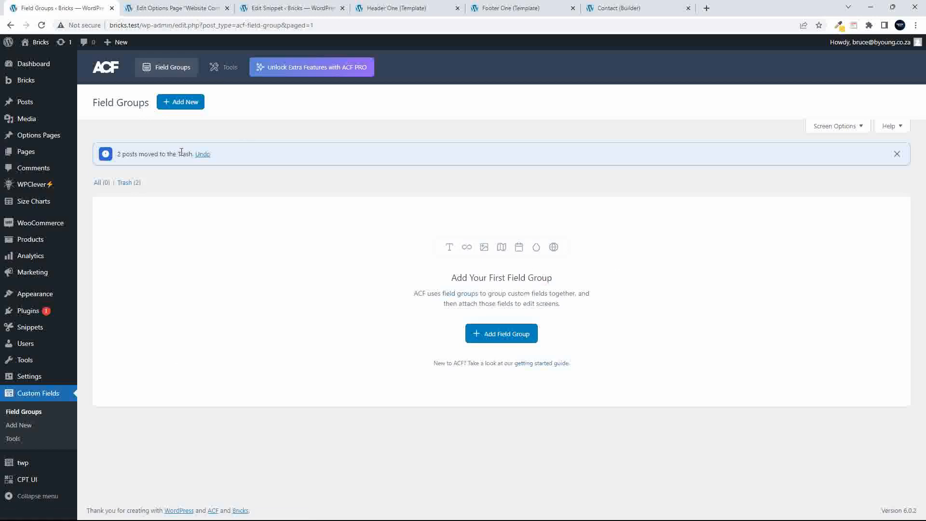
- Start a new ACF field group titled SiteWide Notices with a text field labelled Header Notice and named header_notice
{"action": "left_click", "coordinate": [187, 103]}
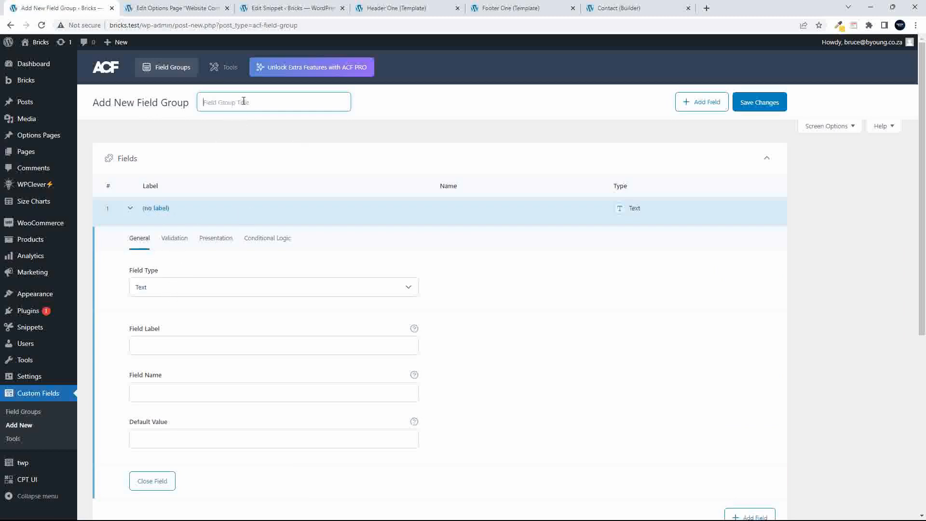
{"action": "type", "text": "SiteWide Notices"}
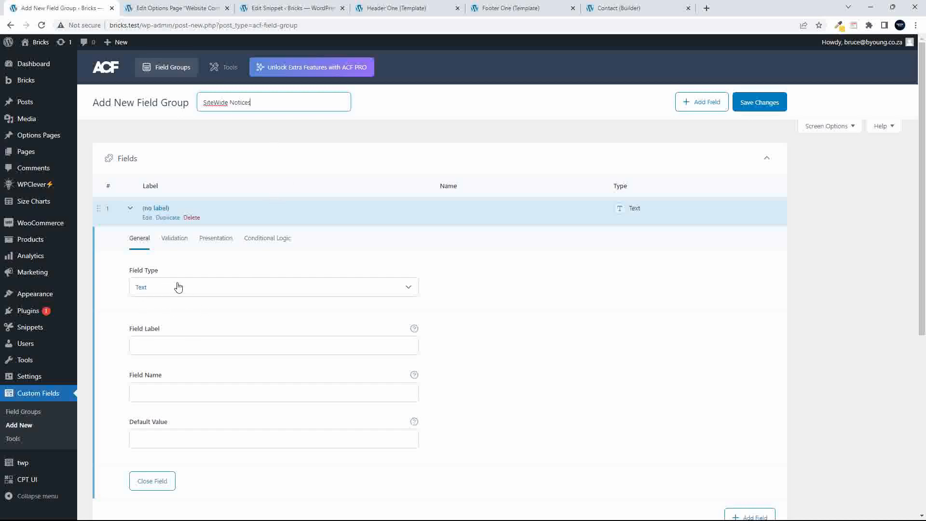
{"action": "left_click", "coordinate": [163, 345]}
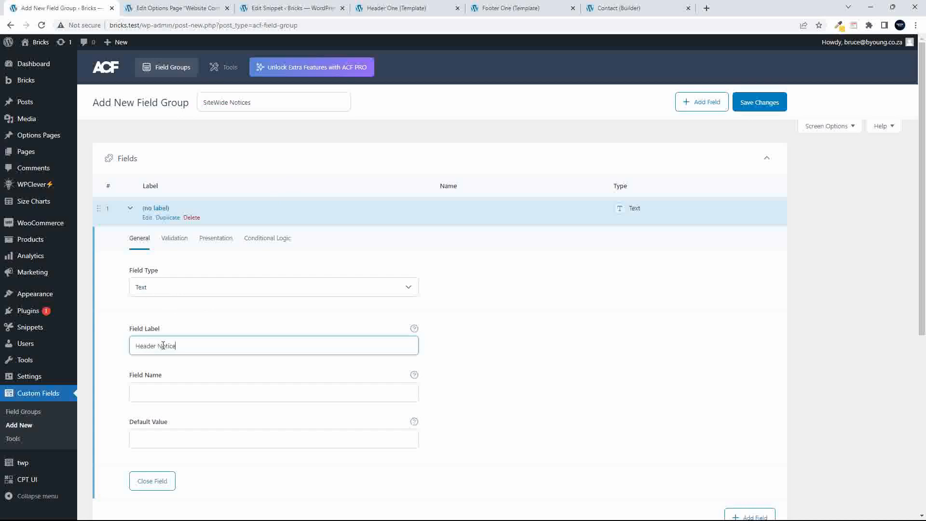
{"action": "left_click", "coordinate": [143, 391]}
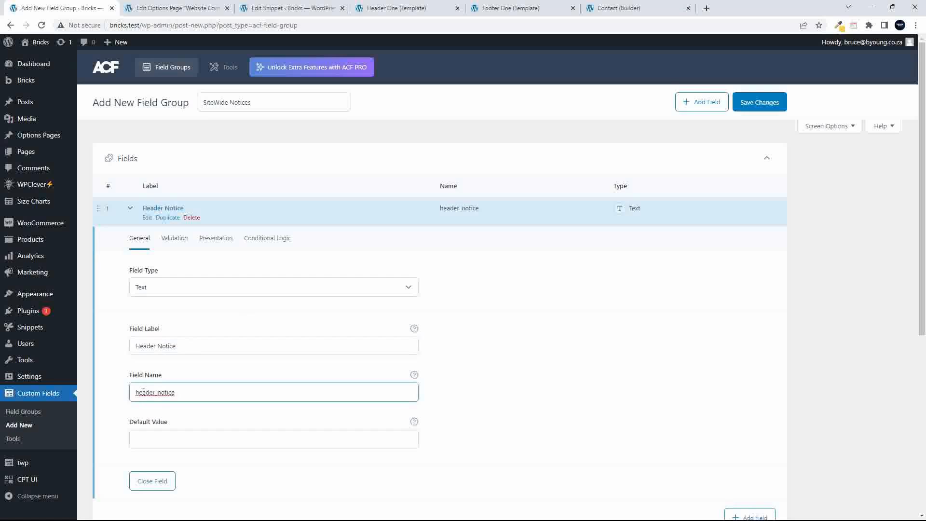
{"action": "left_click", "coordinate": [167, 207]}
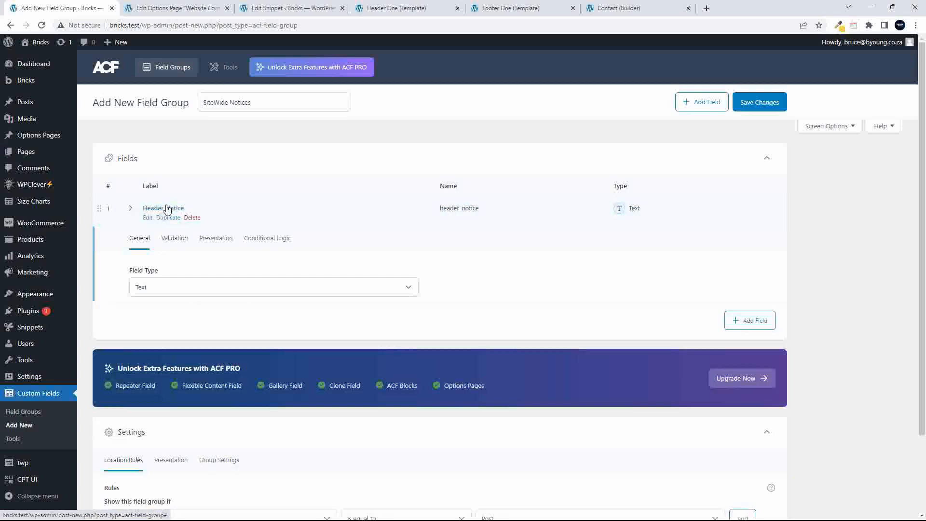
- Add a second text field labelled Footer Notice and named footer_notice to the field group
{"action": "left_click", "coordinate": [768, 256]}
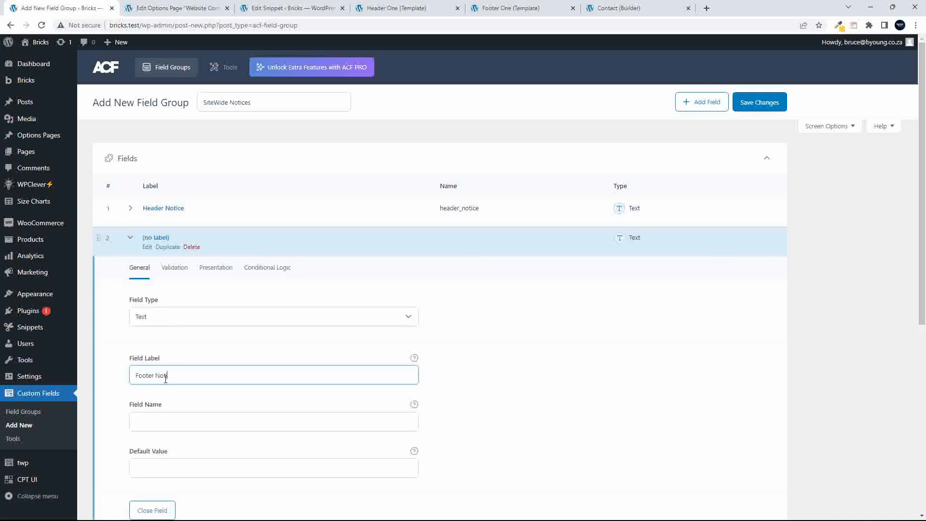
{"action": "key", "text": "Tab"}
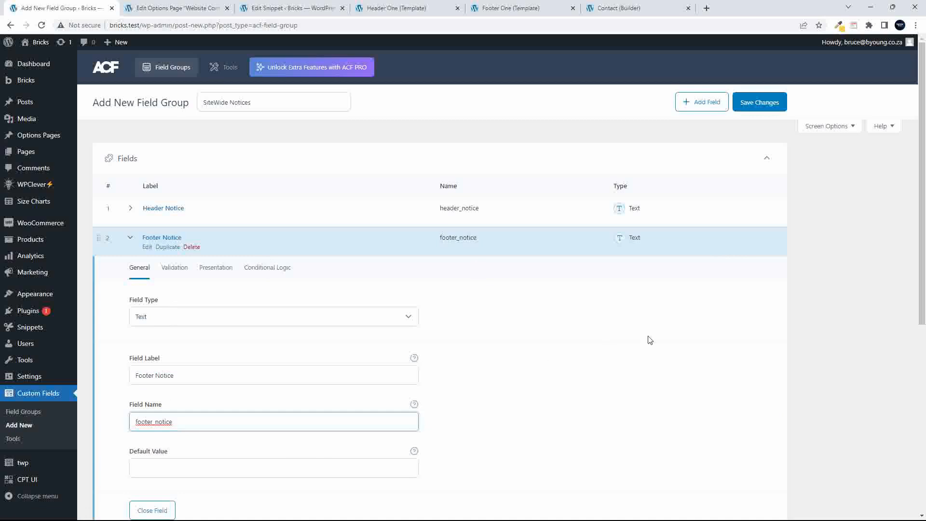
{"action": "scroll", "coordinate": [649, 337], "scroll_direction": "down", "scroll_amount": 3}
{"action": "scroll", "coordinate": [652, 343], "scroll_direction": "down", "scroll_amount": 3}
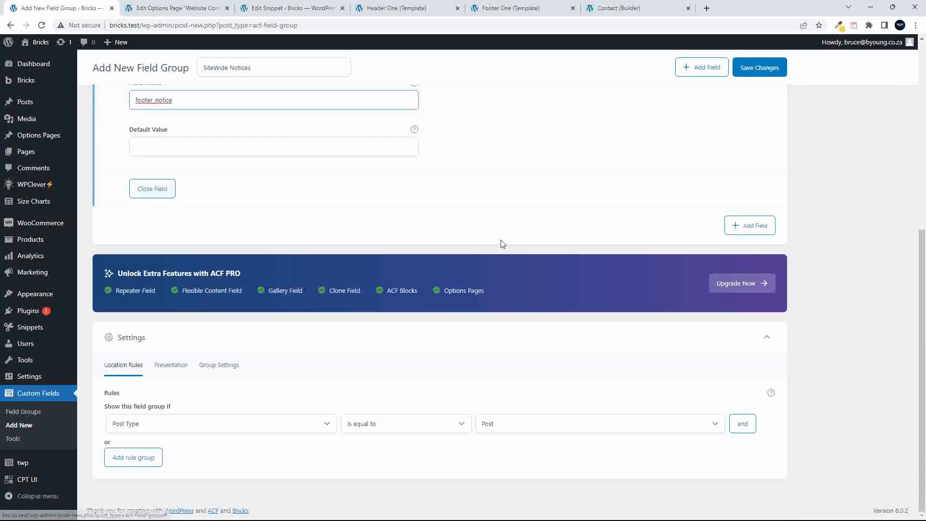
- Save the SiteWide Notices field group with a location rule of Post is equal to Sitewide Notices
{"action": "scroll", "coordinate": [621, 373], "scroll_direction": "up", "scroll_amount": 7}
{"action": "left_click", "coordinate": [760, 104]}
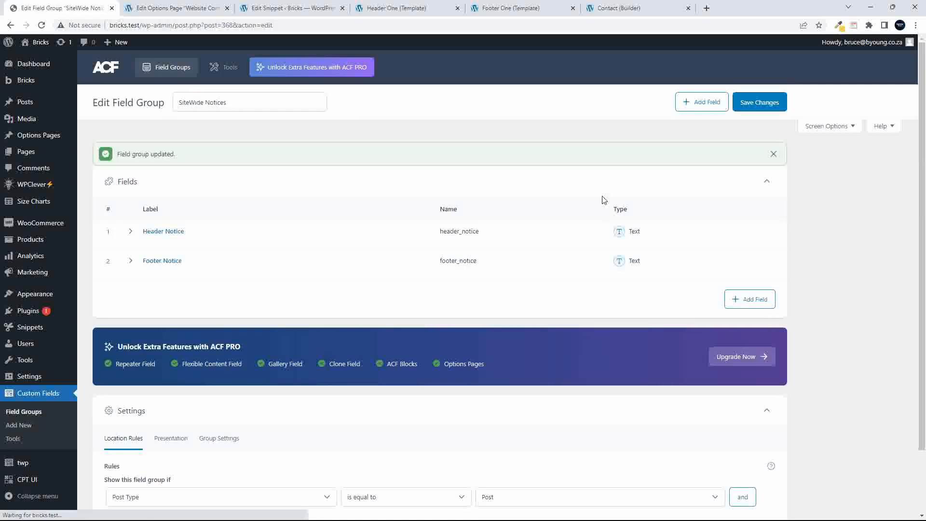
{"action": "scroll", "coordinate": [390, 396], "scroll_direction": "down", "scroll_amount": 2}
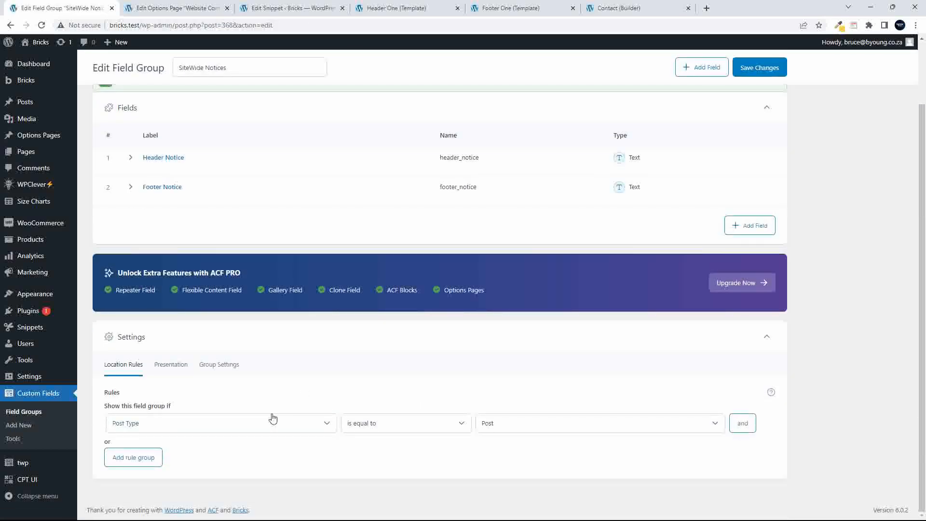
{"action": "left_click", "coordinate": [314, 424]}
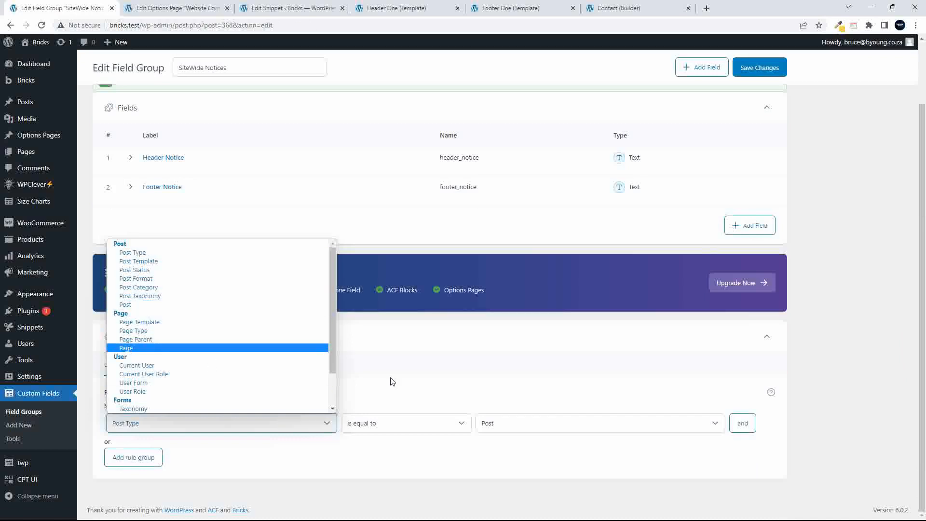
{"action": "left_click", "coordinate": [193, 304]}
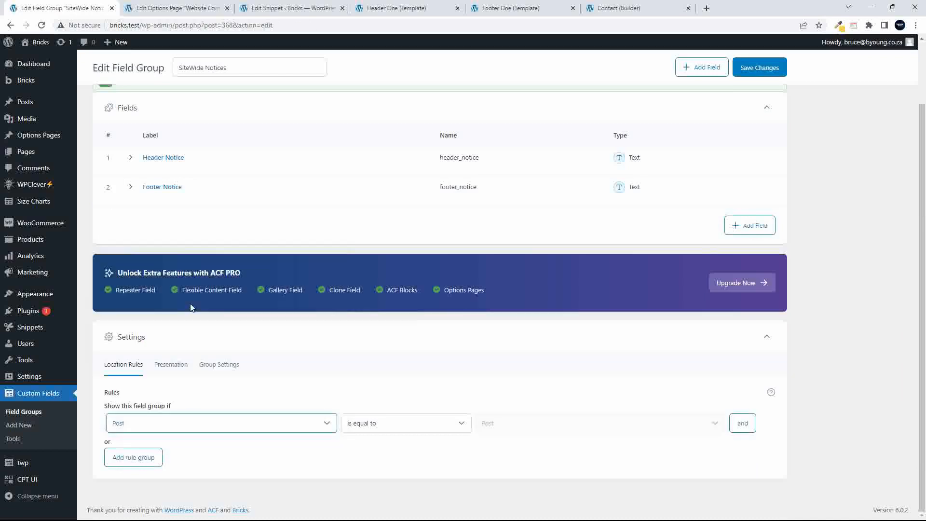
{"action": "left_click", "coordinate": [525, 426]}
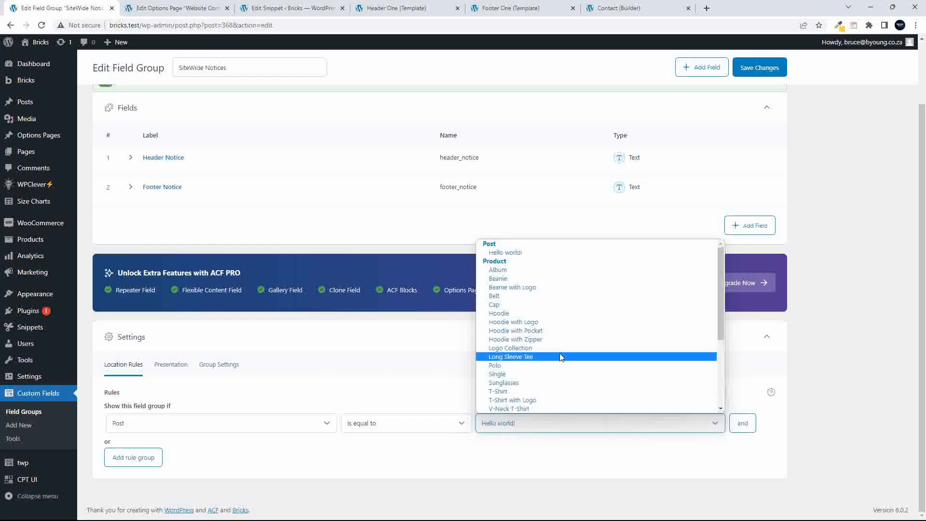
{"action": "scroll", "coordinate": [562, 357], "scroll_direction": "down", "scroll_amount": 5}
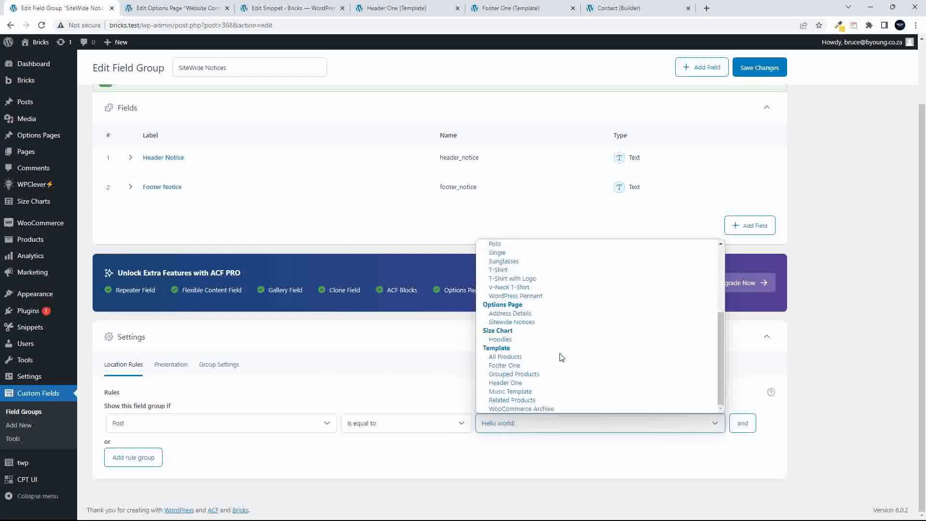
{"action": "left_click", "coordinate": [517, 323]}
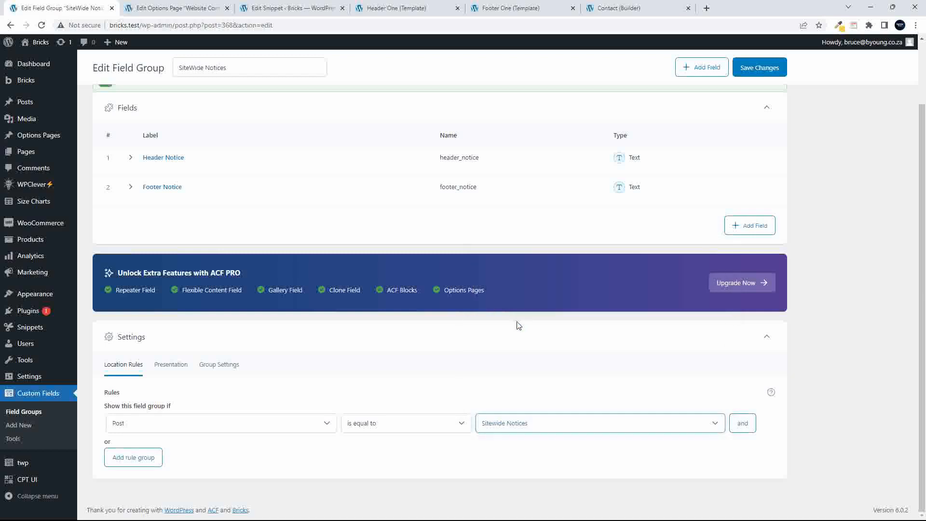
{"action": "left_click", "coordinate": [769, 70]}
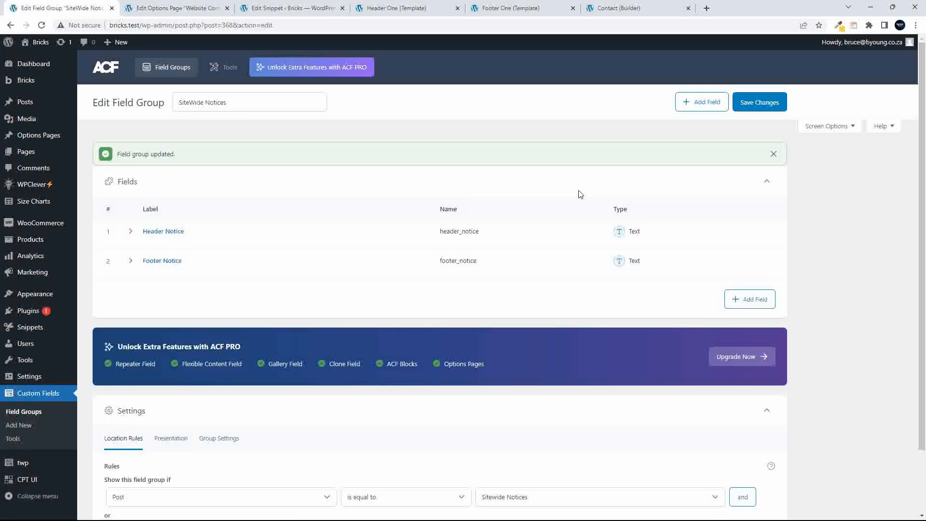
- Start another new ACF field group titled Address Details
{"action": "left_click", "coordinate": [165, 71]}
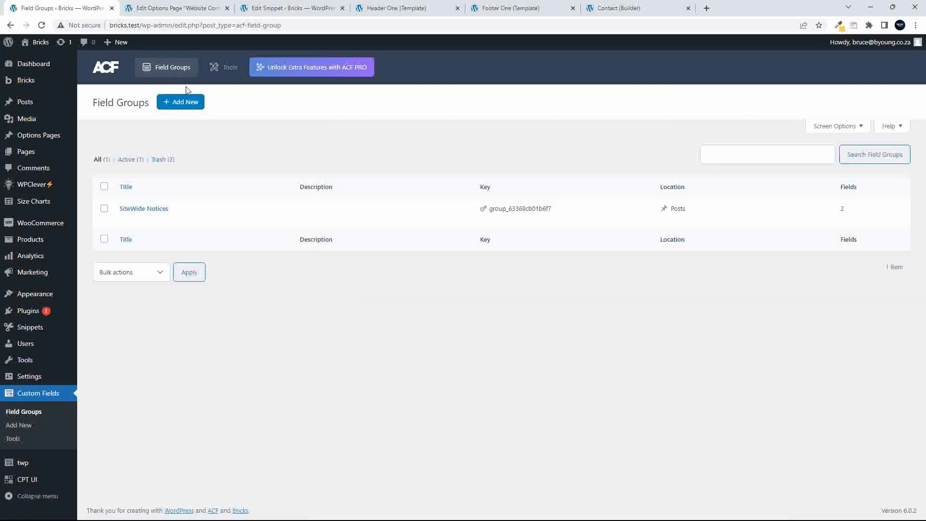
{"action": "left_click", "coordinate": [174, 104]}
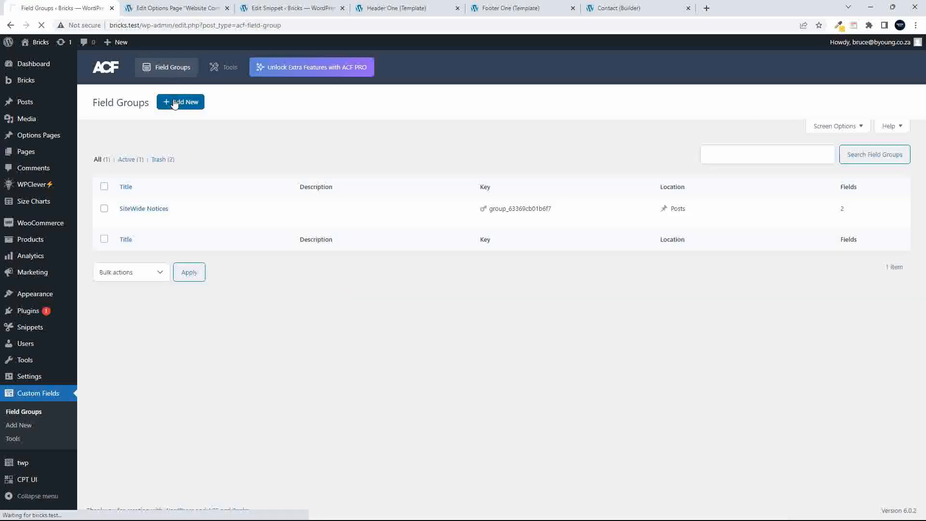
{"action": "type", "text": "Address Details"}
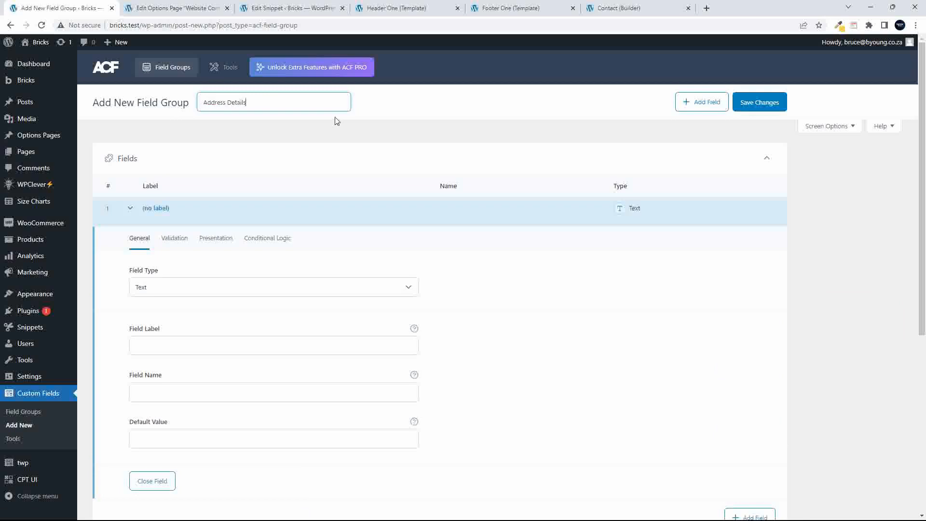
- Set up the first field as a Wysiwyg Editor labelled Physical Address and named physical_address
{"action": "left_click", "coordinate": [176, 290]}
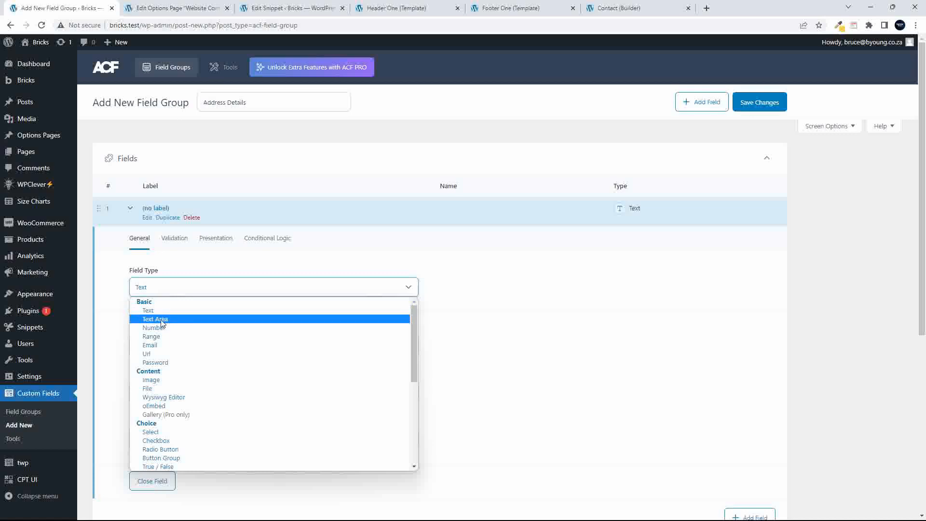
{"action": "left_click", "coordinate": [175, 397]}
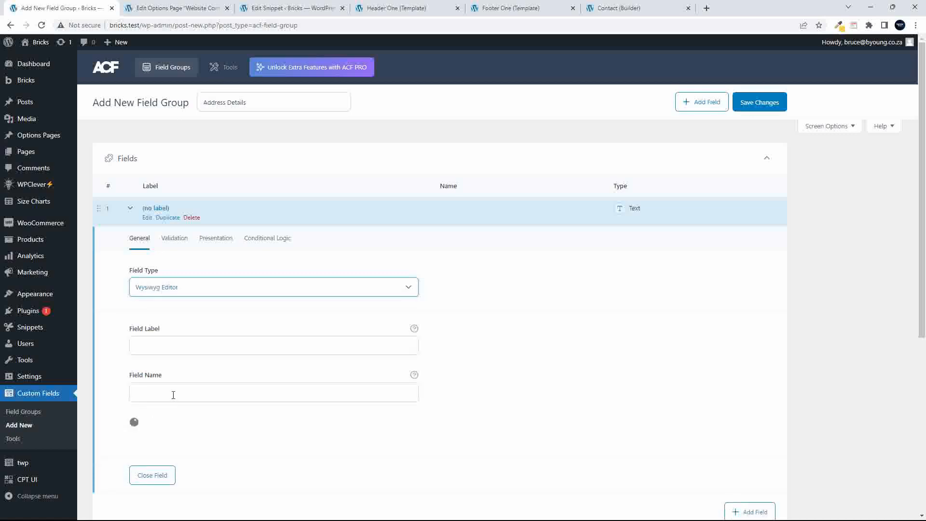
{"action": "left_click", "coordinate": [162, 344]}
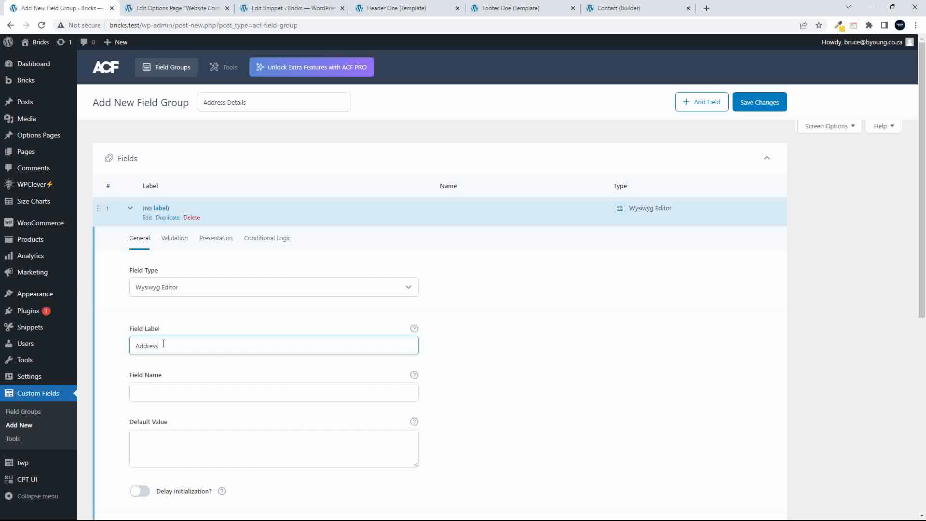
{"action": "key", "text": "BackSpace"}
{"action": "key", "text": "BackSpace"}
{"action": "key", "text": "BackSpace"}
{"action": "key", "text": "BackSpace"}
{"action": "key", "text": "BackSpace"}
{"action": "key", "text": "BackSpace"}
{"action": "left_click", "coordinate": [203, 386]}
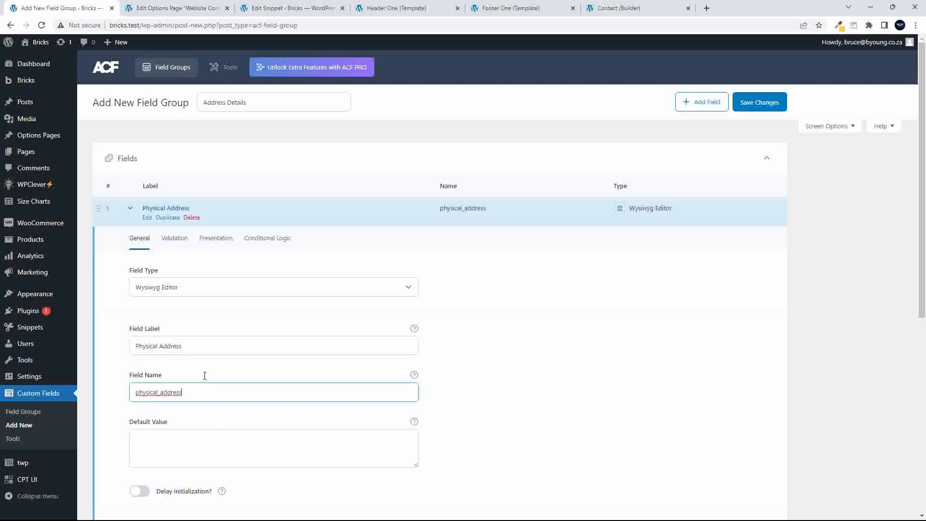
{"action": "left_click", "coordinate": [140, 244]}
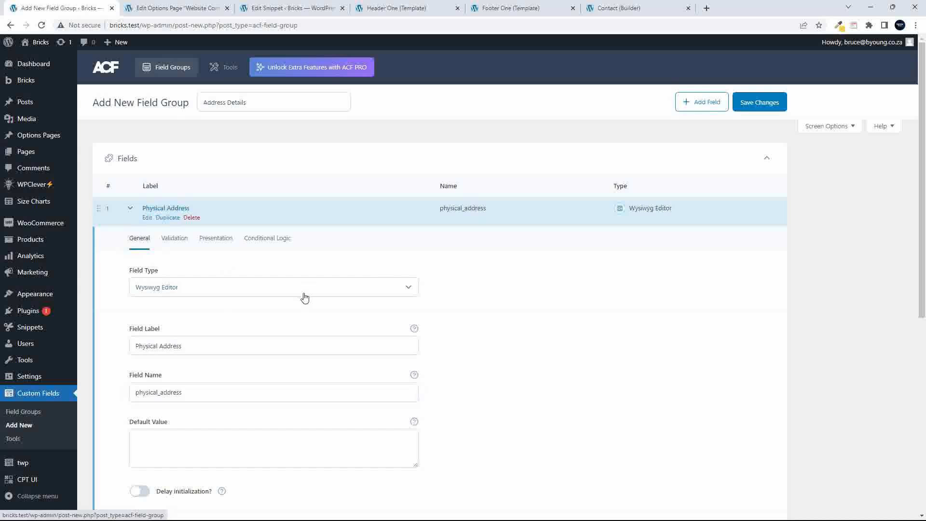
{"action": "scroll", "coordinate": [304, 298], "scroll_direction": "down", "scroll_amount": 3}
{"action": "scroll", "coordinate": [305, 298], "scroll_direction": "up", "scroll_amount": 2}
{"action": "scroll", "coordinate": [304, 298], "scroll_direction": "up", "scroll_amount": 1}
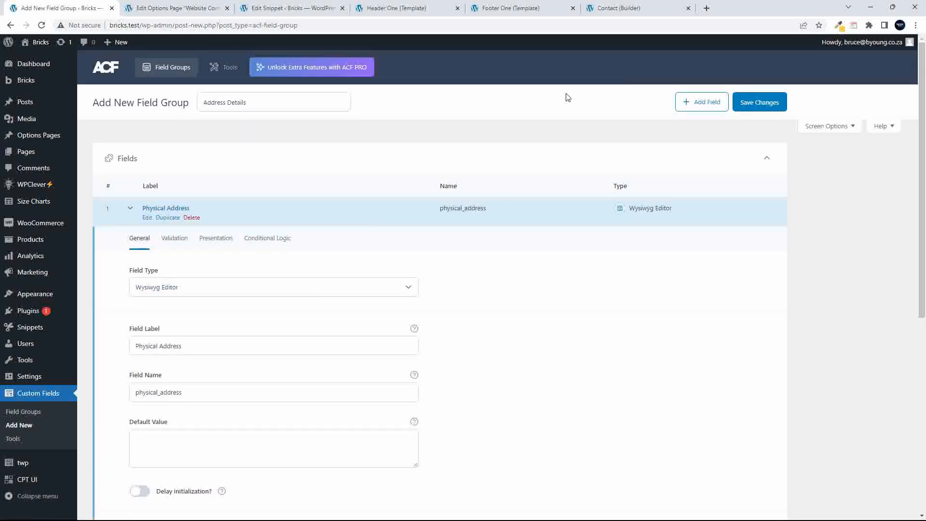
- Add a text field labelled Contact Number and named contact_number, and save the field group
{"action": "left_click", "coordinate": [691, 103]}
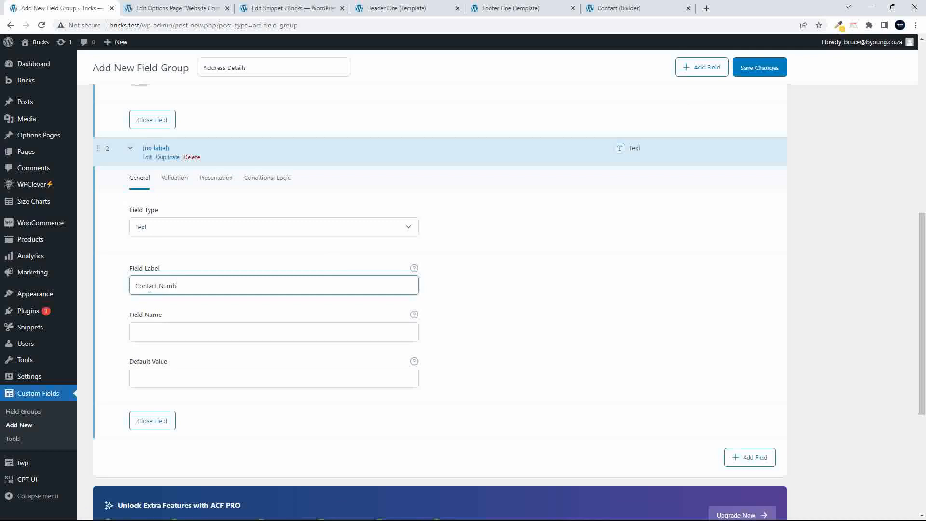
{"action": "scroll", "coordinate": [295, 390], "scroll_direction": "up", "scroll_amount": 1}
{"action": "left_click", "coordinate": [171, 346]}
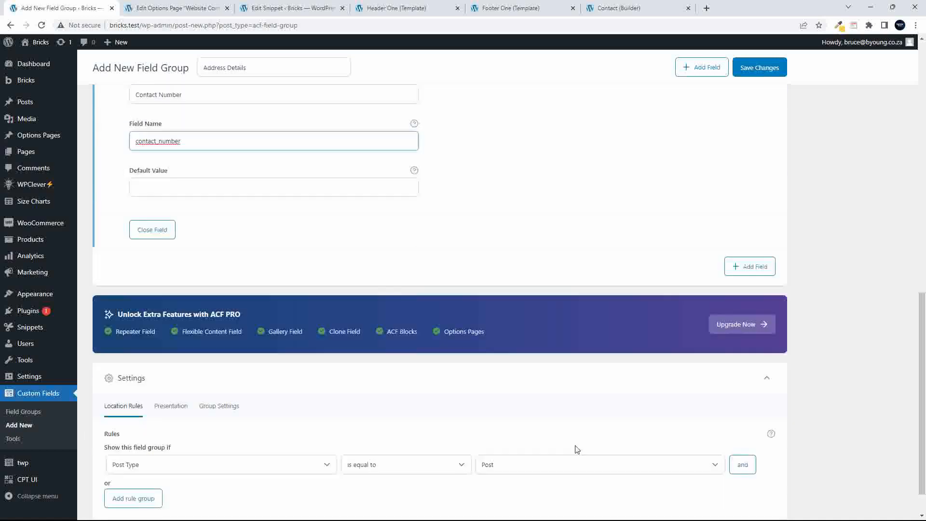
{"action": "scroll", "coordinate": [574, 449], "scroll_direction": "down", "scroll_amount": 5}
{"action": "left_click", "coordinate": [760, 67]}
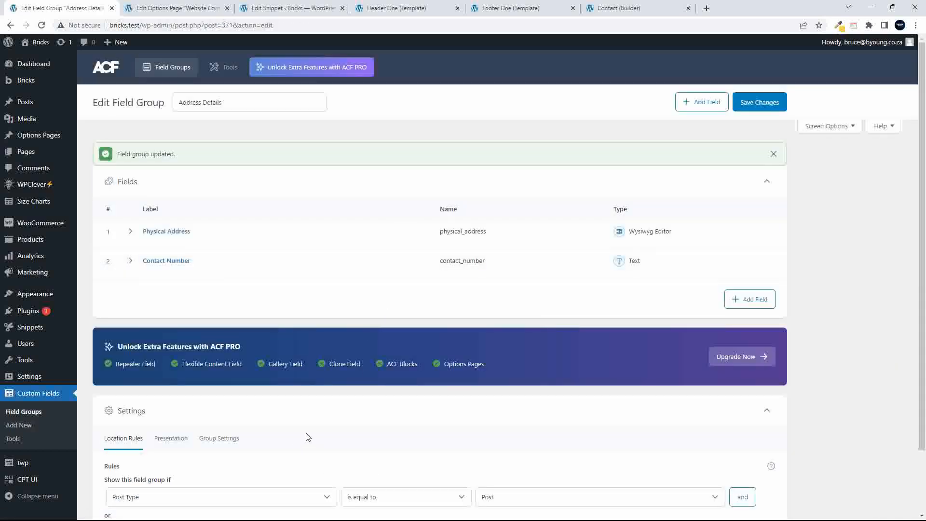
- Set the Address Details field group's location rule to Post is equal to Address Details and save the changes
{"action": "scroll", "coordinate": [309, 434], "scroll_direction": "down", "scroll_amount": 2}
{"action": "left_click", "coordinate": [245, 427]}
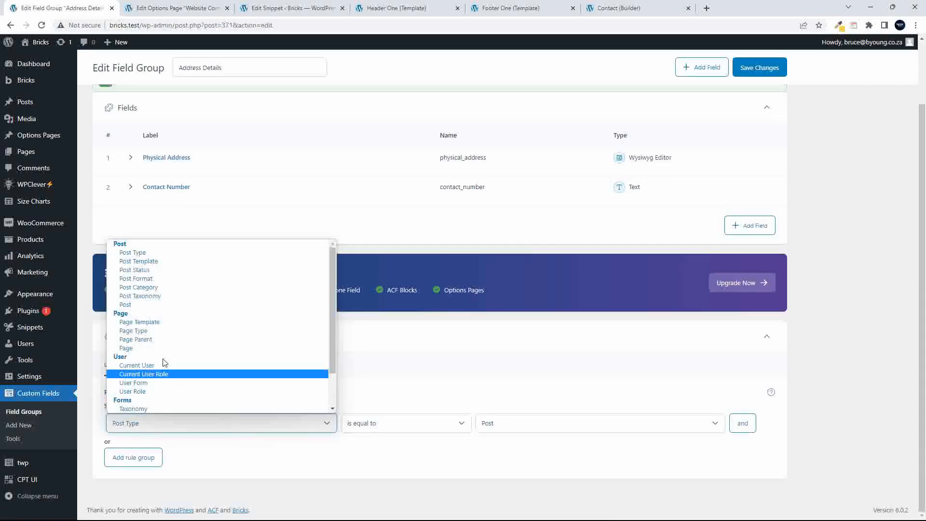
{"action": "left_click", "coordinate": [168, 310]}
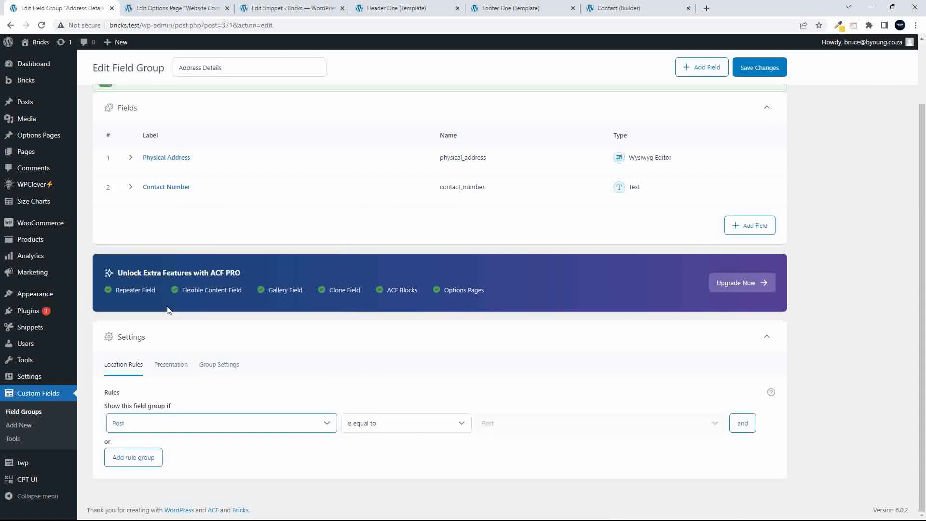
{"action": "left_click", "coordinate": [497, 426]}
{"action": "scroll", "coordinate": [542, 346], "scroll_direction": "down", "scroll_amount": 3}
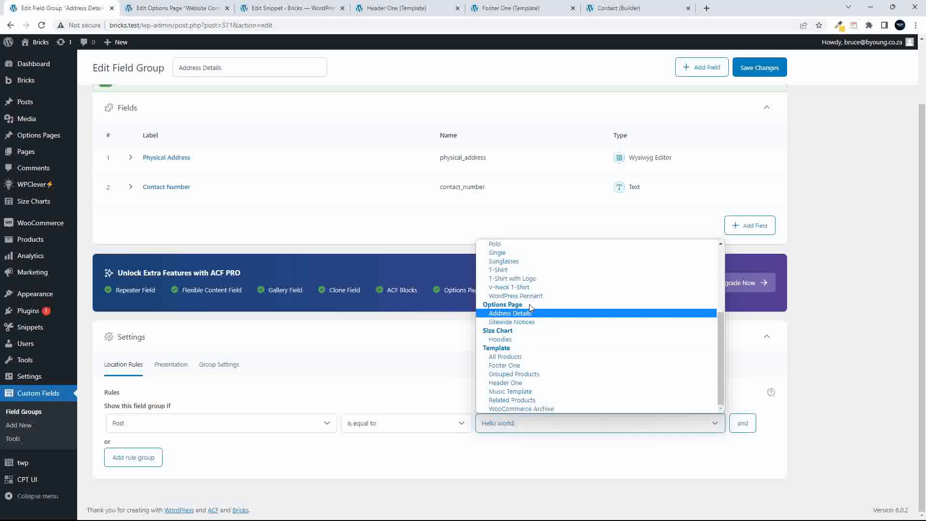
{"action": "left_click", "coordinate": [504, 313]}
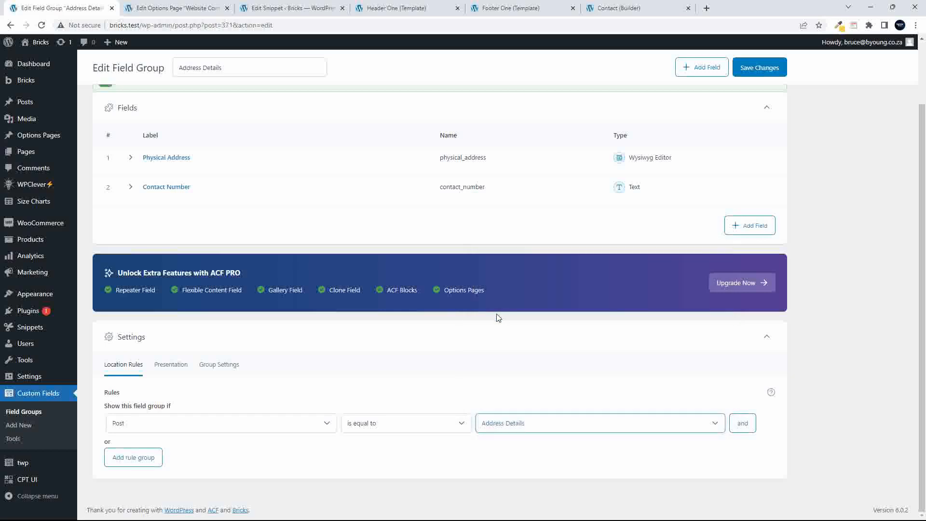
{"action": "left_click", "coordinate": [768, 72]}
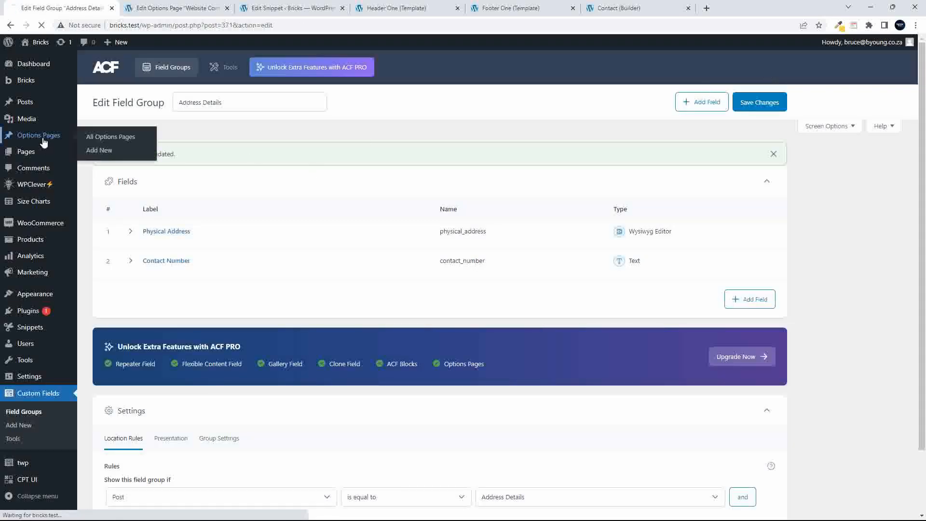
- Open the Address Details options page and fill Physical Address with separate lines Address Line 1, Address Line 2, Address Line 3 and Area Code
{"action": "left_click", "coordinate": [43, 140]}
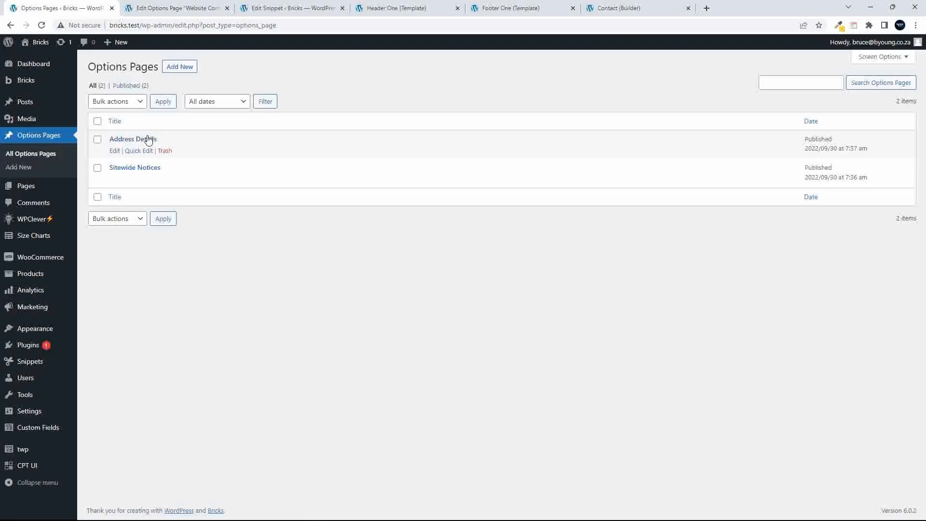
{"action": "left_click", "coordinate": [146, 140]}
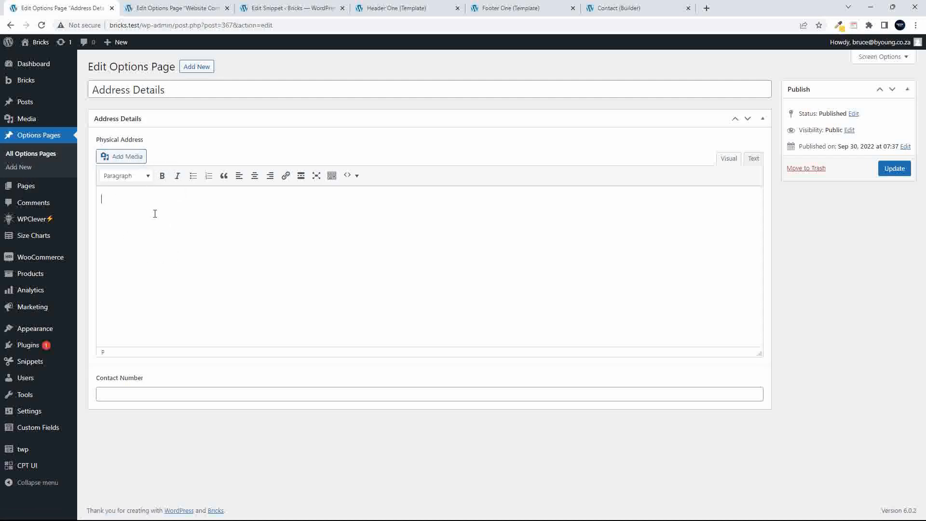
{"action": "type", "text": "ddress Line 1 "}
{"action": "type", "text": "Addres"}
{"action": "type", "text": "s LIne 2"}
{"action": "key", "text": "Return"}
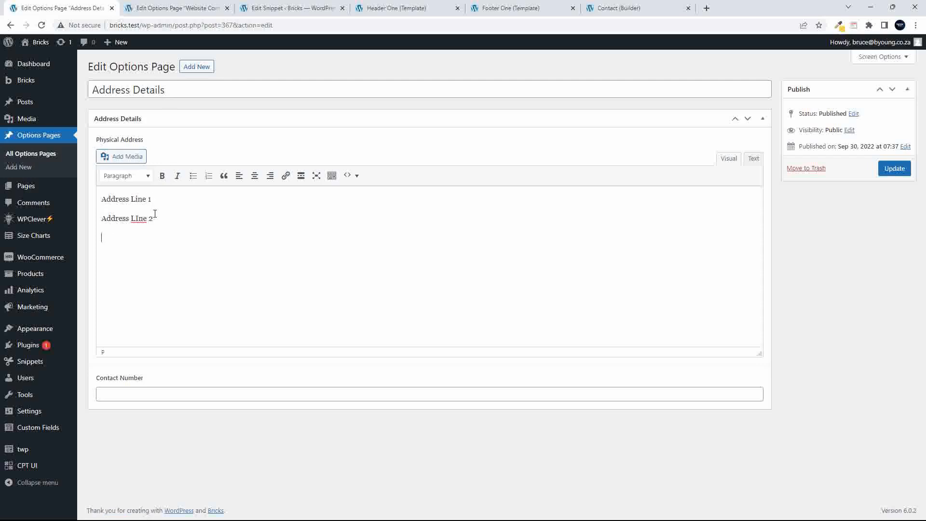
{"action": "type", "text": "Address Line 3"}
{"action": "left_click", "coordinate": [138, 218]}
{"action": "key", "text": "BackSpace"}
{"action": "type", "text": "i"}
{"action": "type", "text": "ea"}
{"action": "type", "text": " Code"}
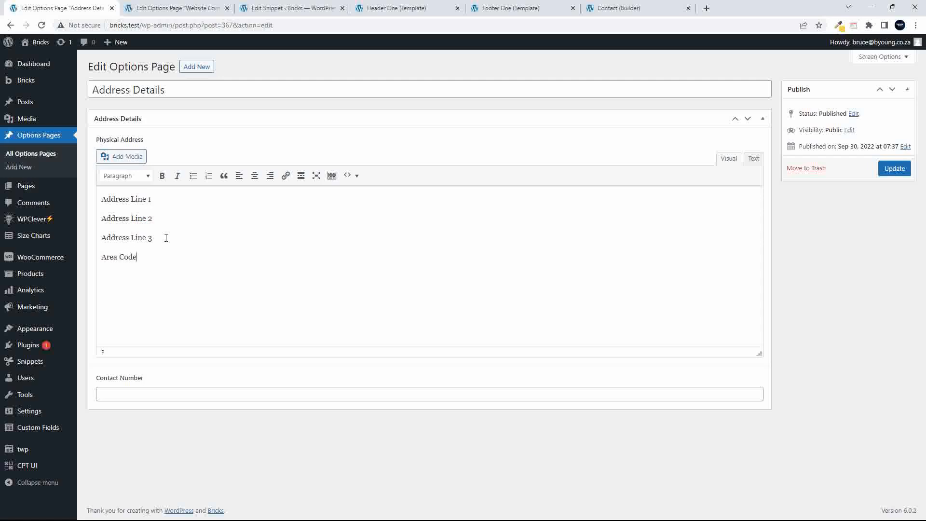
- Enter a sample phone number with the country code as the Contact Number and update the options page
{"action": "left_click", "coordinate": [116, 393]}
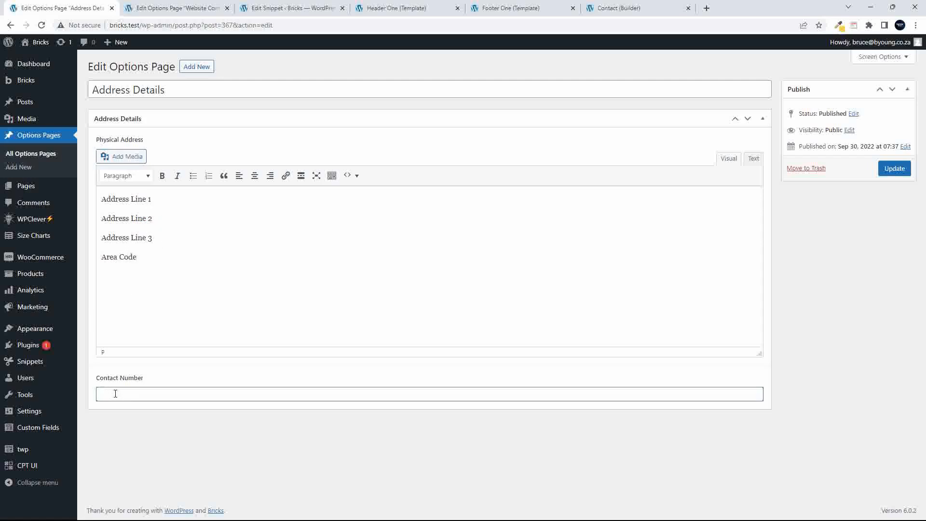
{"action": "type", "text": "+27 123 456"}
{"action": "left_click", "coordinate": [113, 393]}
{"action": "type", "text": "(0)"}
{"action": "left_click", "coordinate": [131, 394]}
{"action": "type", "text": "45"}
{"action": "left_click_drag", "start_coordinate": [145, 394], "coordinate": [189, 406]}
{"action": "type", "text": "67788"}
{"action": "key", "text": "BackSpace"}
{"action": "key", "text": "BackSpace"}
{"action": "key", "text": "BackSpace"}
{"action": "type", "text": "89"}
{"action": "left_click_drag", "start_coordinate": [115, 395], "coordinate": [124, 394]}
{"action": "key", "text": "BackSpace"}
{"action": "left_click", "coordinate": [896, 169]}
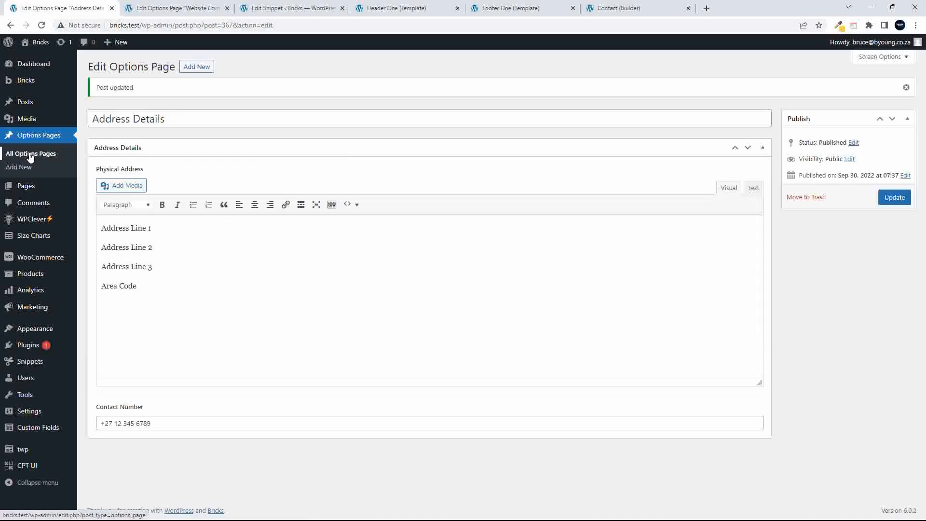
- Open the Sitewide Notices options page and fill its header field with "Header Notice" and its footer field with "Footer Notice"
{"action": "left_click", "coordinate": [30, 154]}
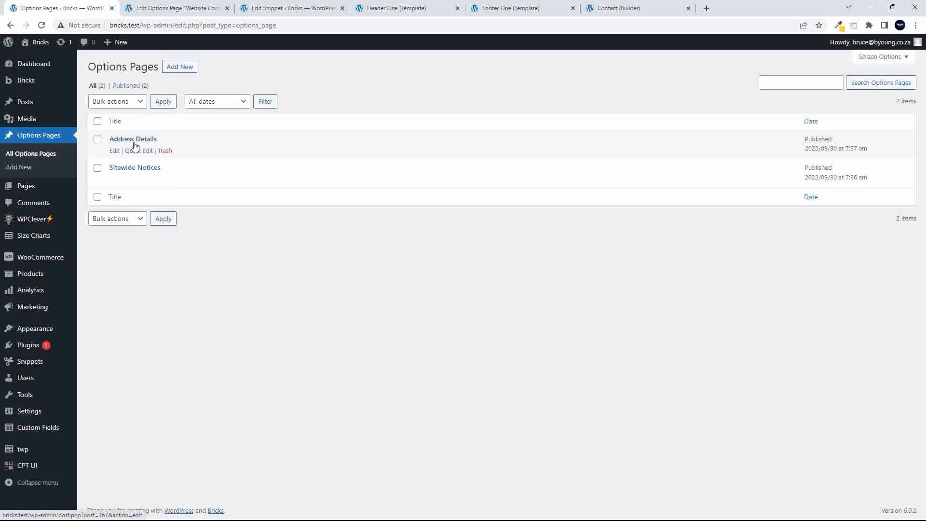
{"action": "left_click", "coordinate": [142, 168]}
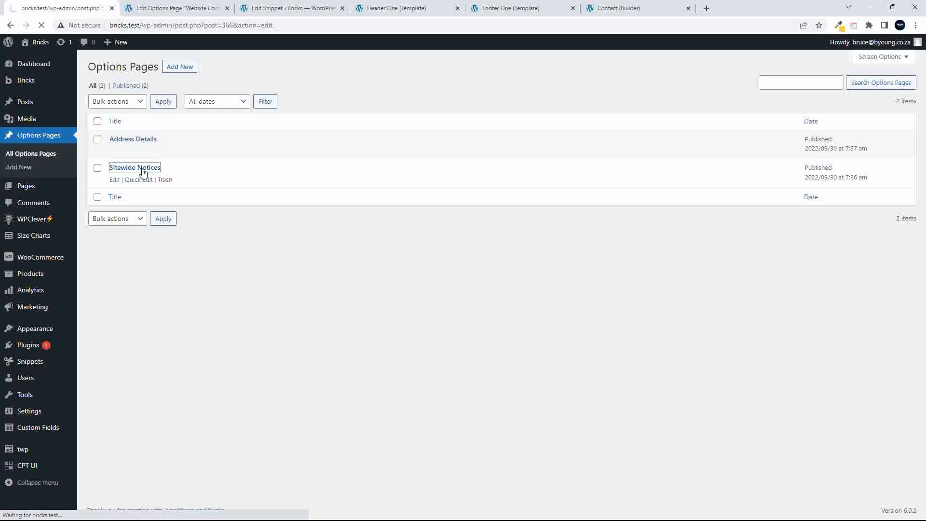
{"action": "left_click", "coordinate": [138, 156]}
{"action": "type", "text": "Heasd"}
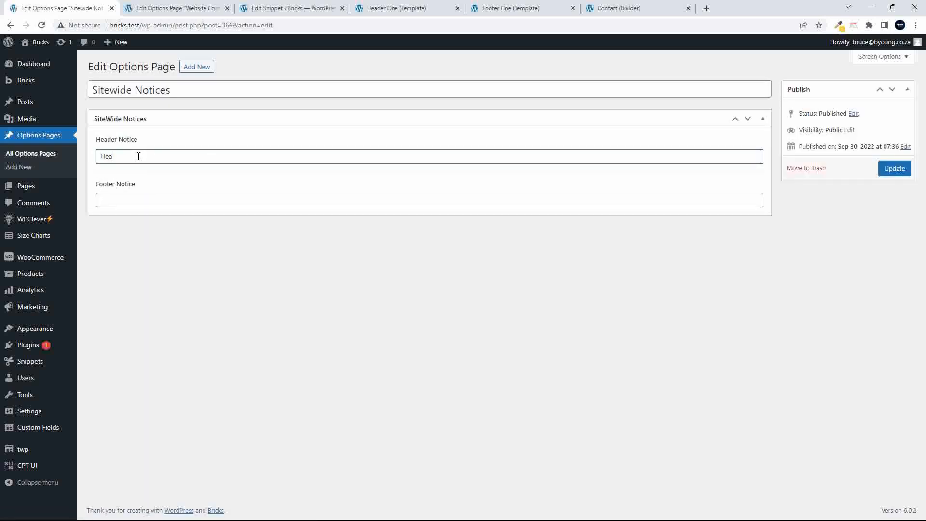
{"action": "key", "text": "BackSpace"}
{"action": "type", "text": "der Notice"}
{"action": "left_click", "coordinate": [125, 195]}
{"action": "type", "text": "Footer Notice"}
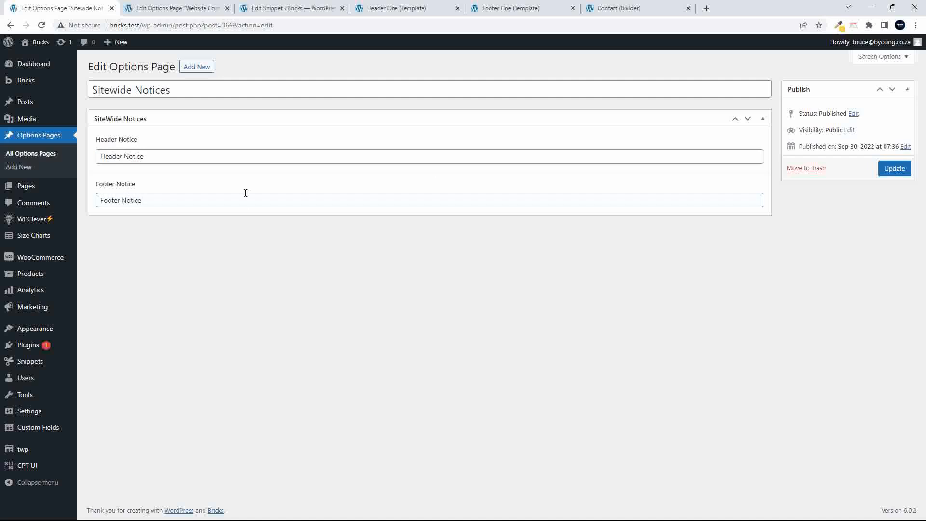
- Update the Sitewide Notices options page with its filled notices and close the other options page's browser tab
{"action": "left_click", "coordinate": [893, 169]}
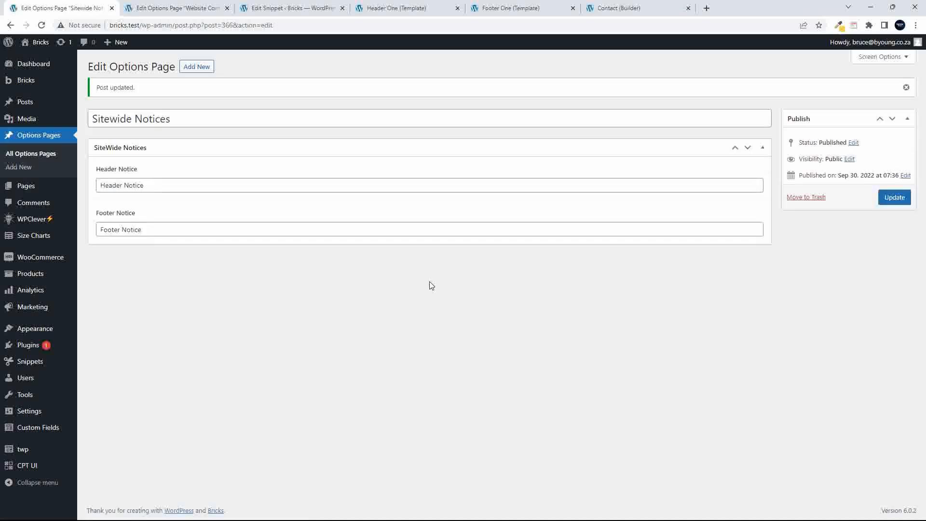
{"action": "left_click", "coordinate": [227, 9]}
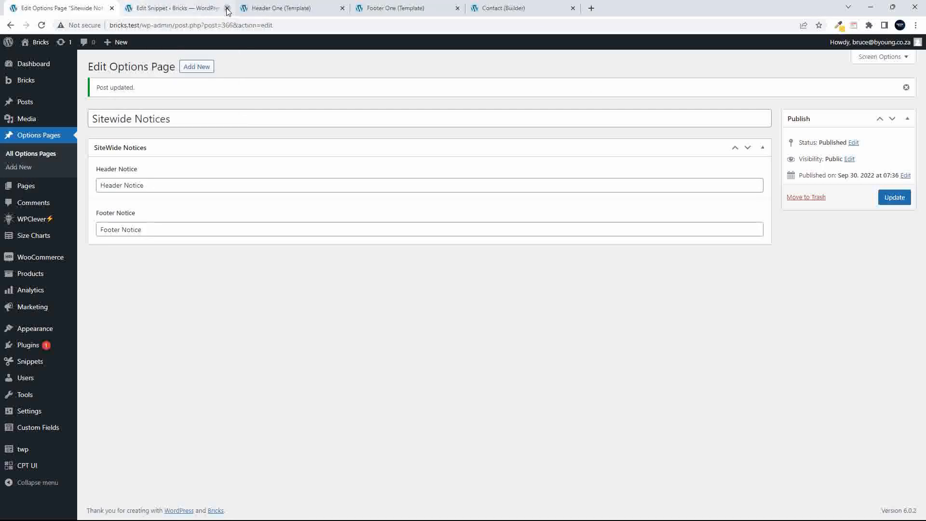
- Return the Site-wide Notices snippet to the list of all snippets, look through the open Bricks builder pages, and return to the Header One template
{"action": "left_click", "coordinate": [187, 10]}
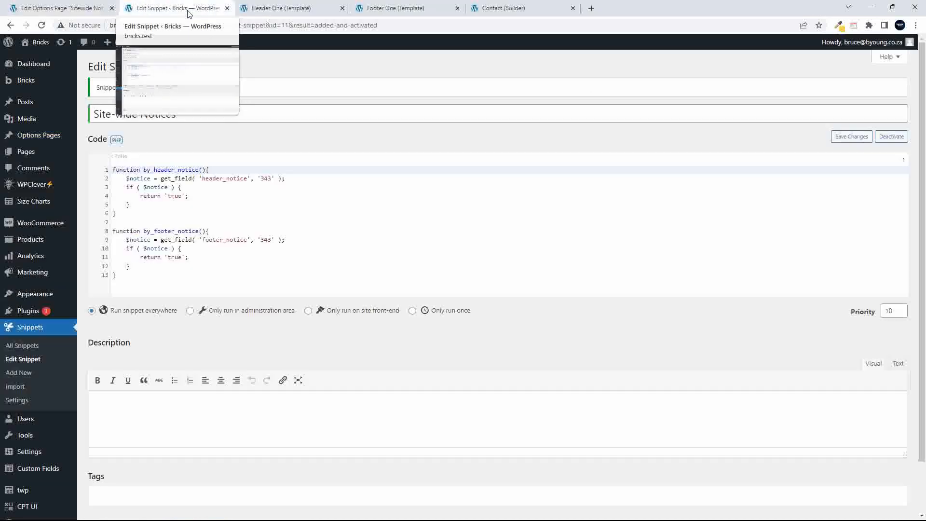
{"action": "left_click", "coordinate": [23, 346]}
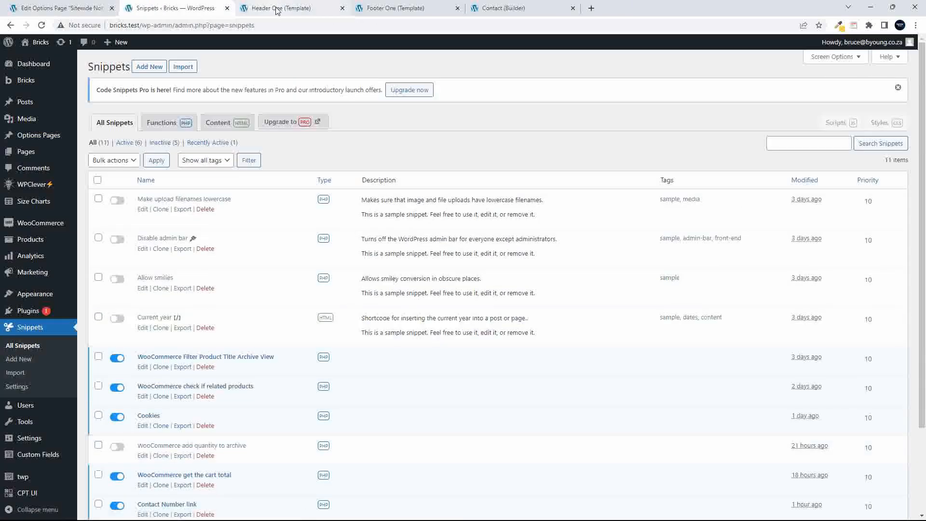
{"action": "left_click", "coordinate": [276, 9]}
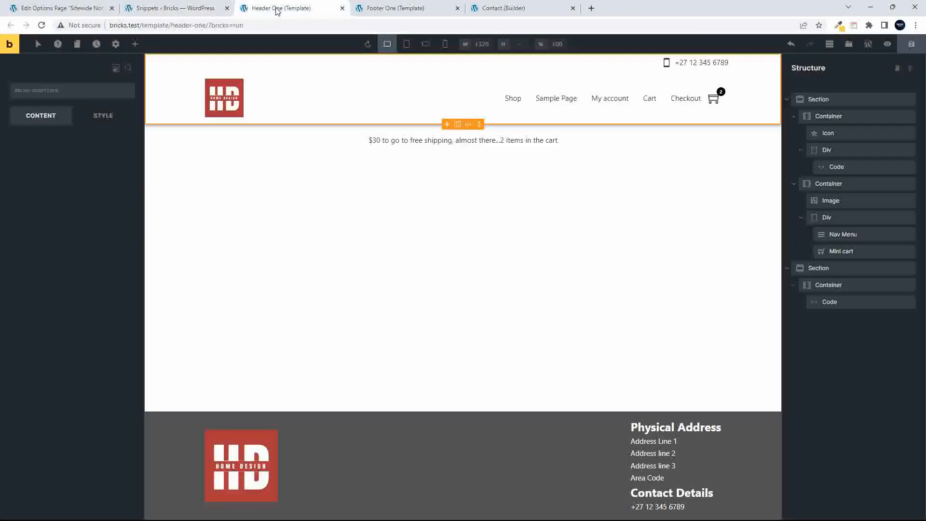
{"action": "left_click", "coordinate": [389, 10]}
{"action": "left_click", "coordinate": [506, 12]}
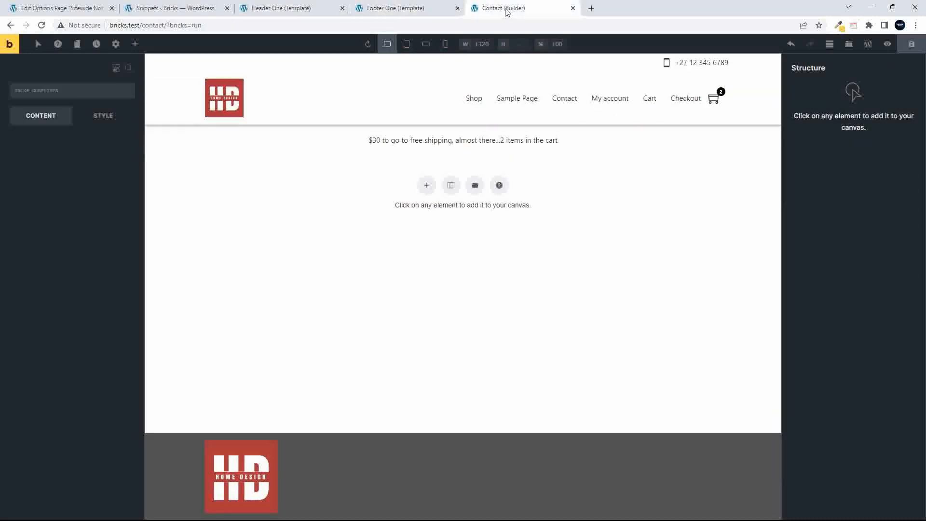
{"action": "left_click", "coordinate": [292, 10]}
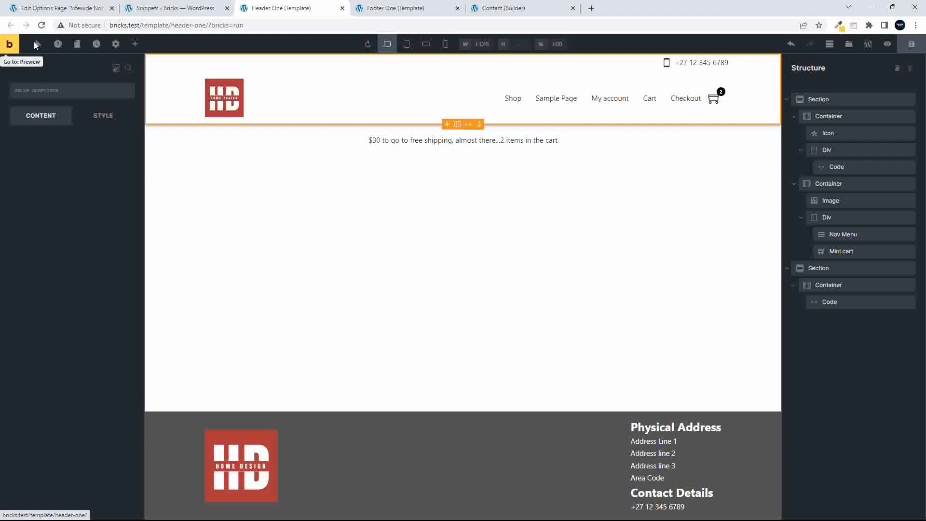
- Add a new Section with its container to the Header One template and move it above all existing sections
{"action": "left_click", "coordinate": [135, 47]}
{"action": "type", "text": "sect"}
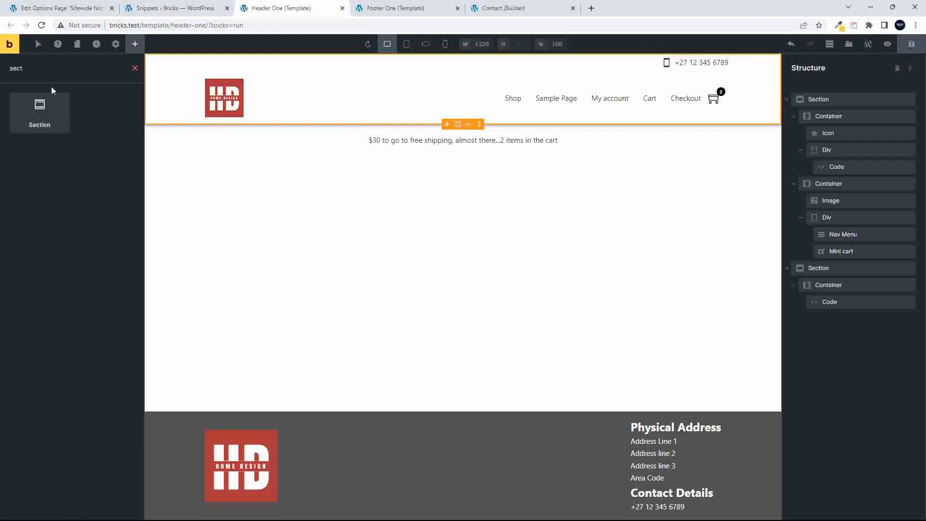
{"action": "left_click", "coordinate": [40, 109]}
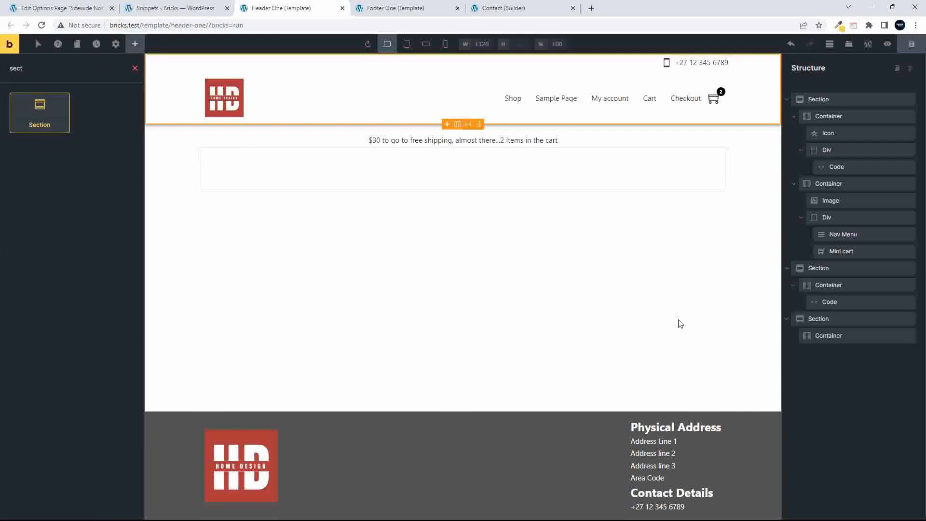
{"action": "left_click_drag", "start_coordinate": [802, 320], "coordinate": [811, 85]}
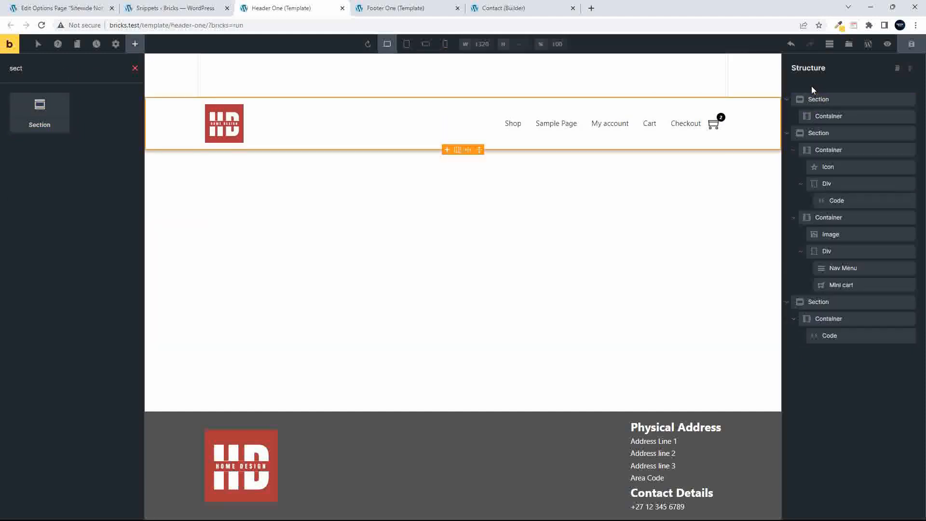
- Try a Post Title element in the topmost section's container, check its HTML tag and style options, and delete it
{"action": "left_click", "coordinate": [828, 115]}
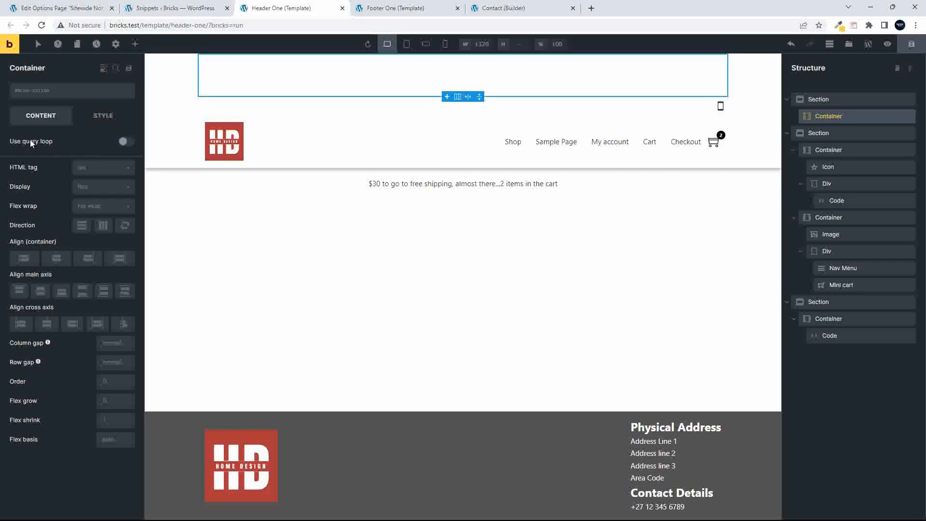
{"action": "left_click", "coordinate": [136, 44]}
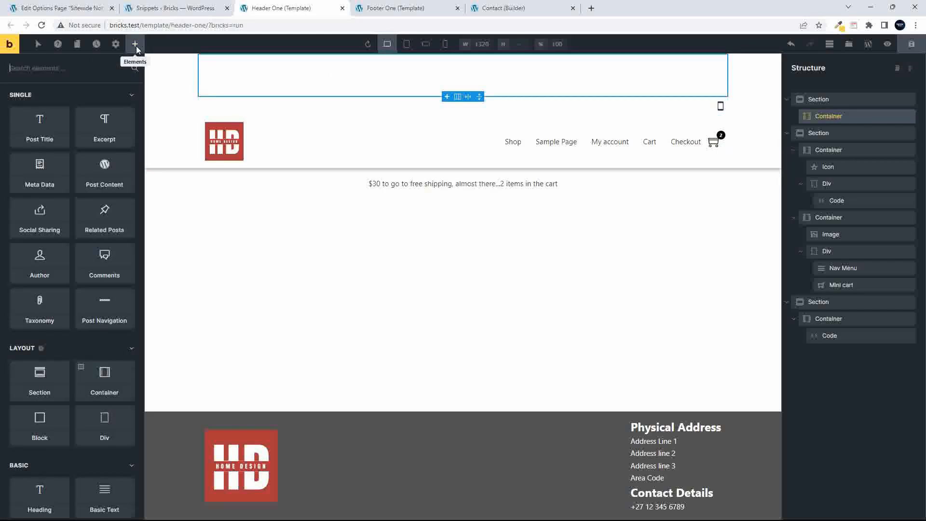
{"action": "left_click", "coordinate": [36, 134]}
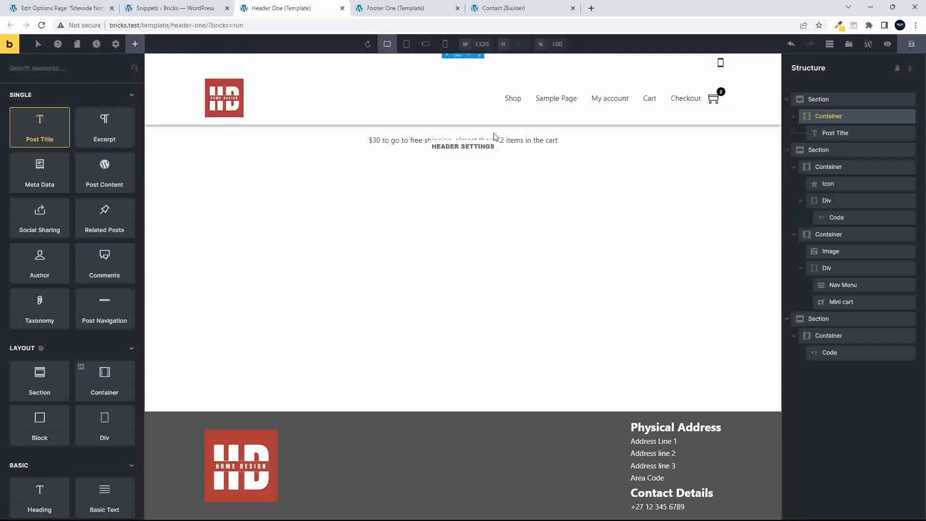
{"action": "left_click", "coordinate": [837, 138]}
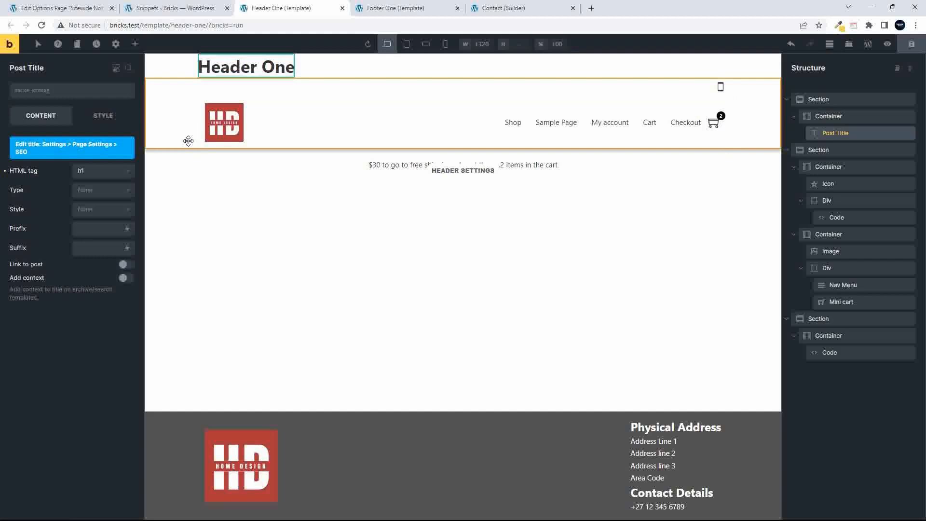
{"action": "left_click", "coordinate": [126, 172]}
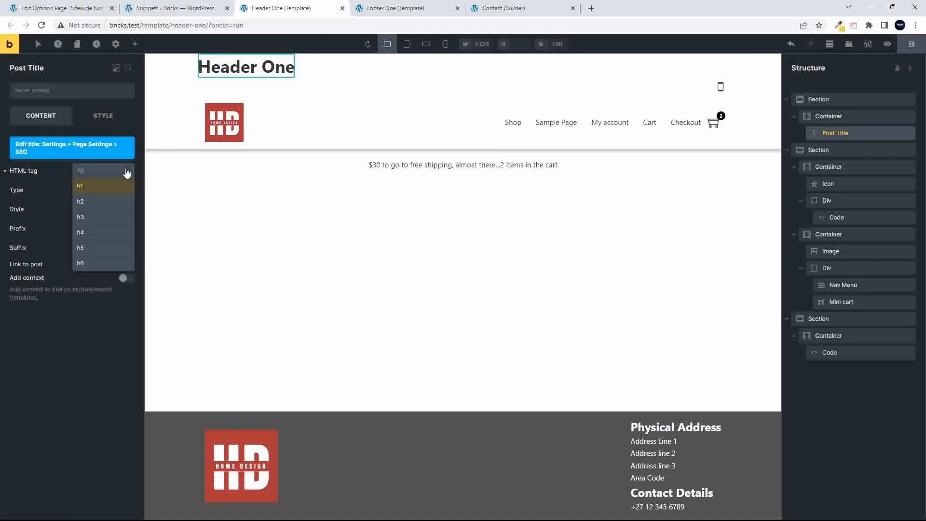
{"action": "left_click", "coordinate": [126, 173]}
{"action": "left_click", "coordinate": [104, 116]}
{"action": "left_click", "coordinate": [38, 117]}
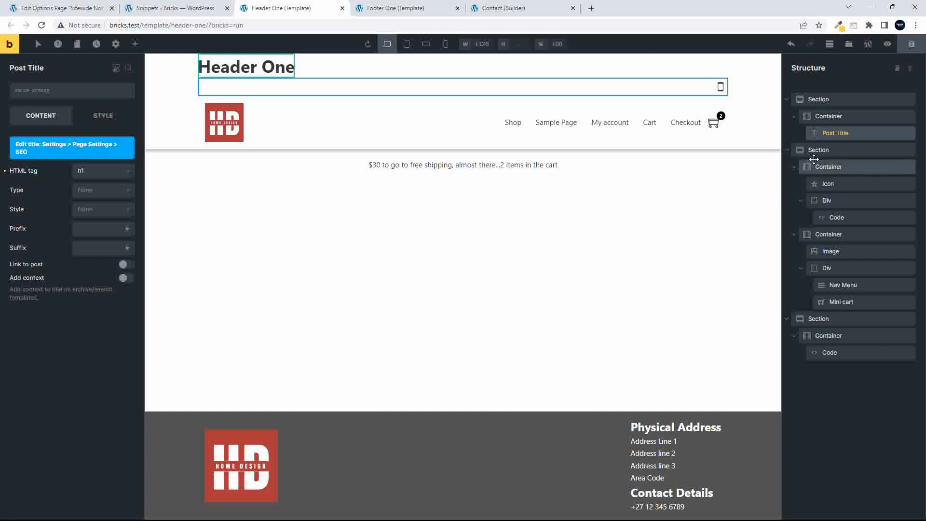
{"action": "right_click", "coordinate": [843, 134]}
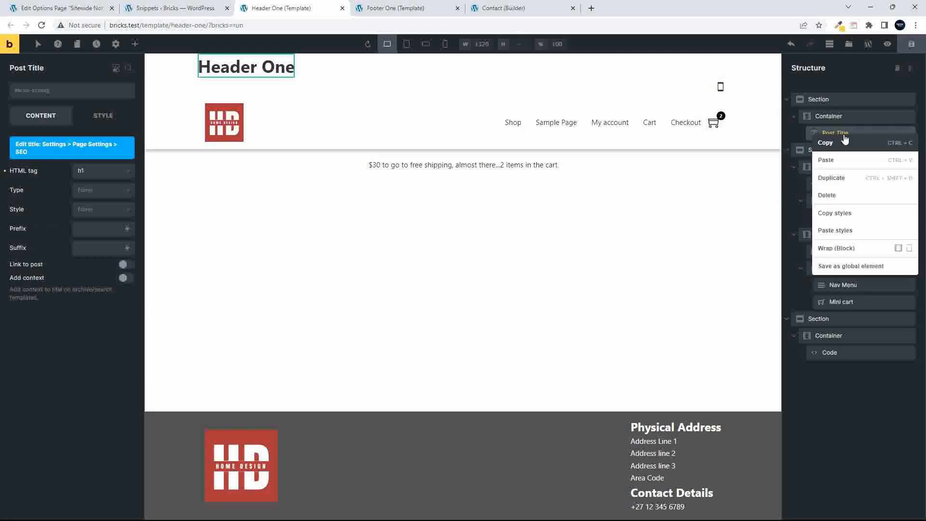
{"action": "left_click", "coordinate": [846, 195]}
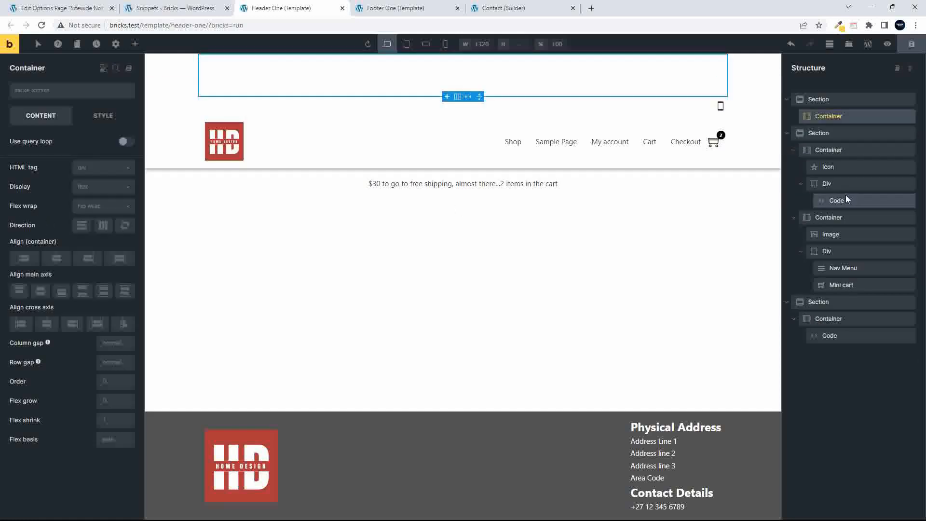
- Add a Rich Text element to the topmost section's container and open its content settings
{"action": "left_click", "coordinate": [133, 44]}
{"action": "type", "text": "text"}
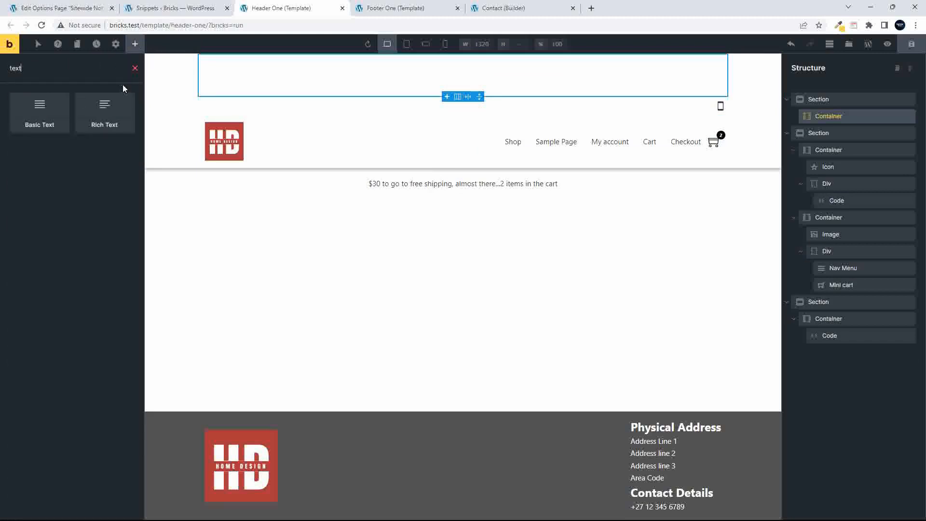
{"action": "left_click", "coordinate": [103, 111]}
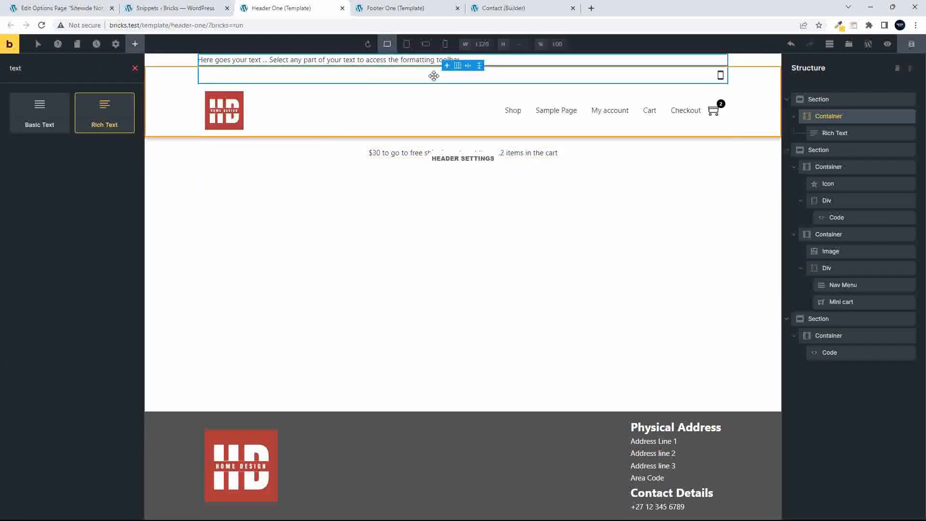
{"action": "left_click", "coordinate": [830, 135]}
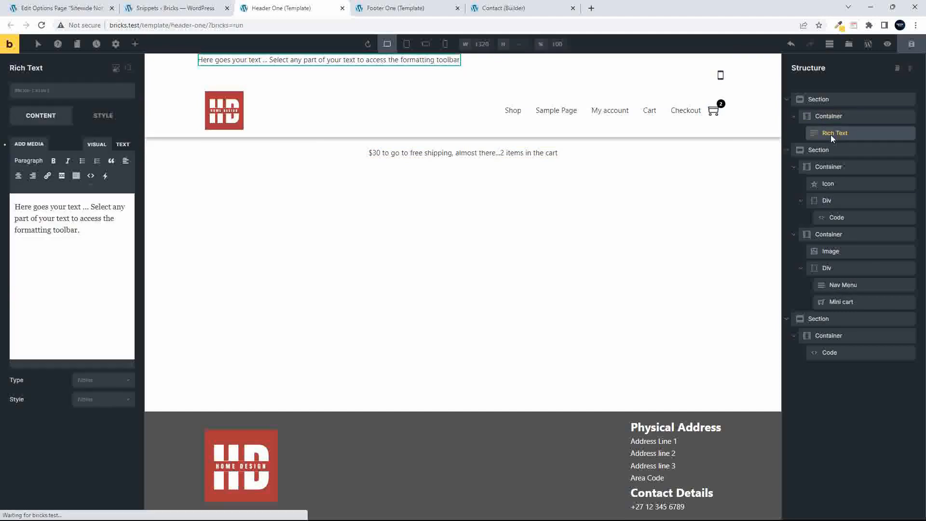
- Replace the Rich Text placeholder with the ACF Contact Number dynamic tag {acf_contact_number} and save the template
{"action": "left_click", "coordinate": [105, 176]}
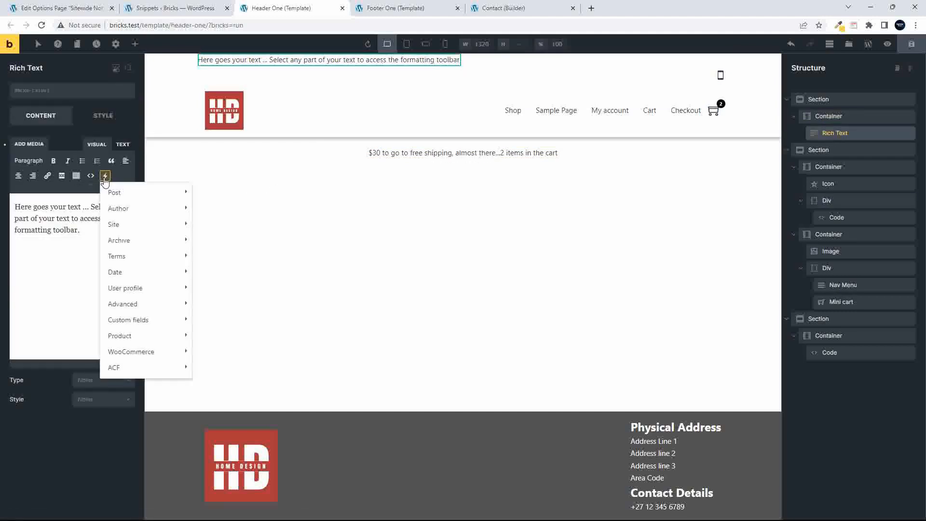
{"action": "mouse_move", "coordinate": [136, 322]}
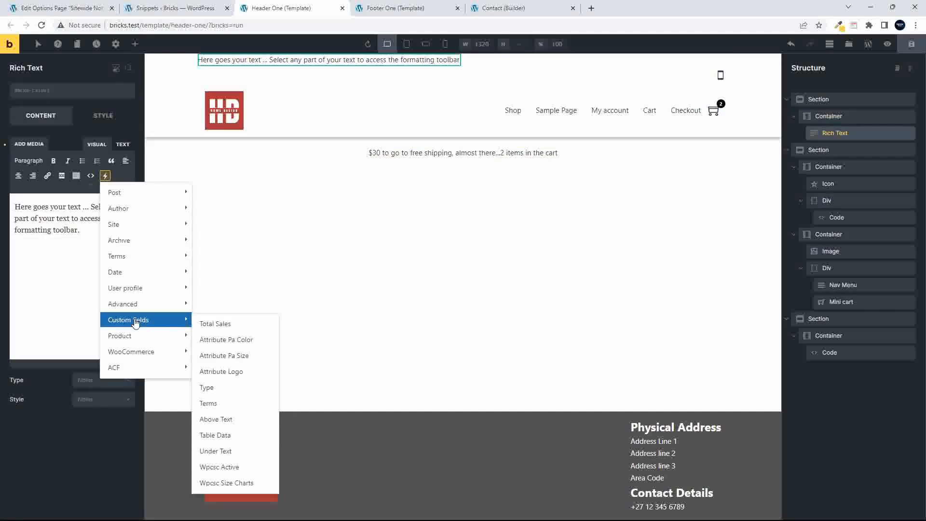
{"action": "mouse_move", "coordinate": [127, 369]}
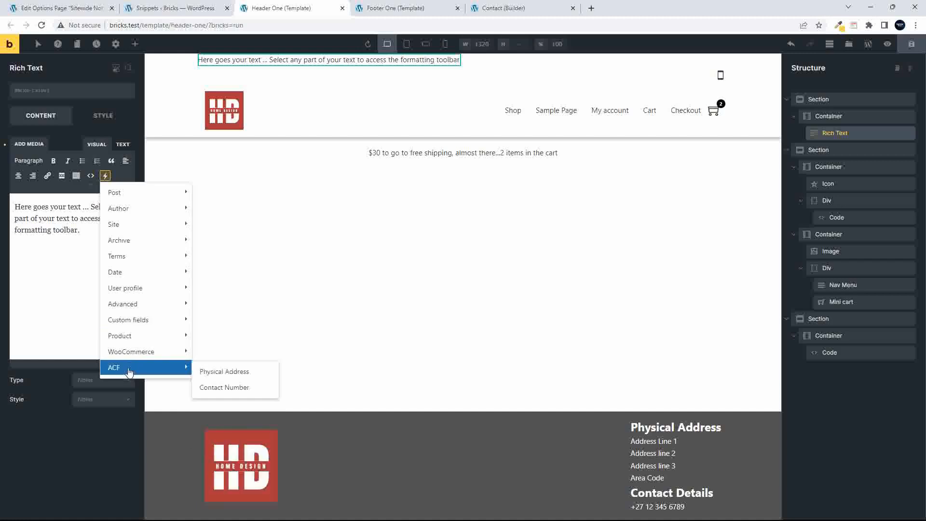
{"action": "left_click", "coordinate": [226, 389]}
{"action": "left_click_drag", "start_coordinate": [94, 192], "coordinate": [145, 209]}
{"action": "key", "text": "BackSpace"}
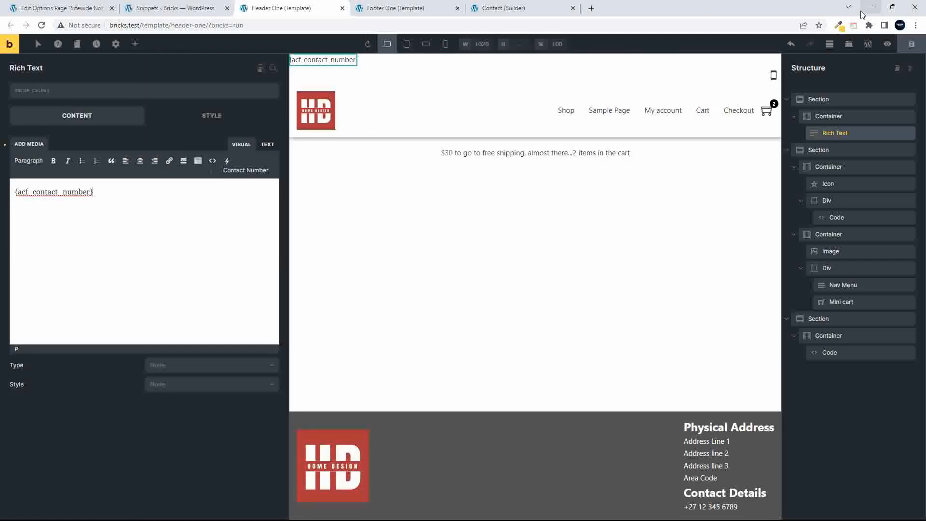
{"action": "left_click", "coordinate": [912, 44]}
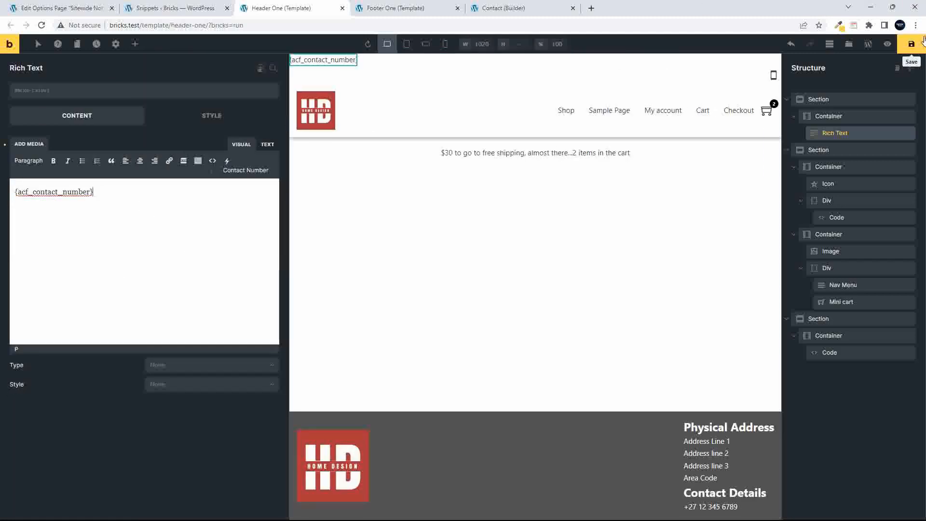
- Delete the Rich Text element from the topmost section's container
{"action": "left_click", "coordinate": [402, 8]}
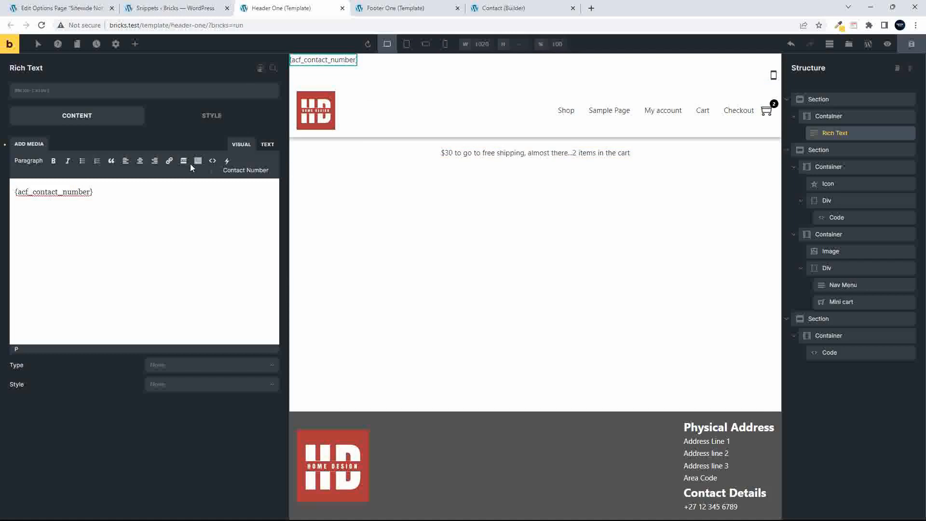
{"action": "right_click", "coordinate": [897, 134]}
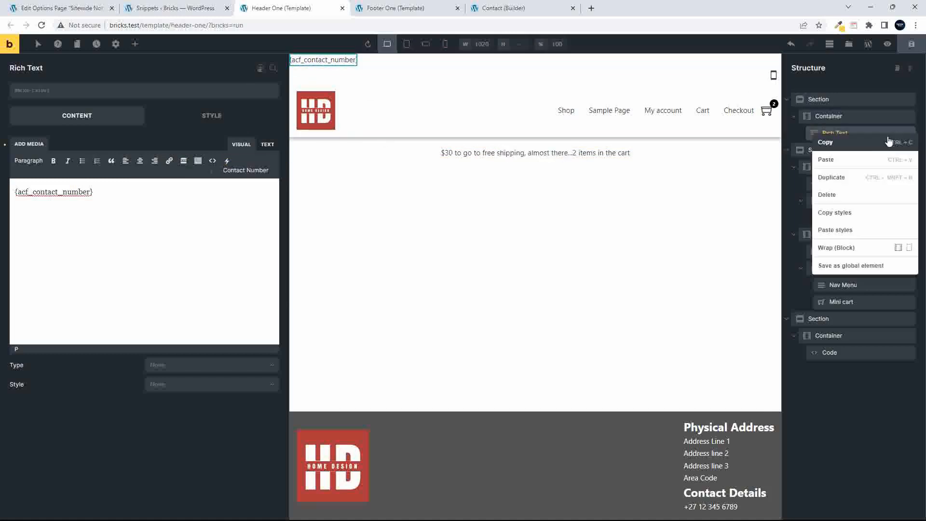
{"action": "left_click", "coordinate": [860, 200]}
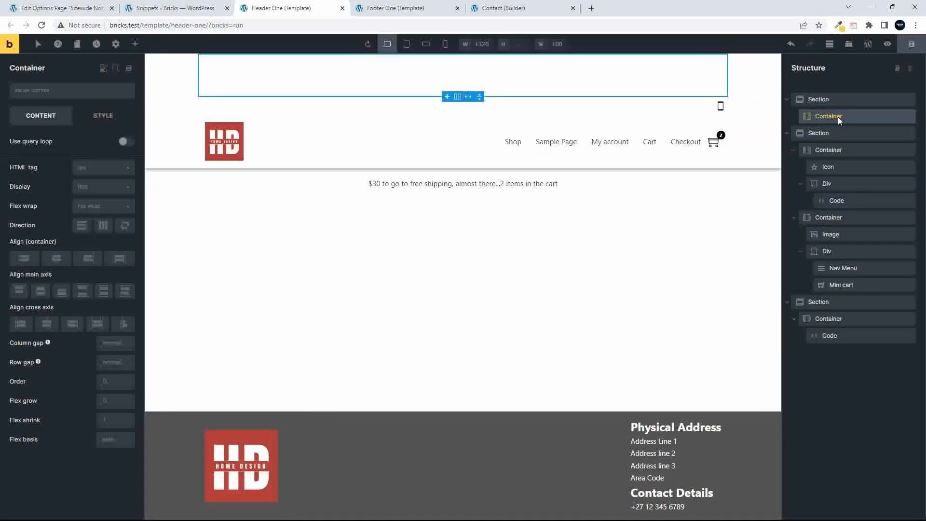
- Add a Code element to the empty container in the topmost section of the header
{"action": "right_click", "coordinate": [838, 117]}
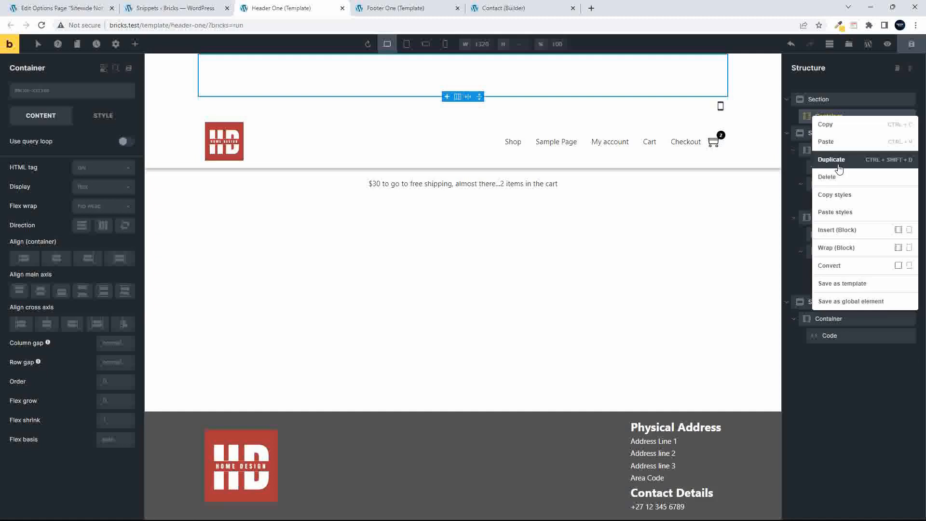
{"action": "left_click", "coordinate": [136, 44]}
{"action": "type", "text": "code"}
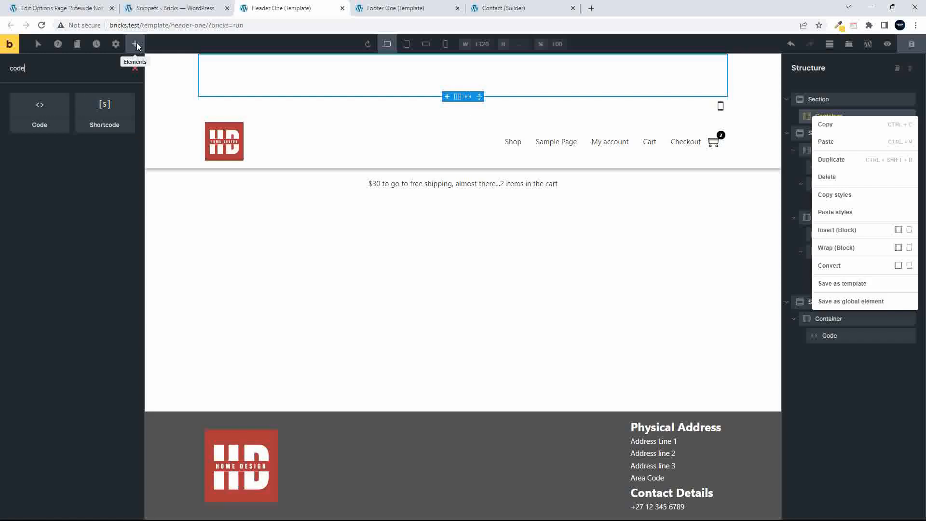
{"action": "left_click", "coordinate": [41, 111]}
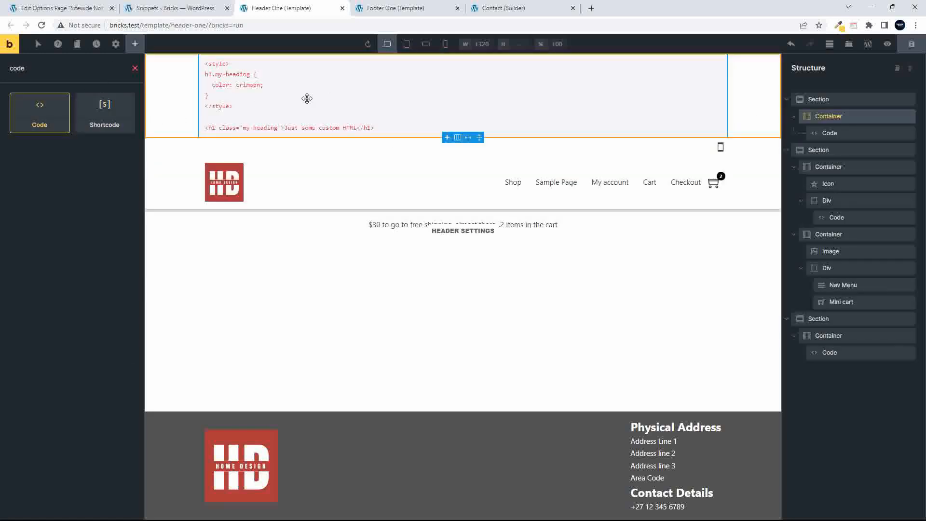
- Replace the Code element's sample code with <?php the_field( 'contact_number' ) ; ?> and enable code execution
{"action": "left_click", "coordinate": [267, 96]}
{"action": "left_click_drag", "start_coordinate": [211, 204], "coordinate": [2, 155]}
{"action": "type", "text": "<?php"}
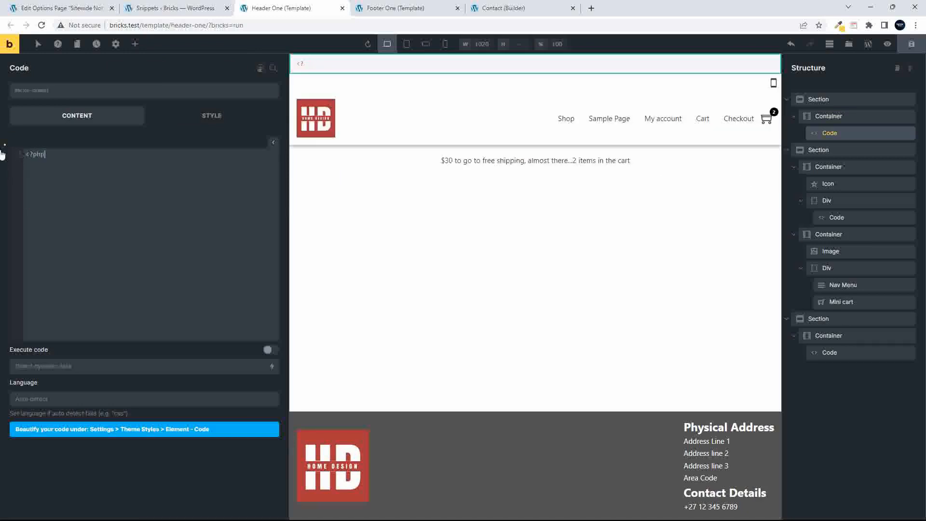
{"action": "type", "text": " the_field( 'contact_number'"}
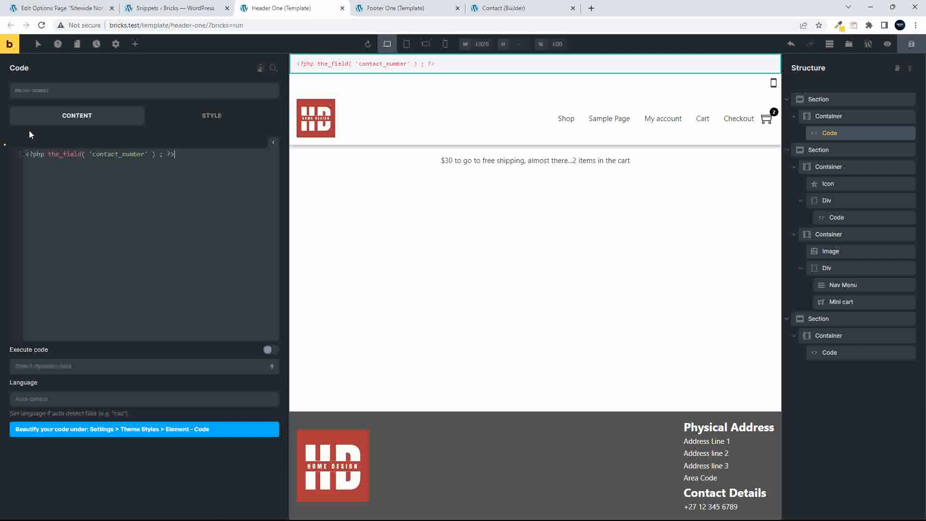
{"action": "left_click", "coordinate": [270, 351]}
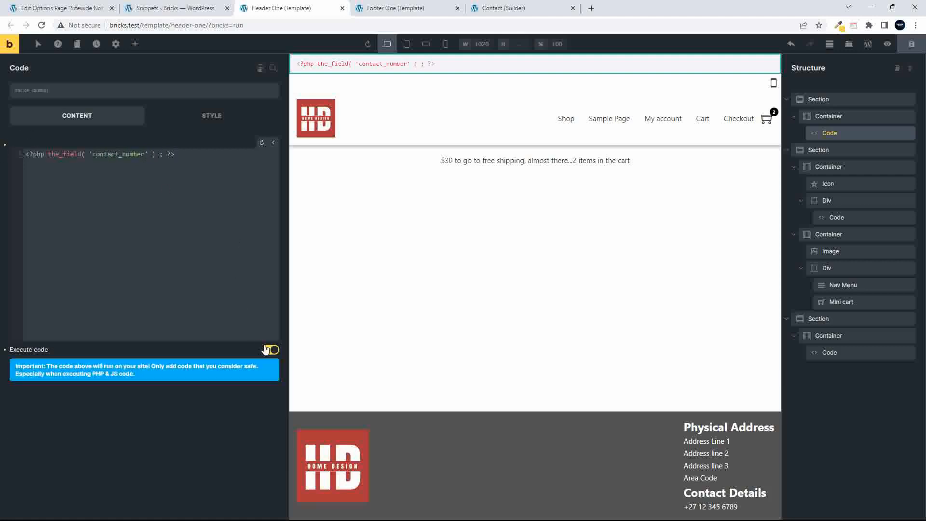
- Run the topmost Code element's PHP and add an empty quoted second argument after 'contact_number' in the_field
{"action": "left_click", "coordinate": [261, 143]}
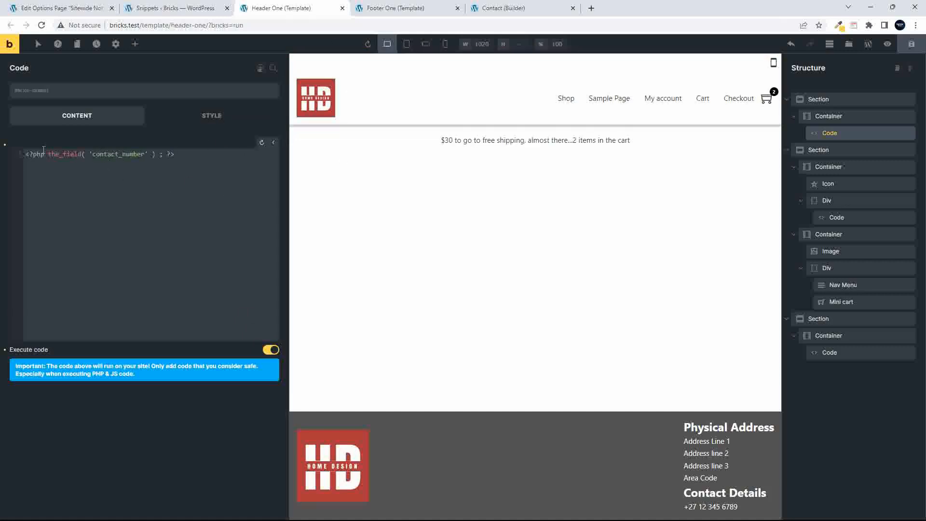
{"action": "left_click_drag", "start_coordinate": [49, 155], "coordinate": [86, 152]}
{"action": "left_click", "coordinate": [148, 154]}
{"action": "type", "text": ","}
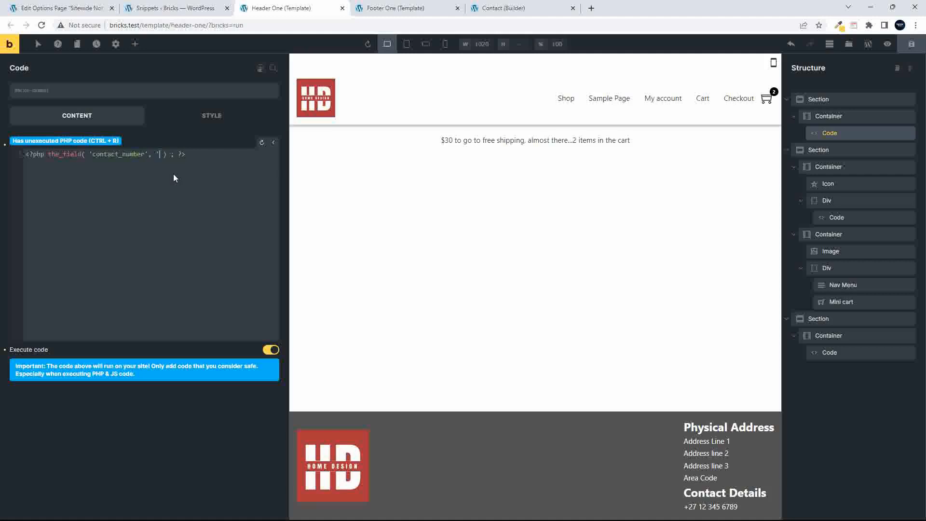
{"action": "key", "text": "ctrl+r"}
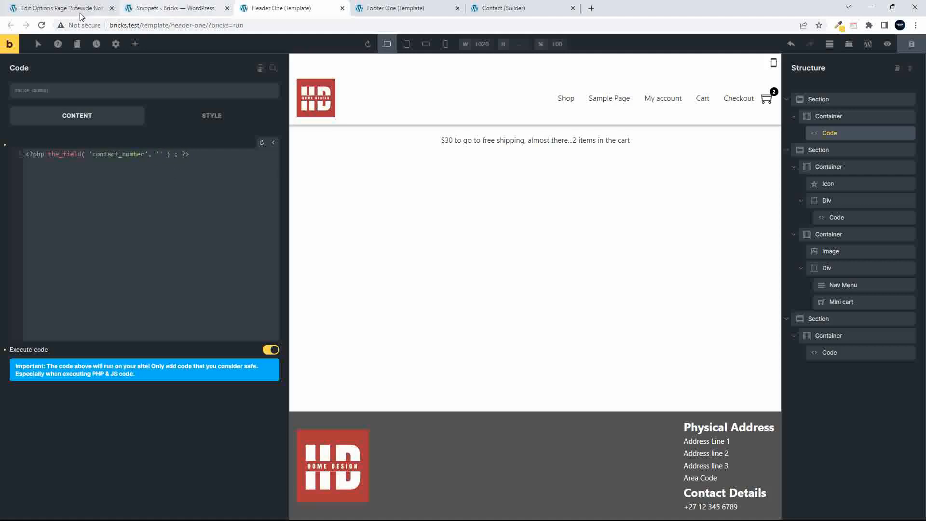
- Look up the Sitewide Notices options page's post ID, enter 366 as the second the_field argument, and run the code
{"action": "left_click", "coordinate": [73, 9]}
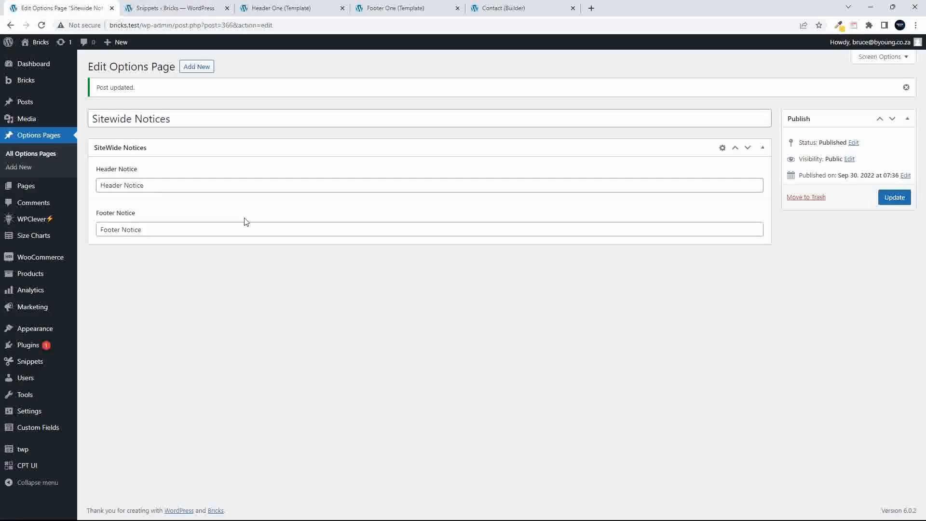
{"action": "left_click_drag", "start_coordinate": [222, 25], "coordinate": [233, 26]}
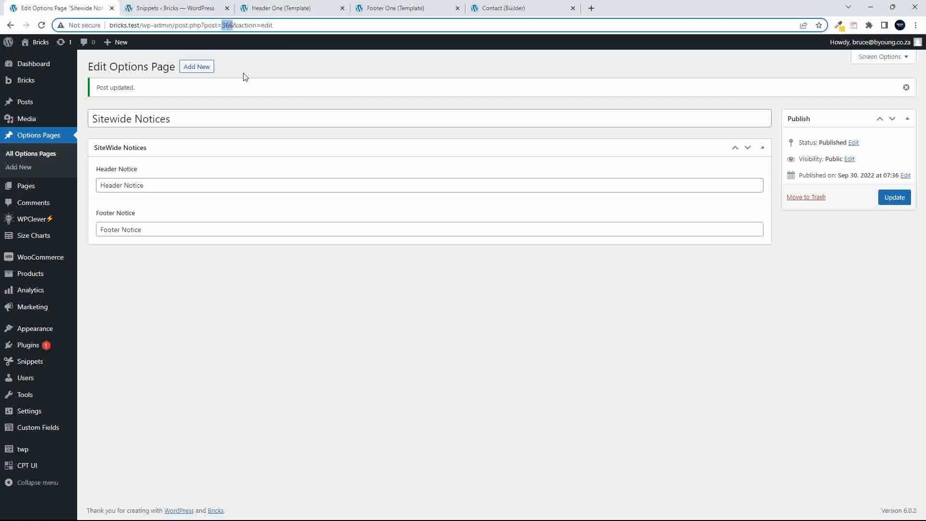
{"action": "left_click", "coordinate": [270, 9]}
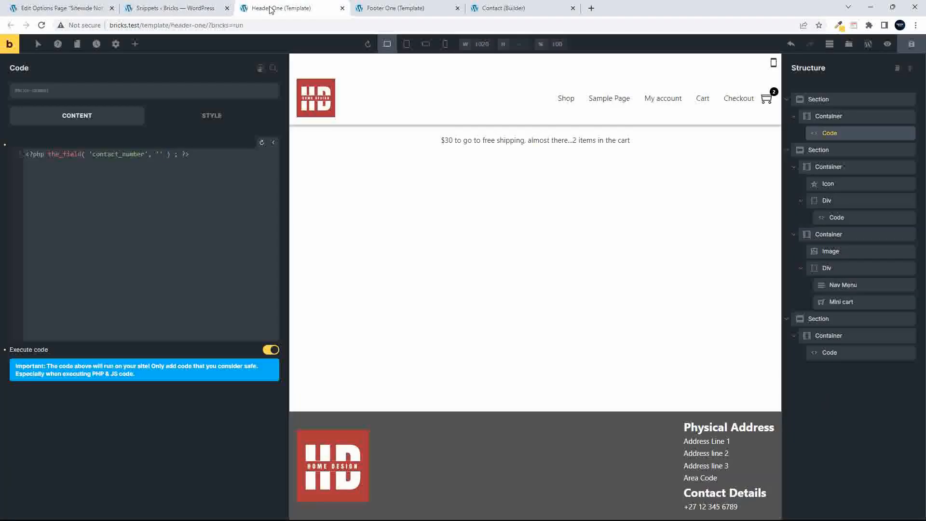
{"action": "left_click_drag", "start_coordinate": [160, 153], "coordinate": [25, 153]}
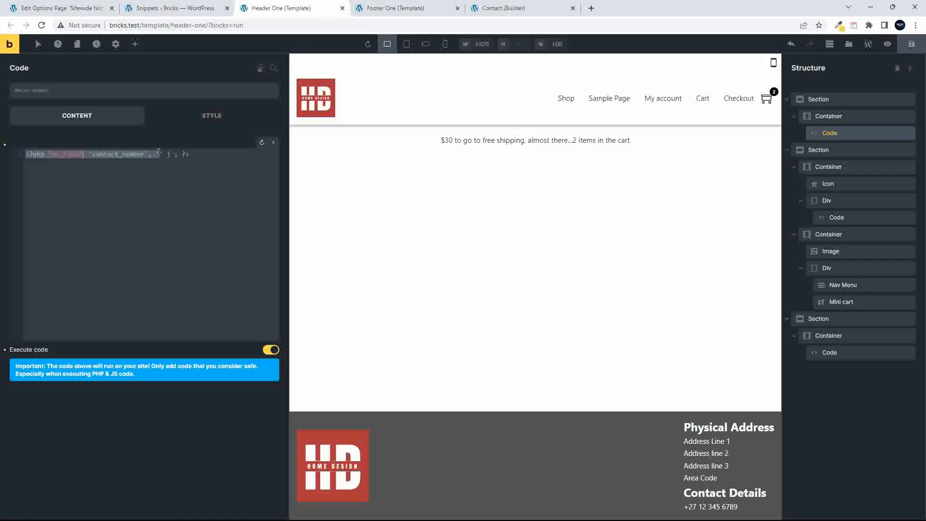
{"action": "left_click", "coordinate": [159, 153]}
{"action": "type", "text": "366"}
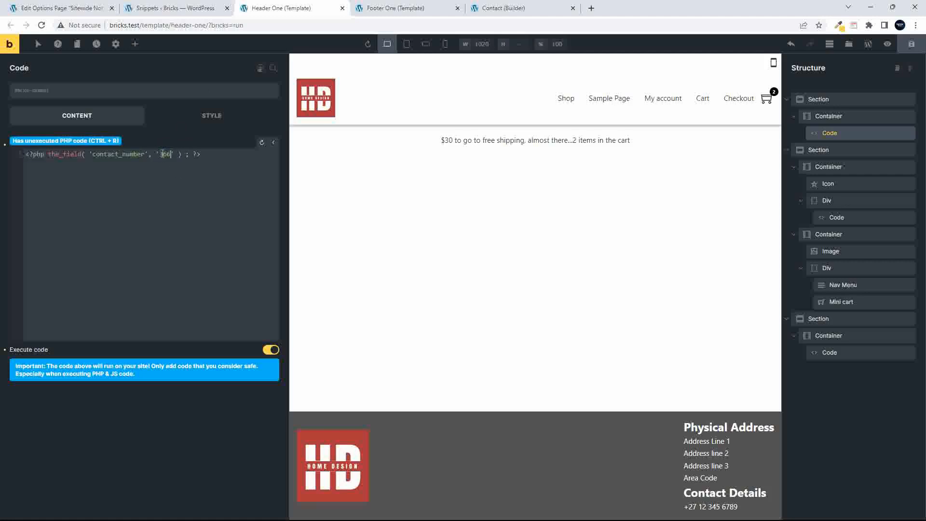
{"action": "left_click", "coordinate": [264, 143]}
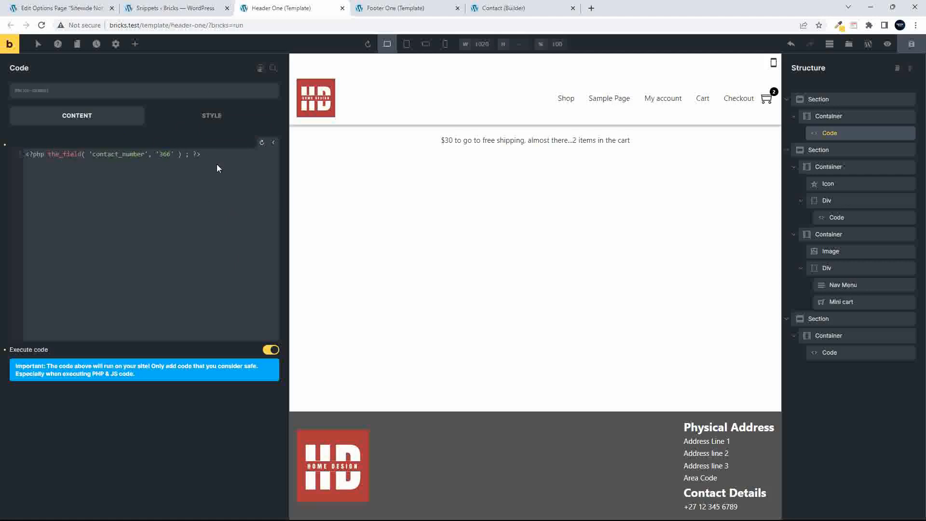
- Change the field name in the_field to header_notice, keeping post ID '366', and run the code
{"action": "left_click", "coordinate": [77, 9]}
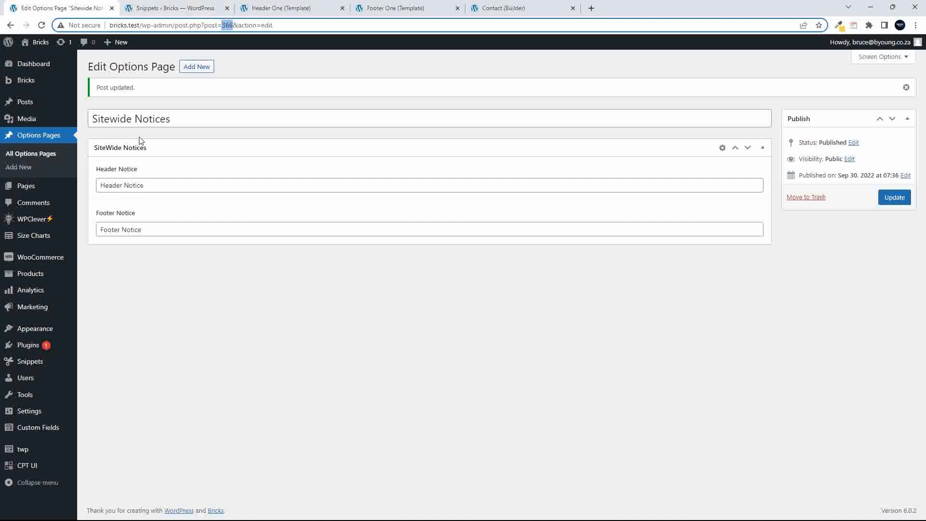
{"action": "left_click", "coordinate": [263, 10]}
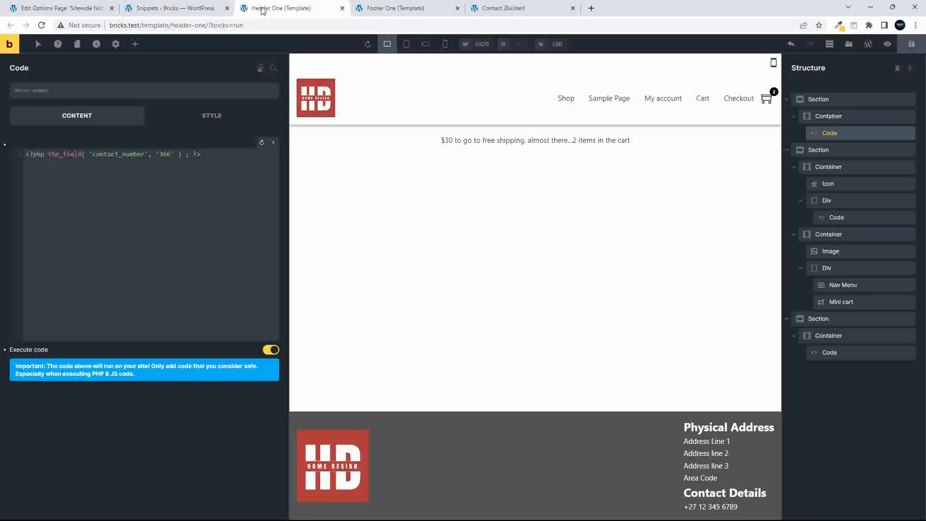
{"action": "double_click", "coordinate": [115, 154]}
{"action": "type", "text": "header_n"}
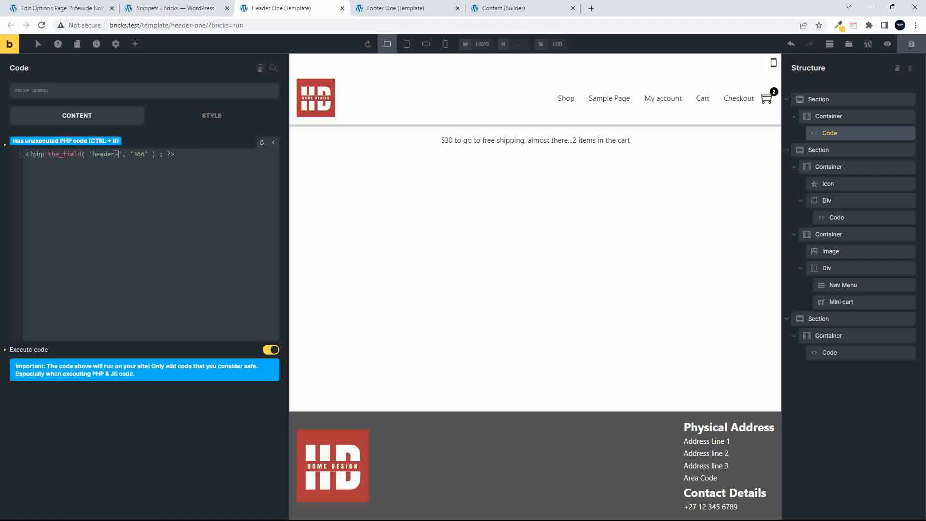
{"action": "type", "text": "otice"}
{"action": "key", "text": "ctrl+r"}
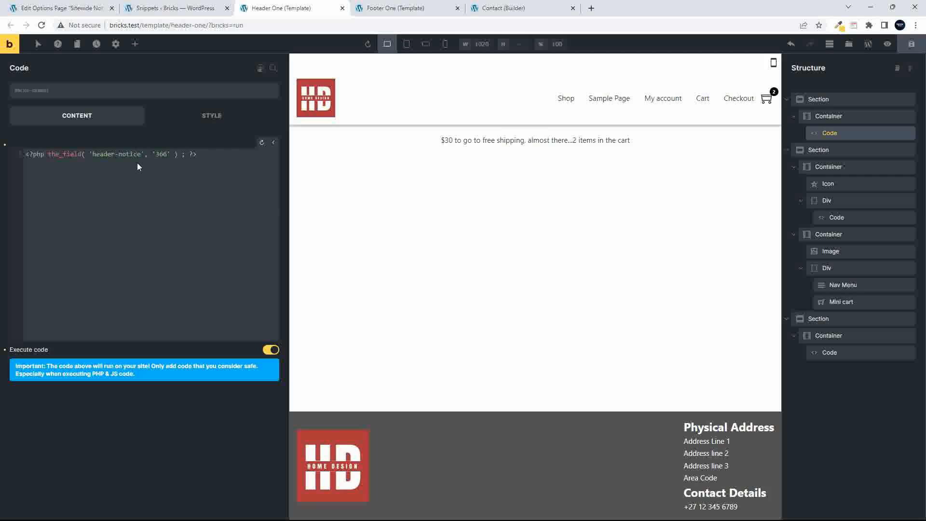
{"action": "left_click", "coordinate": [118, 154]}
{"action": "key", "text": "BackSpace"}
{"action": "type", "text": "_"}
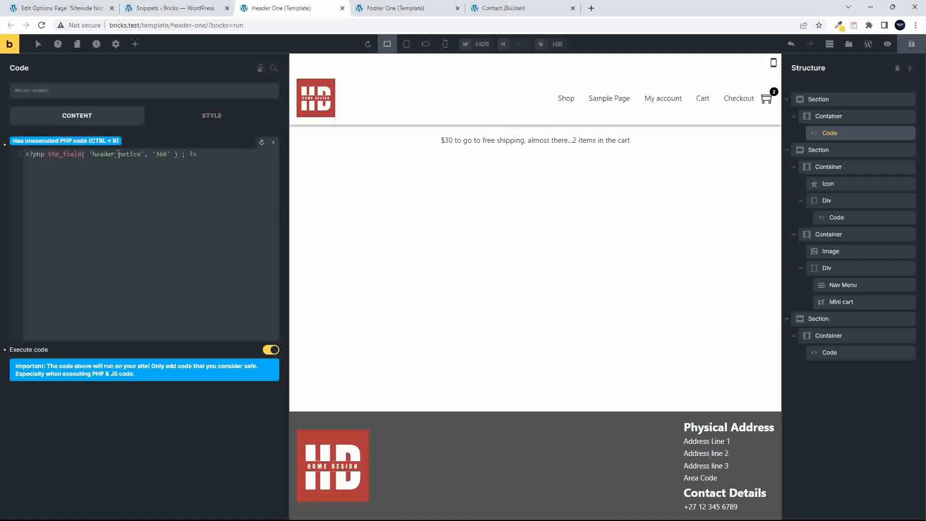
{"action": "key", "text": "ctrl+r"}
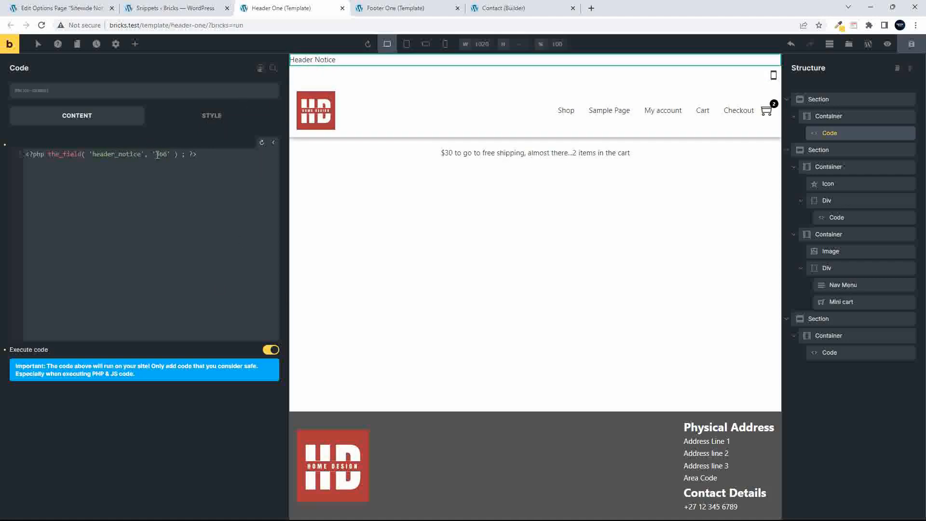
{"action": "left_click_drag", "start_coordinate": [155, 155], "coordinate": [166, 152]}
{"action": "left_click", "coordinate": [167, 163]}
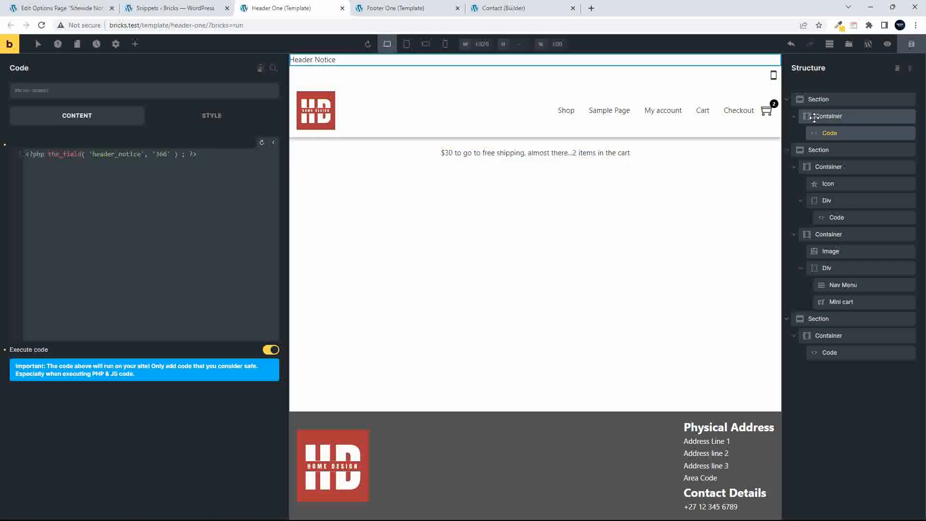
- Set the topmost container's cross-axis alignment to center and its Code element's width to auto
{"action": "left_click", "coordinate": [835, 118]}
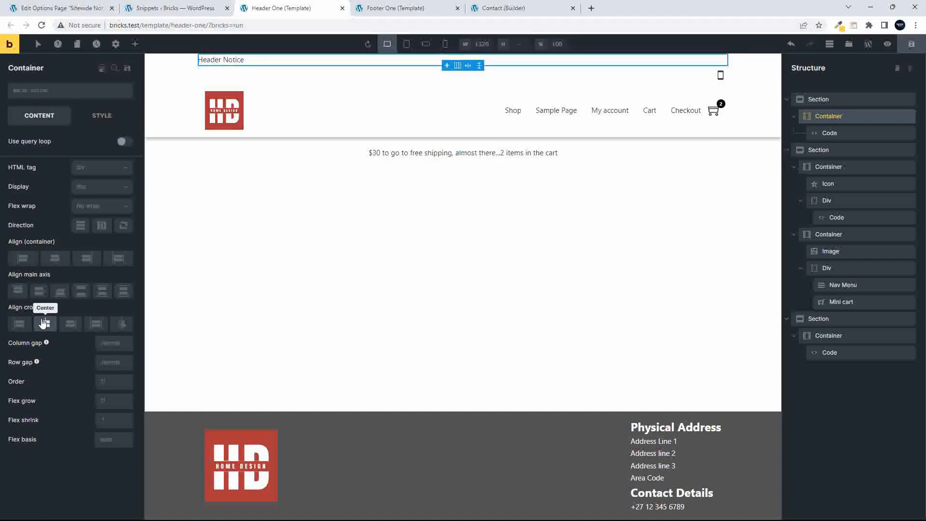
{"action": "left_click", "coordinate": [47, 325]}
{"action": "left_click", "coordinate": [847, 134]}
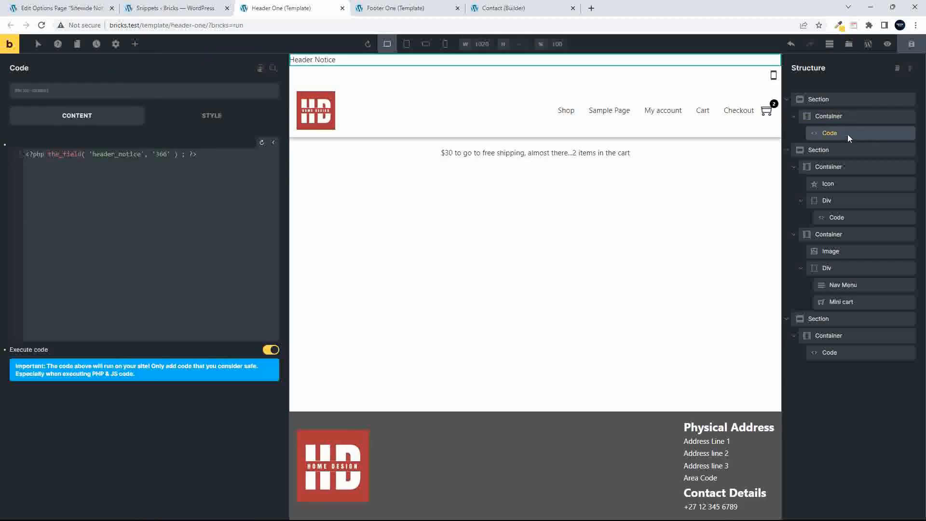
{"action": "left_click", "coordinate": [211, 115]}
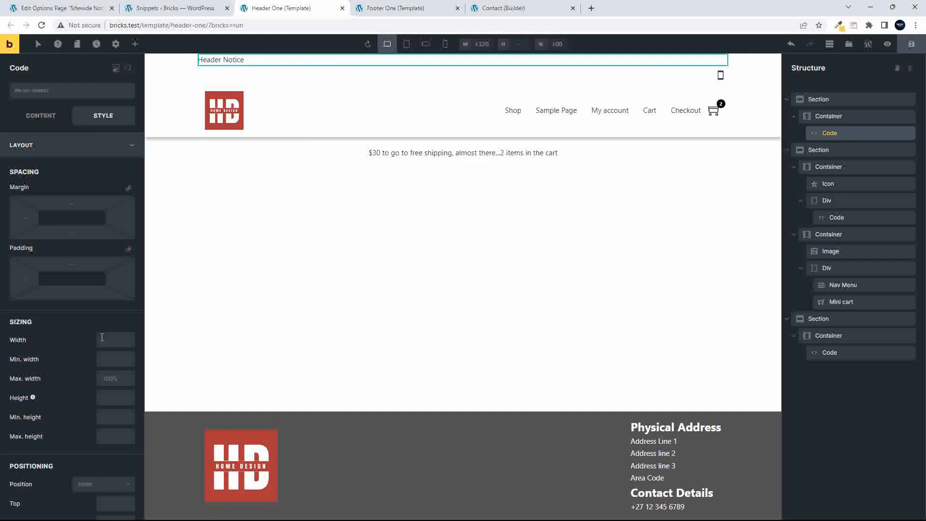
{"action": "left_click", "coordinate": [117, 341]}
{"action": "type", "text": "0px"}
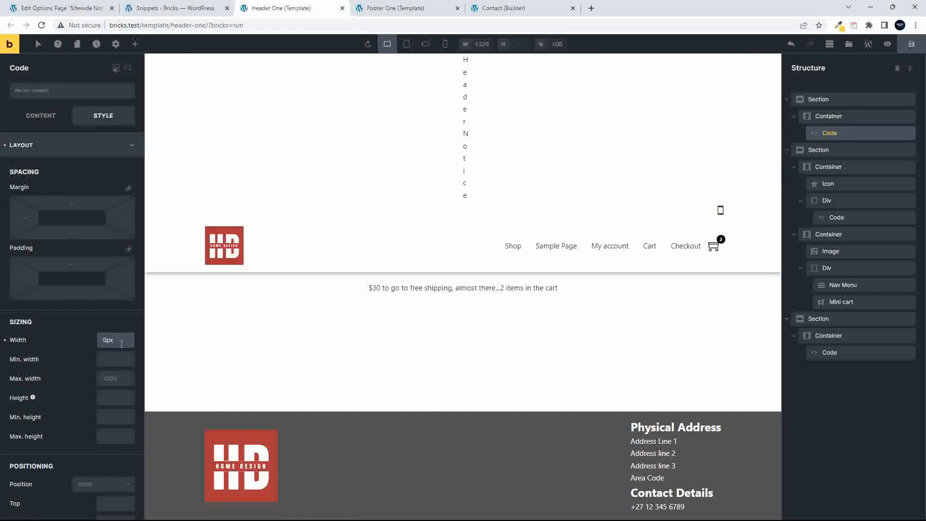
{"action": "left_click_drag", "start_coordinate": [121, 343], "coordinate": [96, 343]}
{"action": "key", "text": "BackSpace"}
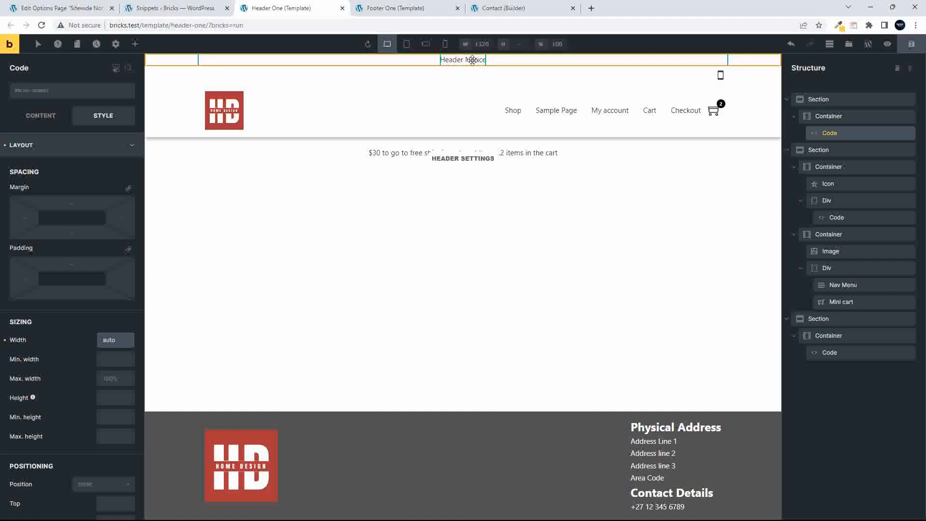
- Set the topmost section's background color to red #ff0000
{"action": "left_click", "coordinate": [847, 102]}
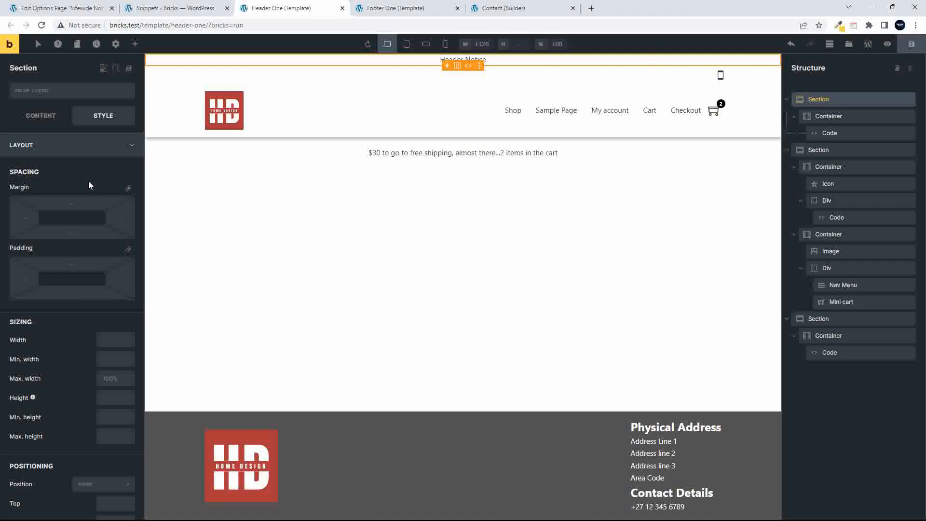
{"action": "scroll", "coordinate": [86, 359], "scroll_direction": "down", "scroll_amount": 6}
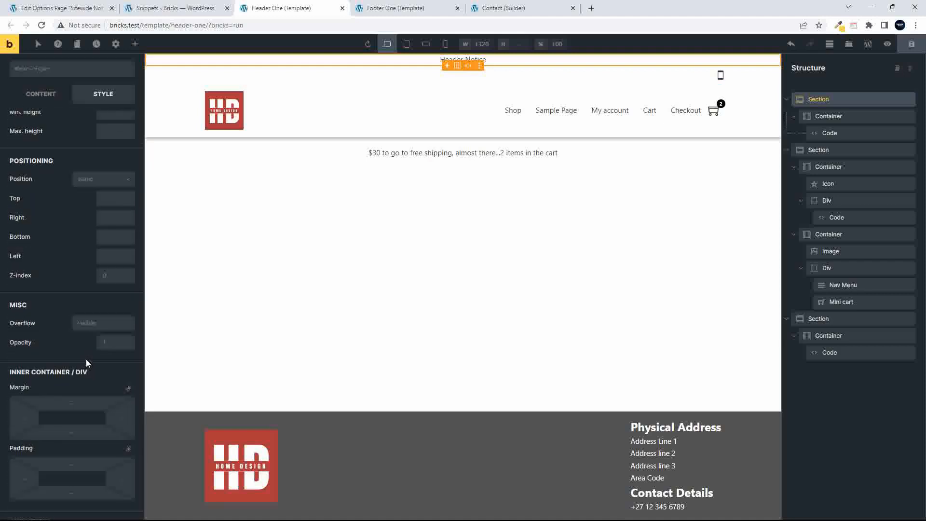
{"action": "scroll", "coordinate": [58, 268], "scroll_direction": "up", "scroll_amount": 6}
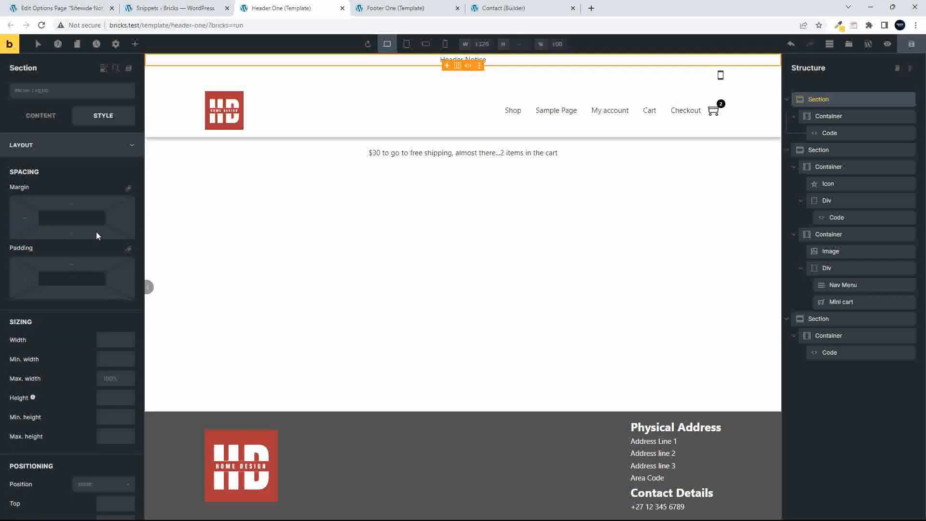
{"action": "left_click", "coordinate": [138, 145]}
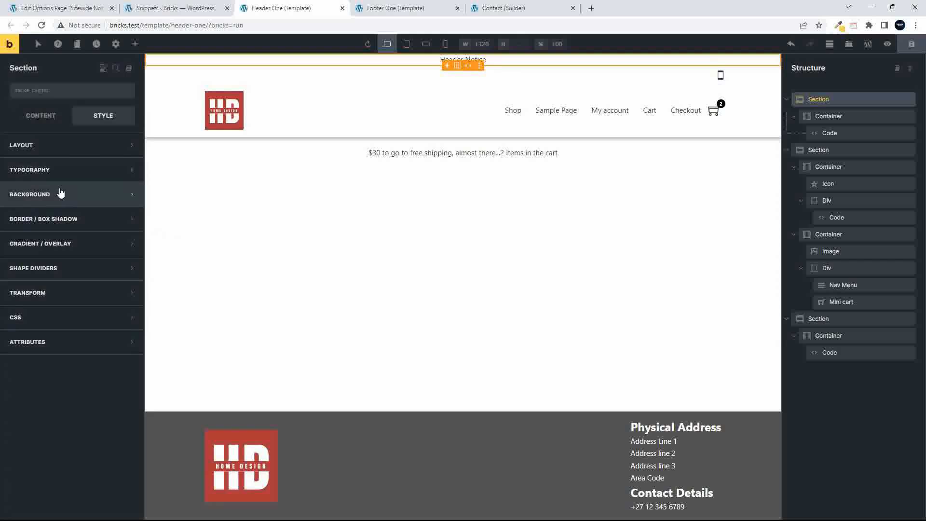
{"action": "left_click", "coordinate": [60, 195]}
{"action": "left_click", "coordinate": [128, 216]}
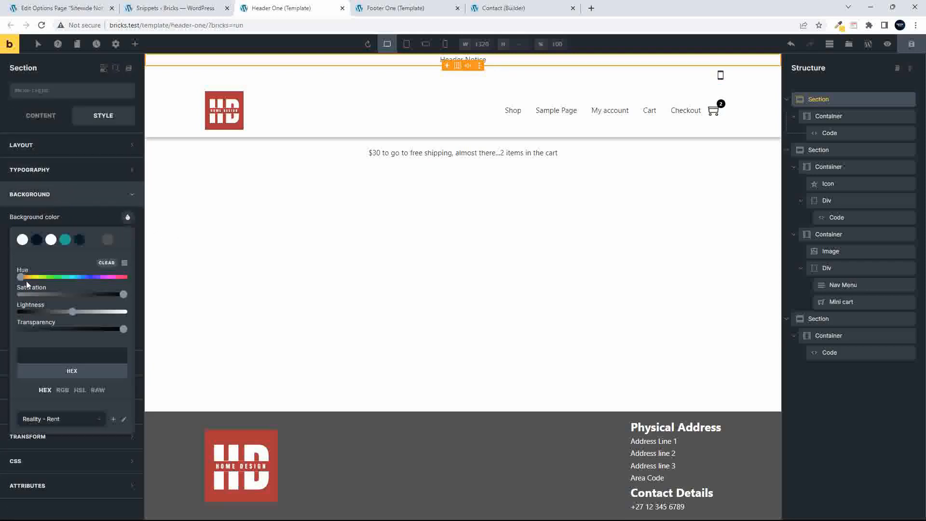
{"action": "left_click_drag", "start_coordinate": [21, 278], "coordinate": [134, 277]}
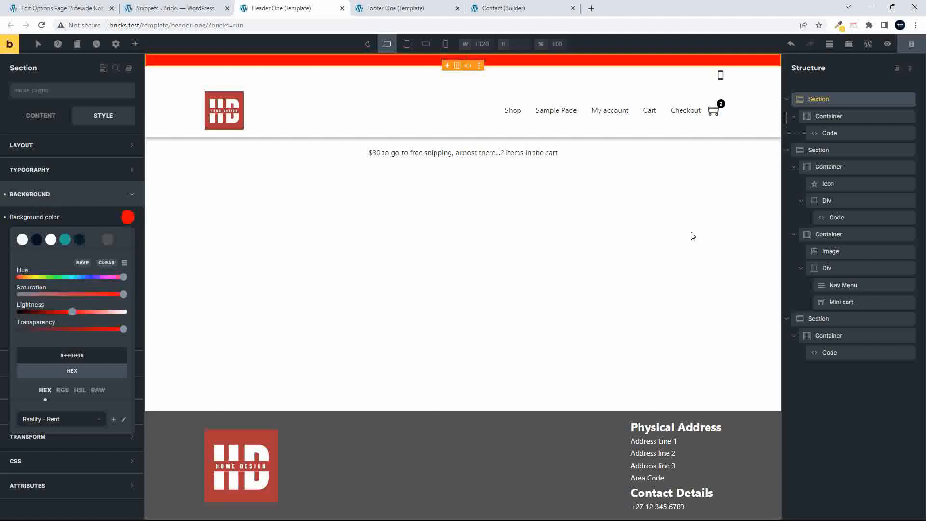
- Set the header notice Code element's padding to 10 on all four sides
{"action": "left_click", "coordinate": [837, 117]}
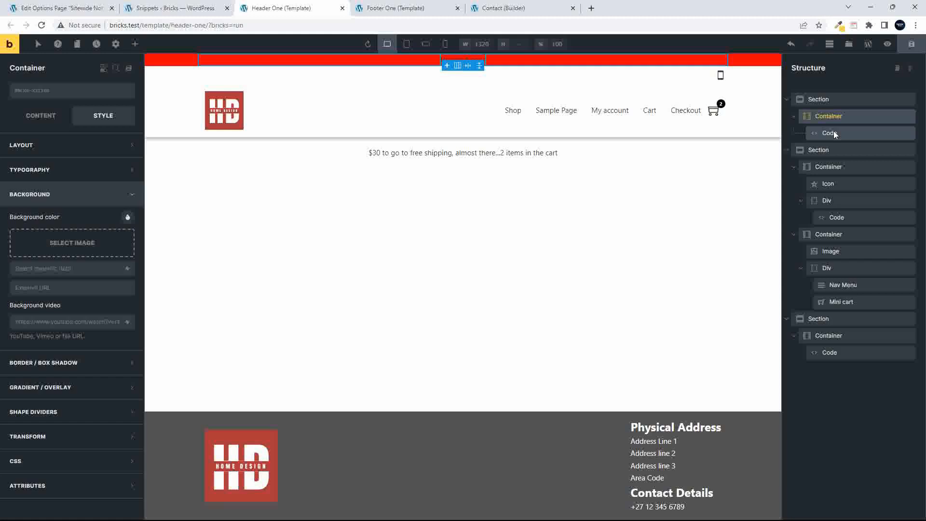
{"action": "left_click", "coordinate": [834, 132]}
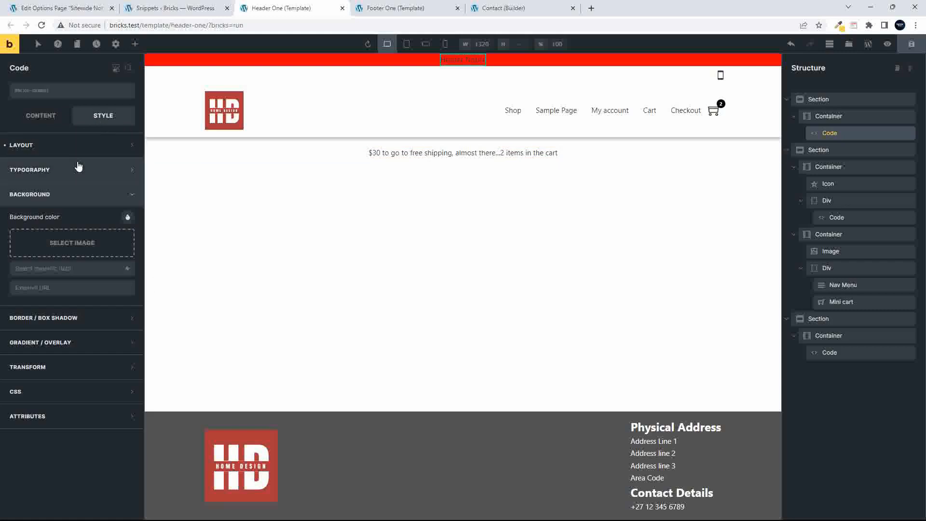
{"action": "left_click", "coordinate": [72, 144]}
{"action": "left_click", "coordinate": [123, 268]}
{"action": "type", "text": "15"}
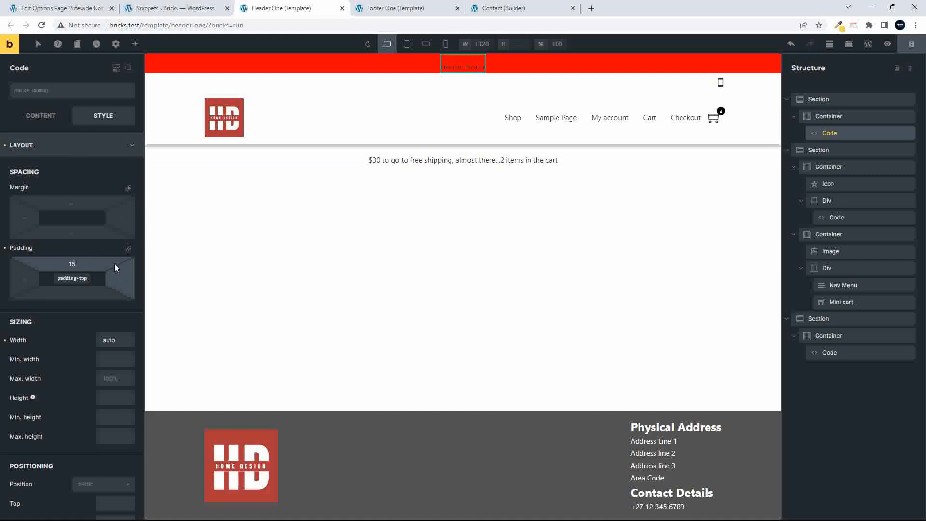
{"action": "key", "text": "BackSpace"}
{"action": "type", "text": "0"}
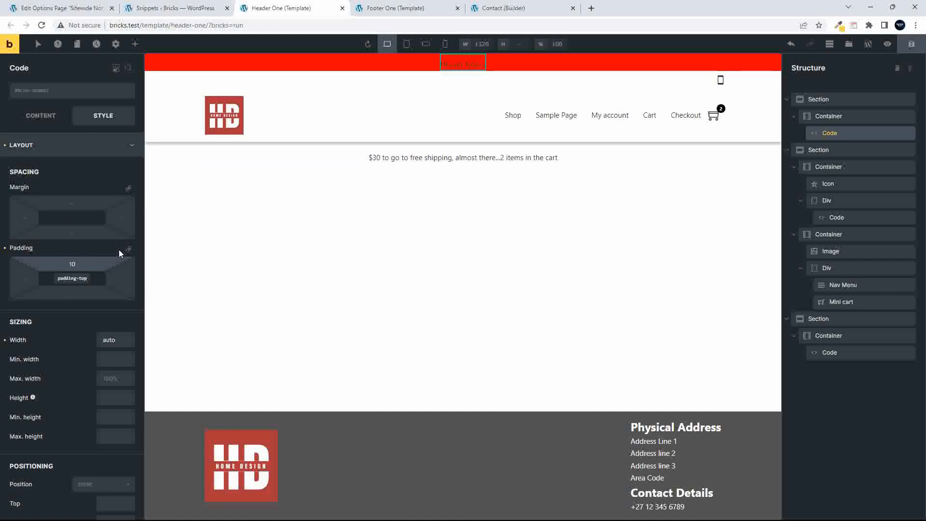
{"action": "left_click", "coordinate": [128, 248]}
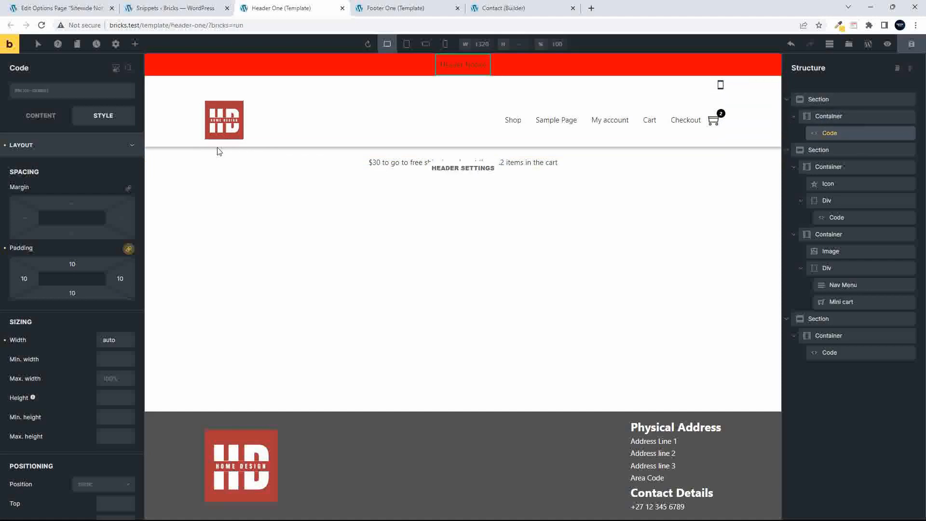
- Set the header notice Code element's text color to white #ffffff
{"action": "left_click", "coordinate": [126, 148]}
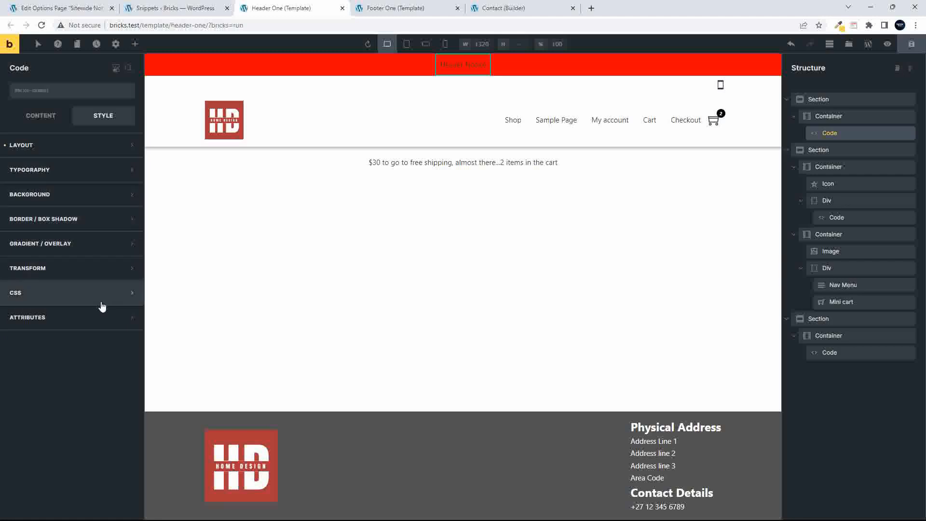
{"action": "left_click", "coordinate": [99, 173]}
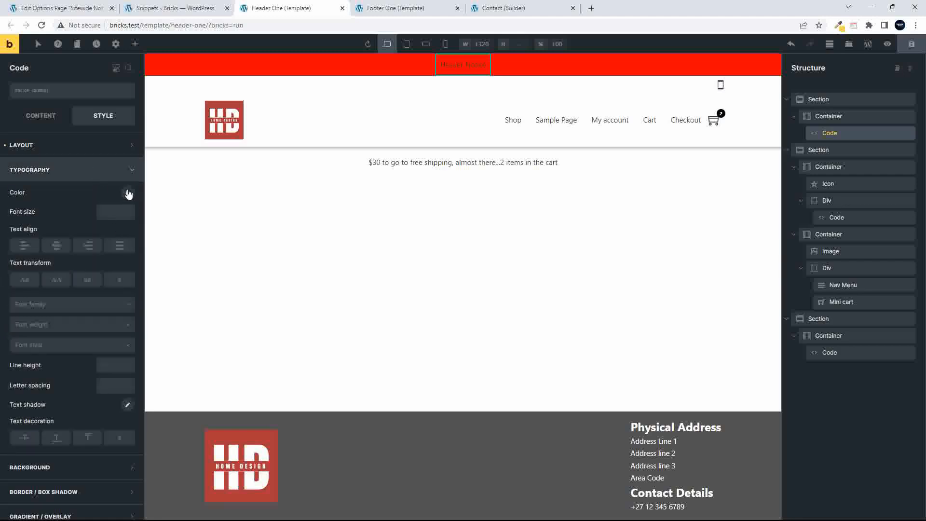
{"action": "left_click", "coordinate": [129, 194]}
{"action": "left_click", "coordinate": [51, 214]}
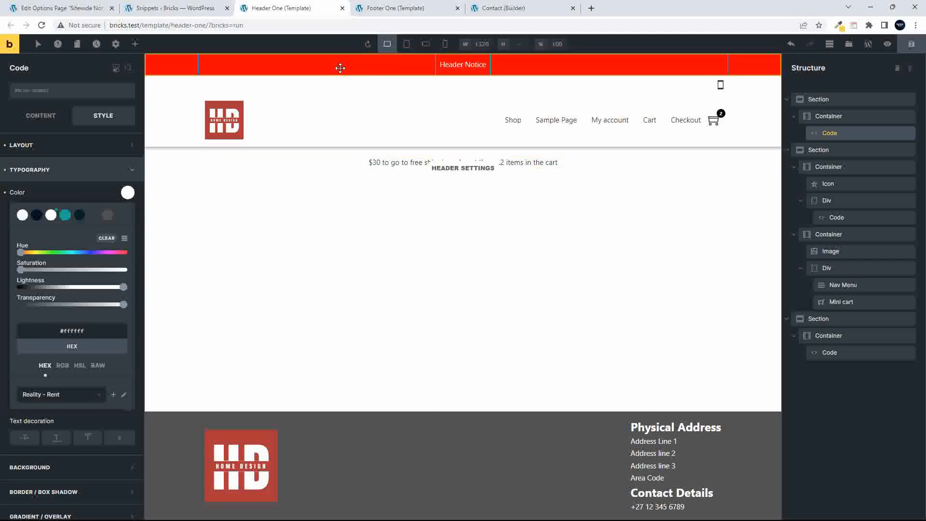
- Save the header template and preview its front-end page in a new tab moved behind the others, then return to the builder
{"action": "key", "text": "ctrl+s"}
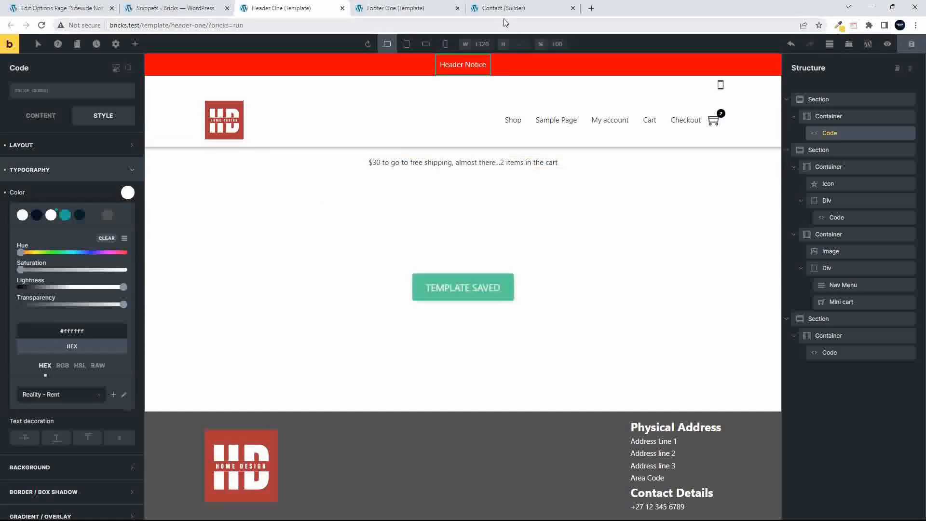
{"action": "left_click", "coordinate": [886, 46]}
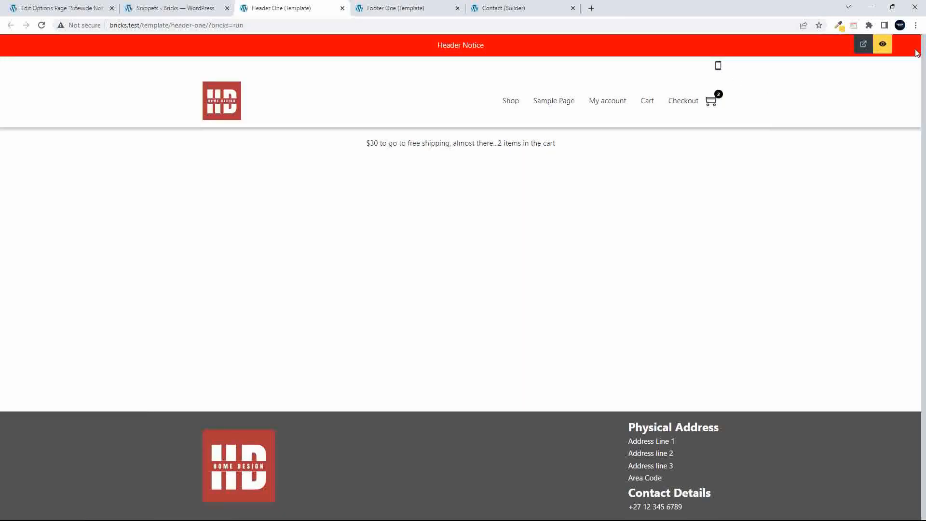
{"action": "left_click", "coordinate": [864, 44]}
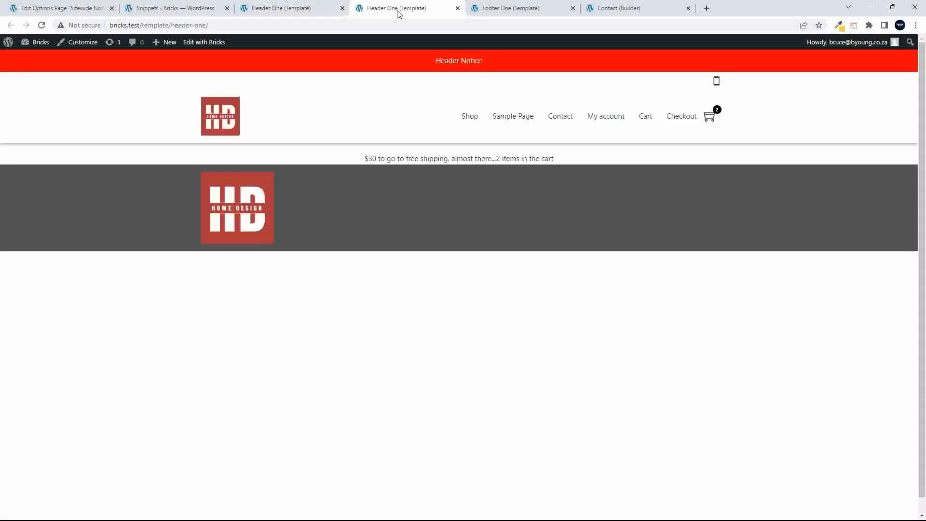
{"action": "left_click_drag", "start_coordinate": [397, 13], "coordinate": [623, 19]}
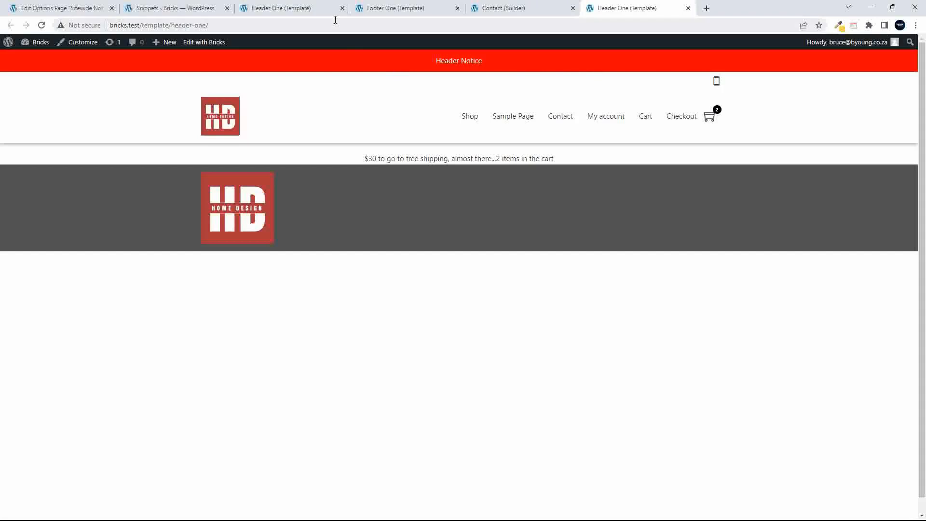
{"action": "left_click", "coordinate": [300, 12]}
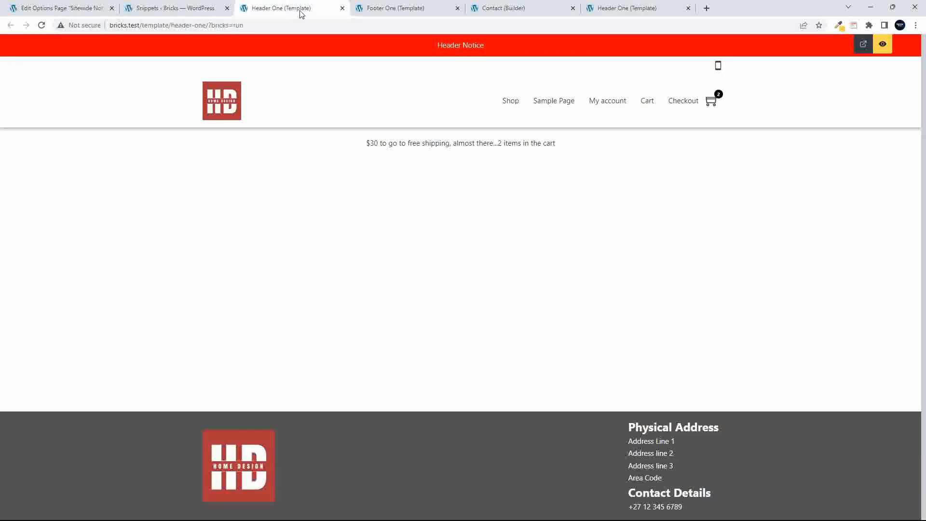
- In the Footer One template, add a new section and place it above the existing logo section
{"action": "left_click", "coordinate": [384, 10]}
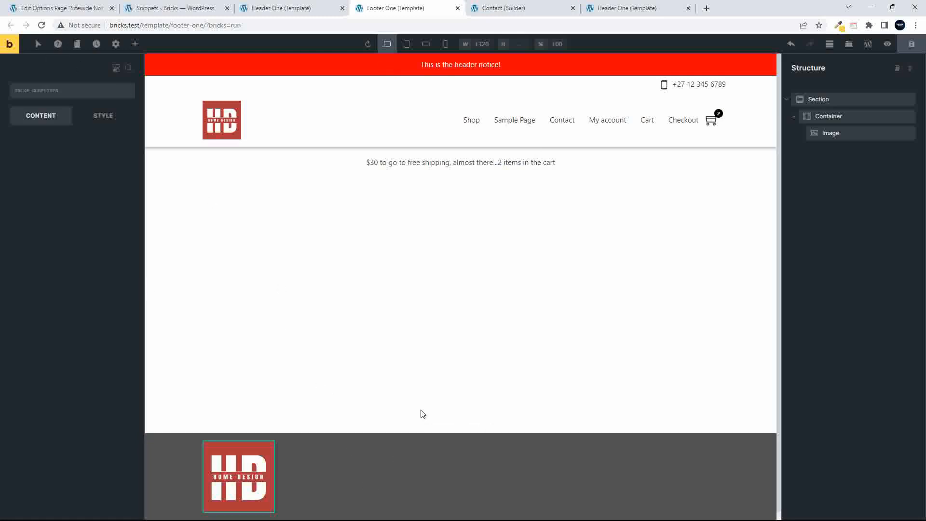
{"action": "left_click", "coordinate": [460, 432]}
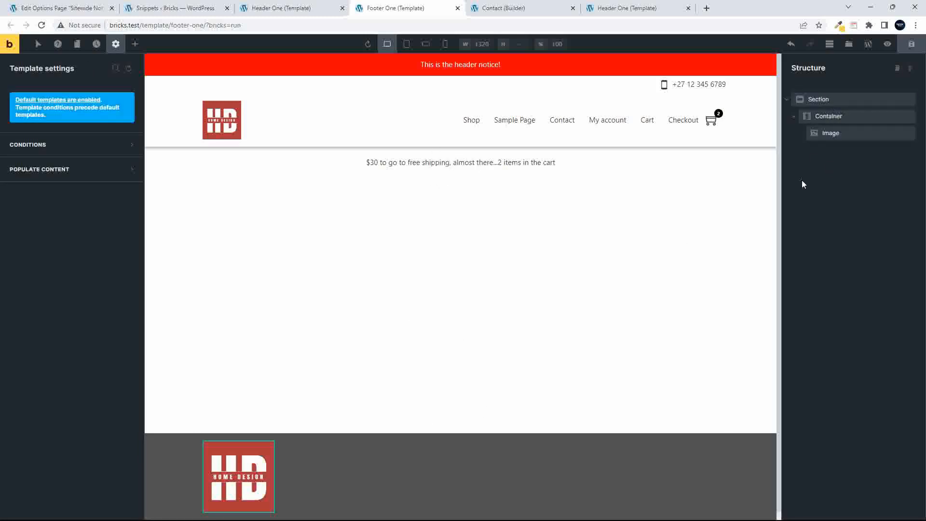
{"action": "left_click", "coordinate": [136, 45]}
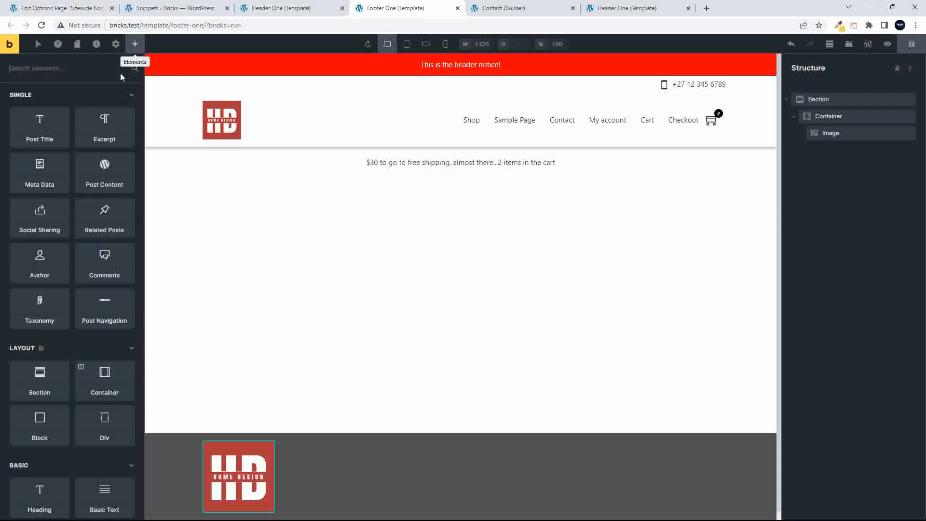
{"action": "type", "text": "sec"}
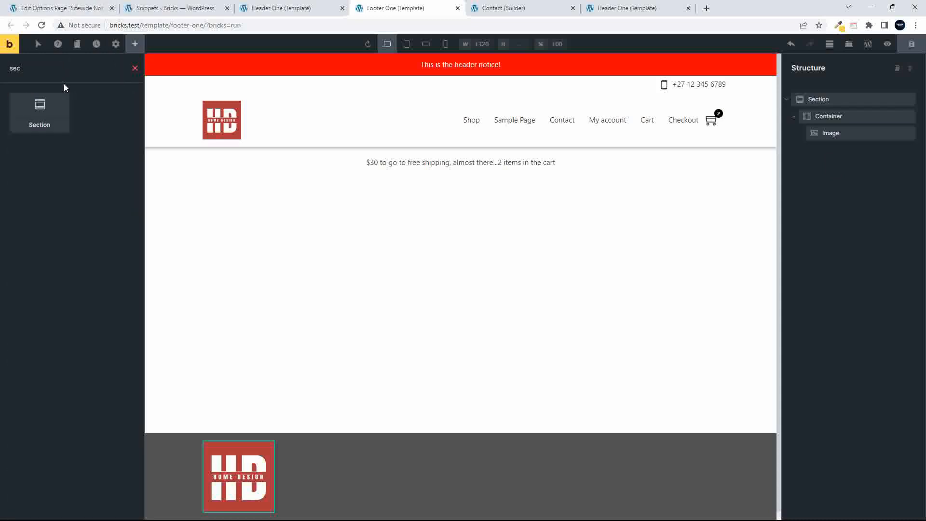
{"action": "left_click", "coordinate": [38, 118]}
{"action": "left_click_drag", "start_coordinate": [819, 149], "coordinate": [803, 93]}
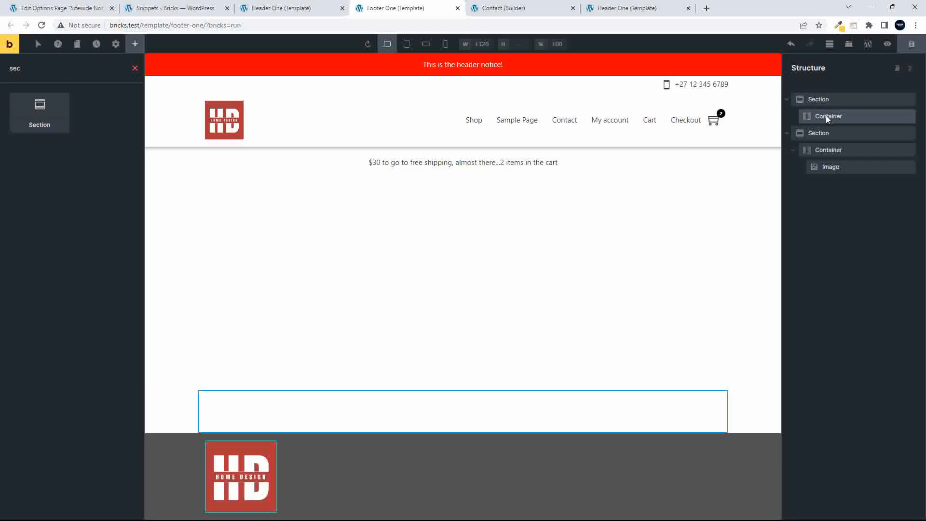
- Add a Code element inside the new footer section's container
{"action": "left_click", "coordinate": [827, 115]}
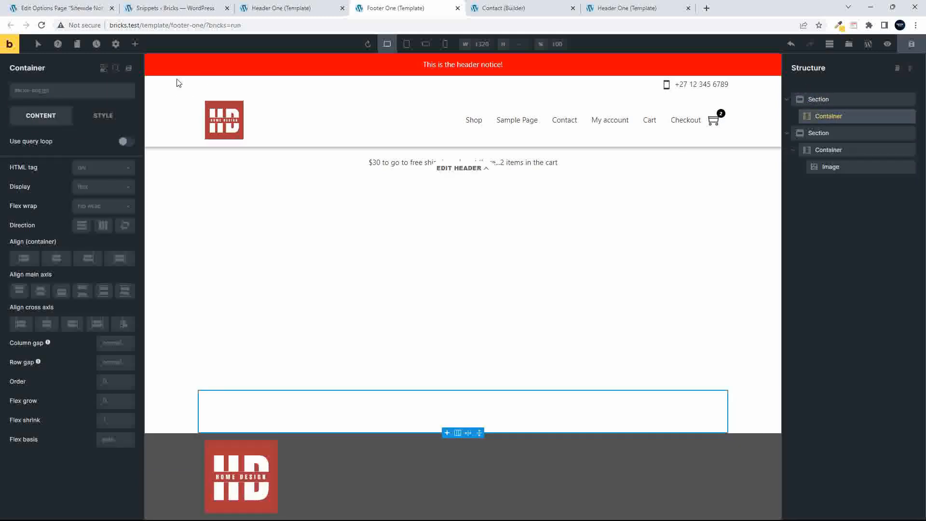
{"action": "left_click", "coordinate": [134, 46]}
{"action": "type", "text": "code"}
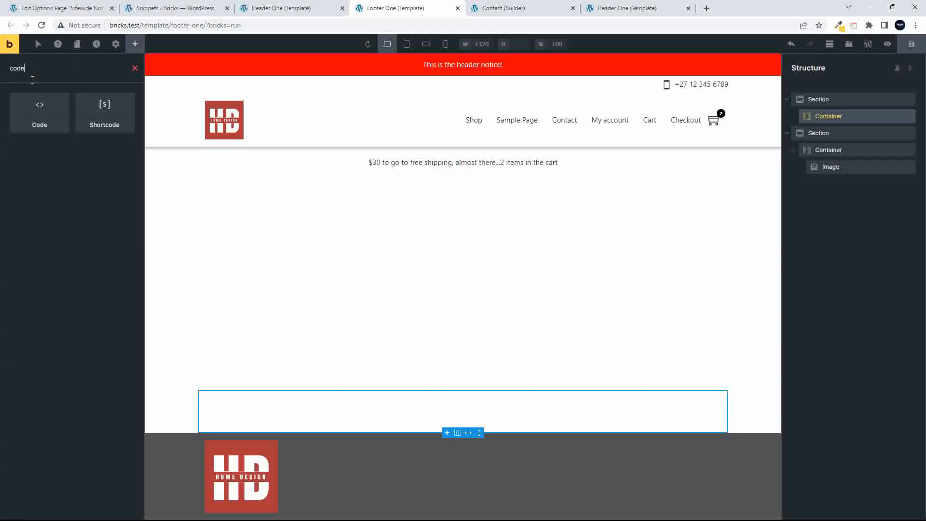
{"action": "left_click", "coordinate": [41, 113]}
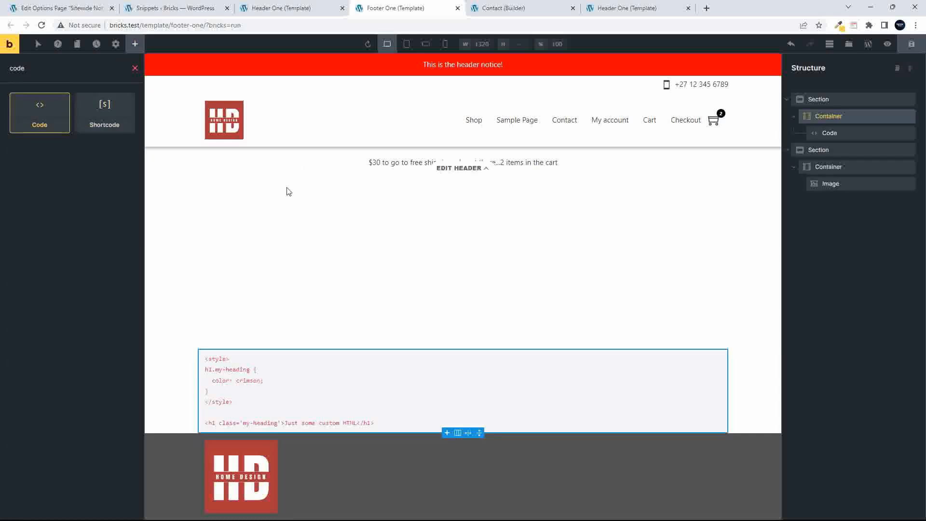
- Replace the Code element's sample code with <?php the_field( 'footer_notice', ' ' ); ?>, leaving the post ID argument blank
{"action": "left_click", "coordinate": [269, 356]}
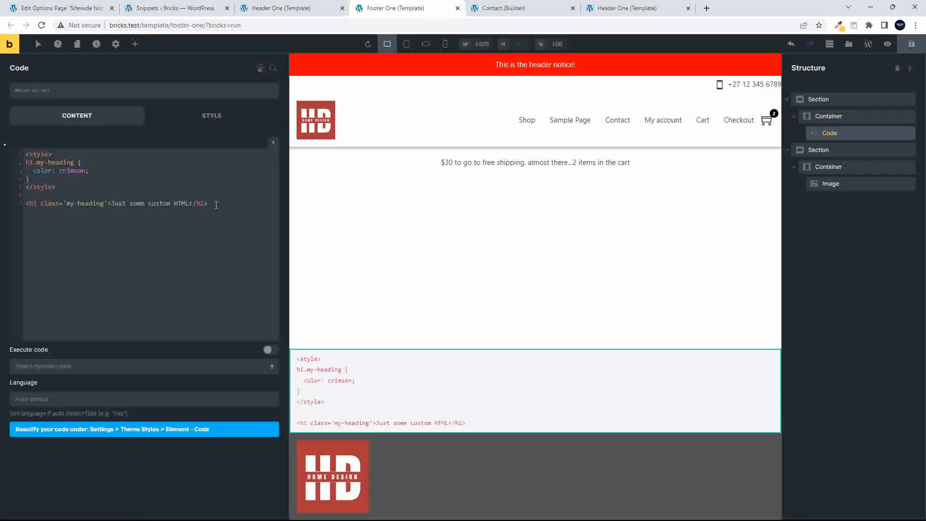
{"action": "left_click_drag", "start_coordinate": [216, 205], "coordinate": [2, 121]}
{"action": "type", "text": "<?"}
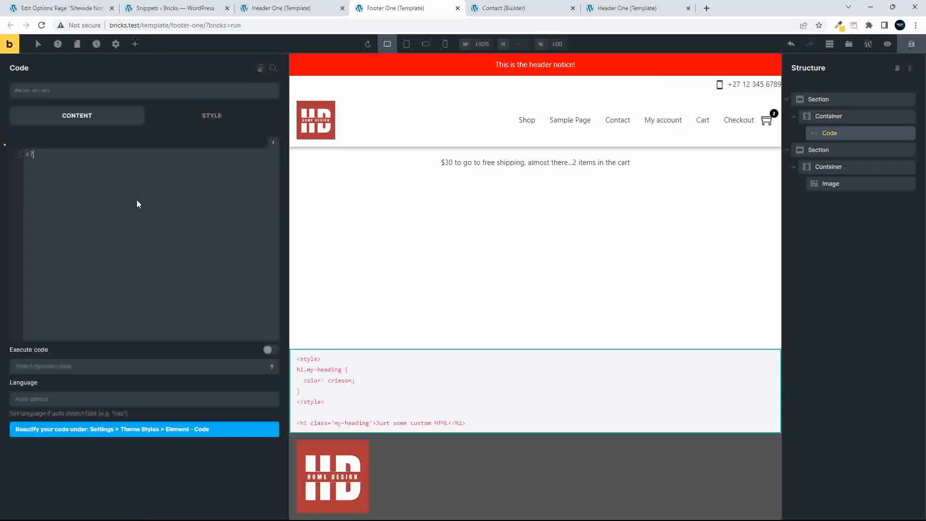
{"action": "type", "text": "php the_file"}
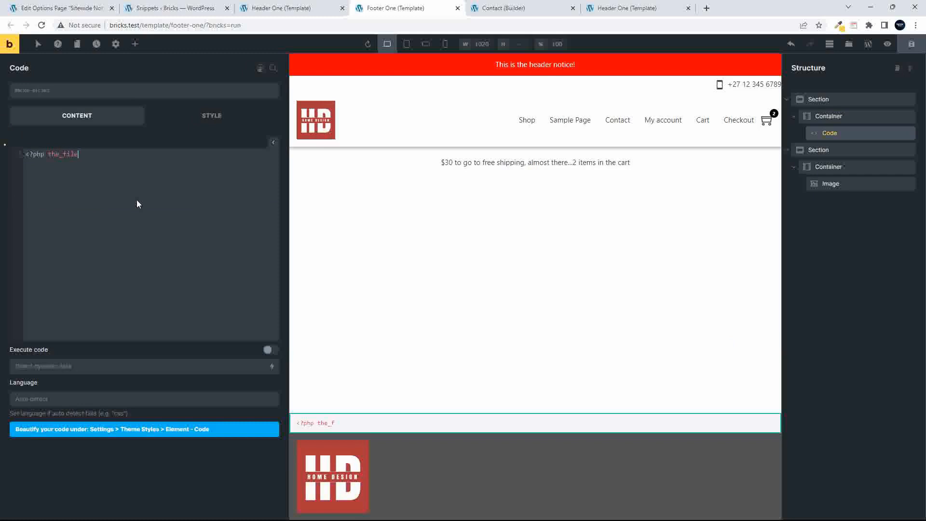
{"action": "key", "text": "BackSpace"}
{"action": "key", "text": "BackSpace"}
{"action": "type", "text": "eld"}
{"action": "type", "text": "( "}
{"action": "type", "text": "'footer_noti"}
{"action": "type", "text": "ce"}
{"action": "type", "text": "'"}
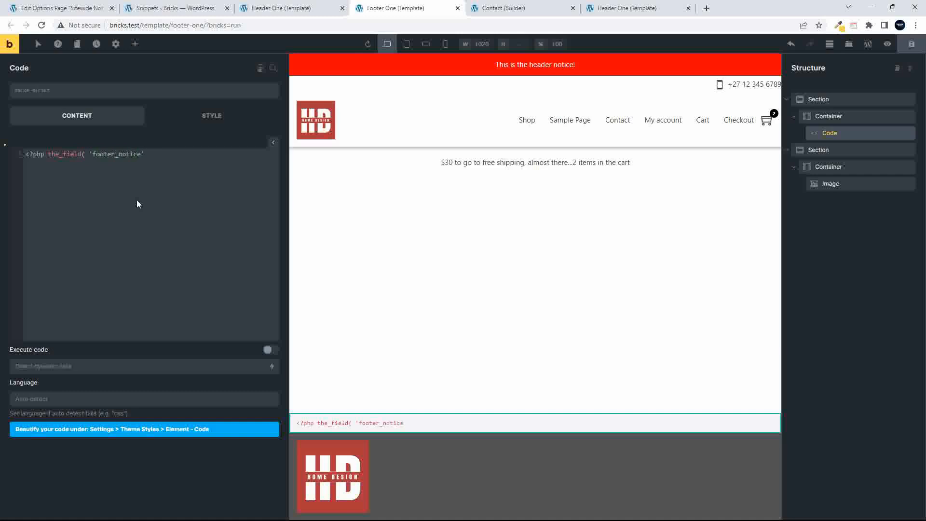
{"action": "type", "text": ", ' ' ); ?>"}
- Look up the Sitewide Notices post ID, enter 366 as the footer_notice call's second argument, and enable and run the code
{"action": "left_click", "coordinate": [75, 10]}
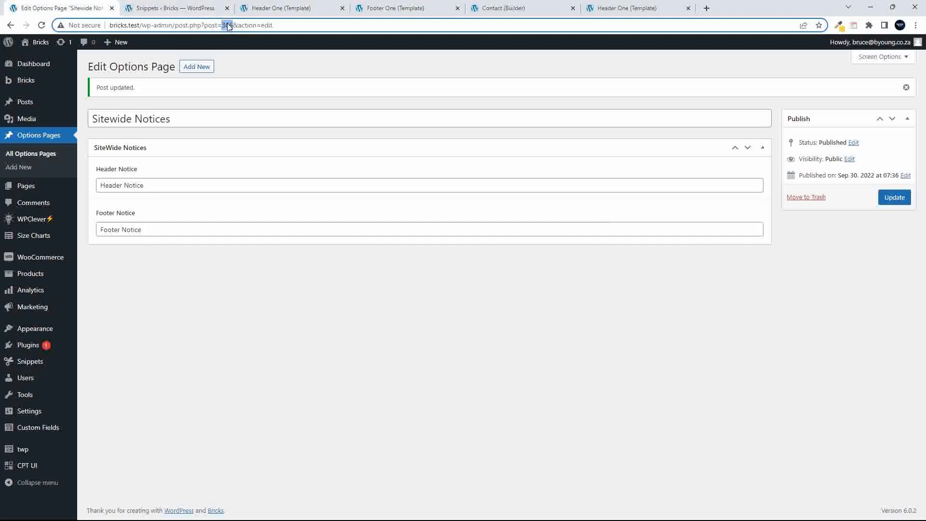
{"action": "left_click", "coordinate": [372, 7]}
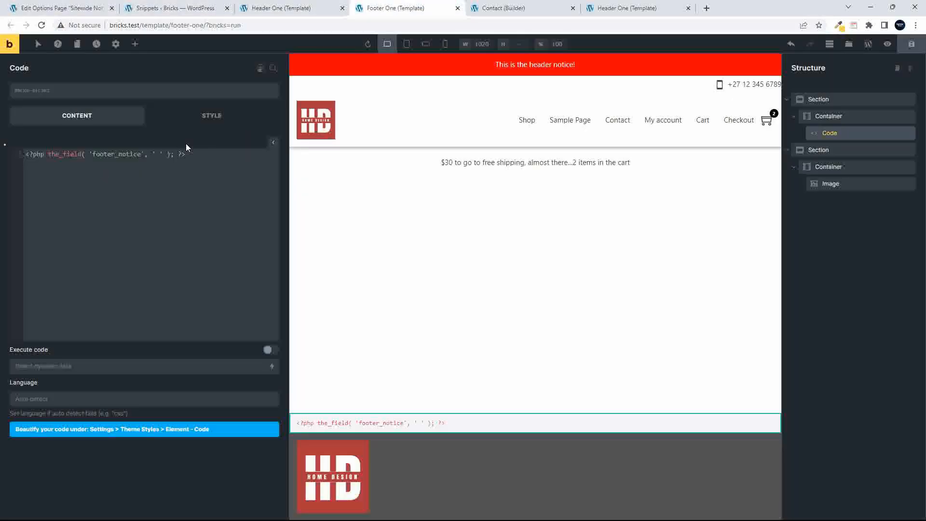
{"action": "type", "text": "366"}
{"action": "left_click", "coordinate": [269, 351]}
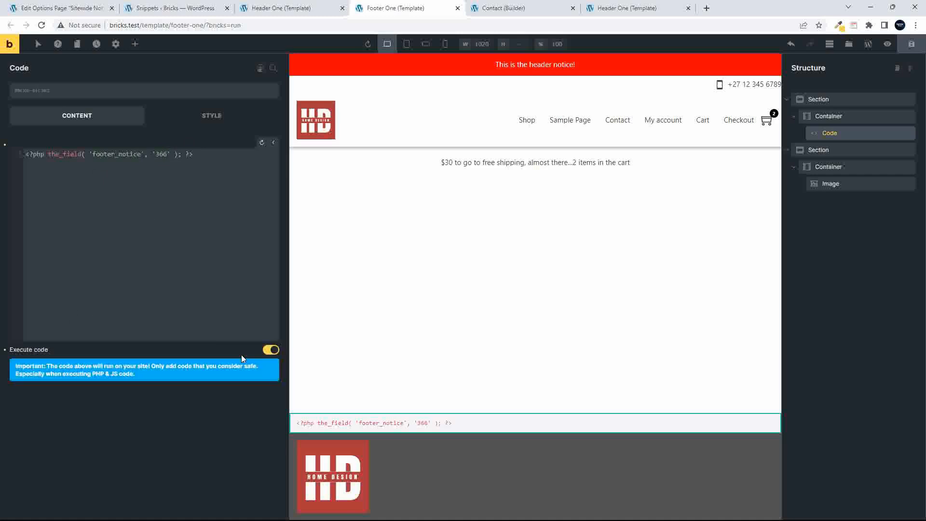
{"action": "left_click", "coordinate": [262, 145]}
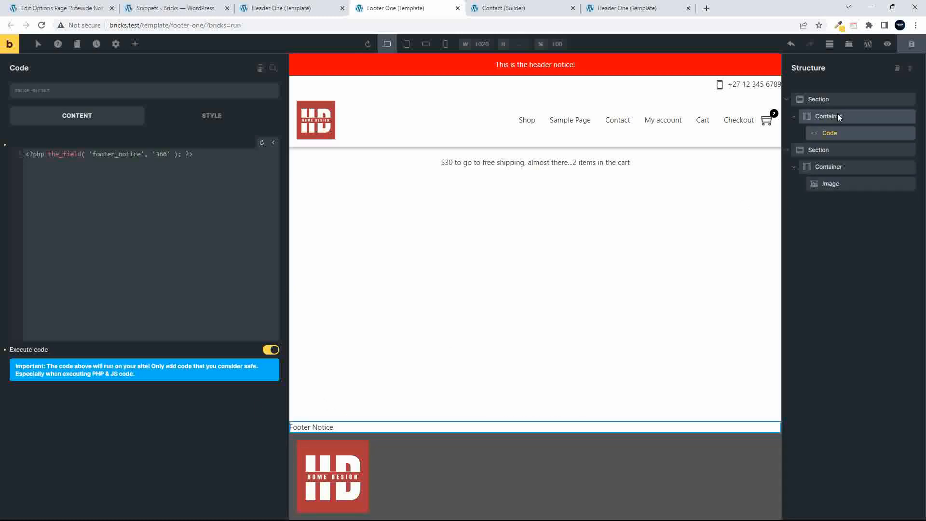
- Set the footer notice Code element's width to auto and its container's cross-axis alignment to center
{"action": "left_click", "coordinate": [220, 117]}
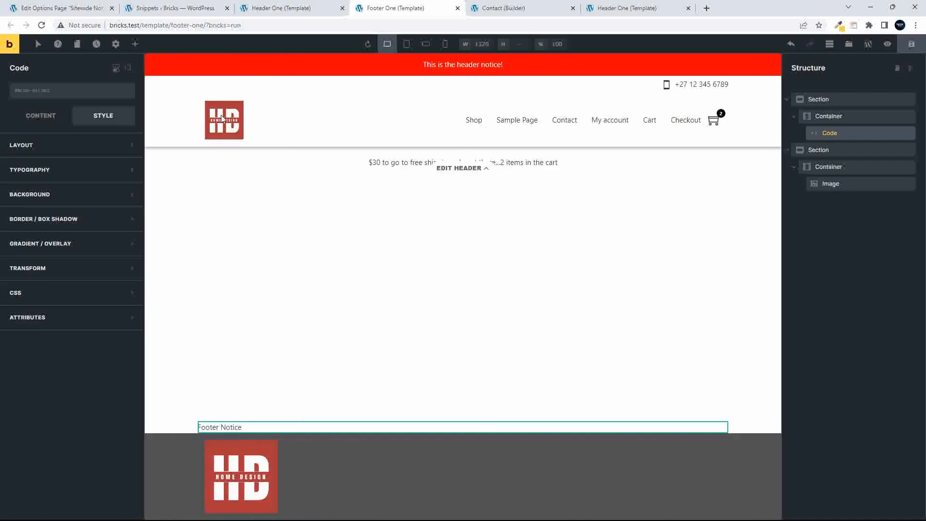
{"action": "left_click", "coordinate": [66, 153]}
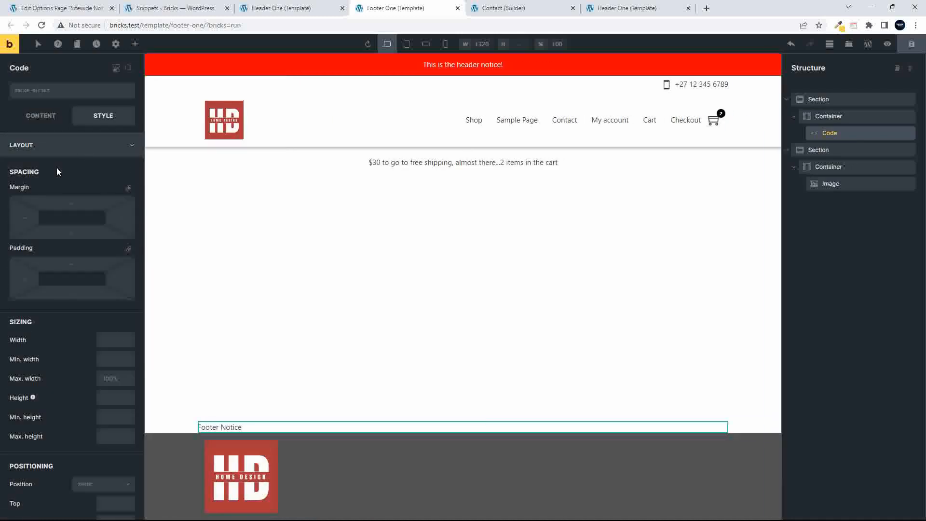
{"action": "left_click", "coordinate": [122, 339]}
{"action": "type", "text": "auto"}
{"action": "left_click", "coordinate": [825, 119]}
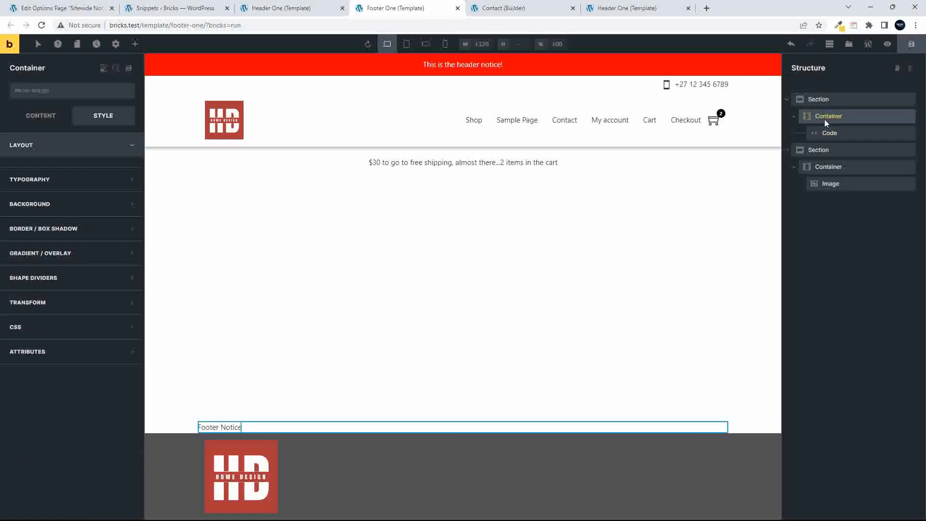
{"action": "left_click", "coordinate": [47, 124]}
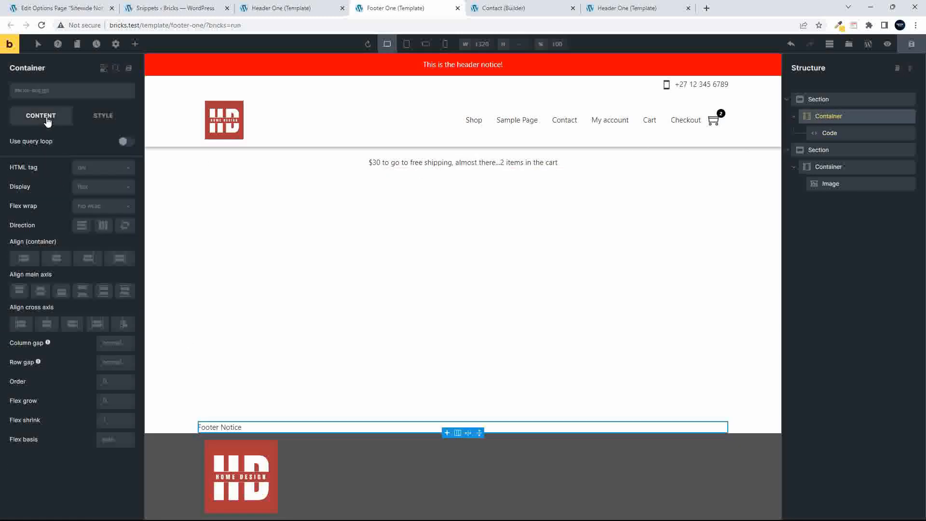
{"action": "left_click", "coordinate": [47, 324]}
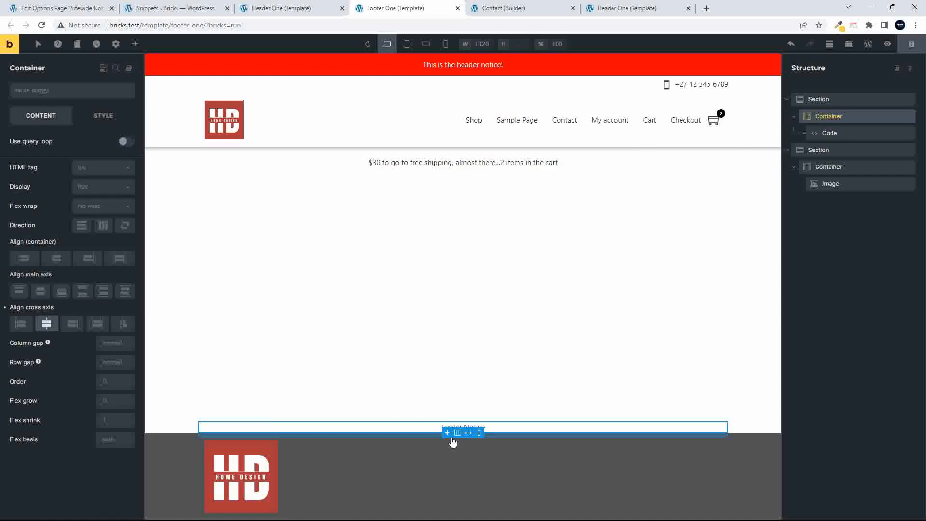
- Set the footer notice section's background color to the palette teal #1da69a
{"action": "left_click", "coordinate": [818, 99]}
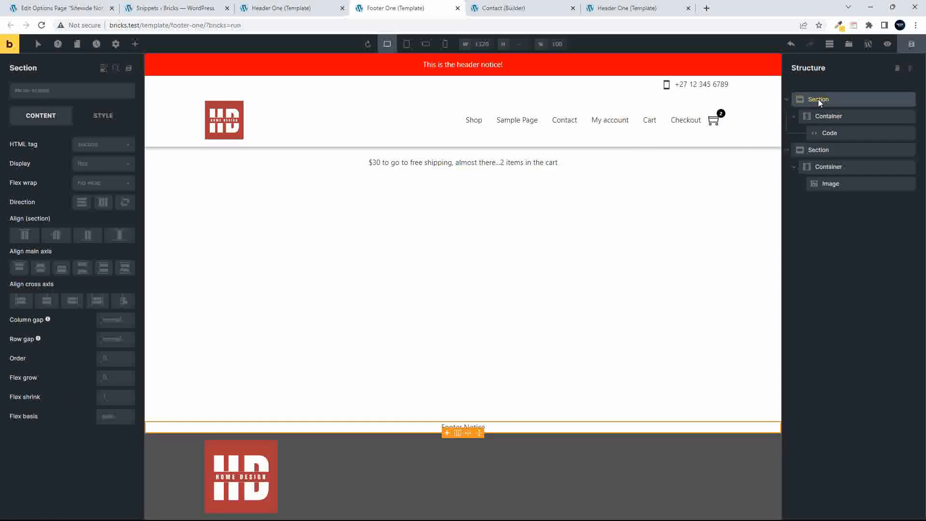
{"action": "left_click", "coordinate": [105, 119]}
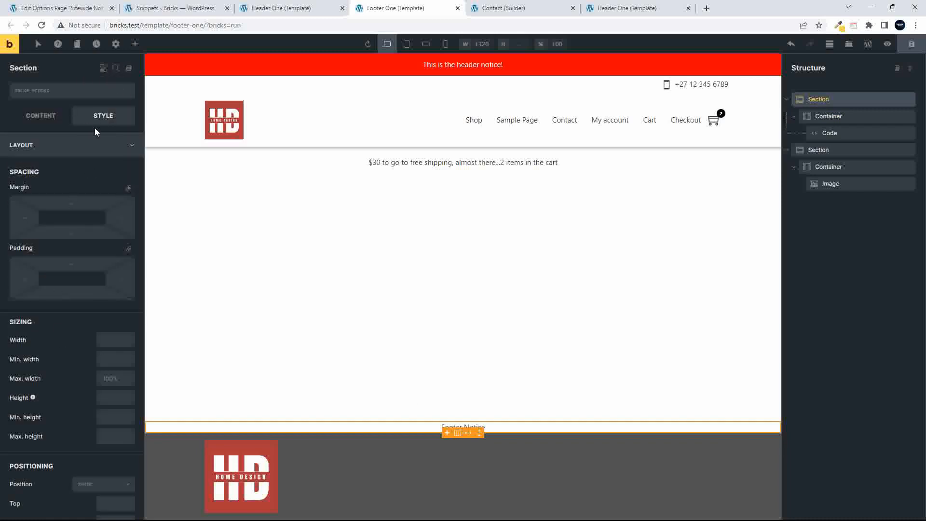
{"action": "left_click", "coordinate": [94, 145]}
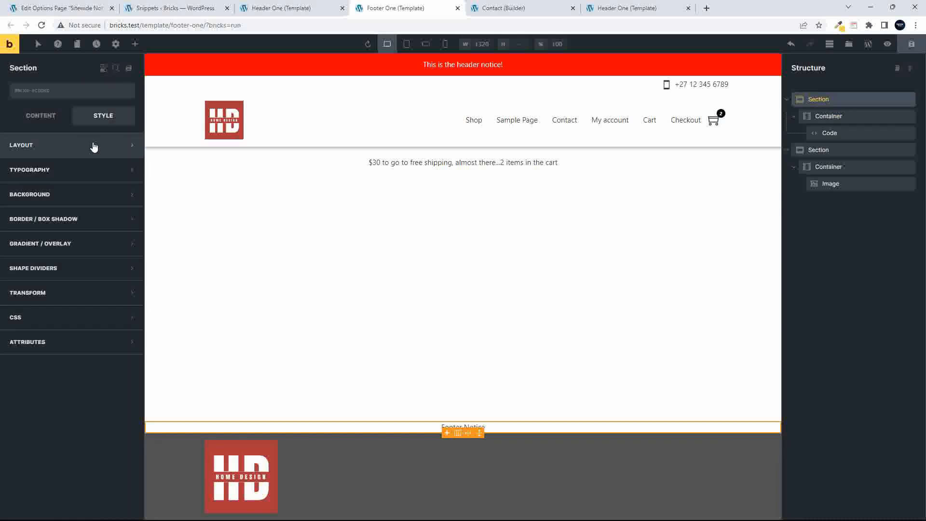
{"action": "left_click", "coordinate": [108, 206]}
{"action": "left_click", "coordinate": [127, 216]}
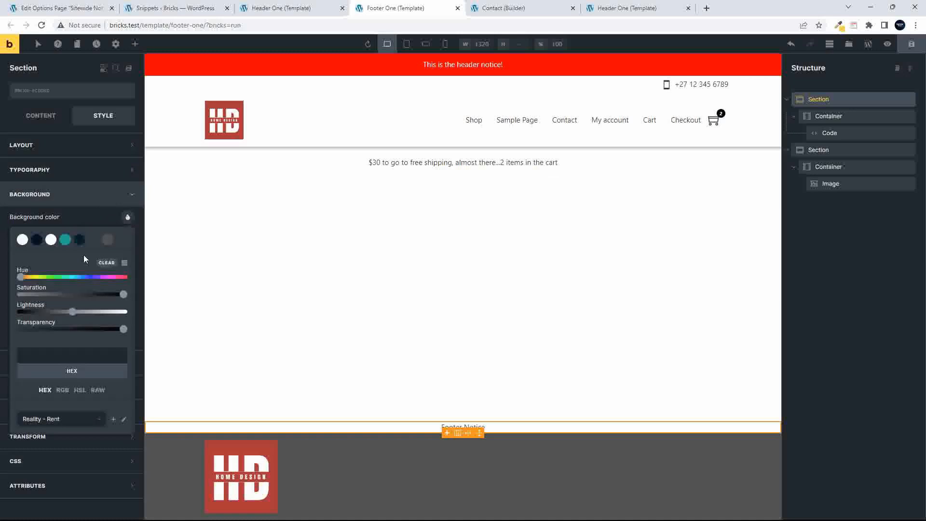
{"action": "left_click", "coordinate": [65, 240]}
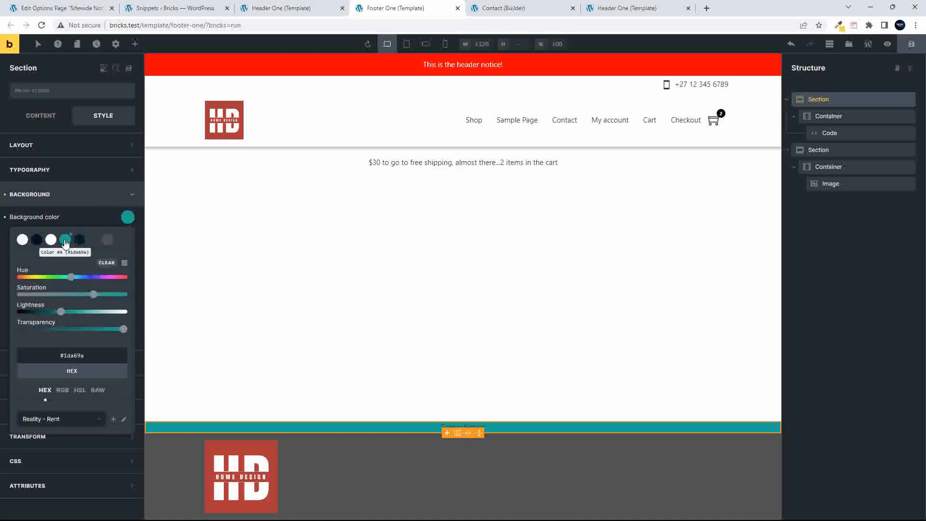
- Set the footer notice Code element's padding to 15 on all four sides
{"action": "left_click", "coordinate": [826, 137]}
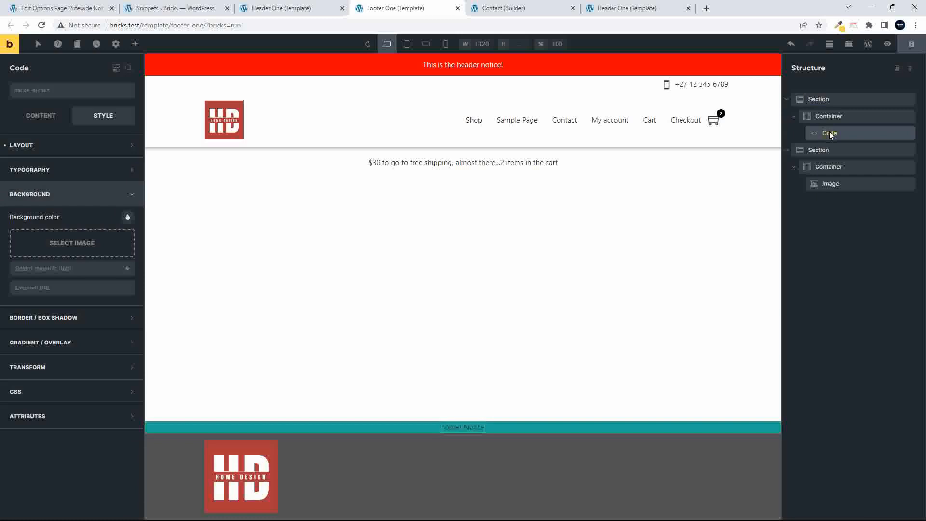
{"action": "left_click", "coordinate": [102, 144]}
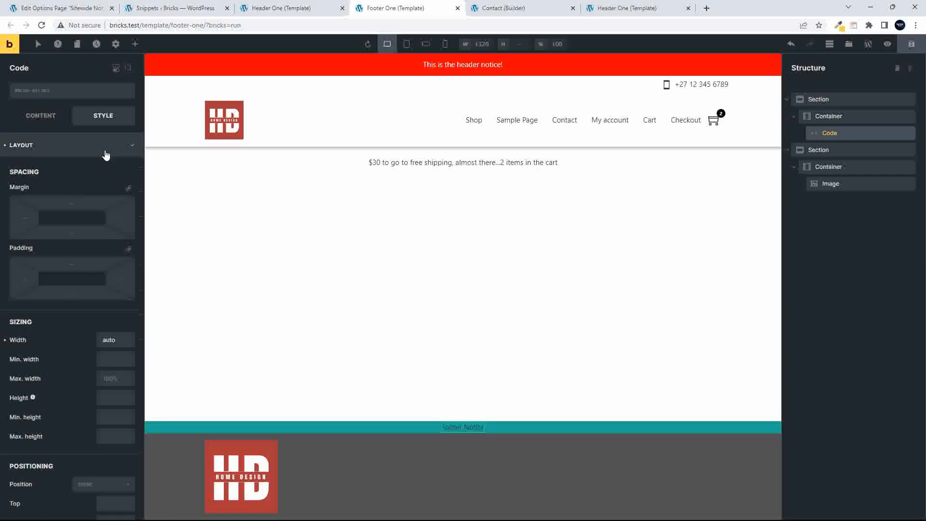
{"action": "left_click", "coordinate": [100, 262]}
{"action": "type", "text": "15"}
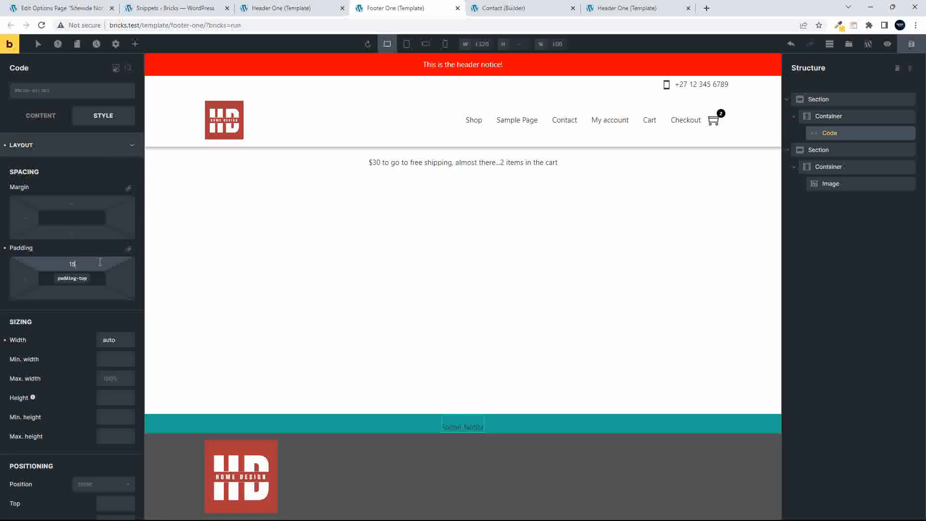
{"action": "left_click", "coordinate": [129, 248]}
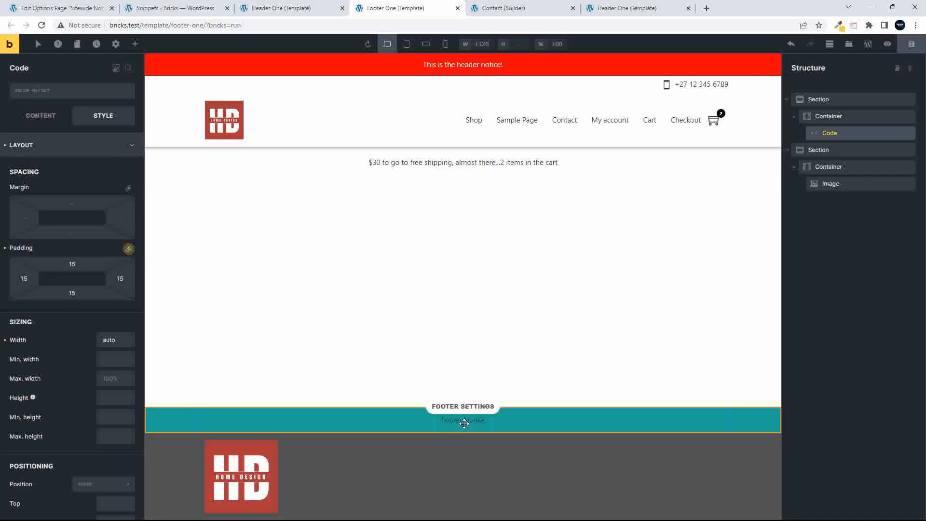
- Set the footer notice Code element's text color to white #ffffff
{"action": "left_click", "coordinate": [127, 145]}
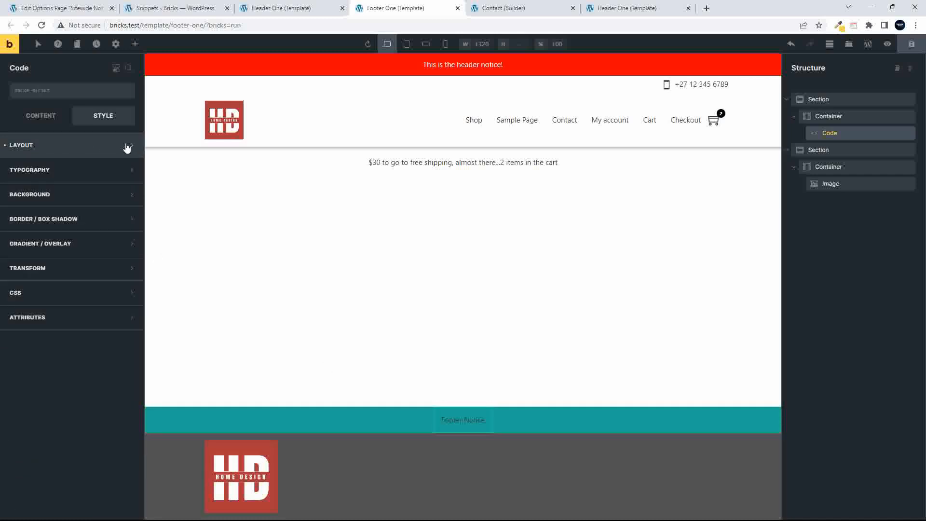
{"action": "left_click", "coordinate": [107, 180]}
{"action": "left_click", "coordinate": [127, 193]}
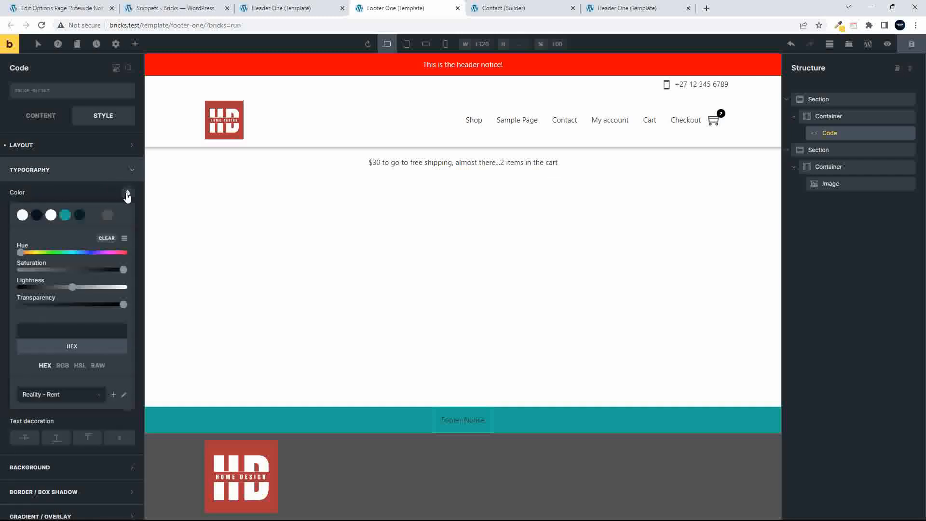
{"action": "left_click", "coordinate": [51, 215]}
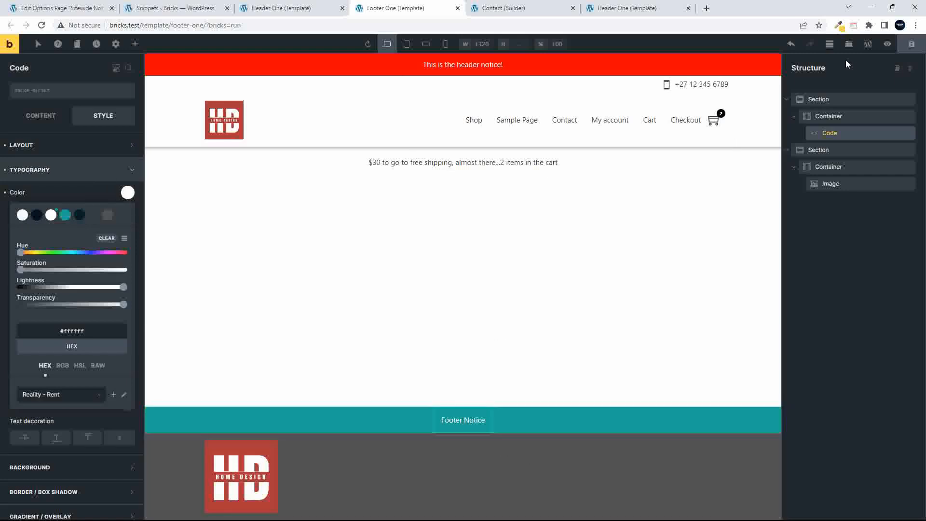
- Save the footer template and reload the Header One template's front-end page to check both notices
{"action": "left_click", "coordinate": [482, 164]}
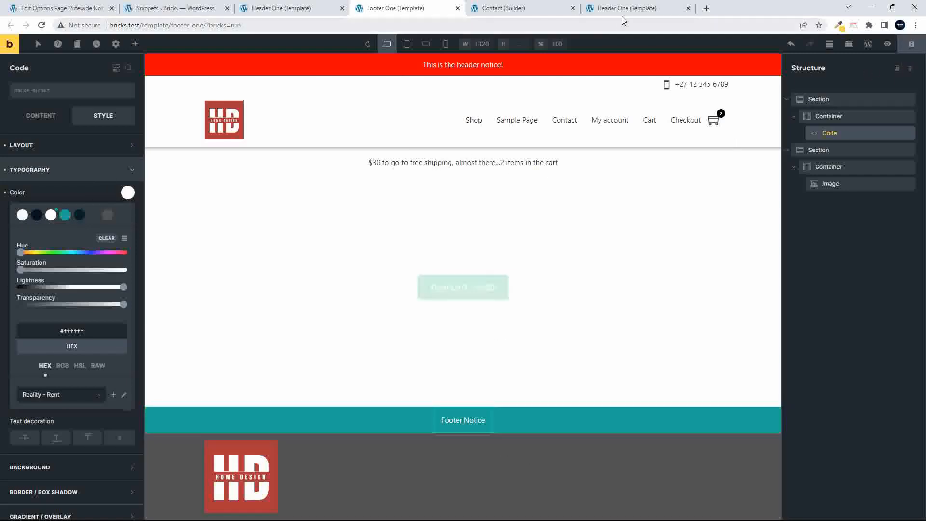
{"action": "left_click", "coordinate": [42, 25]}
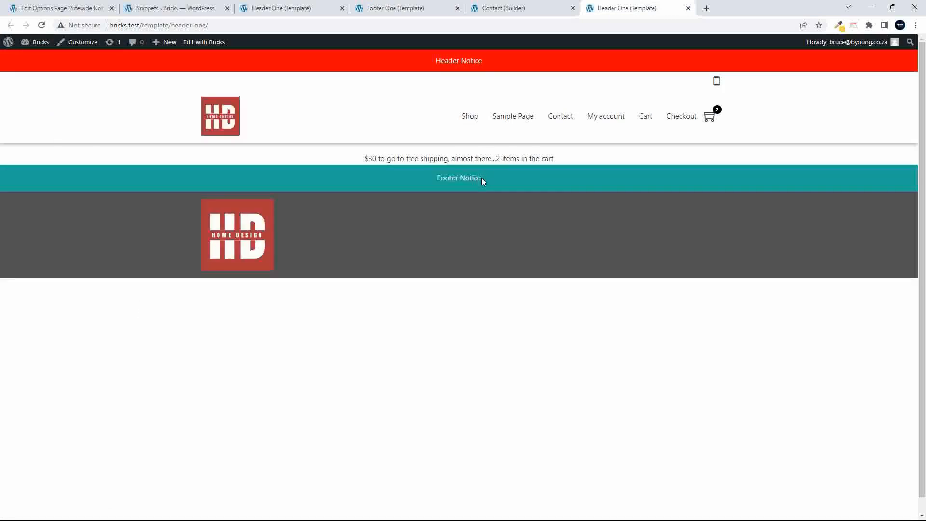
- Add a new code snippet titled "Check Notices"
{"action": "left_click", "coordinate": [179, 11]}
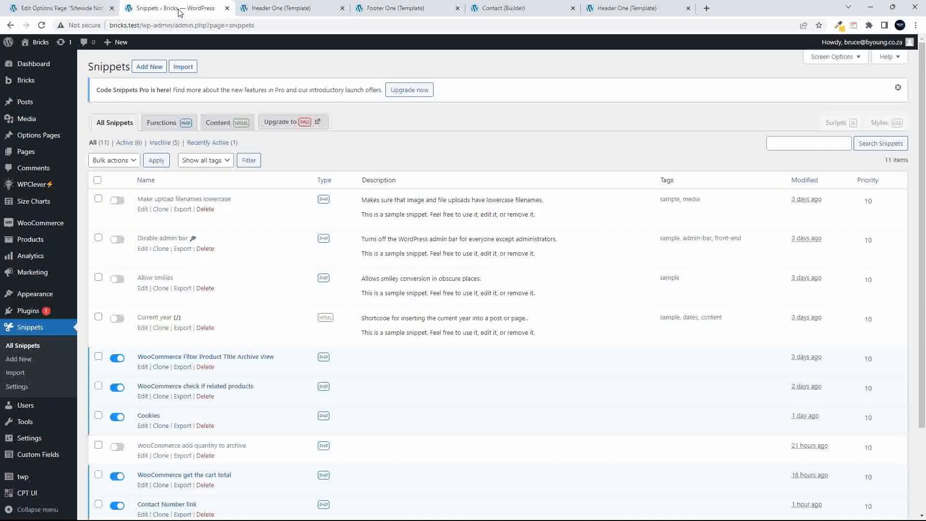
{"action": "left_click", "coordinate": [149, 67]}
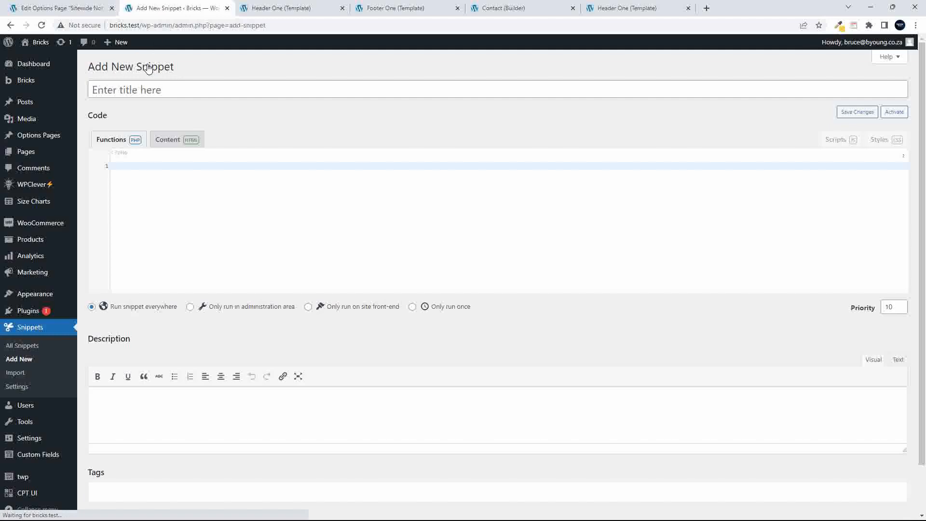
{"action": "left_click", "coordinate": [151, 91]}
{"action": "type", "text": "Check "}
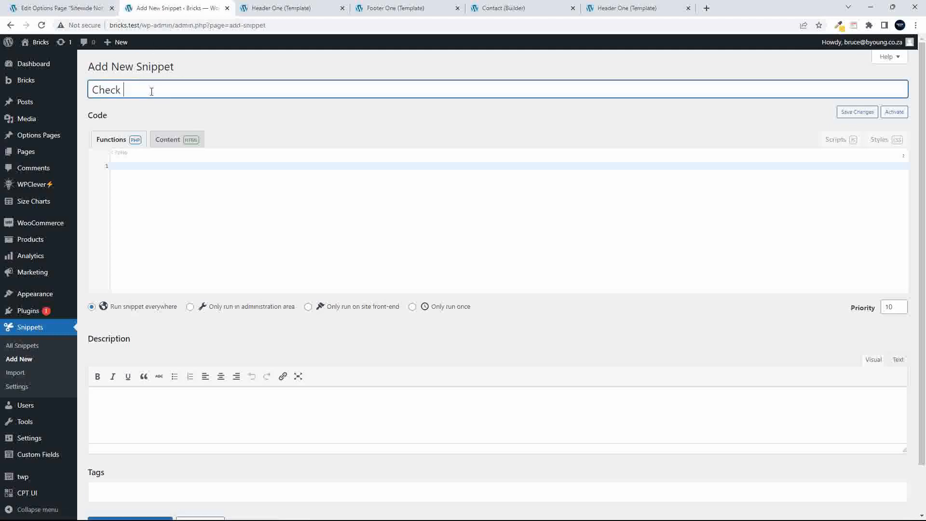
{"action": "type", "text": "Notices"}
- Write an empty PHP function by_check_header_notice_value() in the snippet's code
{"action": "left_click", "coordinate": [173, 169]}
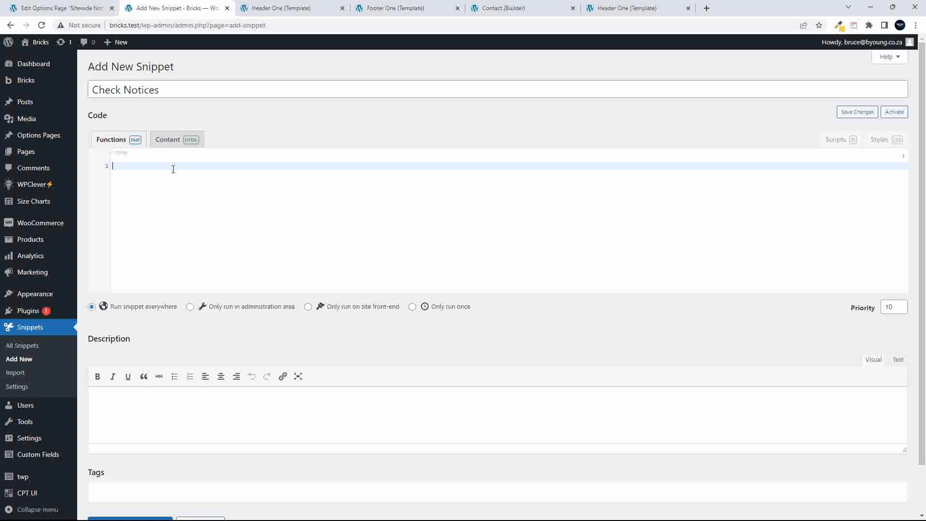
{"action": "type", "text": "function"}
{"action": "type", "text": "heck the"}
{"action": "key", "text": "BackSpace"}
{"action": "key", "text": "BackSpace"}
{"action": "key", "text": "BackSpace"}
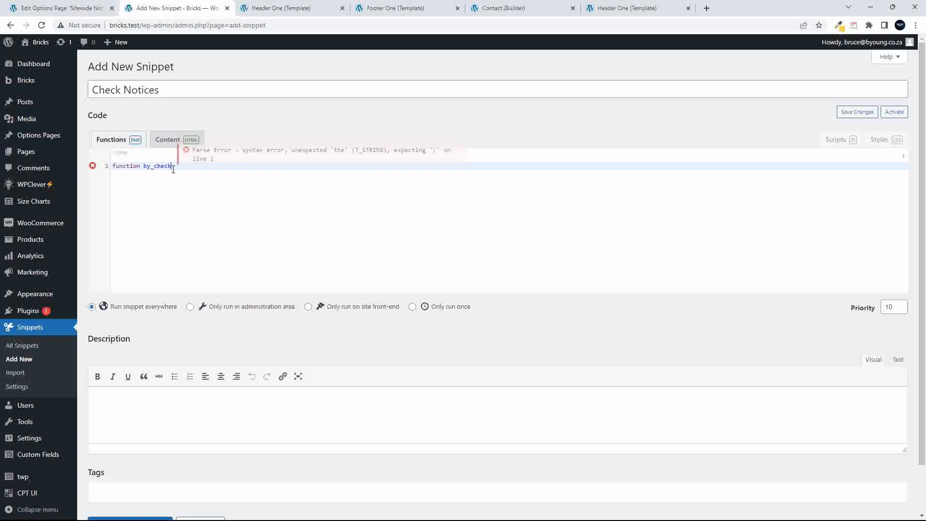
{"action": "type", "text": "header"}
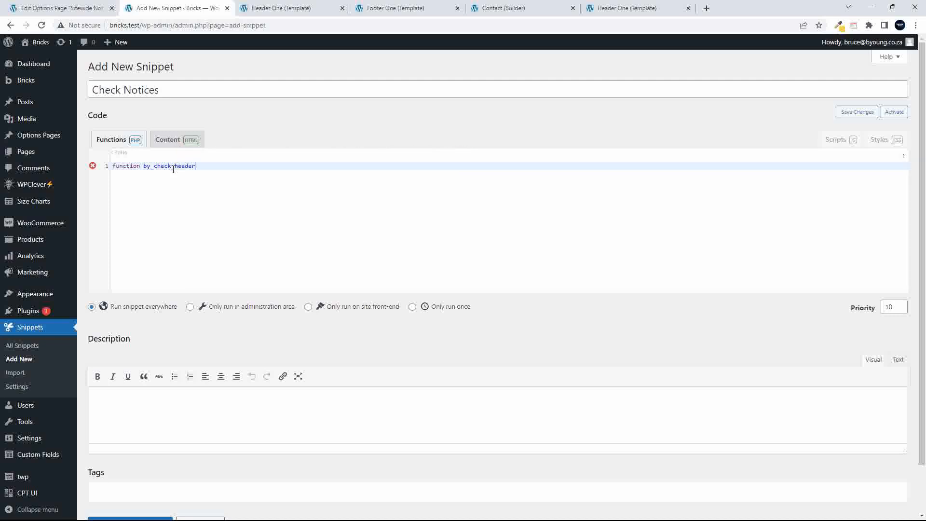
{"action": "type", "text": "_notice_value() {"}
{"action": "key", "text": "Return"}
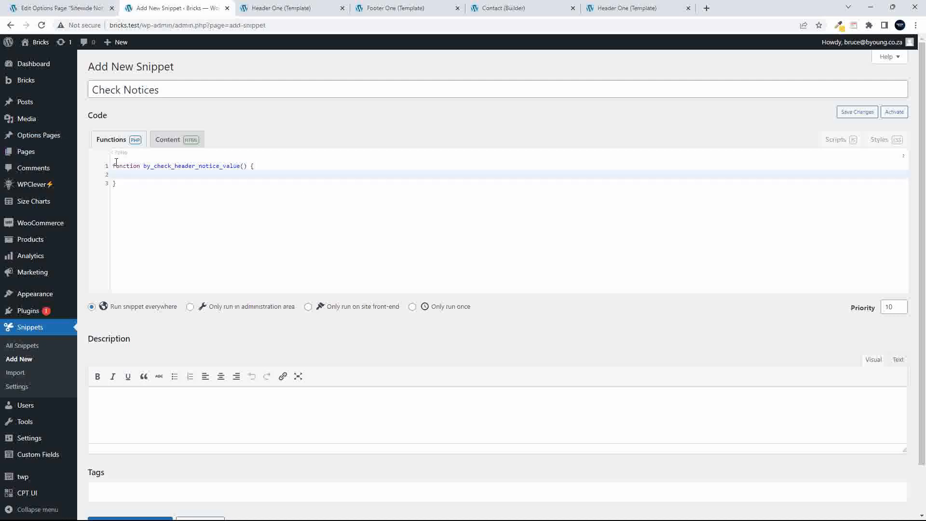
- Add a second empty function by_check_footer_notice_value() below the header function, separated by a blank line
{"action": "left_click", "coordinate": [137, 183]}
{"action": "key", "text": "Return"}
{"action": "key", "text": "Return"}
{"action": "type", "text": "function b"}
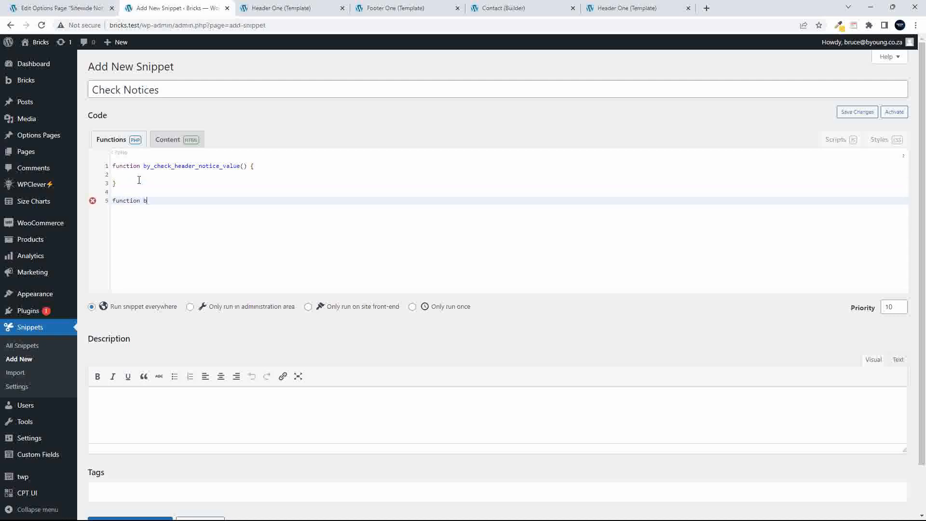
{"action": "type", "text": "y_check_footer_notice_value() {"}
{"action": "key", "text": "Return"}
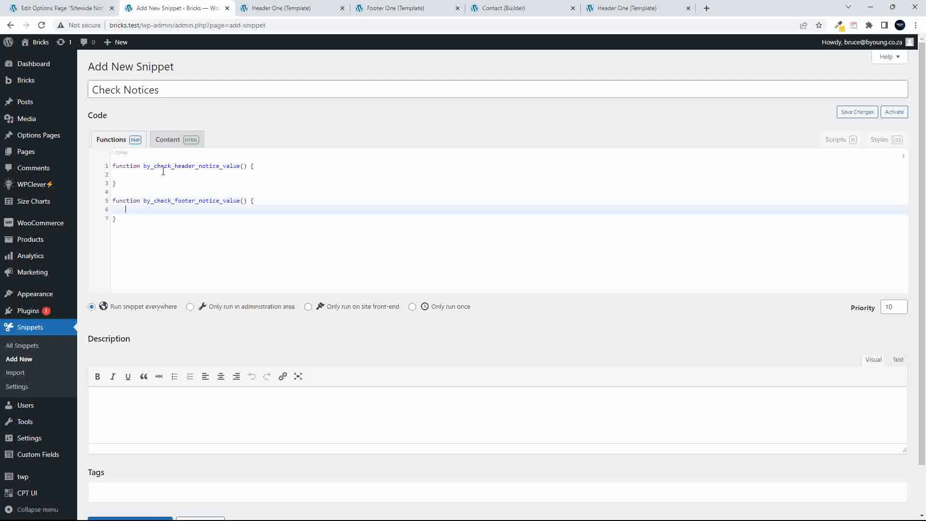
- In the header function, assign $notice a get_field() call for 'header_notice' with an empty string as second argument
{"action": "scroll", "coordinate": [163, 171], "scroll_direction": "up", "scroll_amount": 5}
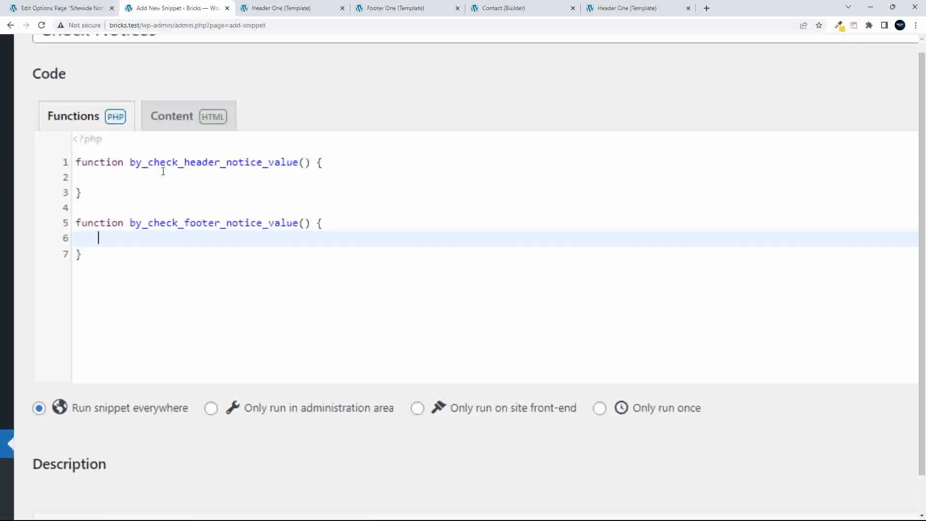
{"action": "left_click", "coordinate": [116, 177]}
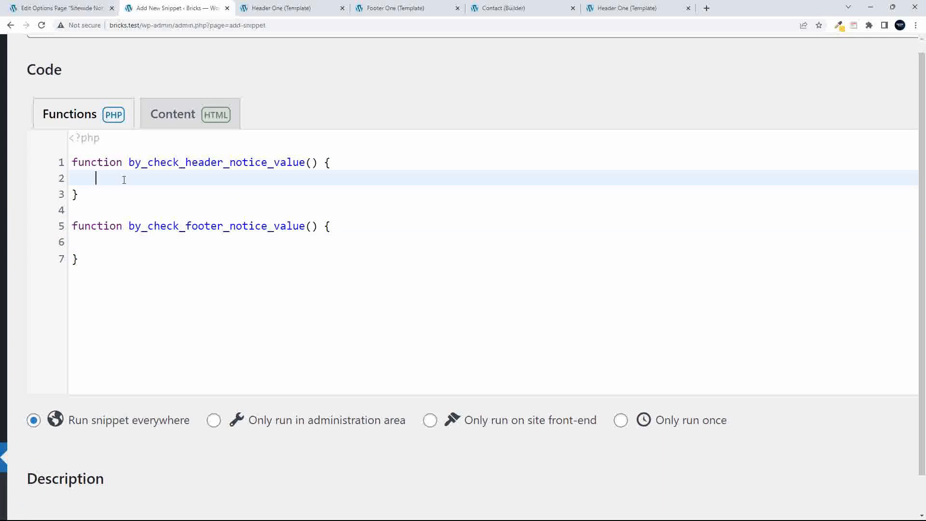
{"action": "type", "text": "$notiver"}
{"action": "key", "text": "BackSpace"}
{"action": "key", "text": "BackSpace"}
{"action": "type", "text": "ce = get_field('"}
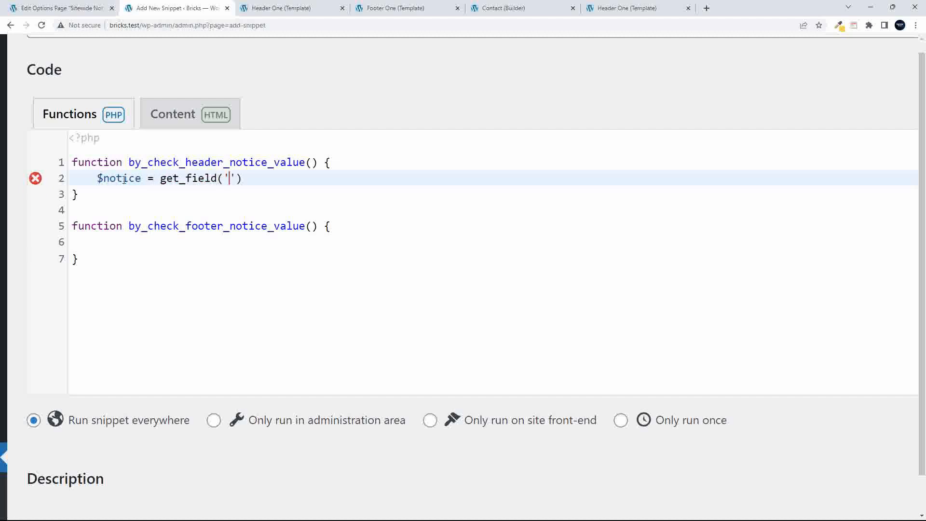
{"action": "key", "text": "Right"}
{"action": "key", "text": "Left"}
{"action": "key", "text": "Left"}
{"action": "type", "text": "header_notice', '"}
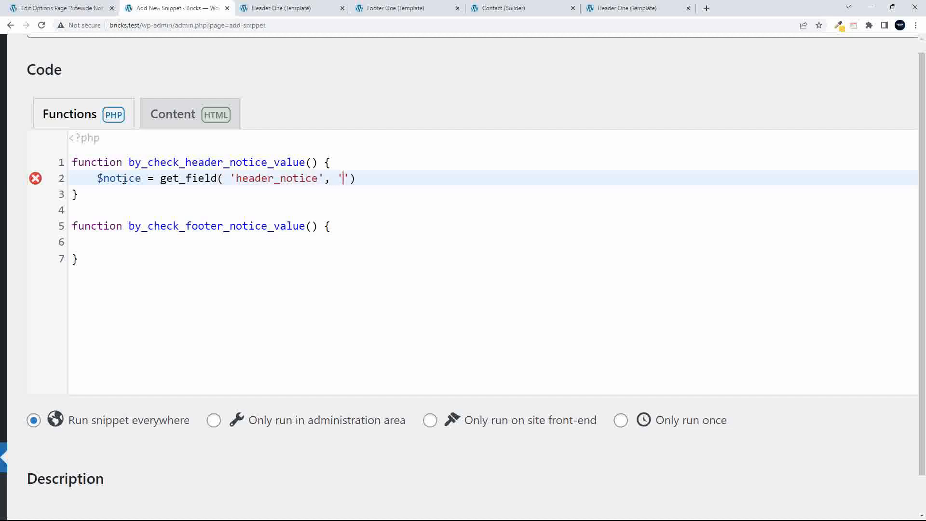
{"action": "type", "text": "' );"}
- Look up the Sitewide Notices options page's post ID and enter '366' as the second get_field() argument
{"action": "left_click", "coordinate": [50, 8]}
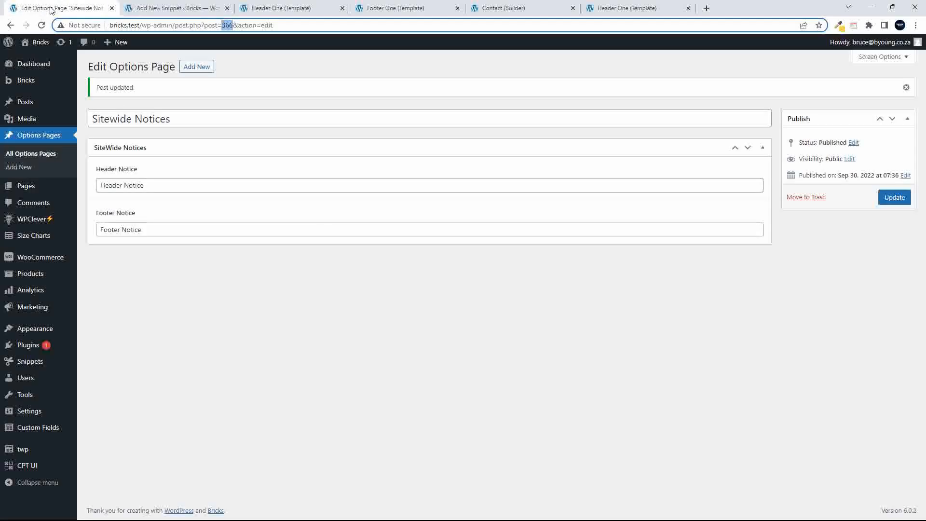
{"action": "left_click", "coordinate": [175, 8]}
{"action": "type", "text": "366' );"}
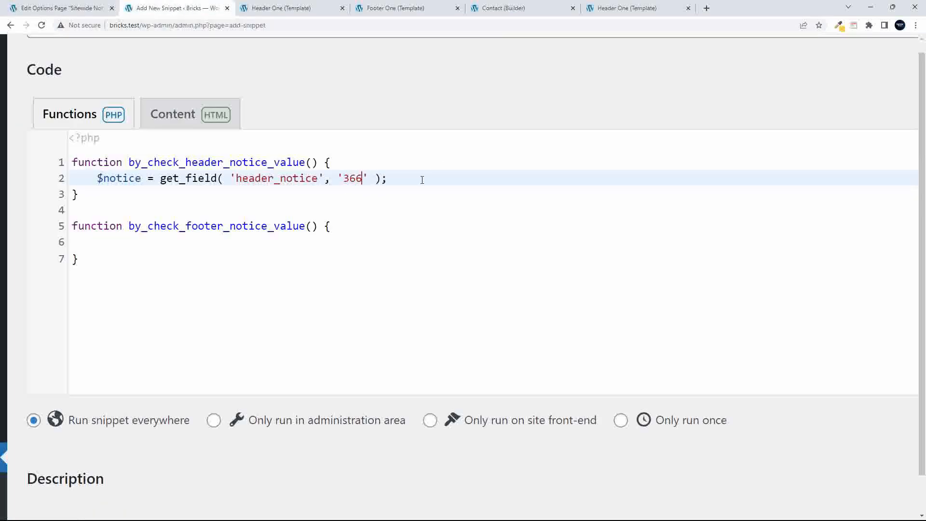
- Below the $notice assignment, add an if( $notice) block that returns the string 'true'
{"action": "key", "text": "Return"}
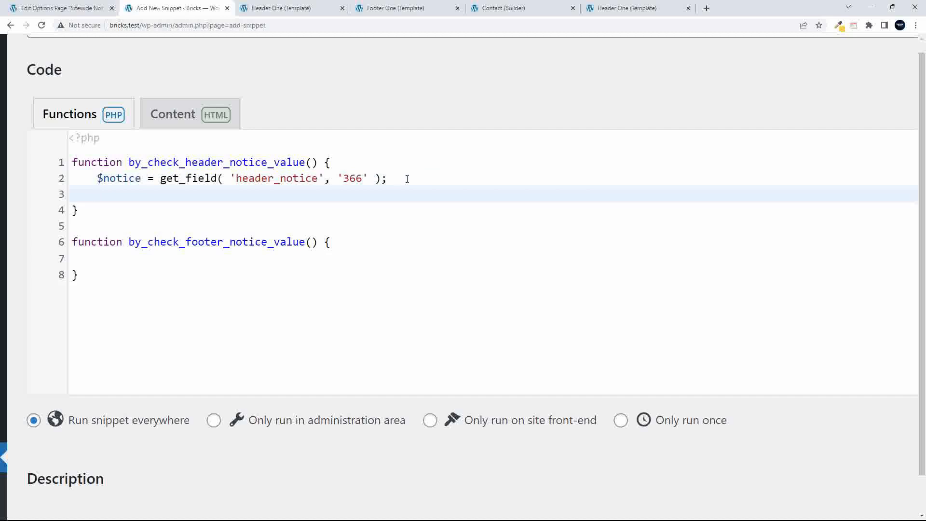
{"action": "type", "text": "if( $notice"}
{"action": "key", "text": "Right"}
{"action": "type", "text": "{"}
{"action": "key", "text": "Return"}
{"action": "type", "text": "return $"}
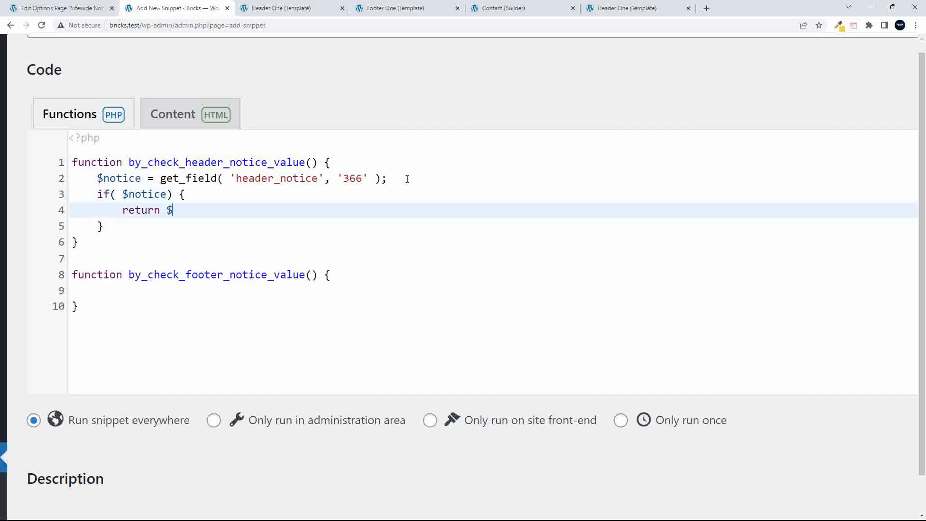
{"action": "type", "text": "true;"}
{"action": "left_click_drag", "start_coordinate": [164, 208], "coordinate": [175, 210]}
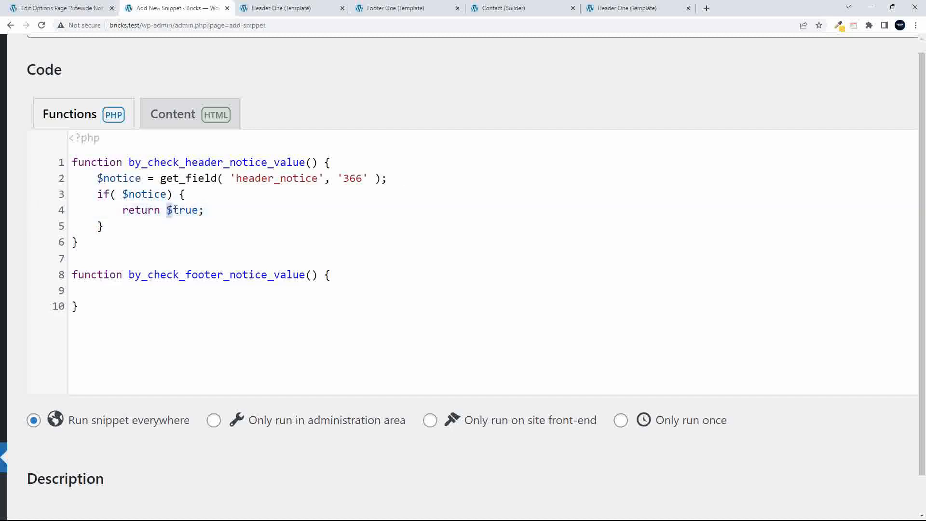
{"action": "type", "text": "'"}
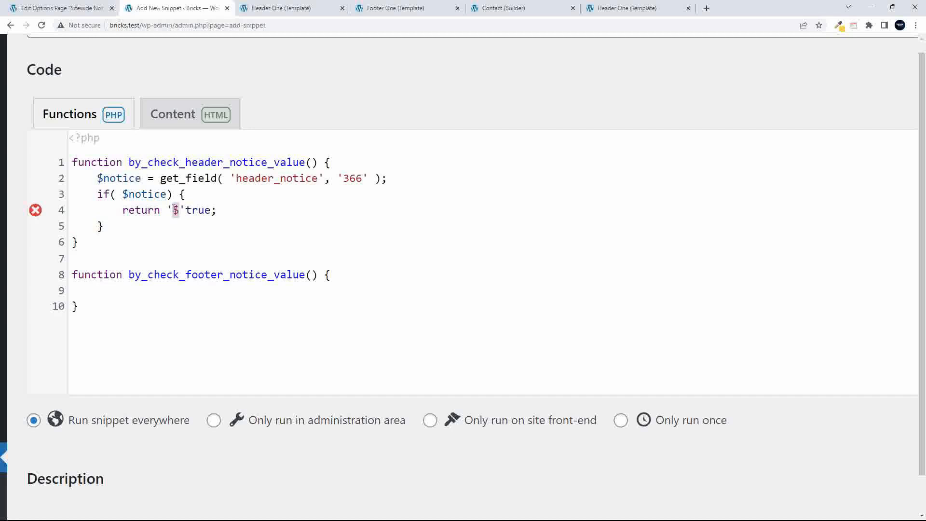
{"action": "key", "text": "BackSpace"}
{"action": "key", "text": "Delete"}
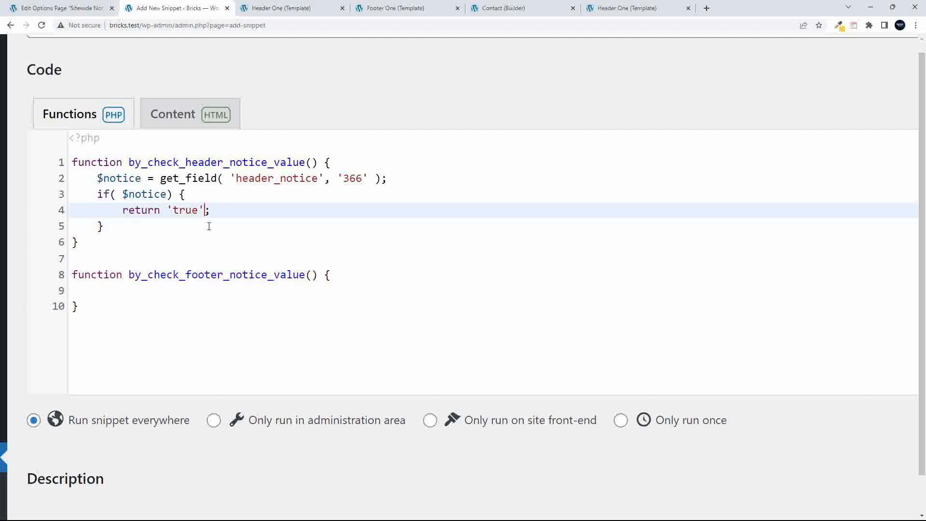
- Copy the header function's body into the footer function, change its field name to 'footer_notice', and save the snippet
{"action": "scroll", "coordinate": [209, 226], "scroll_direction": "left", "scroll_amount": 1}
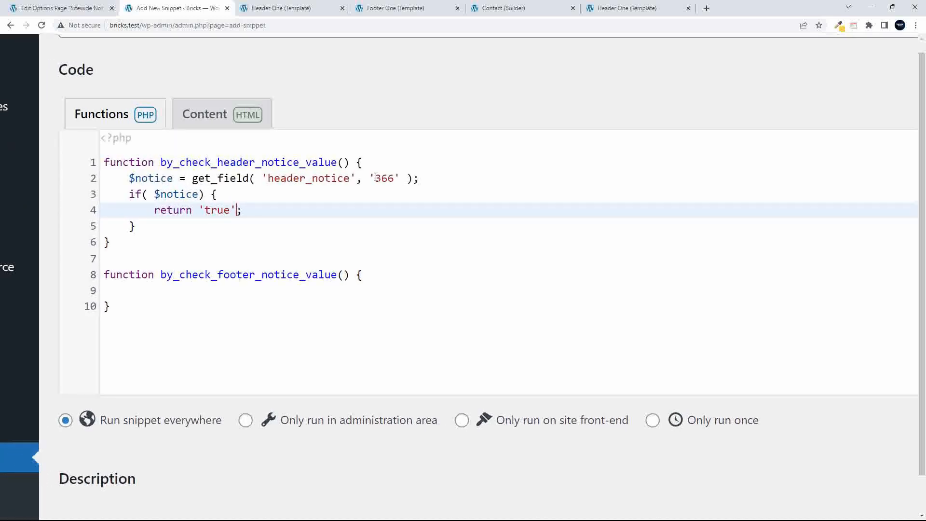
{"action": "left_click_drag", "start_coordinate": [129, 178], "coordinate": [148, 226]}
{"action": "key", "text": "ctrl+c"}
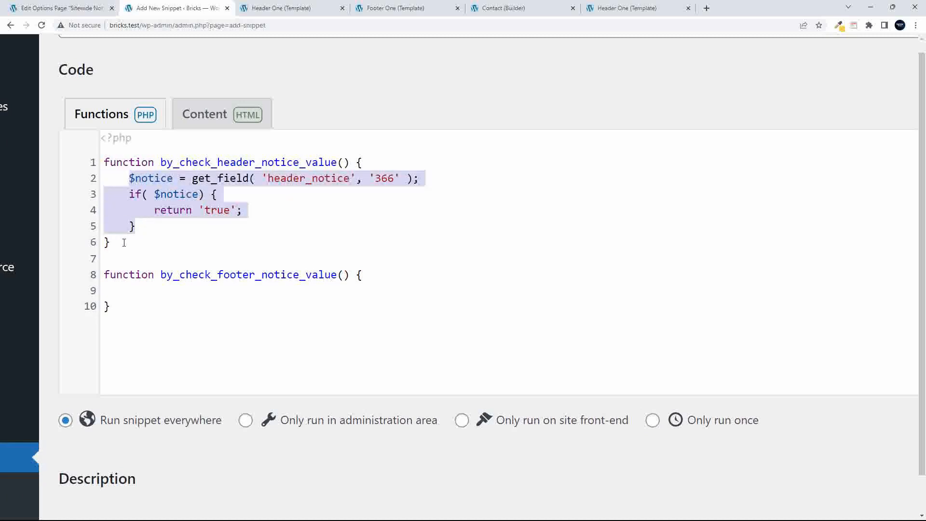
{"action": "left_click", "coordinate": [150, 298]}
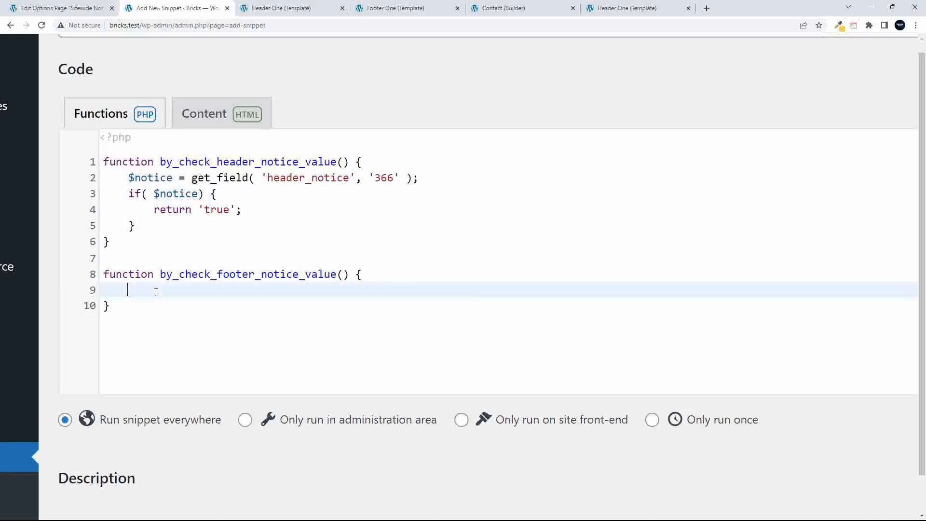
{"action": "key", "text": "ctrl+v"}
{"action": "left_click_drag", "start_coordinate": [251, 290], "coordinate": [292, 293]}
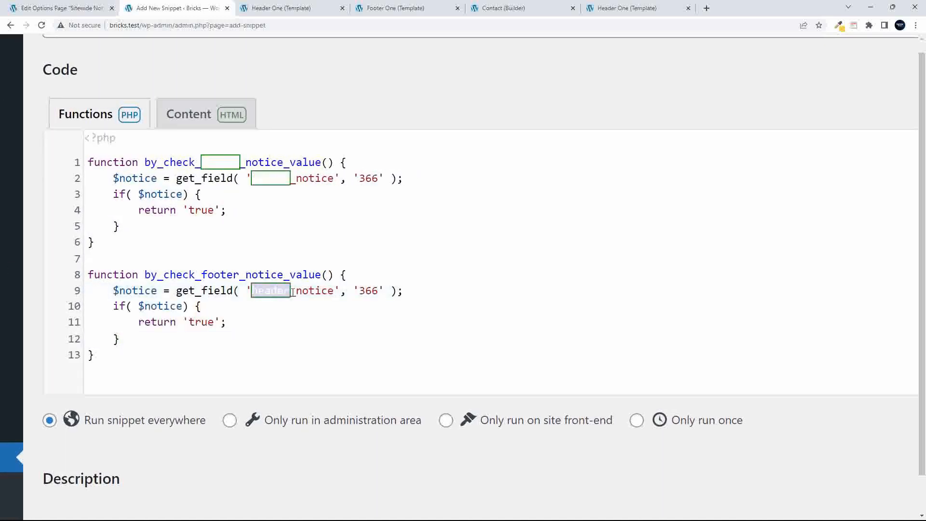
{"action": "type", "text": "footer"}
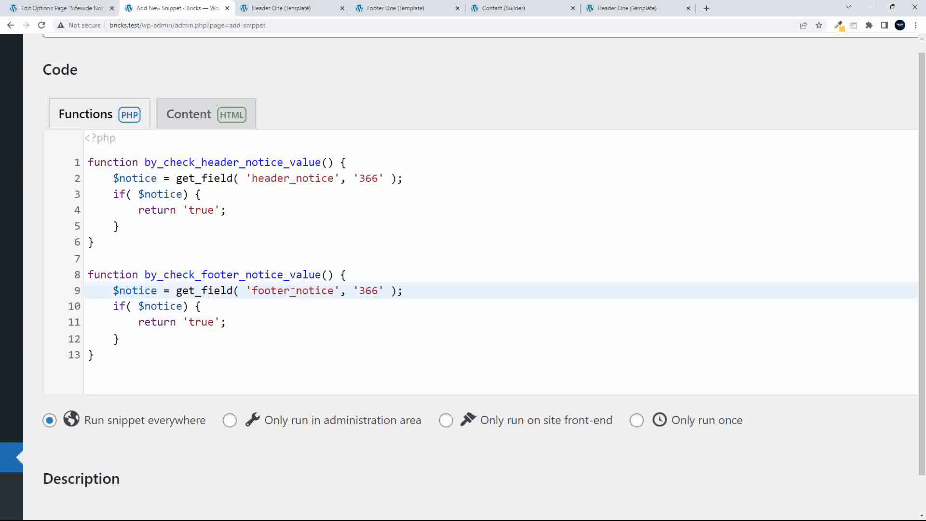
{"action": "key", "text": "ctrl+s"}
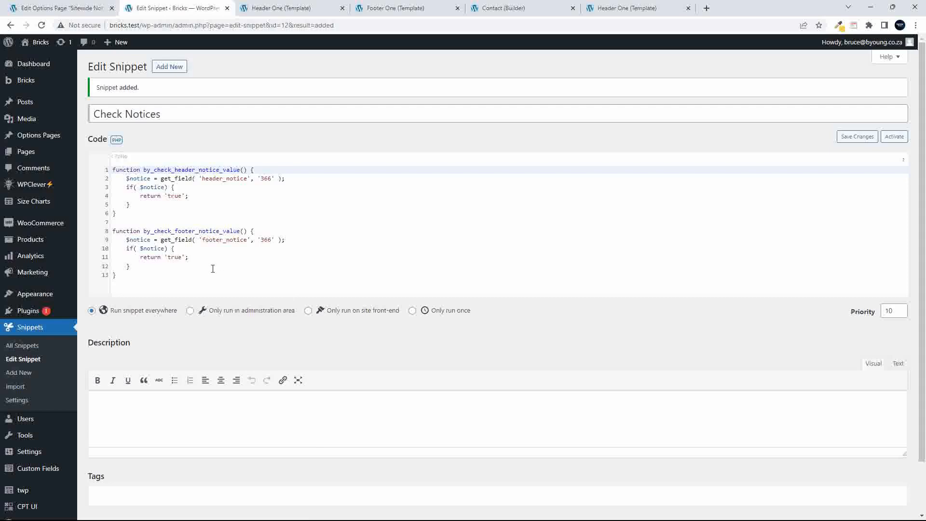
- In the Header One template's builder, open the render conditions of the red header notice section
{"action": "left_click", "coordinate": [282, 9]}
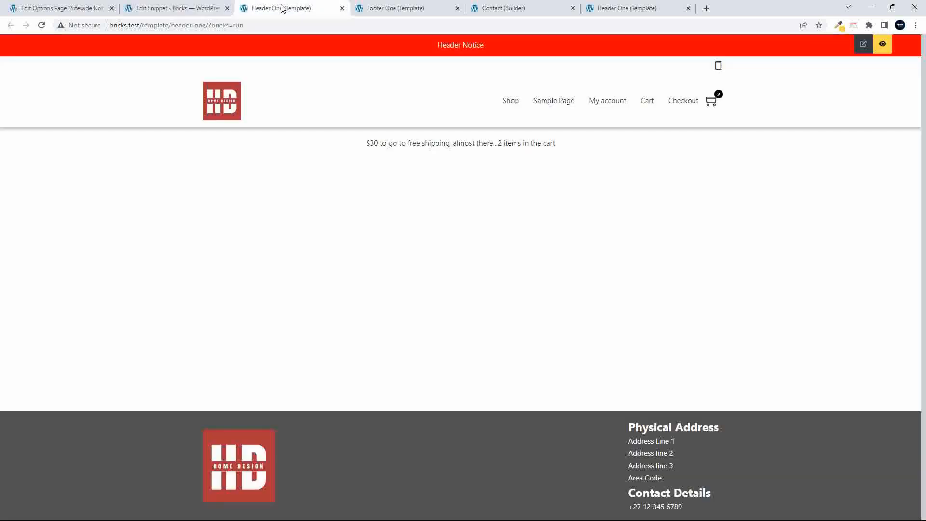
{"action": "left_click", "coordinate": [404, 10]}
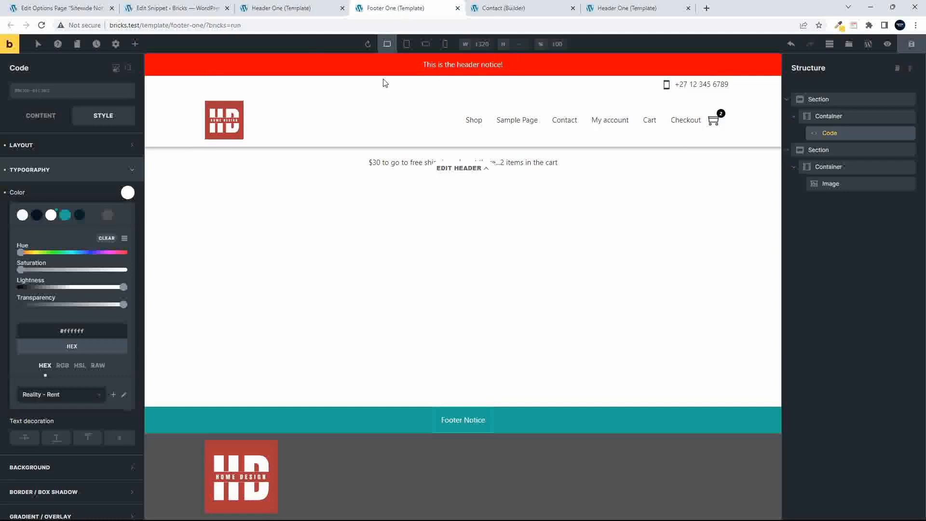
{"action": "left_click", "coordinate": [272, 8]}
{"action": "left_click", "coordinate": [882, 44]}
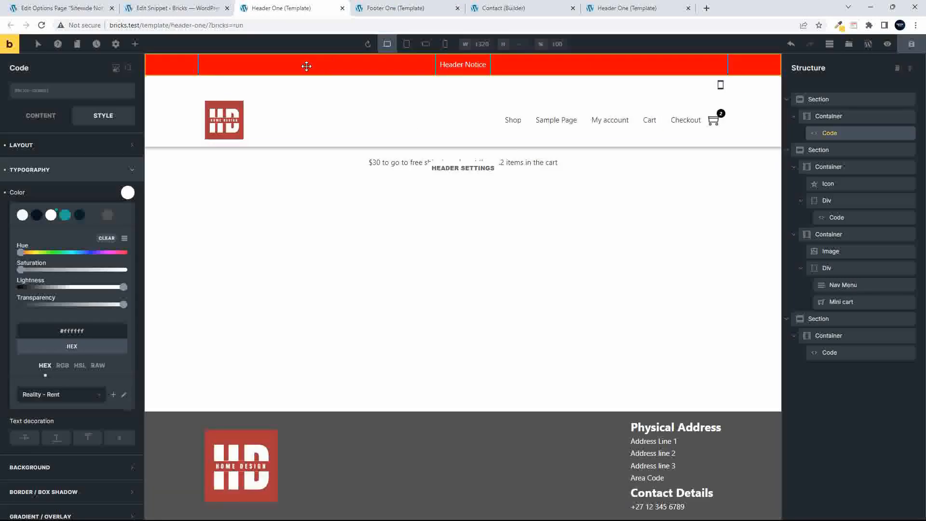
{"action": "left_click", "coordinate": [832, 100]}
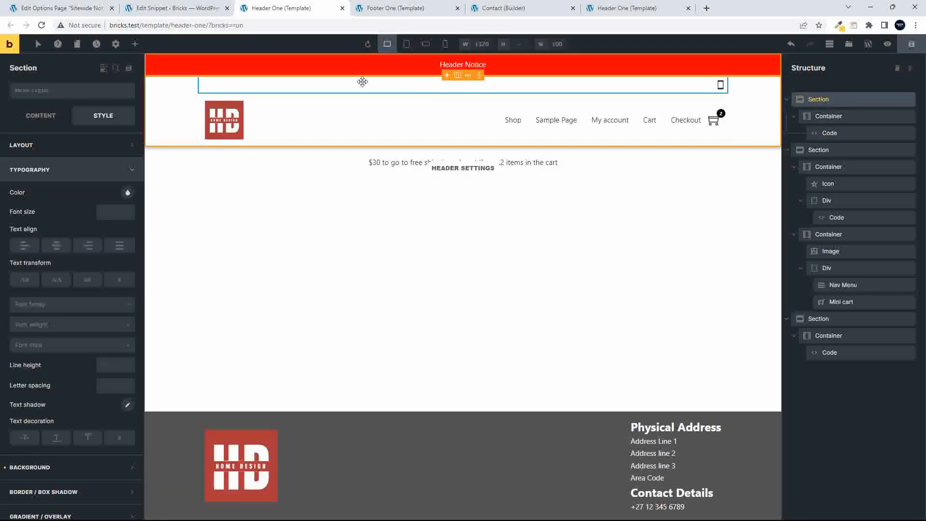
{"action": "left_click", "coordinate": [104, 68]}
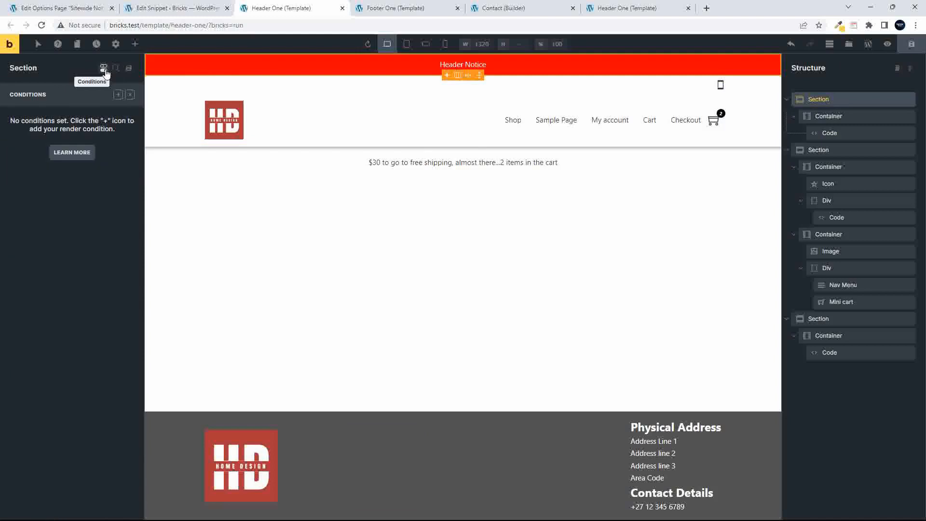
- Copy the function name by_check_header_notice_value from the Check Notices snippet and return to the Header One template
{"action": "left_click", "coordinate": [161, 11]}
{"action": "double_click", "coordinate": [183, 170]}
{"action": "key", "text": "ctrl+c"}
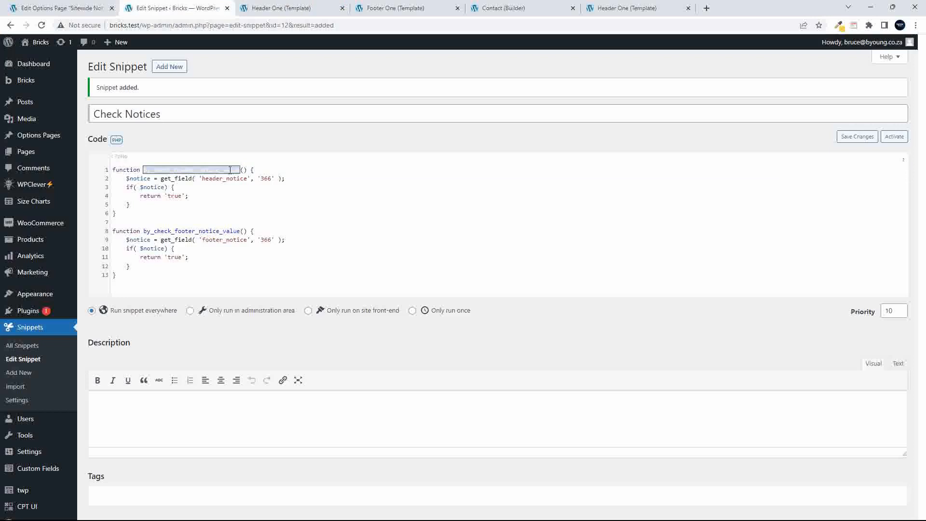
{"action": "left_click", "coordinate": [290, 8]}
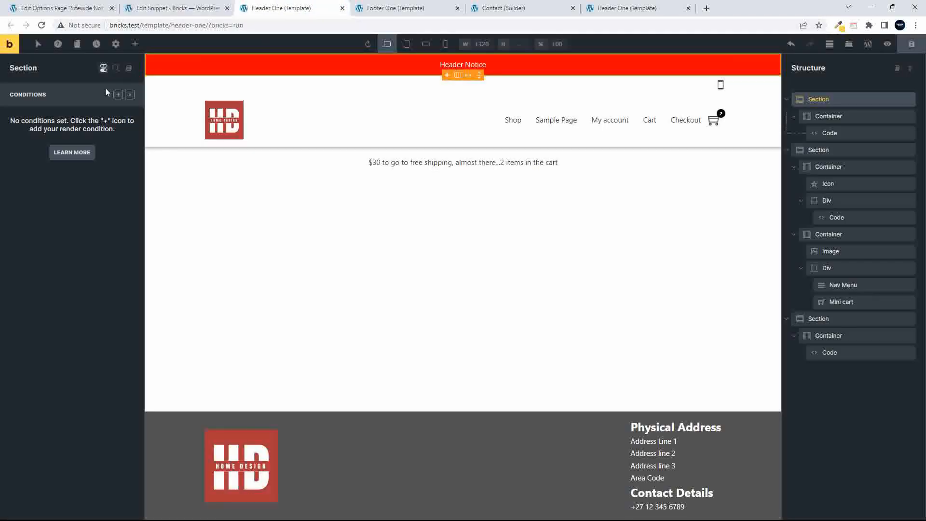
- Add a Dynamic data render condition to the header notice section and choose Output PHP function as its dynamic tag
{"action": "left_click", "coordinate": [102, 68]}
{"action": "left_click", "coordinate": [103, 70]}
{"action": "left_click", "coordinate": [118, 94]}
{"action": "left_click", "coordinate": [109, 145]}
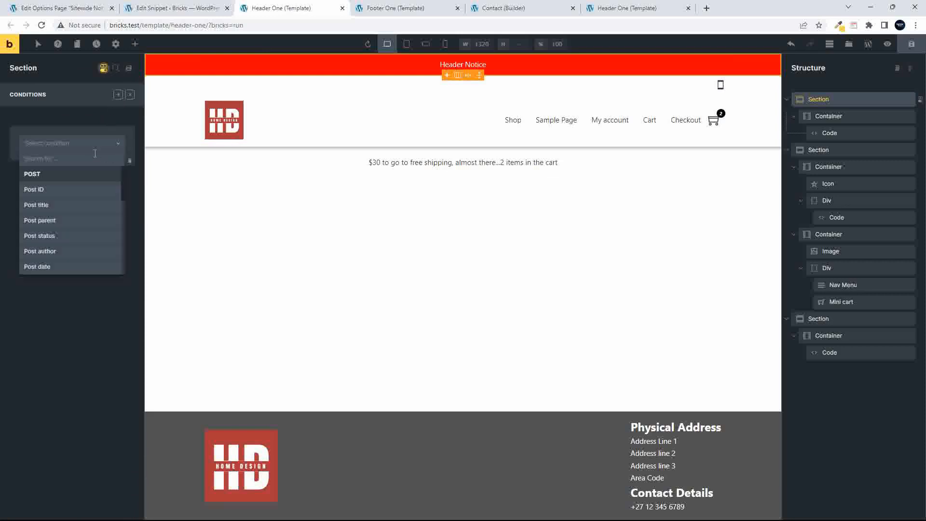
{"action": "type", "text": "dyn"}
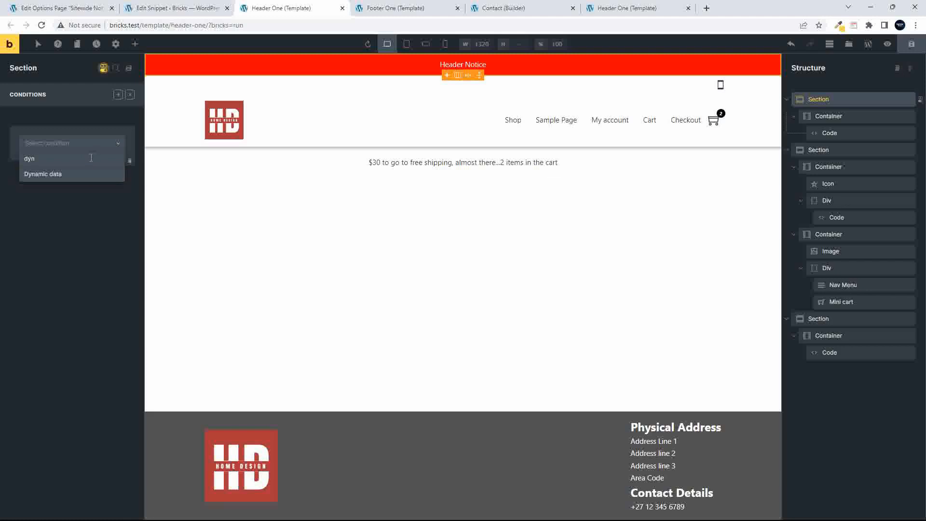
{"action": "left_click", "coordinate": [65, 175]}
{"action": "left_click", "coordinate": [118, 166]}
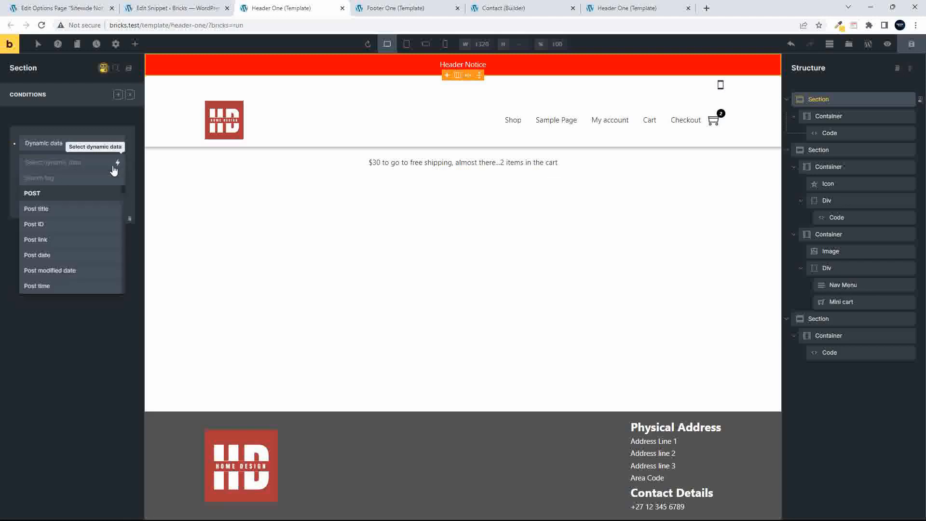
{"action": "type", "text": "php"}
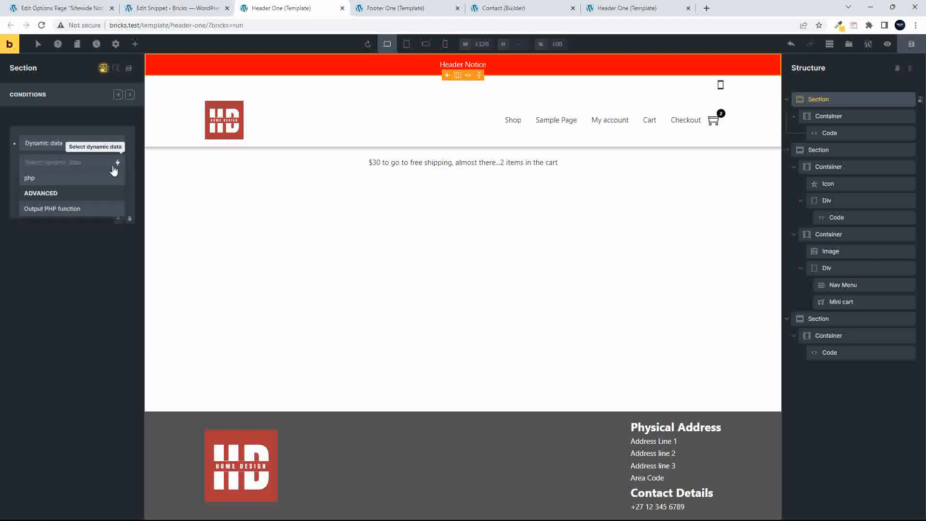
{"action": "left_click", "coordinate": [58, 208]}
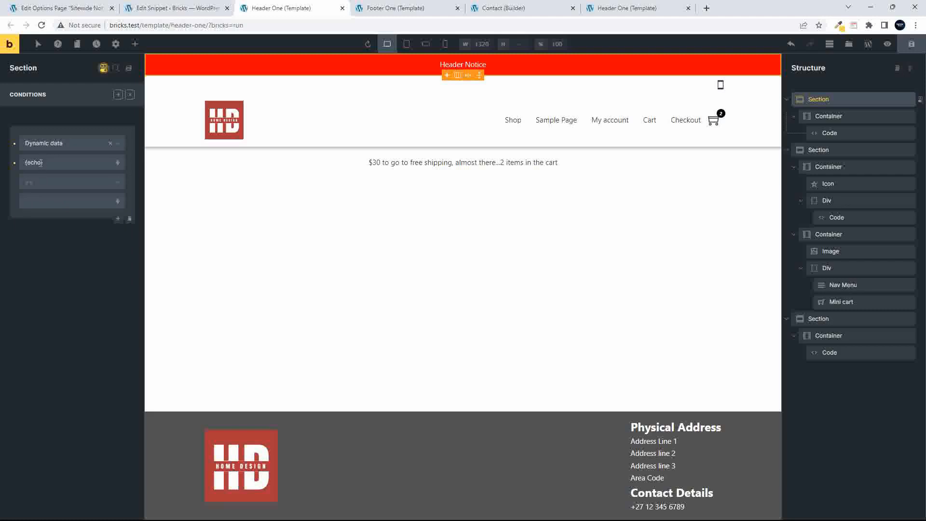
- Complete the echo tag with by_check_header_notice_value, set the comparison value to true, and save the Header One template
{"action": "key", "text": "ctrl+v"}
{"action": "left_click", "coordinate": [40, 202]}
{"action": "left_click", "coordinate": [911, 47]}
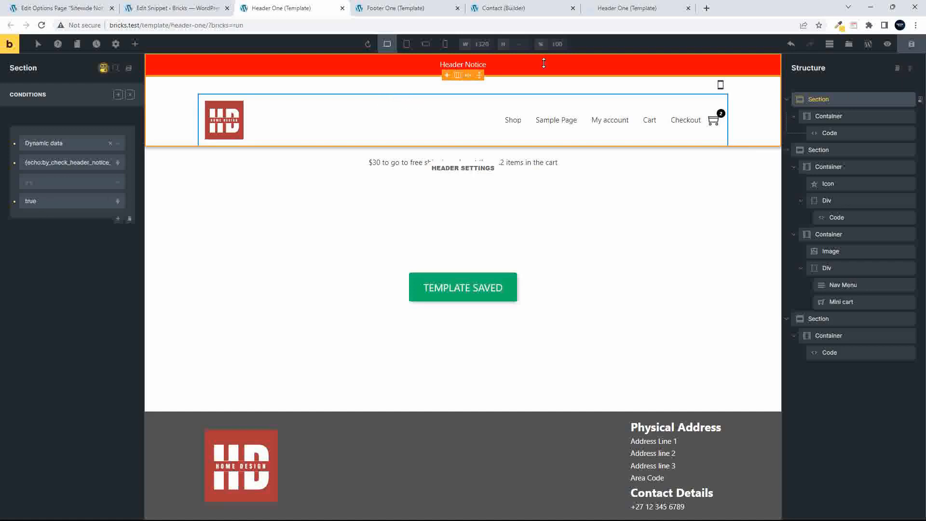
- Reload the Header One front-end page to check the header notice, then review the Check Notices snippet and return to the builder
{"action": "left_click", "coordinate": [635, 11]}
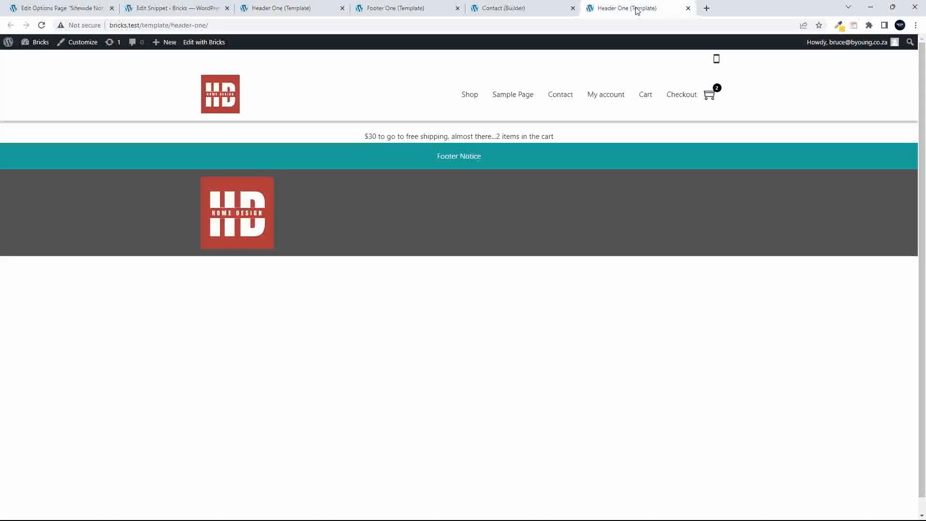
{"action": "left_click", "coordinate": [41, 25]}
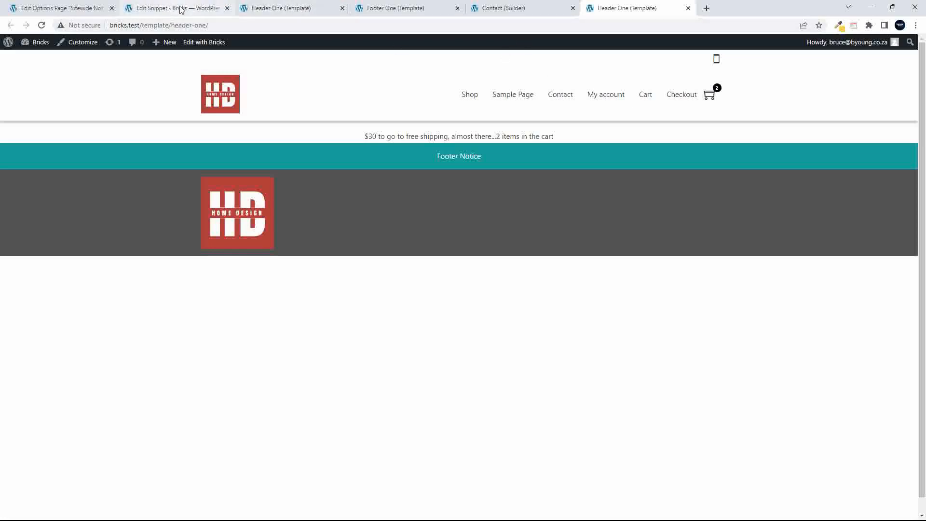
{"action": "left_click", "coordinate": [521, 8]}
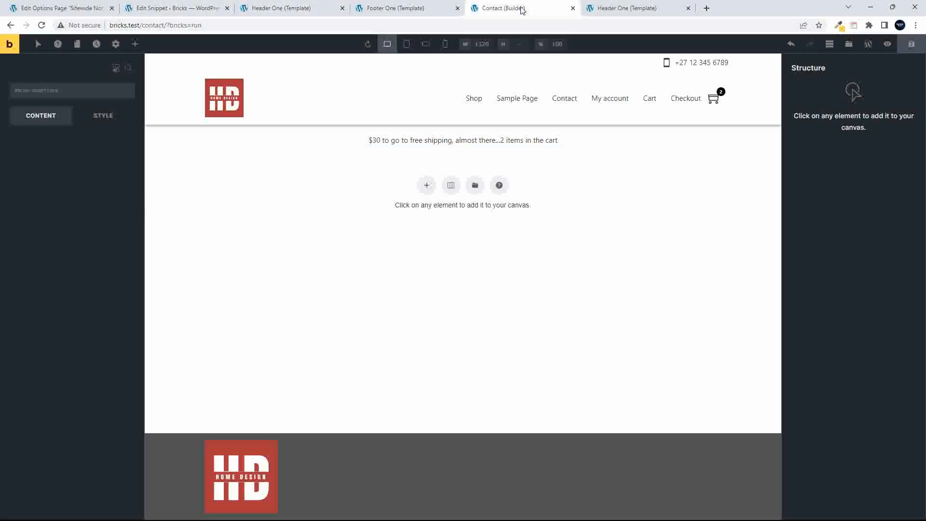
{"action": "left_click", "coordinate": [661, 9]}
{"action": "left_click", "coordinate": [92, 8]}
{"action": "left_click", "coordinate": [175, 10]}
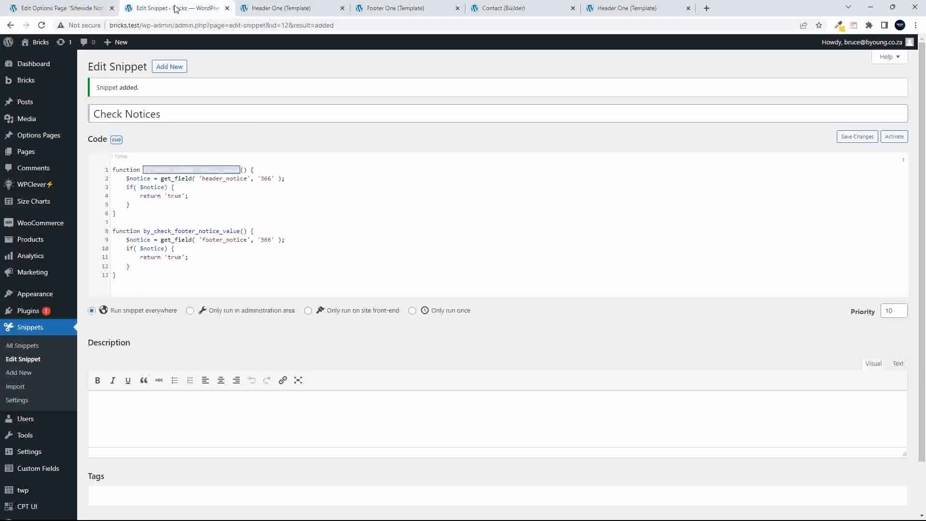
{"action": "left_click", "coordinate": [309, 8]}
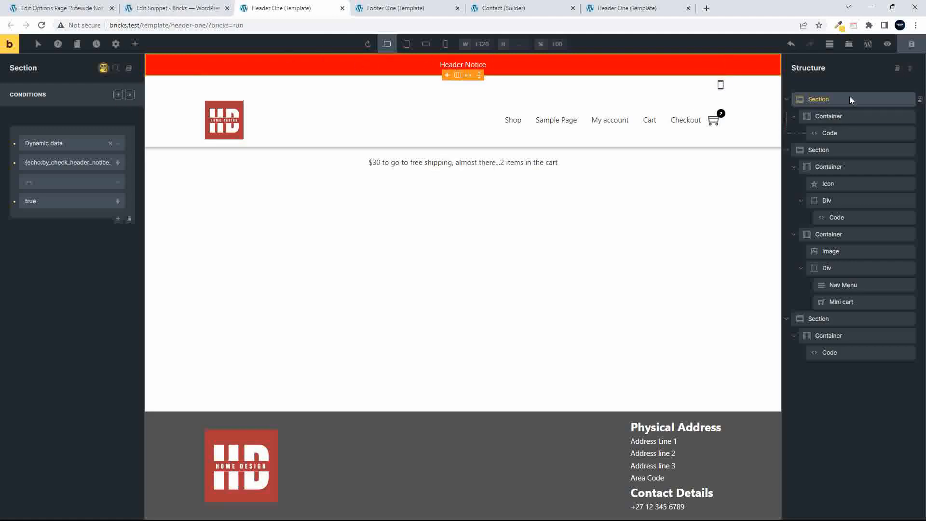
- Set the header notice condition's comparison operator to == and save the template
{"action": "left_click", "coordinate": [54, 185]}
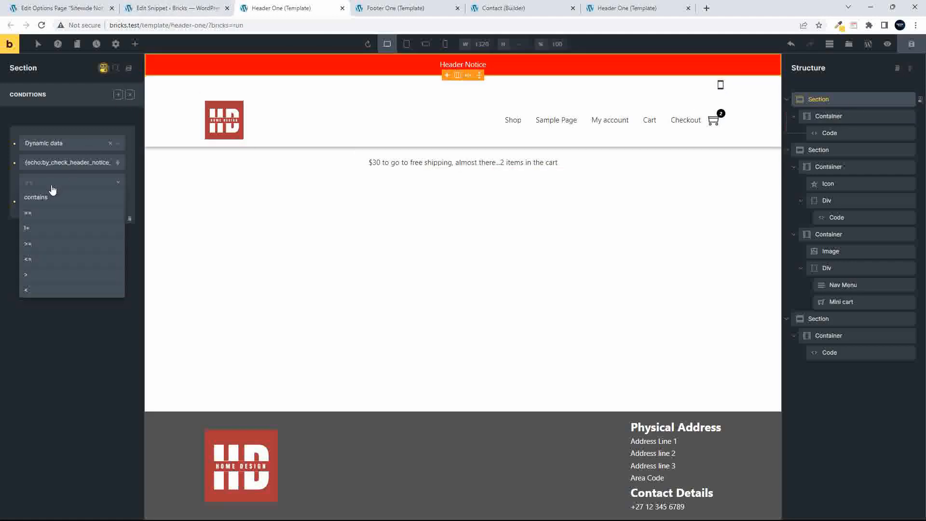
{"action": "left_click", "coordinate": [54, 213]}
{"action": "left_click", "coordinate": [911, 43]}
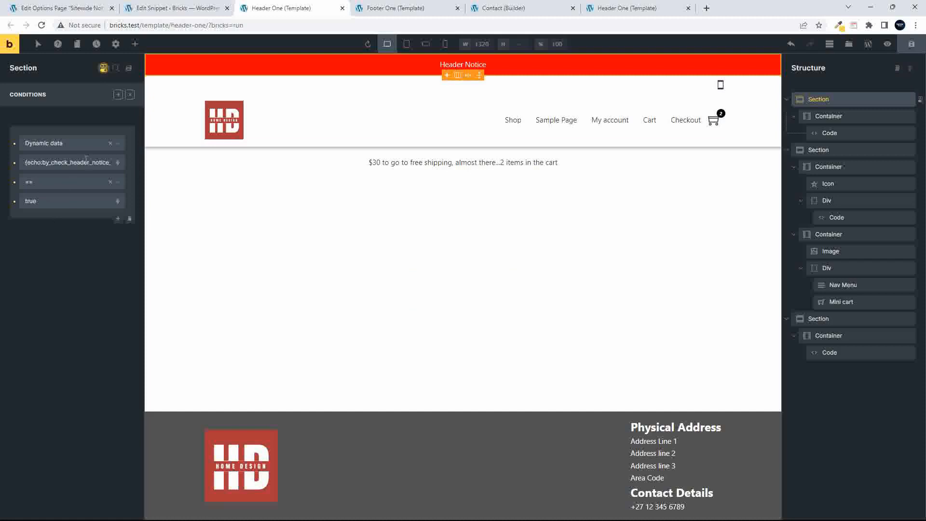
- Check the function name in the header condition, reload the Header One front-end page, and return to the section's conditions
{"action": "left_click_drag", "start_coordinate": [91, 162], "coordinate": [113, 162]}
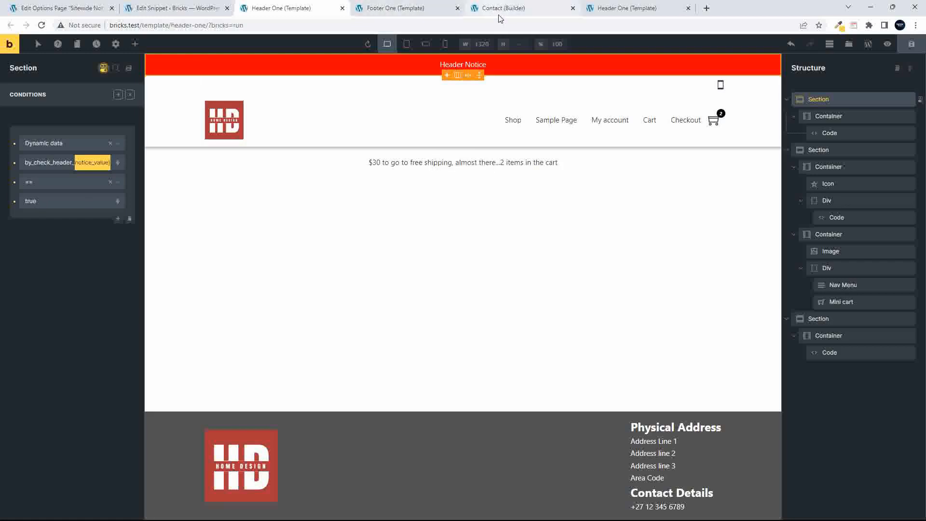
{"action": "left_click", "coordinate": [627, 8]}
{"action": "left_click", "coordinate": [42, 25]}
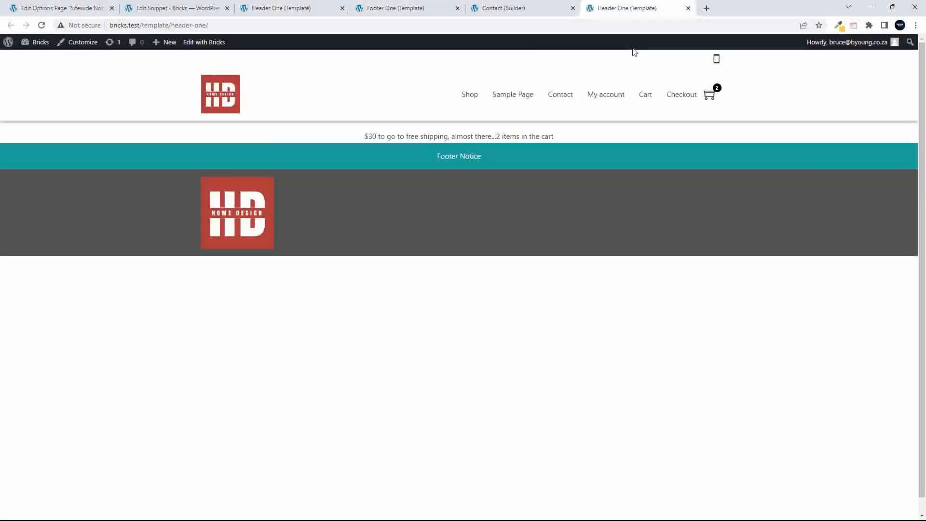
{"action": "left_click", "coordinate": [268, 7]}
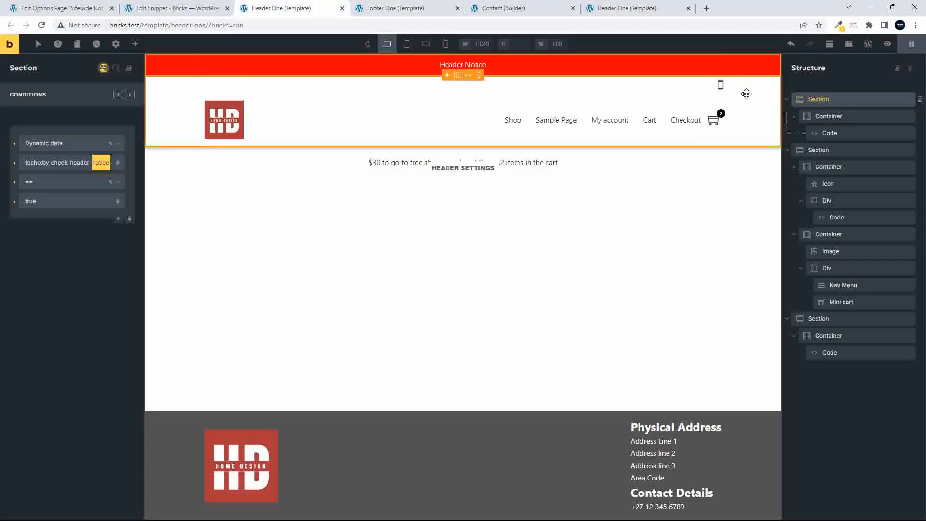
{"action": "left_click", "coordinate": [845, 100]}
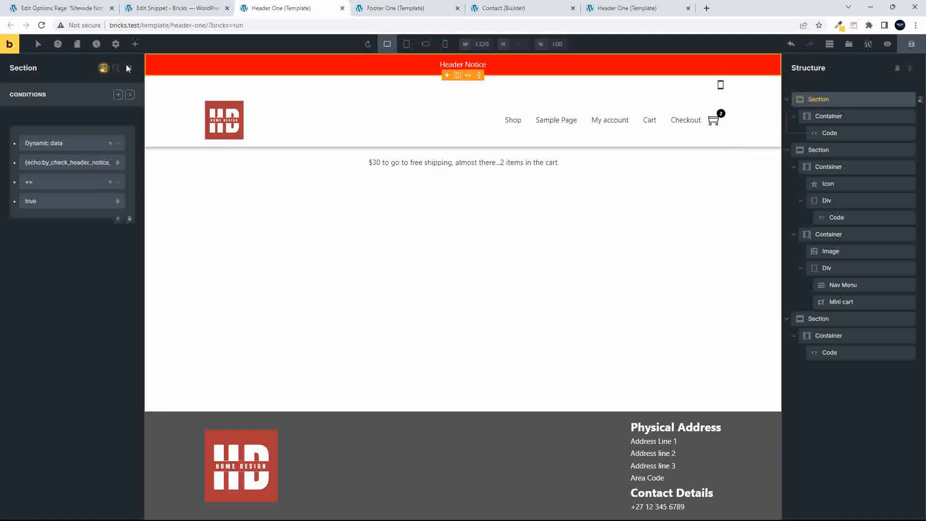
- Save and activate the Check Notices snippet
{"action": "left_click", "coordinate": [165, 8]}
{"action": "scroll", "coordinate": [174, 316], "scroll_direction": "down", "scroll_amount": 1}
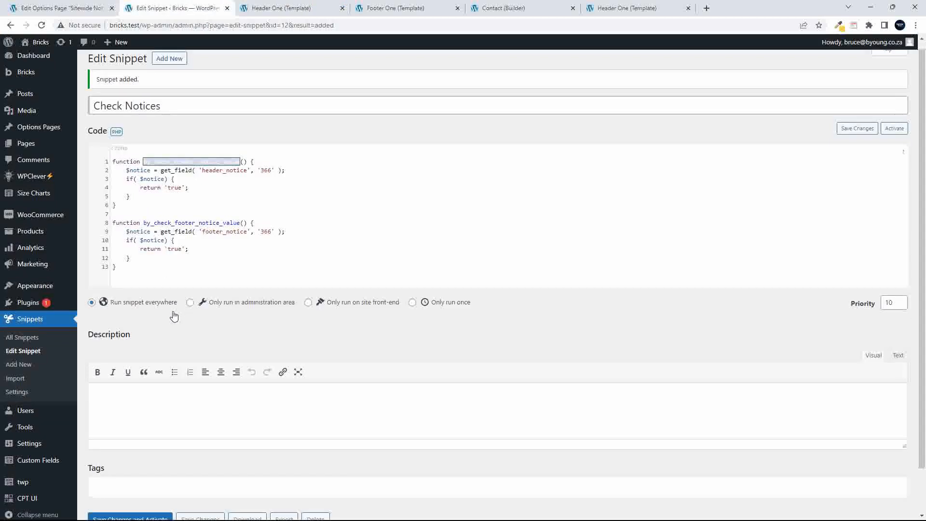
{"action": "scroll", "coordinate": [174, 315], "scroll_direction": "down", "scroll_amount": 1}
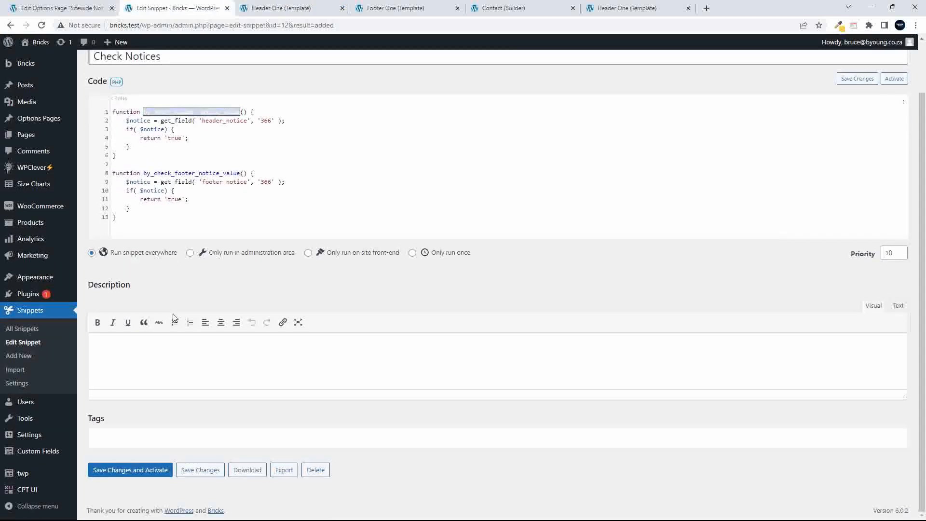
{"action": "left_click", "coordinate": [142, 475]}
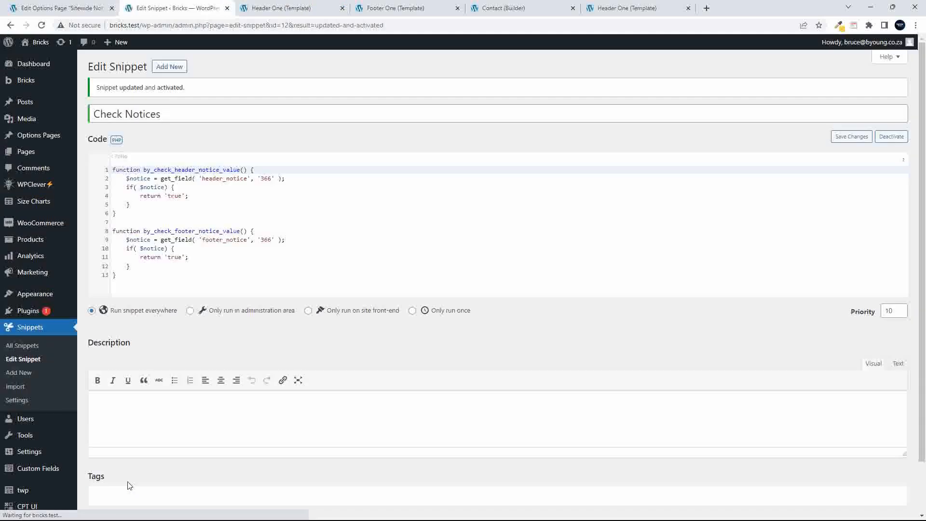
- Look over the activated snippet and reload the Header One front-end page to check the header notice
{"action": "left_click", "coordinate": [253, 259]}
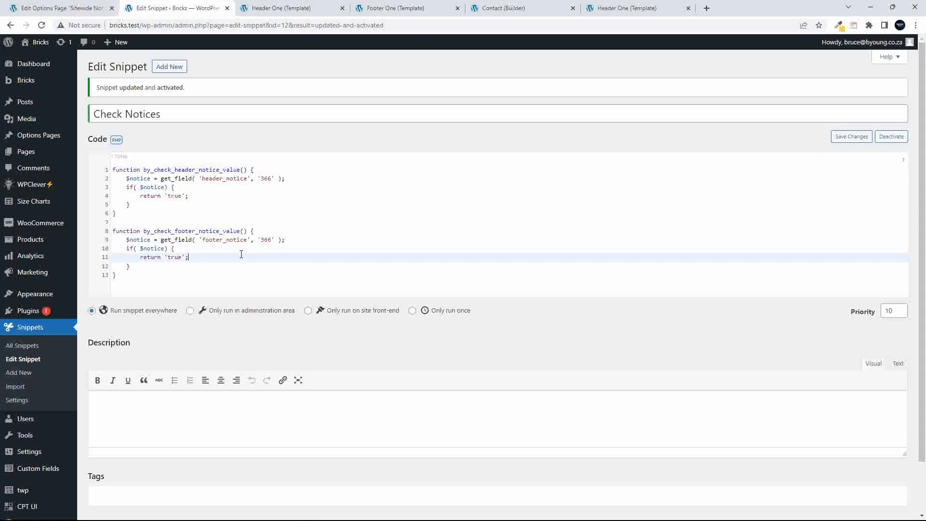
{"action": "scroll", "coordinate": [203, 342], "scroll_direction": "down", "scroll_amount": 2}
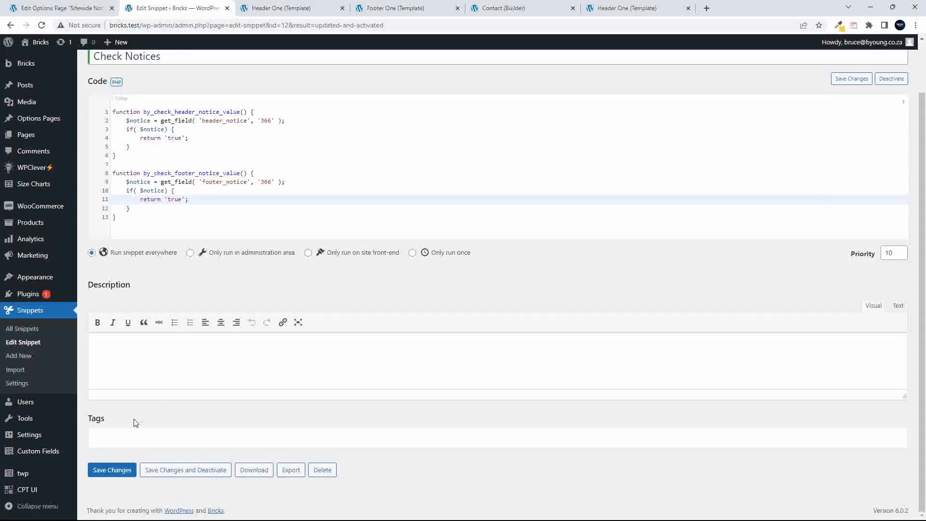
{"action": "scroll", "coordinate": [285, 201], "scroll_direction": "up", "scroll_amount": 1}
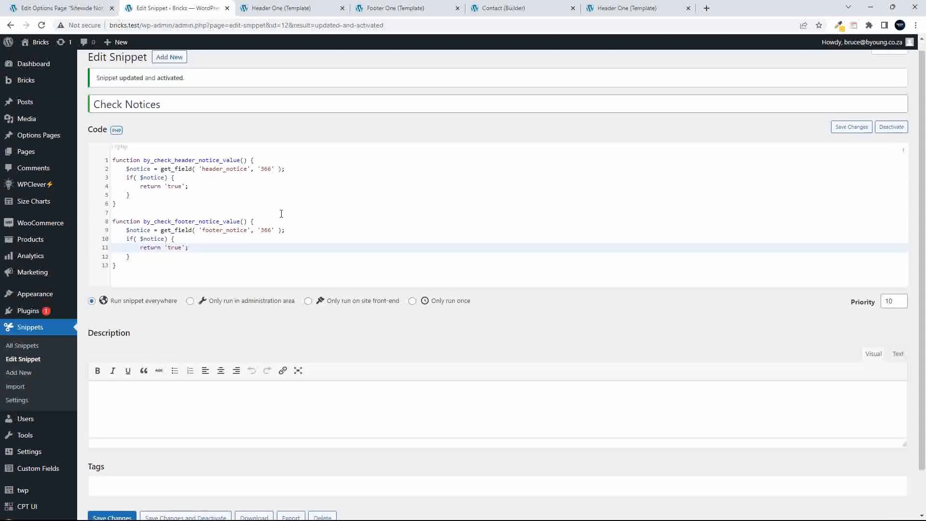
{"action": "left_click", "coordinate": [630, 10]}
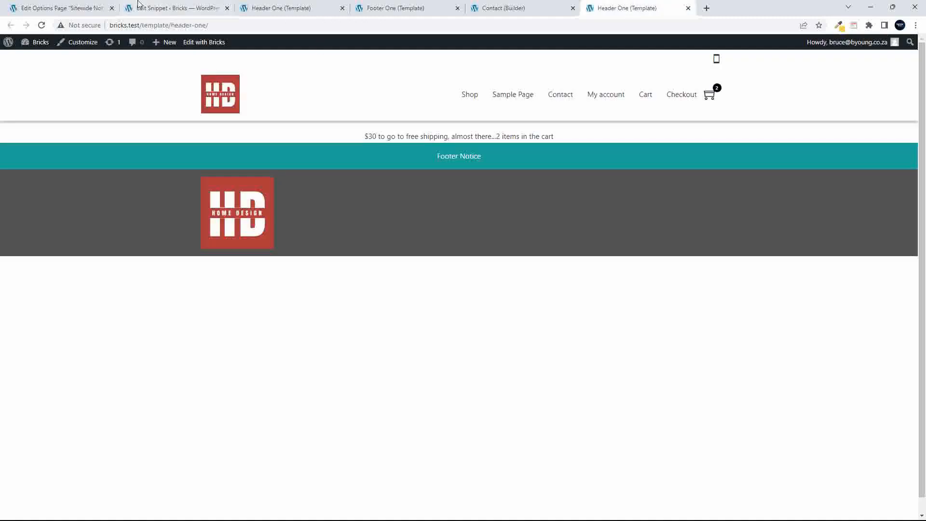
{"action": "left_click", "coordinate": [42, 27]}
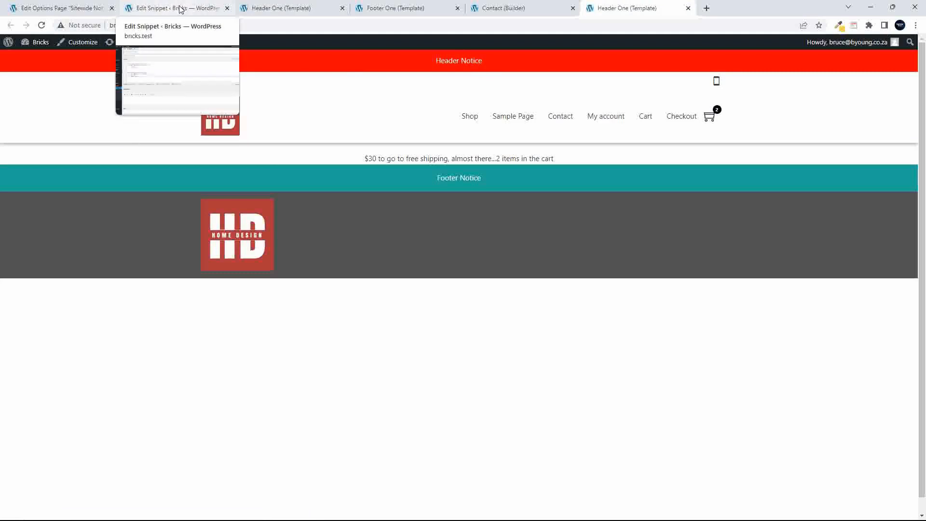
- Copy the function name by_check_footer_notice_value from the Check Notices snippet and return to the Footer One template
{"action": "left_click", "coordinate": [393, 9]}
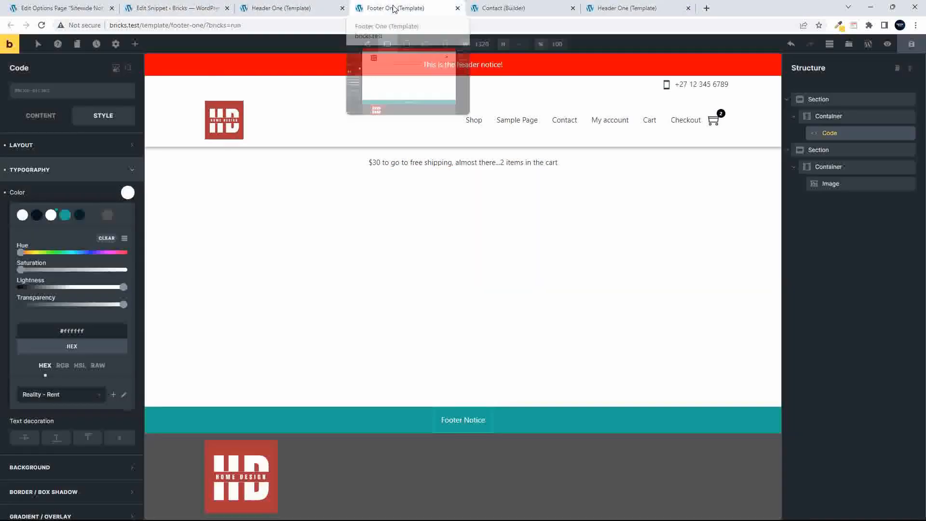
{"action": "left_click", "coordinate": [159, 8]}
{"action": "double_click", "coordinate": [172, 222]}
{"action": "key", "text": "ctrl+c"}
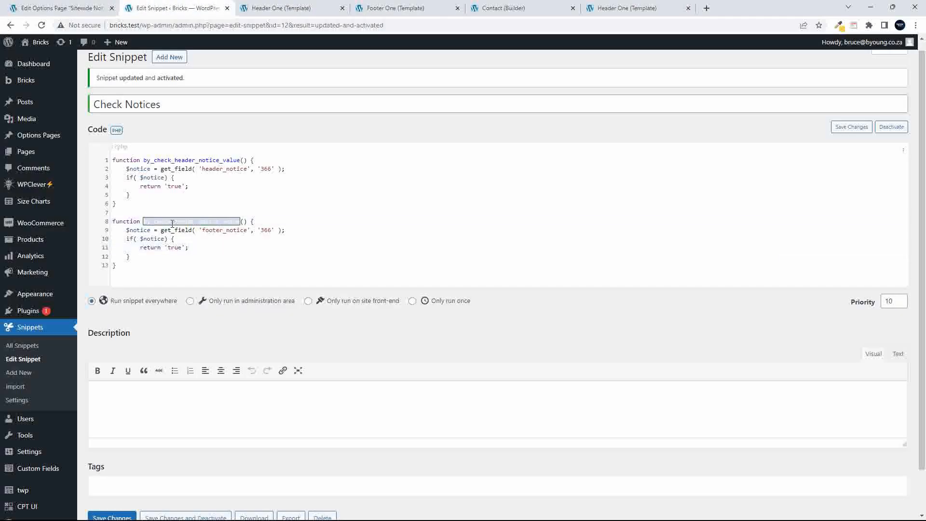
{"action": "left_click", "coordinate": [401, 8]}
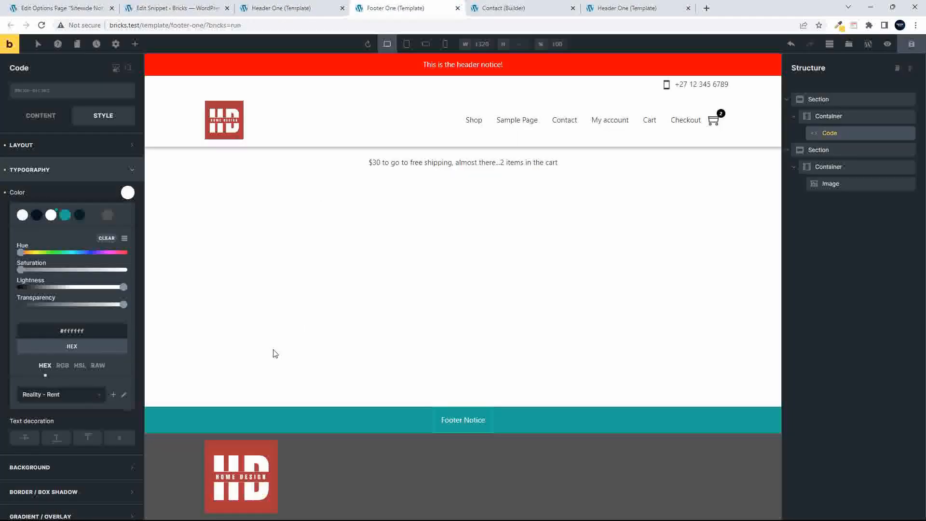
- Add a Dynamic data render condition to the teal footer notice section and choose Output PHP function as its dynamic tag
{"action": "left_click", "coordinate": [826, 105]}
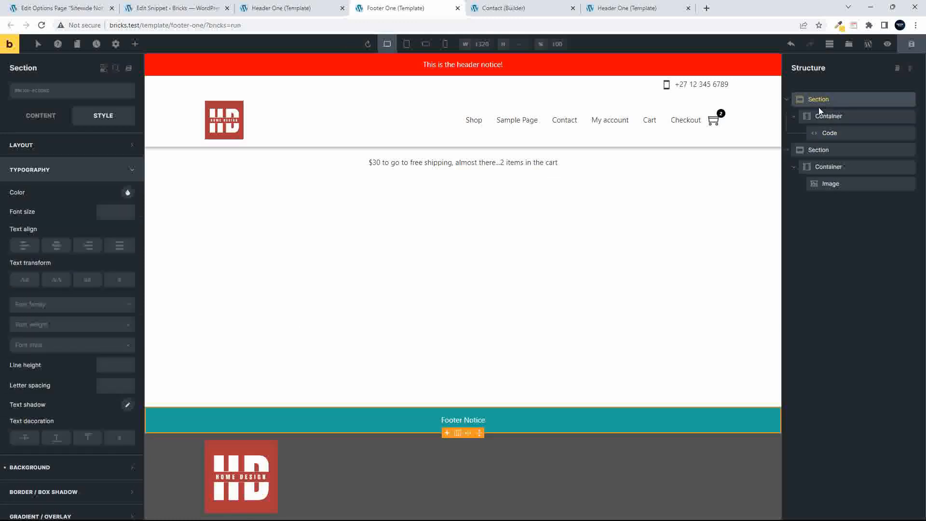
{"action": "left_click", "coordinate": [103, 69]}
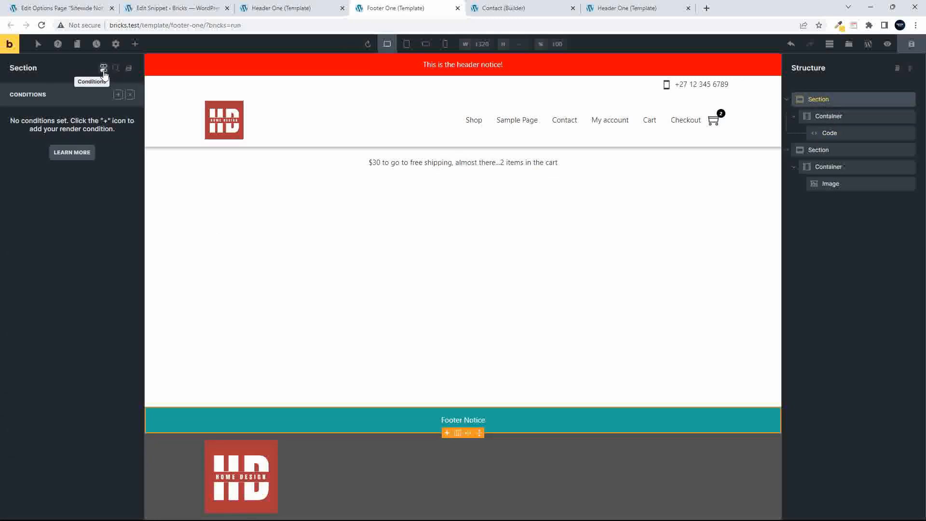
{"action": "left_click", "coordinate": [117, 96]}
{"action": "left_click", "coordinate": [115, 146]}
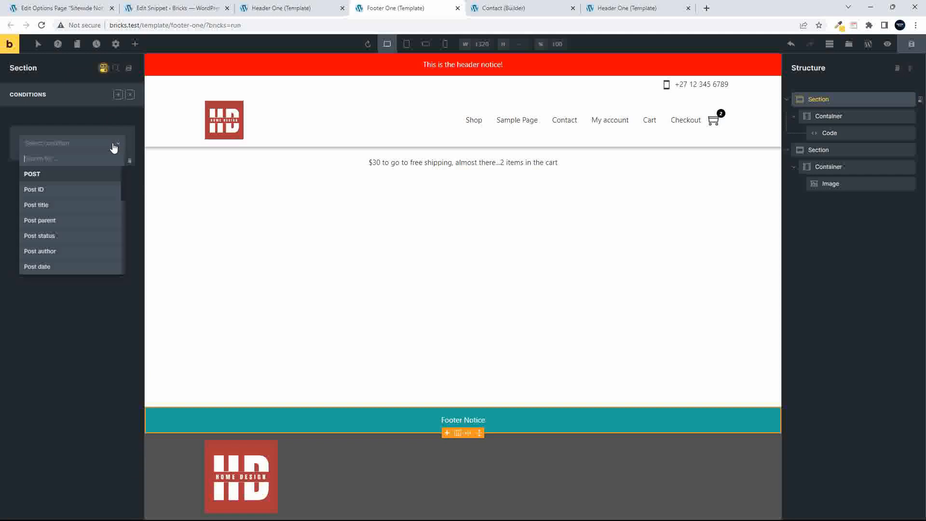
{"action": "type", "text": "dyn"}
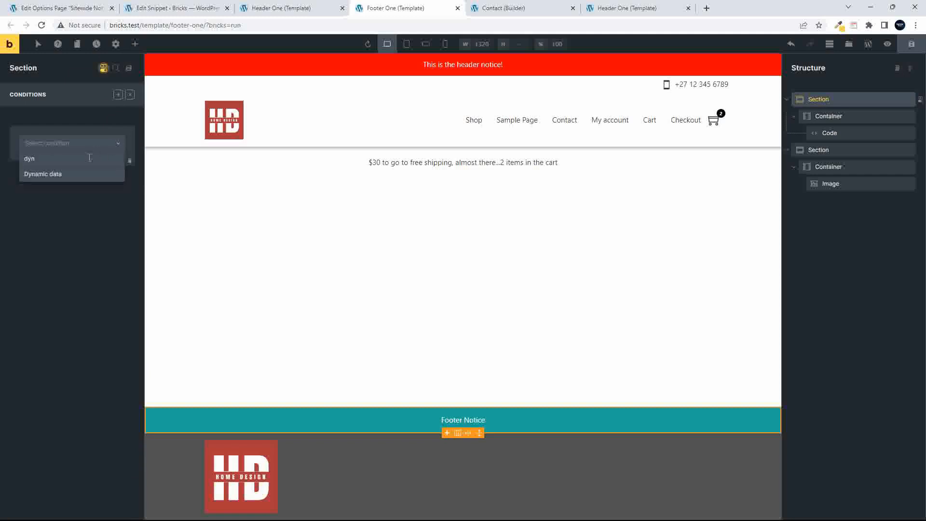
{"action": "left_click", "coordinate": [66, 174]}
{"action": "left_click", "coordinate": [114, 165]}
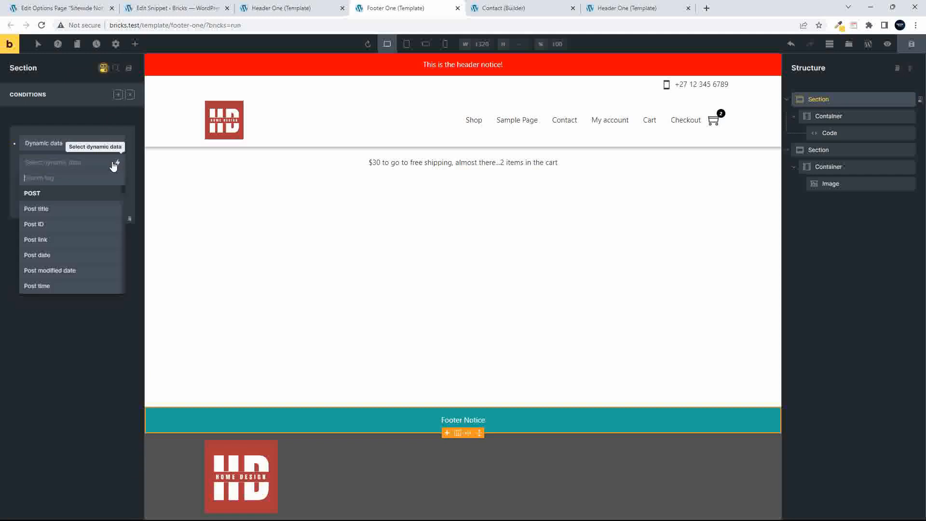
{"action": "type", "text": "php"}
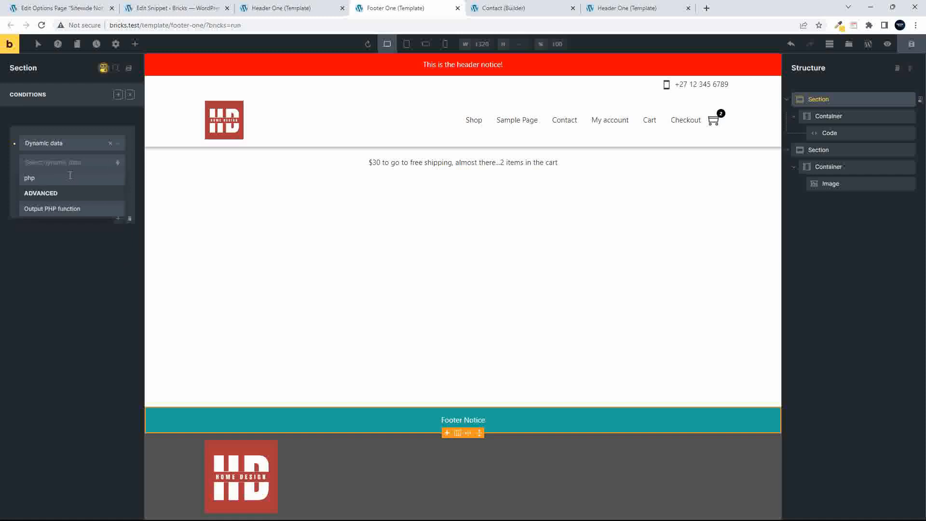
{"action": "left_click", "coordinate": [62, 208]}
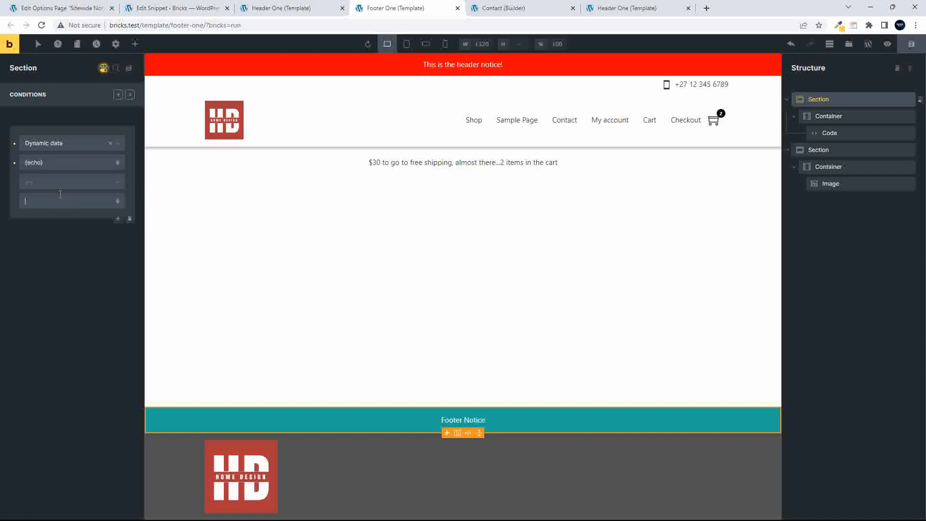
- Complete the footer notice condition by comparing by_check_footer_notice_value with true, save the template, and reload the Header One front-end page
{"action": "left_click", "coordinate": [37, 162]}
{"action": "type", "text": ":"}
{"action": "key", "text": "ctrl+v"}
{"action": "left_click", "coordinate": [60, 198]}
{"action": "type", "text": "true"}
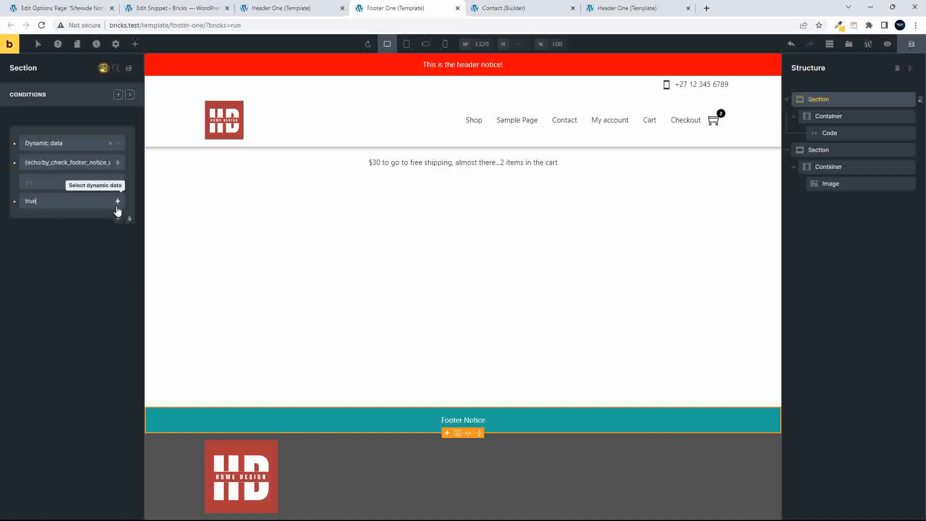
{"action": "left_click", "coordinate": [911, 44]}
{"action": "left_click", "coordinate": [629, 9]}
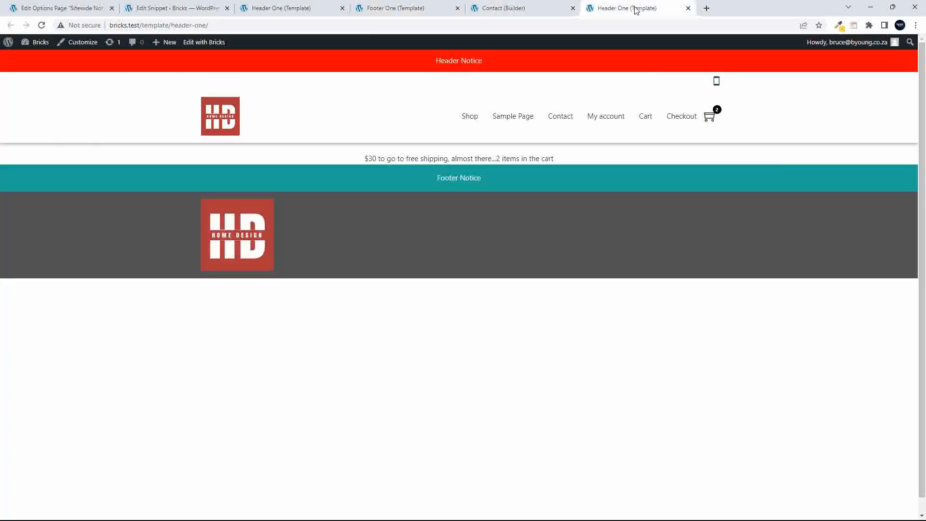
{"action": "key", "text": "F5"}
- Clear the Header Notice and Footer Notice fields, update the Sitewide Notices options page, and reload the Header One front-end page
{"action": "left_click", "coordinate": [58, 9]}
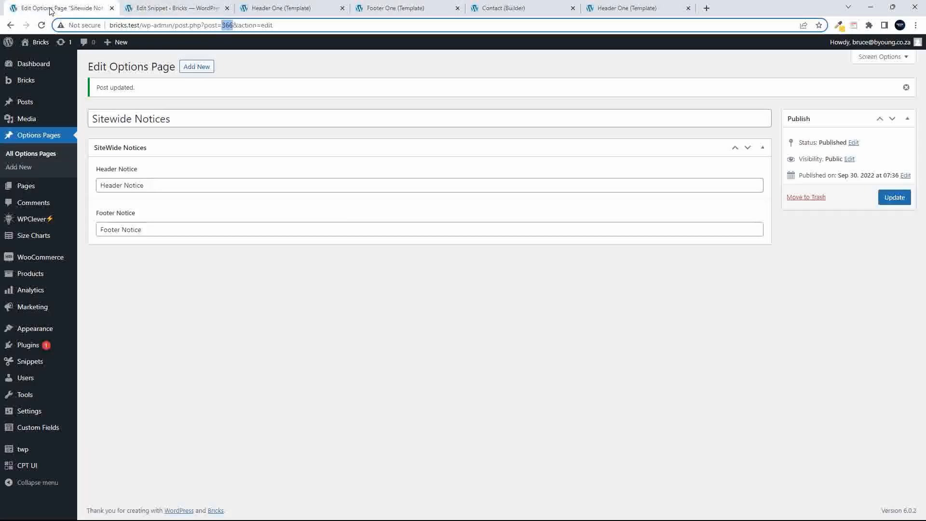
{"action": "left_click_drag", "start_coordinate": [148, 187], "coordinate": [58, 184]}
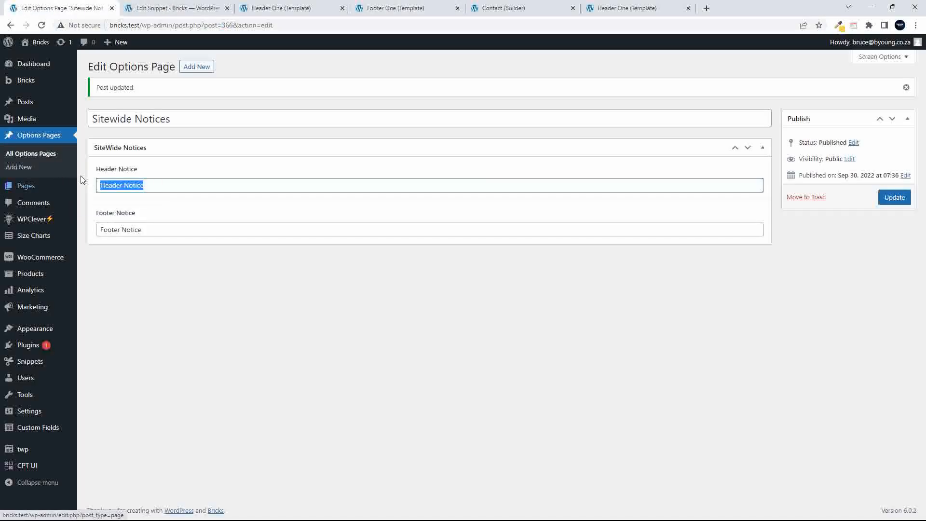
{"action": "key", "text": "BackSpace"}
{"action": "left_click_drag", "start_coordinate": [220, 231], "coordinate": [65, 233]}
{"action": "key", "text": "BackSpace"}
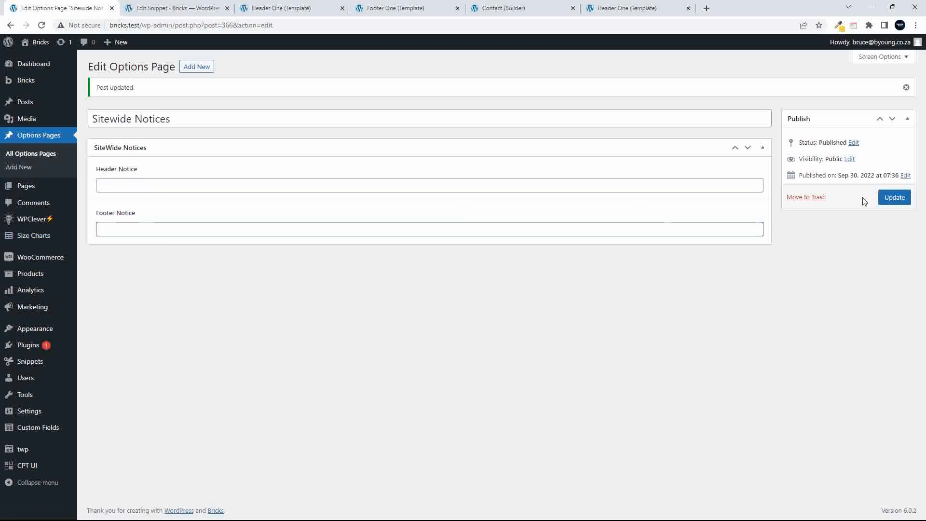
{"action": "left_click", "coordinate": [893, 198]}
{"action": "left_click", "coordinate": [598, 12]}
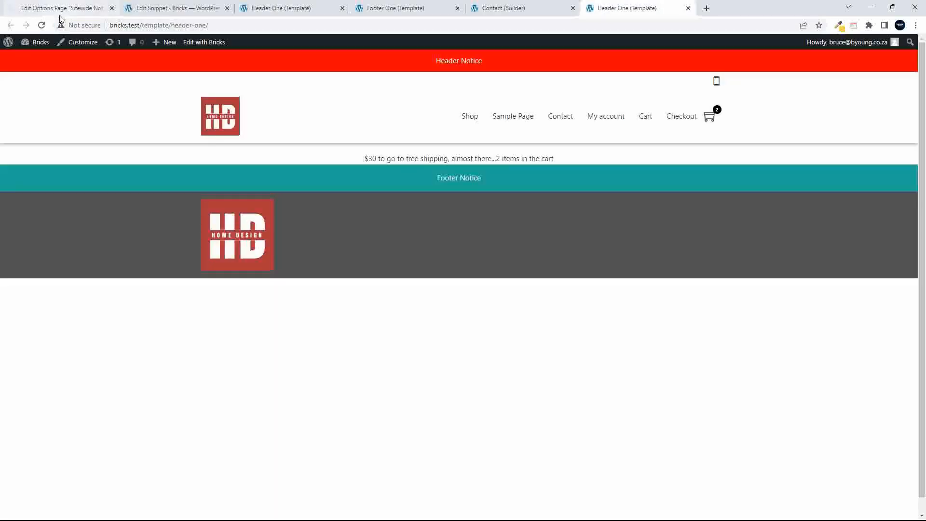
{"action": "key", "text": "F5"}
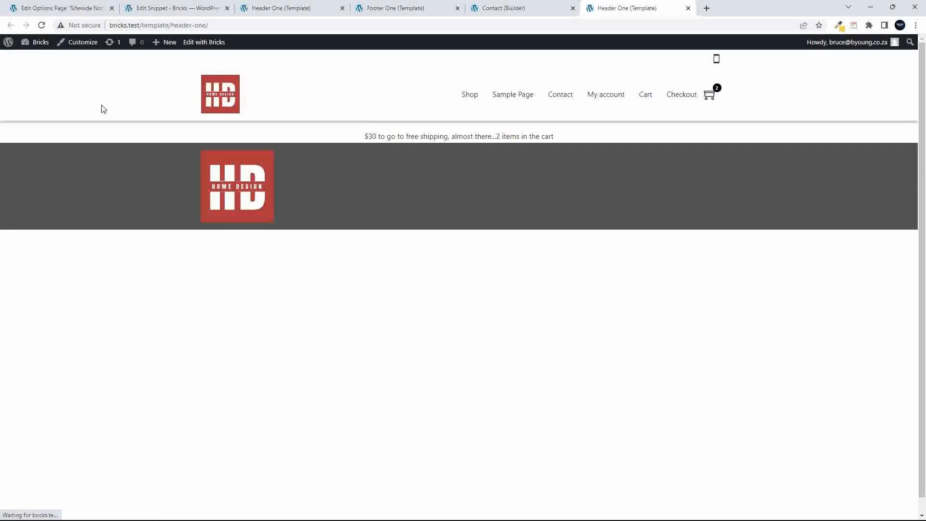
- Fill in Header Notice and Footer Notice as the two sitewide notice texts, update the options page, and reload the front-end page
{"action": "left_click", "coordinate": [80, 9]}
{"action": "left_click", "coordinate": [120, 184]}
{"action": "left_click", "coordinate": [168, 208]}
{"action": "left_click", "coordinate": [158, 230]}
{"action": "left_click", "coordinate": [167, 251]}
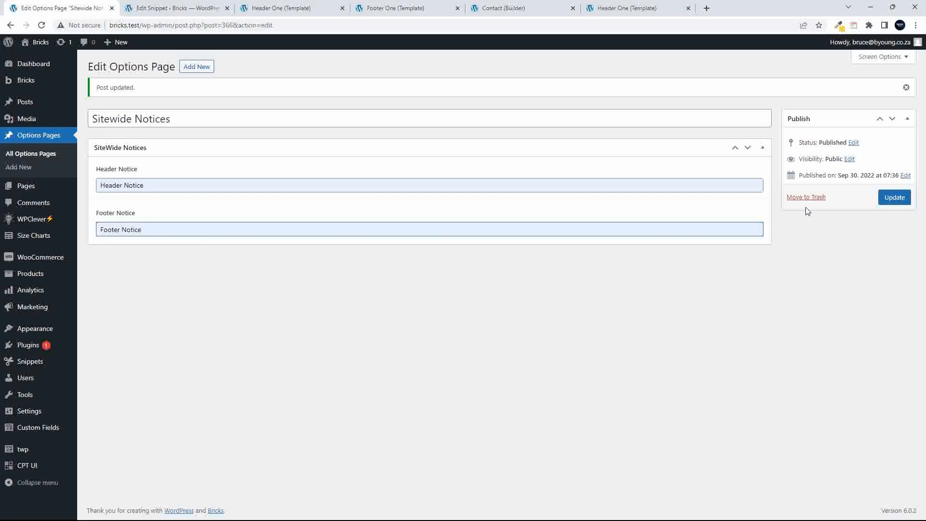
{"action": "left_click", "coordinate": [894, 198]}
{"action": "left_click", "coordinate": [608, 9]}
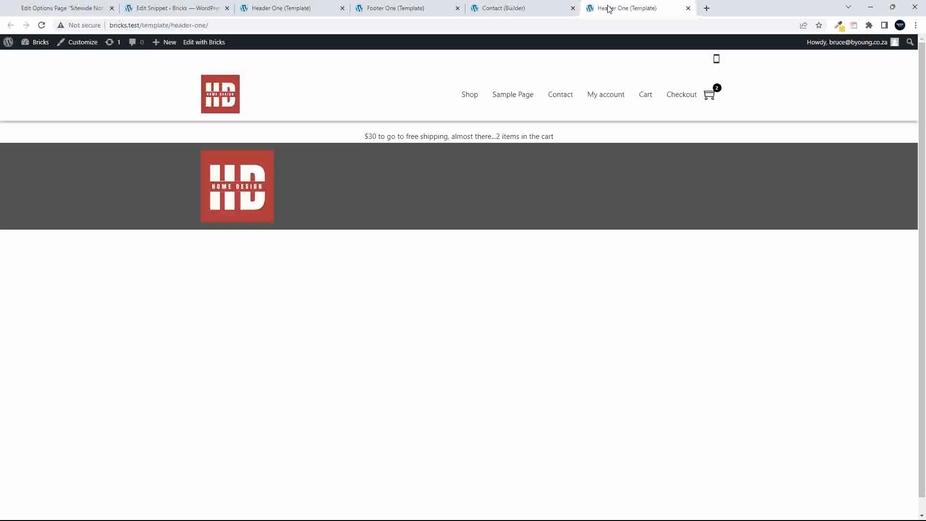
{"action": "left_click", "coordinate": [42, 28]}
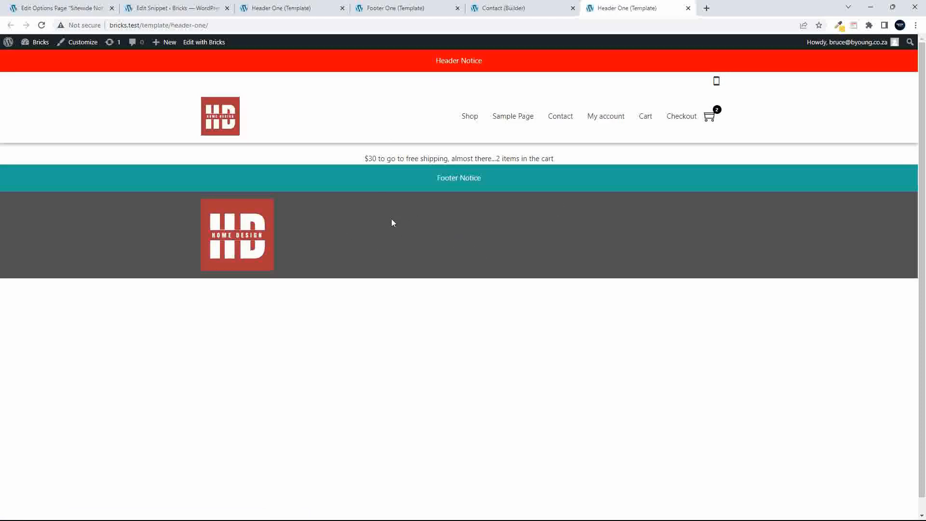
- Look over the Address Details options page and open its ACF field group in a new tab to review the fields
{"action": "left_click", "coordinate": [70, 7]}
{"action": "left_click", "coordinate": [43, 160]}
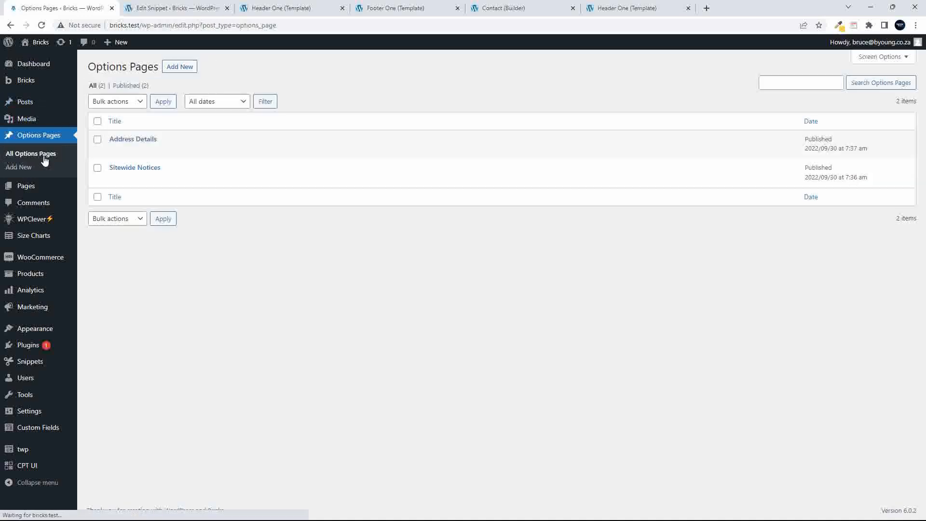
{"action": "left_click", "coordinate": [139, 140]}
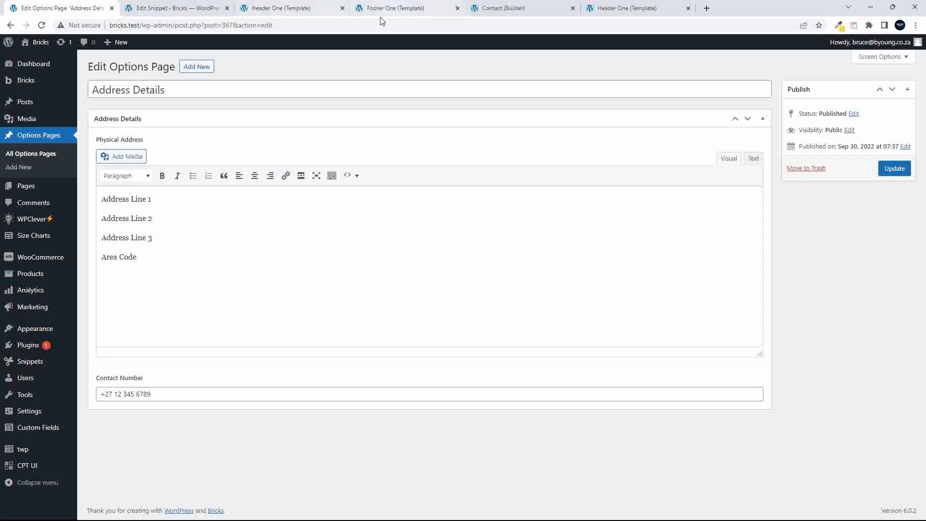
{"action": "right_click", "coordinate": [32, 429]}
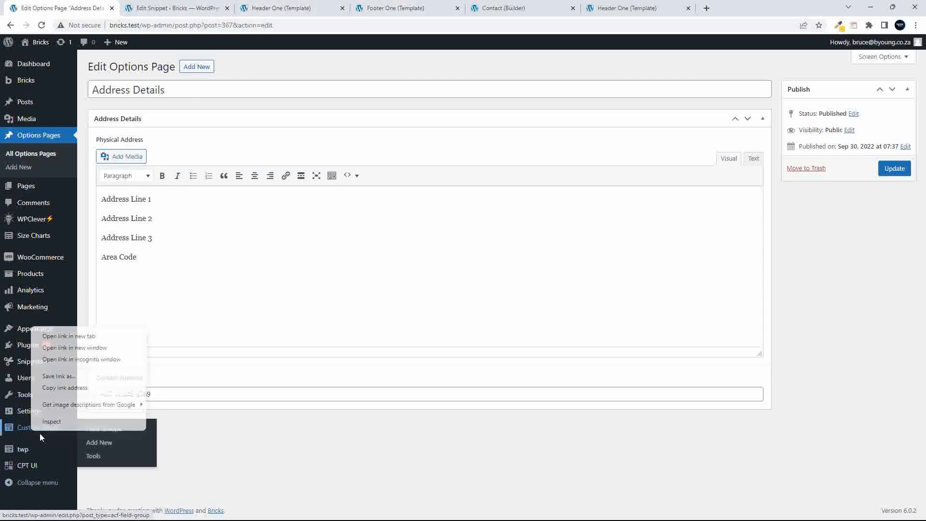
{"action": "left_click", "coordinate": [74, 336]}
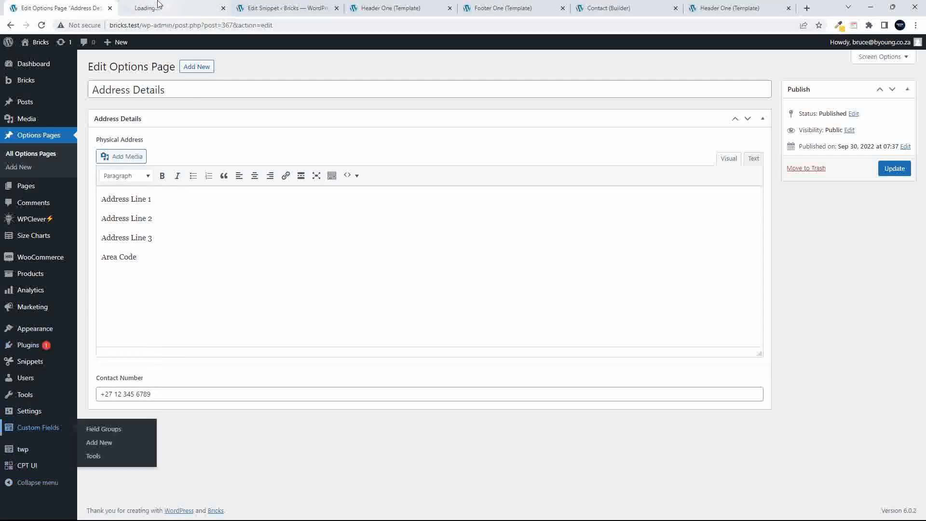
{"action": "left_click", "coordinate": [159, 8]}
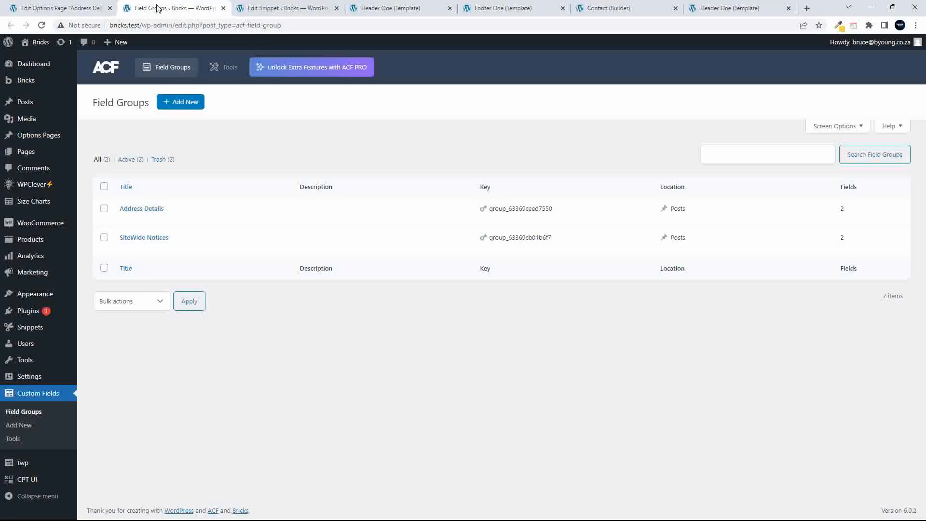
{"action": "left_click", "coordinate": [145, 209]}
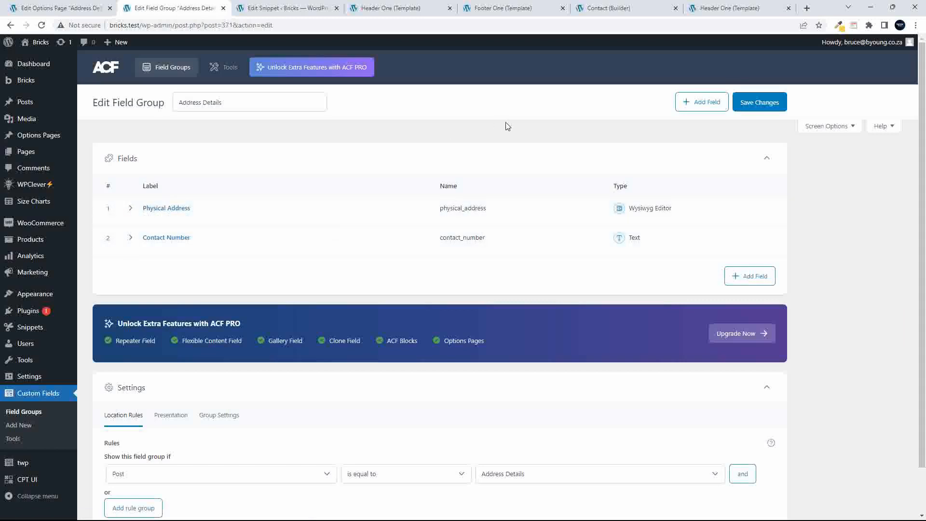
- Return to the Footer One template and add a Div to the container that holds the footer logo image
{"action": "left_click", "coordinate": [509, 10]}
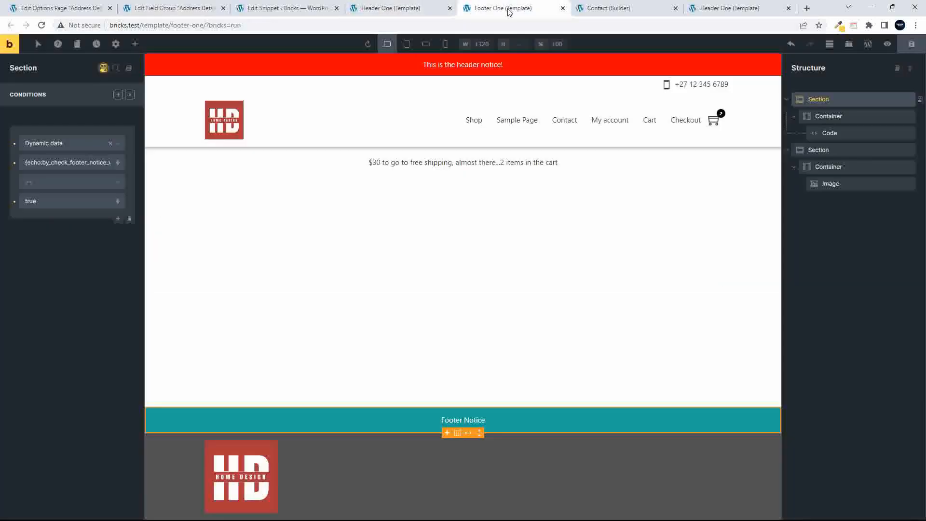
{"action": "left_click", "coordinate": [825, 149]}
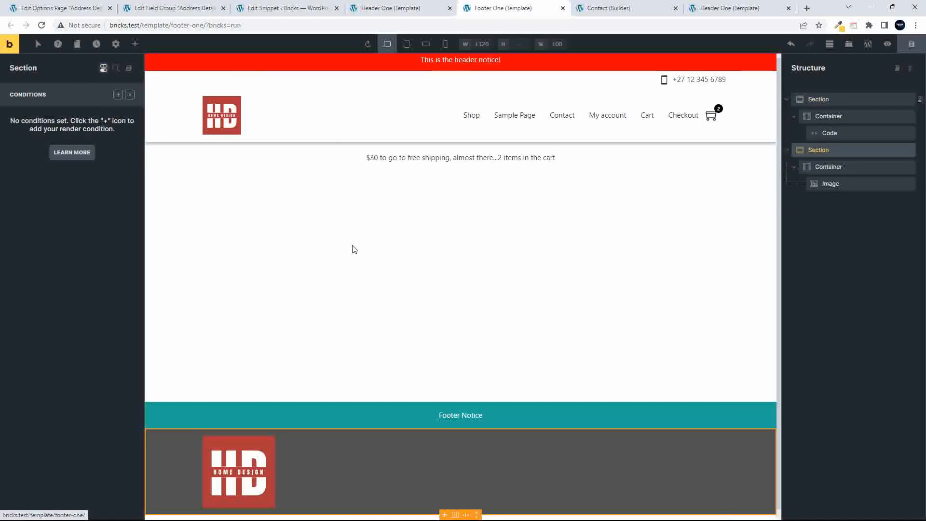
{"action": "left_click", "coordinate": [827, 184]}
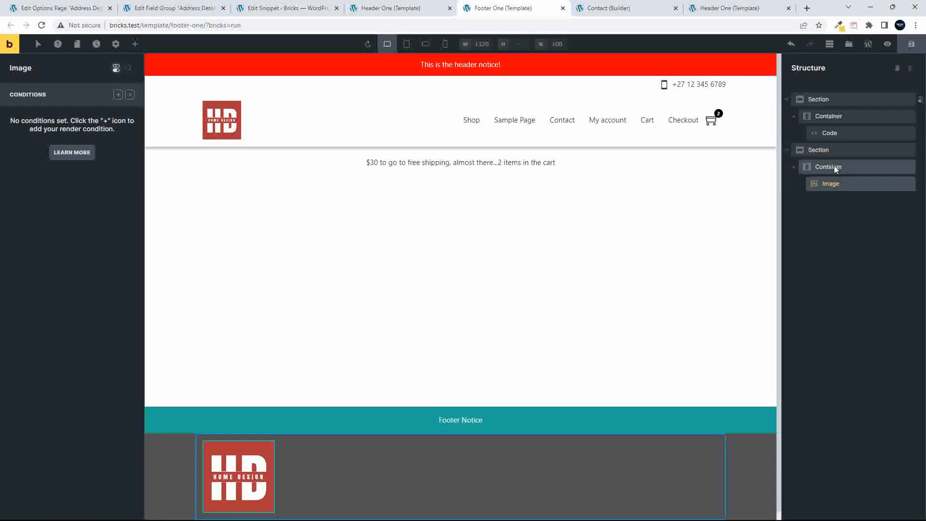
{"action": "left_click", "coordinate": [834, 166]}
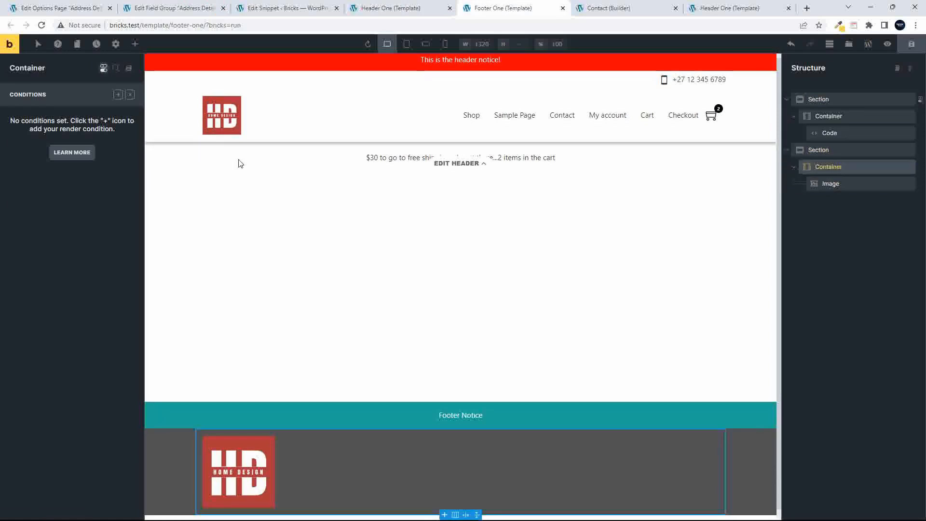
{"action": "left_click", "coordinate": [135, 44]}
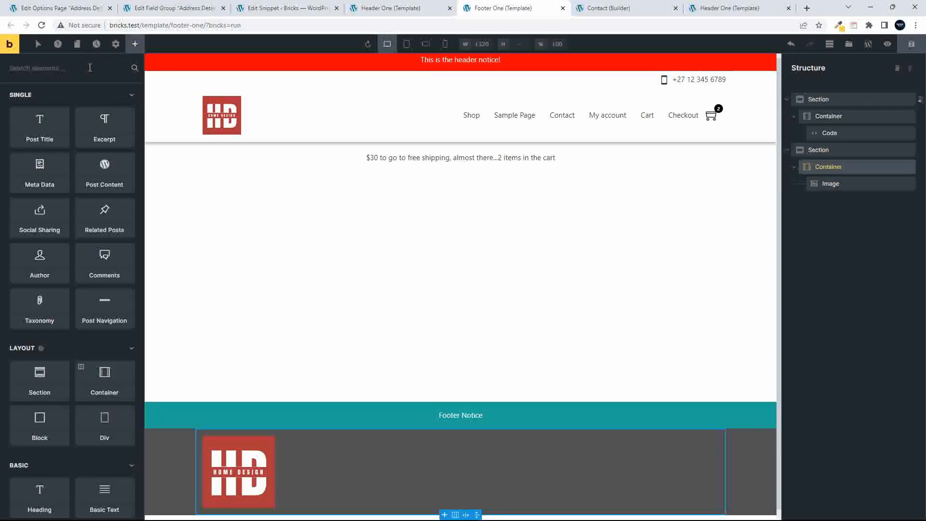
{"action": "type", "text": "div"}
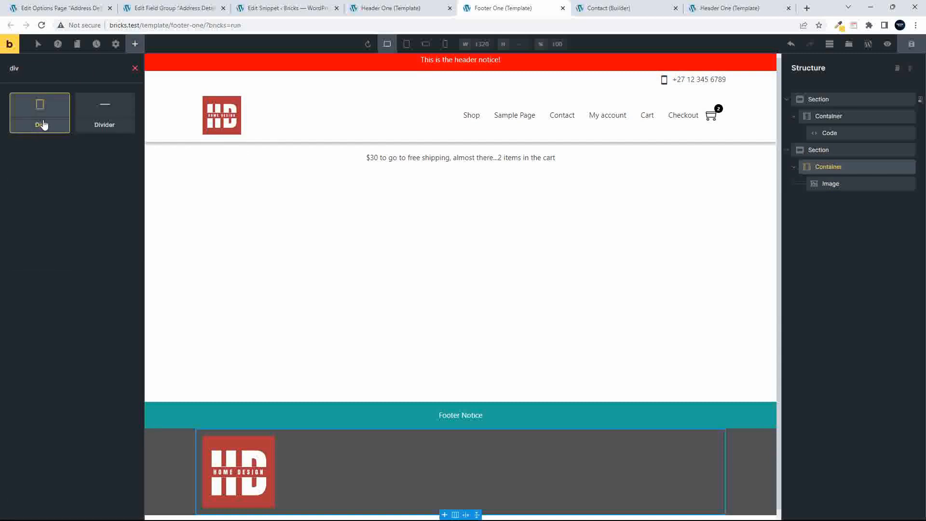
{"action": "left_click", "coordinate": [40, 124]}
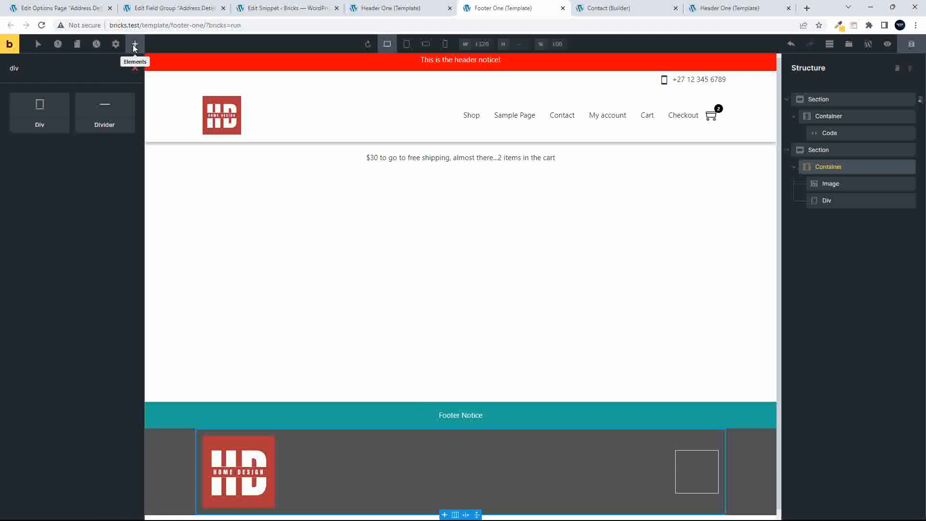
- Add a Rich Text element to the footer container and nest it inside the new Div
{"action": "double_click", "coordinate": [3, 69]}
{"action": "type", "text": "text"}
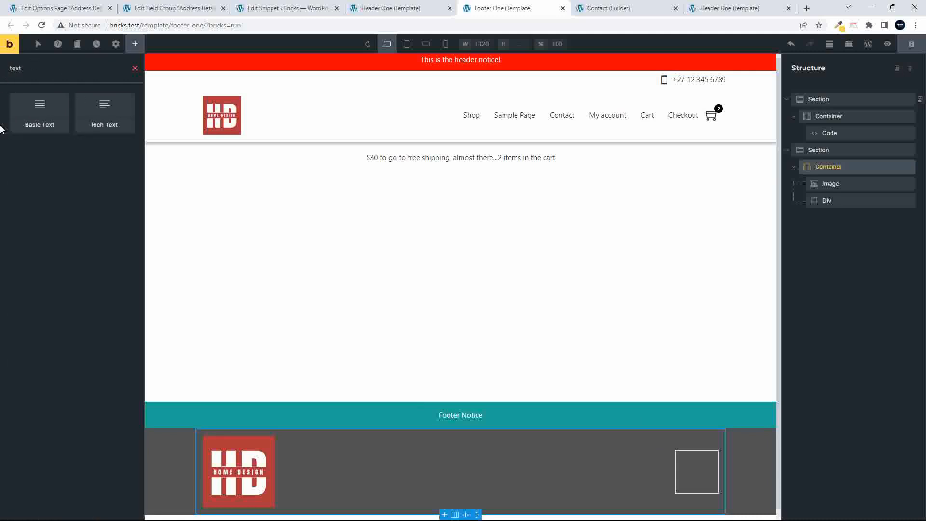
{"action": "left_click", "coordinate": [110, 109]}
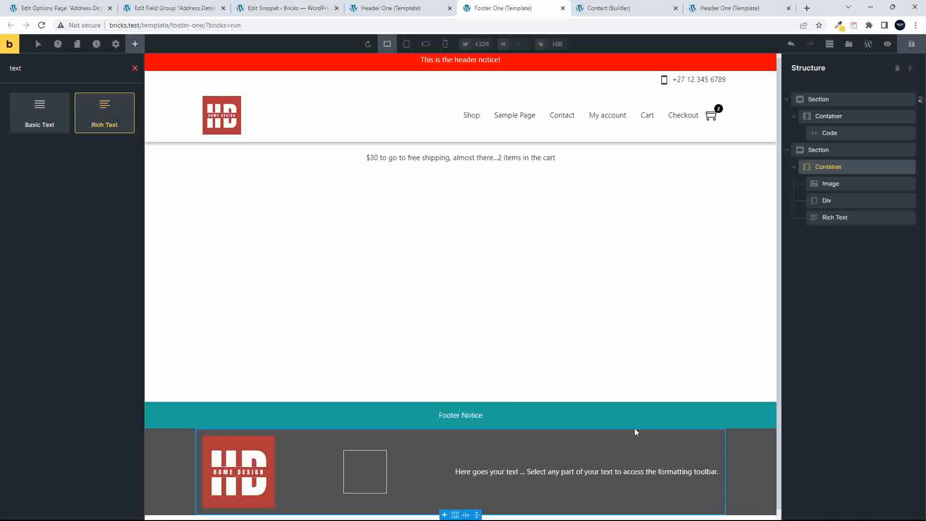
{"action": "left_click", "coordinate": [540, 475]}
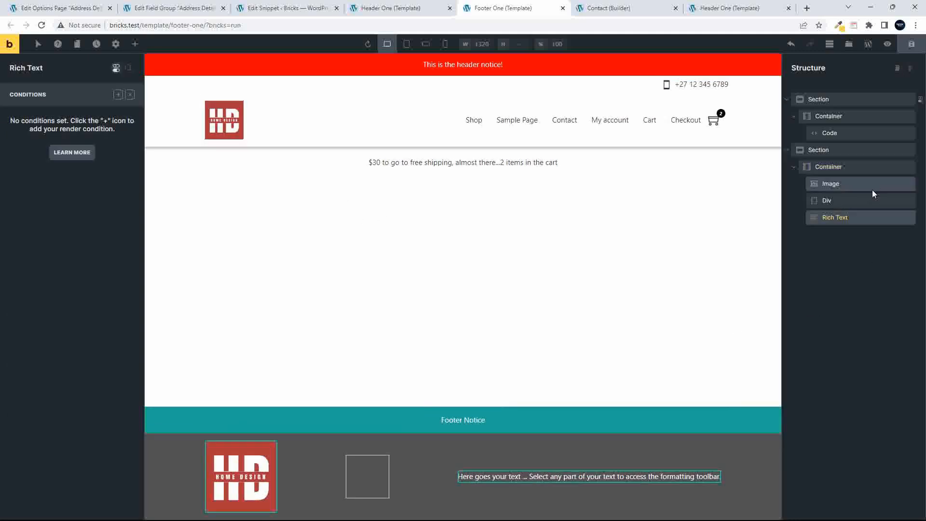
{"action": "left_click_drag", "start_coordinate": [849, 217], "coordinate": [853, 201]}
{"action": "left_click", "coordinate": [854, 218]}
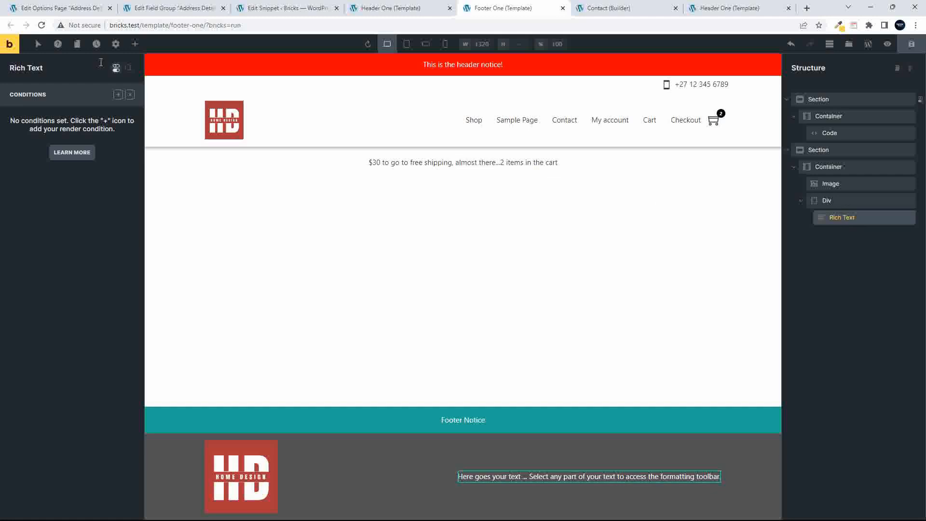
- Replace the Rich Text placeholder content with the ACF Physical Address dynamic data tag
{"action": "left_click", "coordinate": [117, 69]}
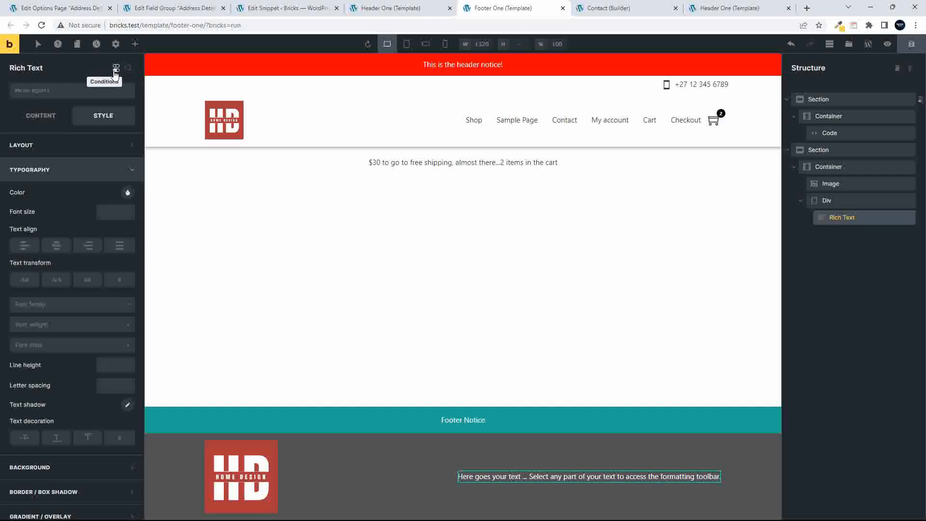
{"action": "left_click", "coordinate": [30, 116]}
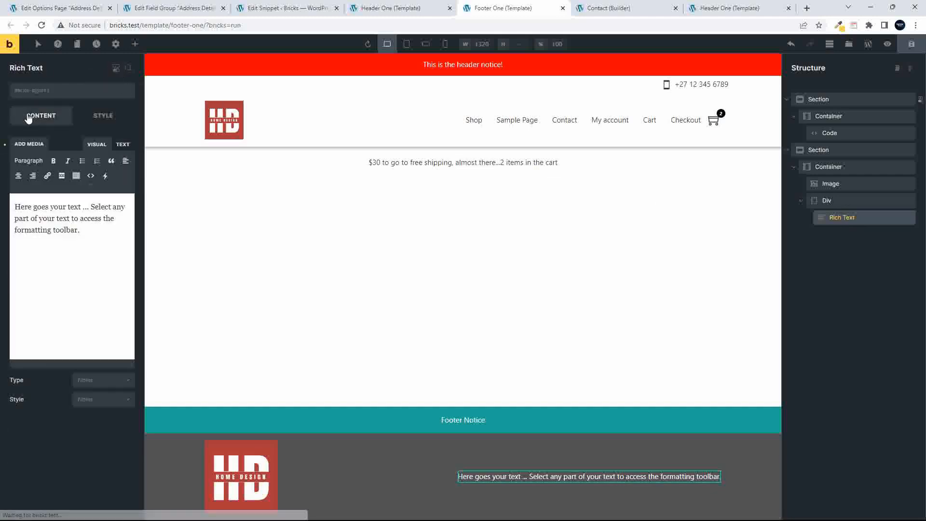
{"action": "left_click_drag", "start_coordinate": [42, 203], "coordinate": [2, 183]}
{"action": "key", "text": "BackSpace"}
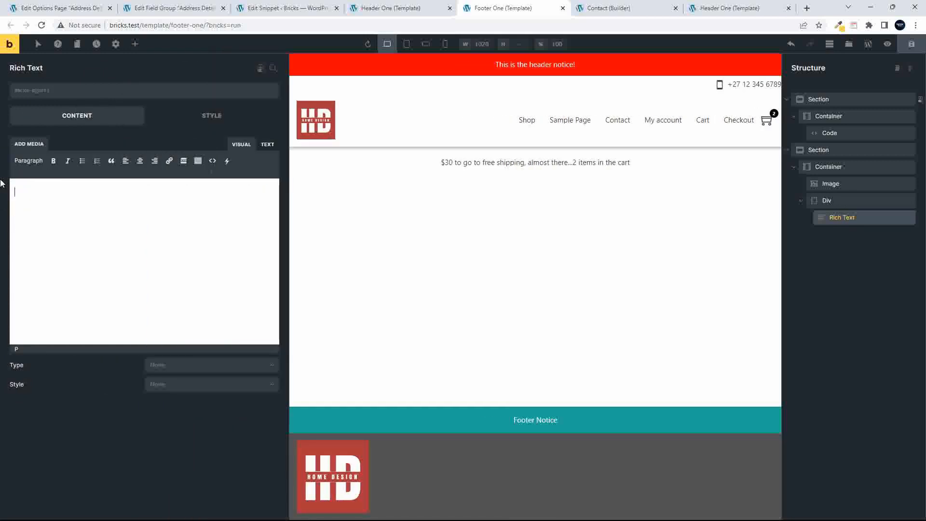
{"action": "left_click", "coordinate": [228, 161]}
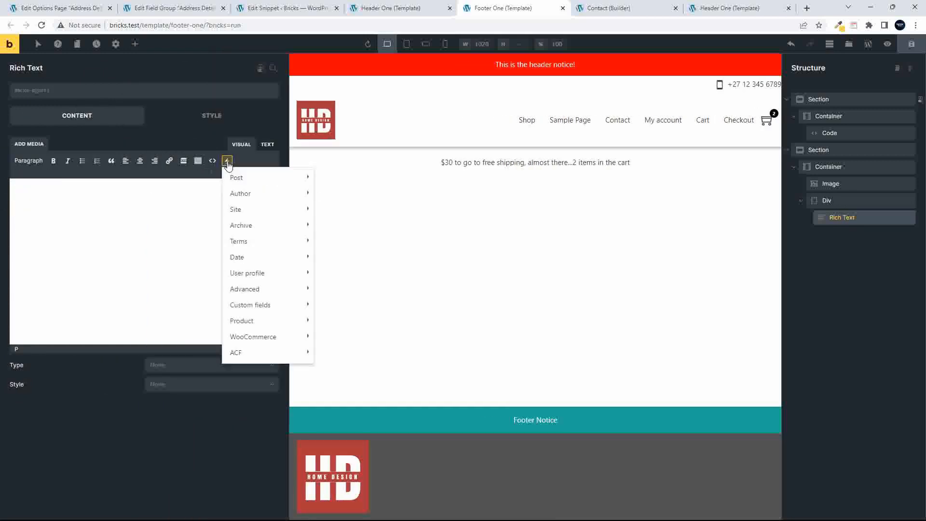
{"action": "mouse_move", "coordinate": [247, 273]}
{"action": "mouse_move", "coordinate": [247, 353]}
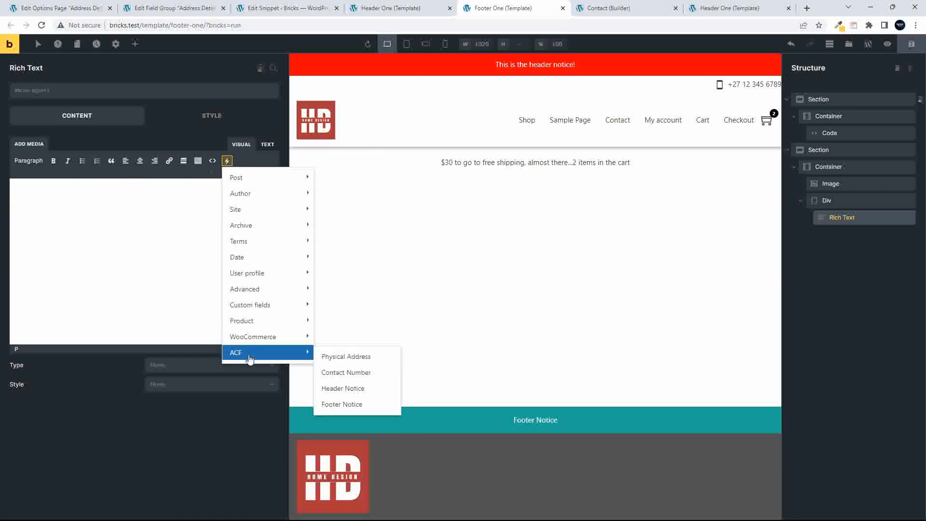
{"action": "left_click", "coordinate": [338, 357]}
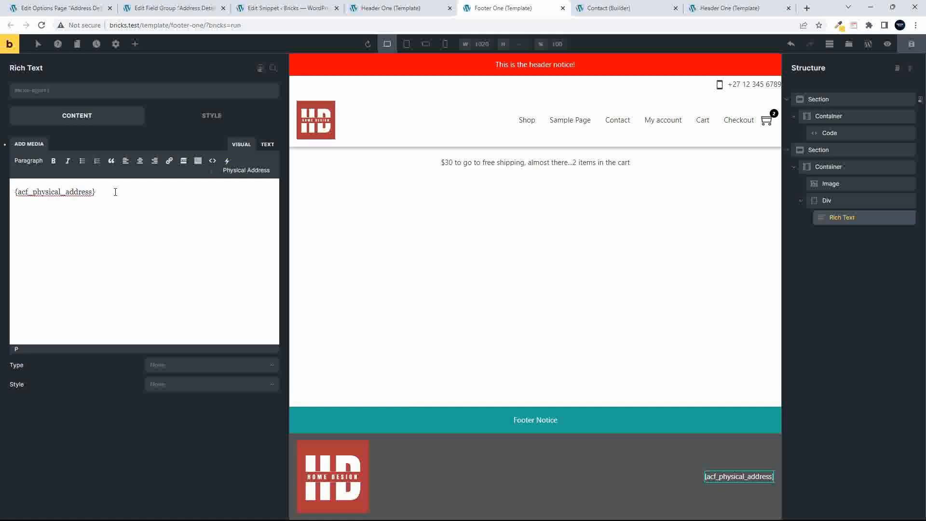
- Delete the Rich Text element from the footer Div and add a Code element in its place
{"action": "right_click", "coordinate": [901, 216]}
{"action": "left_click", "coordinate": [844, 274]}
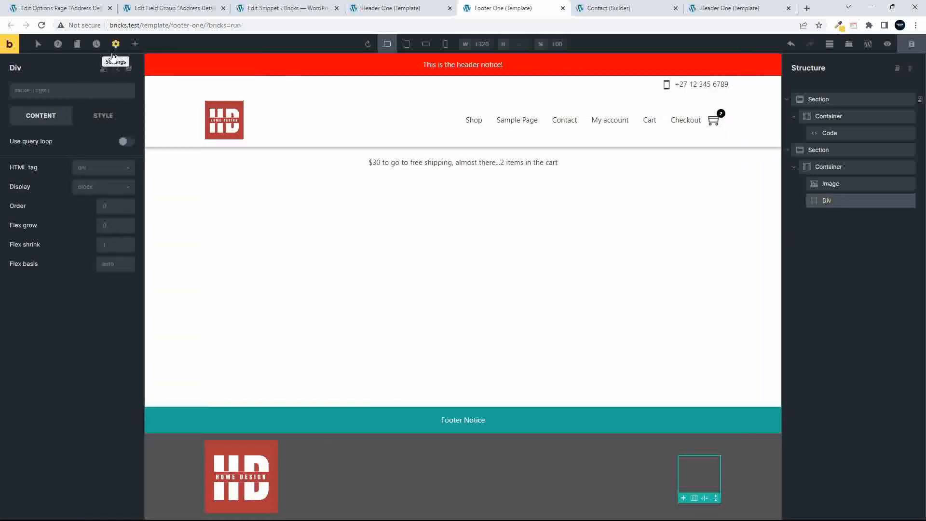
{"action": "left_click", "coordinate": [135, 44]}
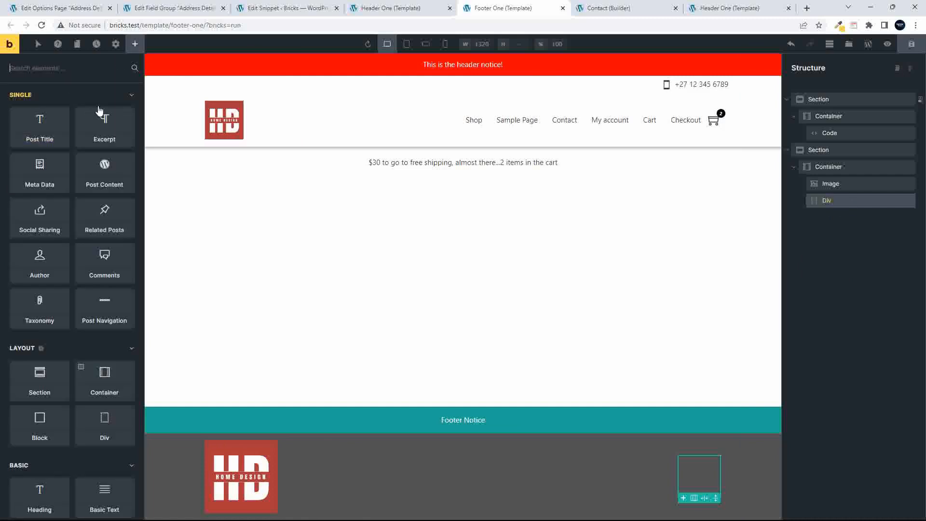
{"action": "type", "text": "code"}
{"action": "left_click", "coordinate": [50, 114]}
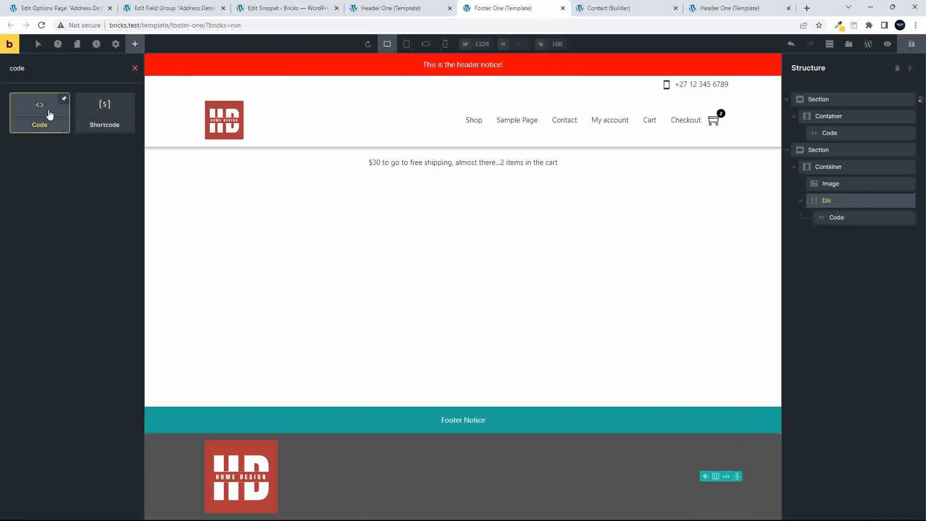
- Replace the Code element's sample code with <?php the_field( 'physical_address', '' ); ?>, leaving the second argument empty
{"action": "left_click", "coordinate": [841, 217]}
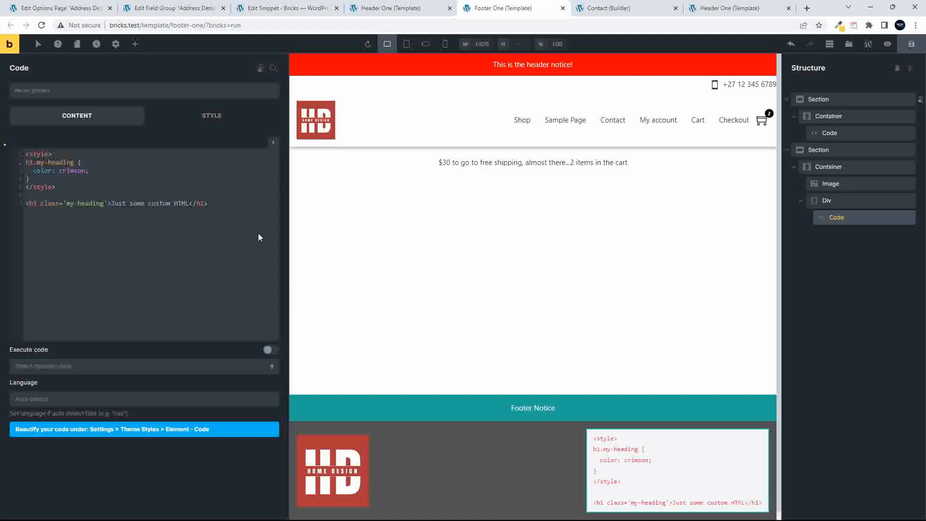
{"action": "left_click_drag", "start_coordinate": [218, 200], "coordinate": [2, 152]}
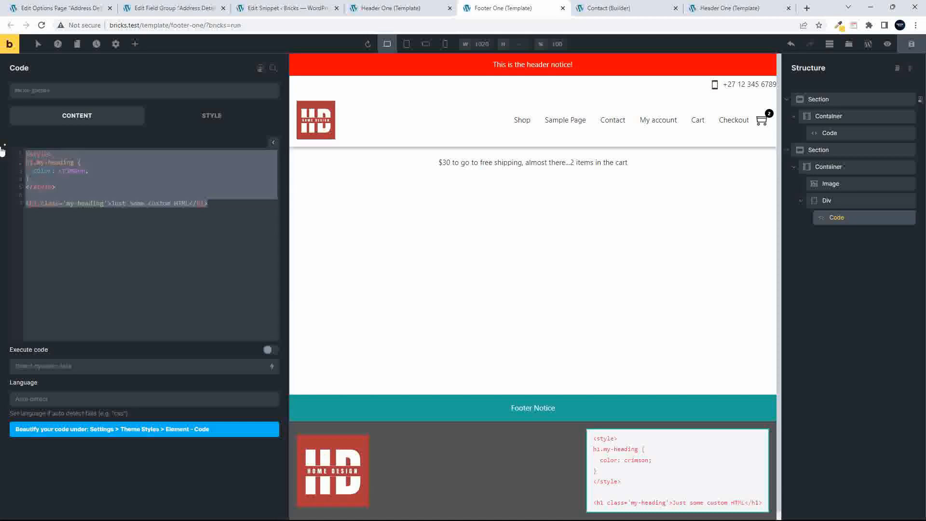
{"action": "type", "text": "<?ph"}
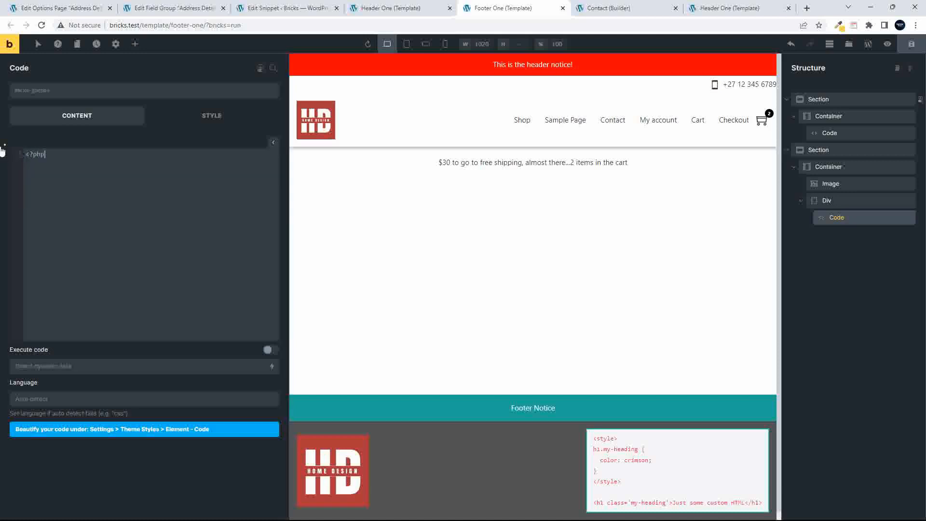
{"action": "type", "text": "p "}
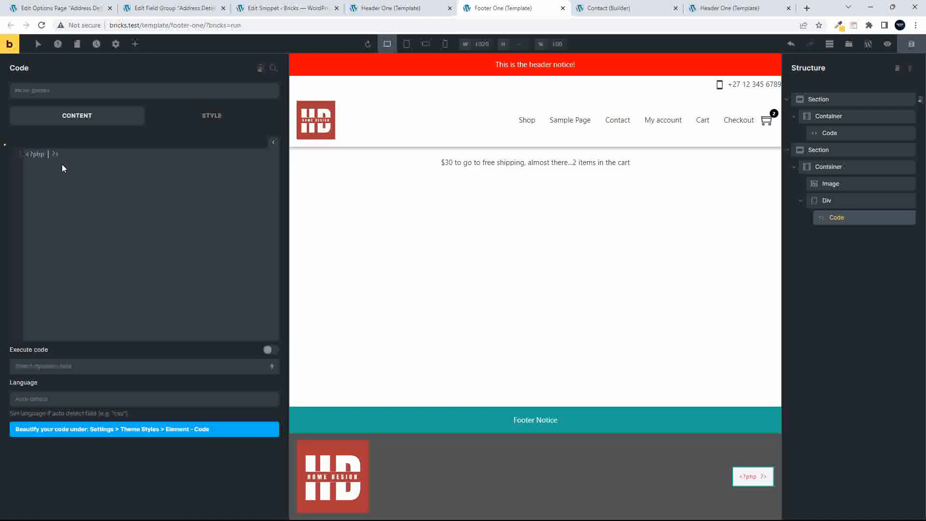
{"action": "type", "text": "the_field( "}
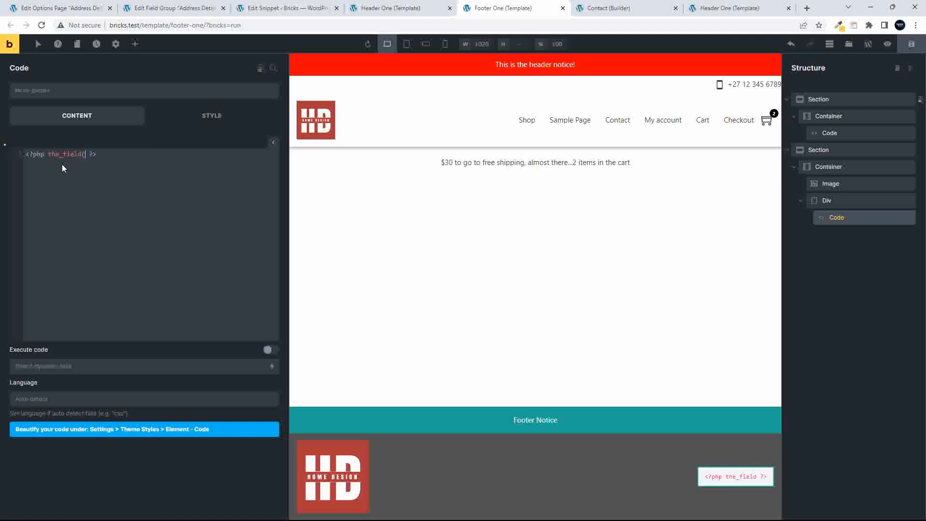
{"action": "type", "text": "'phys"}
{"action": "type", "text": "ical_addre"}
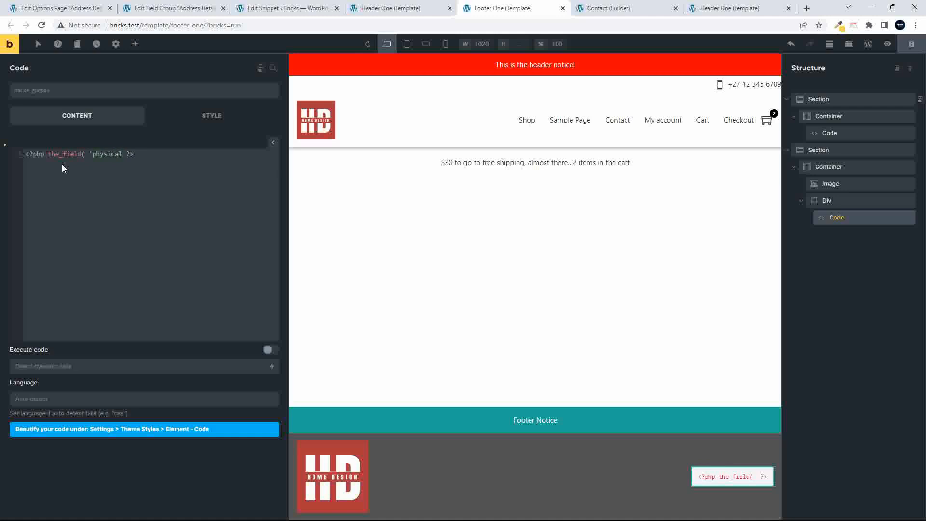
{"action": "type", "text": "ss'"}
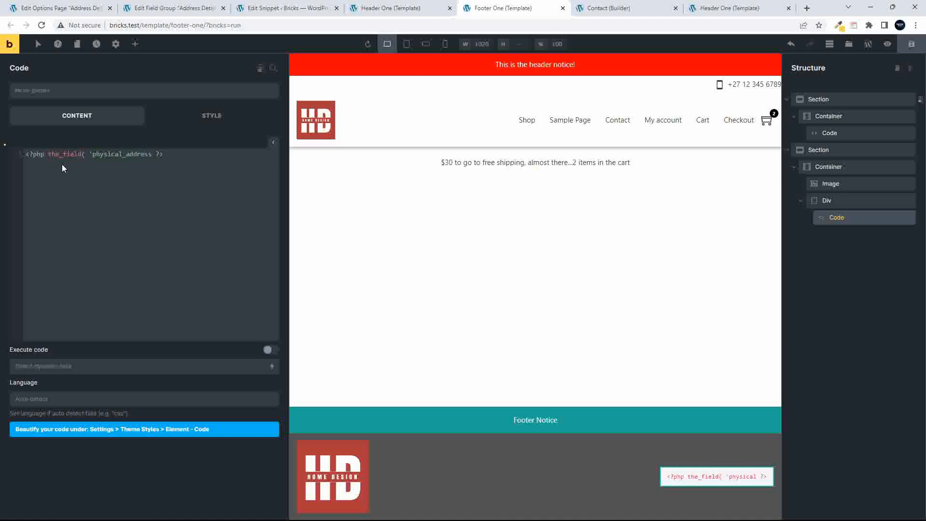
{"action": "type", "text": ", ''"}
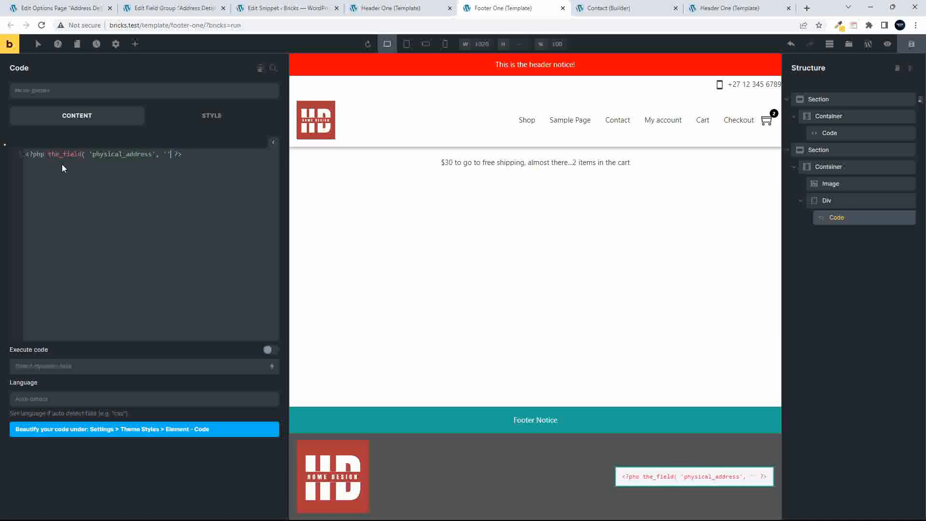
{"action": "type", "text": " );"}
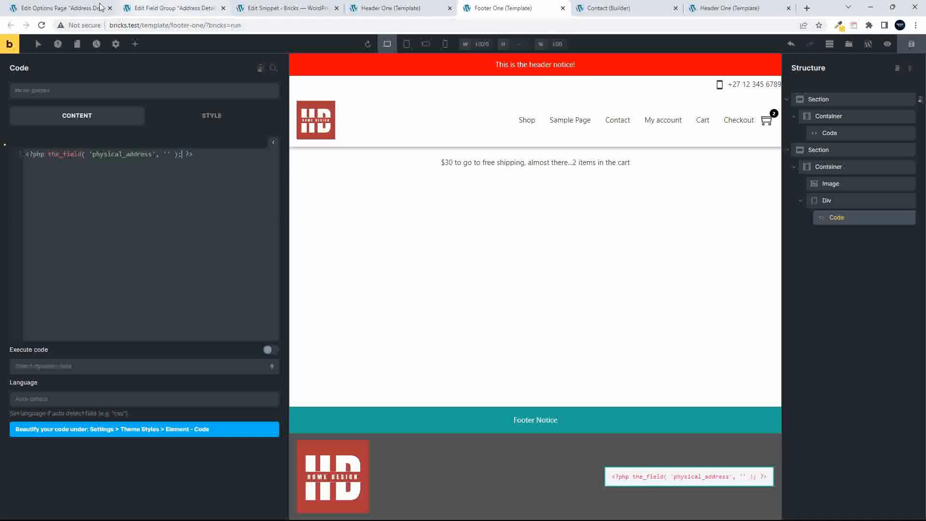
- Look up the Address Details options page's post ID and enter 367 as the second argument of the_field
{"action": "left_click", "coordinate": [60, 8]}
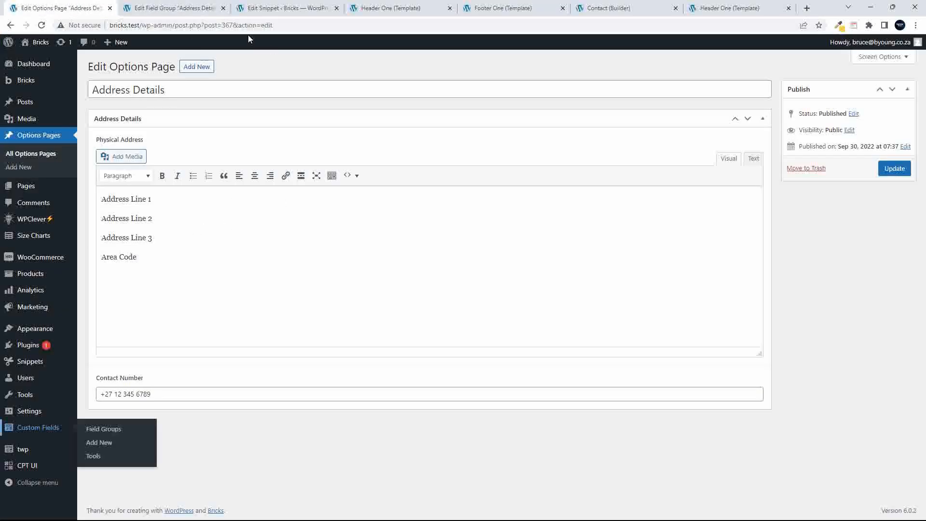
{"action": "left_click", "coordinate": [259, 9]}
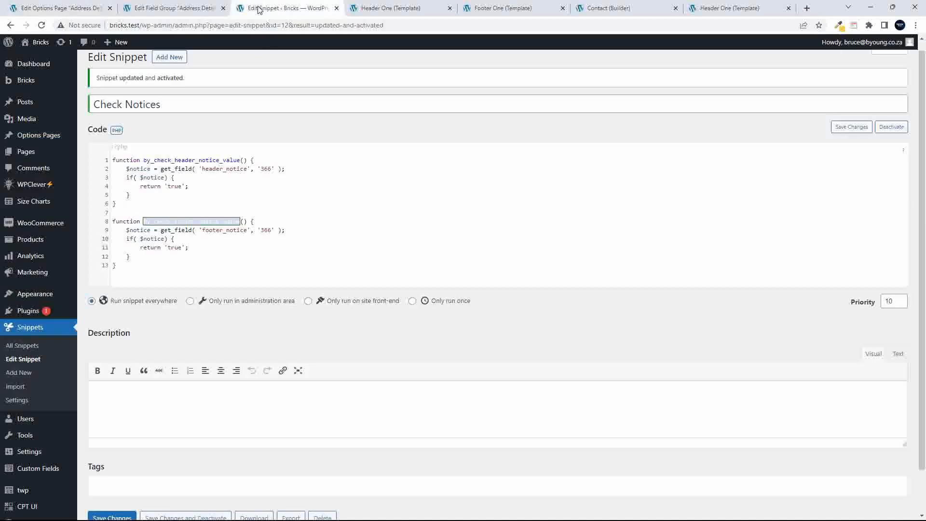
{"action": "left_click", "coordinate": [389, 8]}
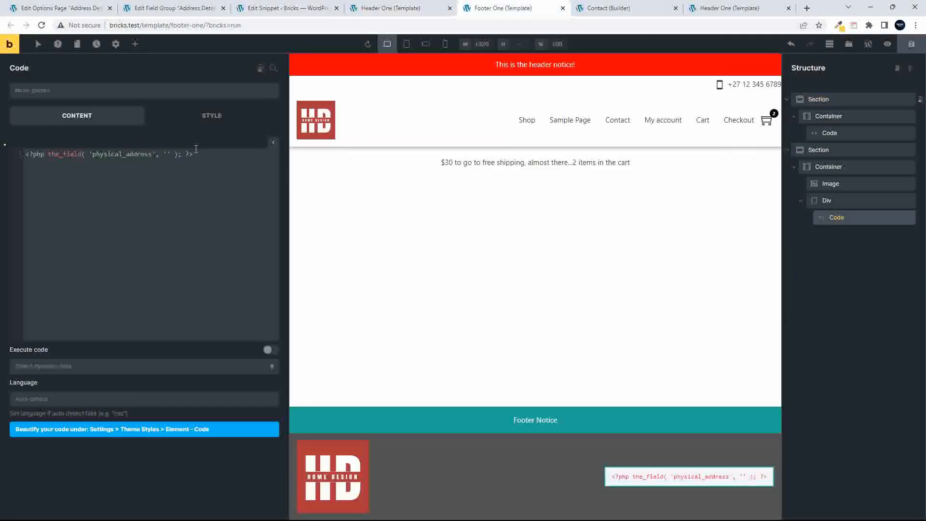
{"action": "type", "text": "367"}
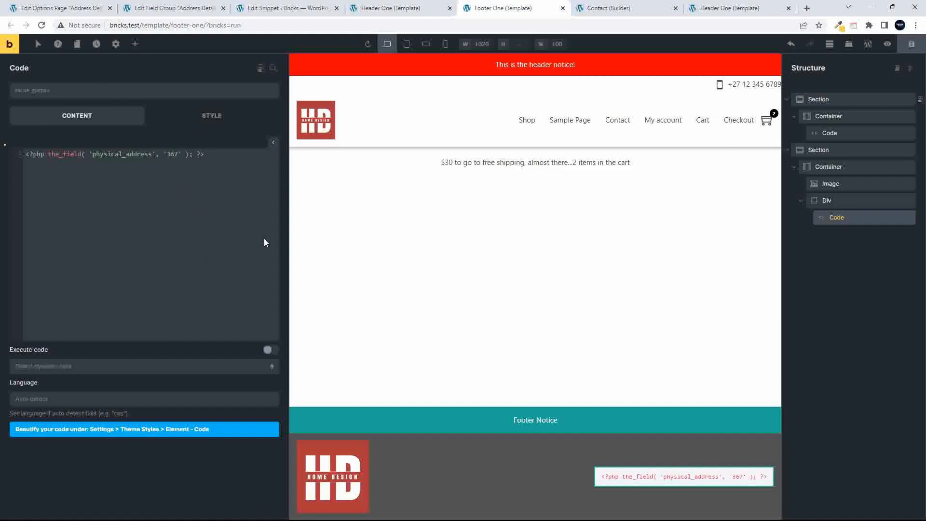
- Enable code execution for the address Code element and save the footer template, checking the output on the reloaded Header One page
{"action": "left_click", "coordinate": [268, 351]}
{"action": "left_click", "coordinate": [261, 142]}
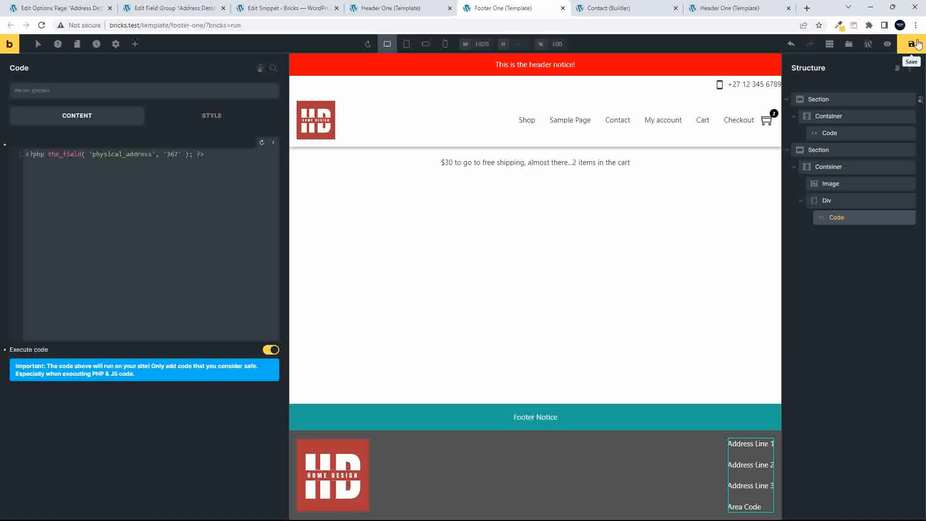
{"action": "key", "text": "ctrl+s"}
{"action": "left_click", "coordinate": [731, 8]}
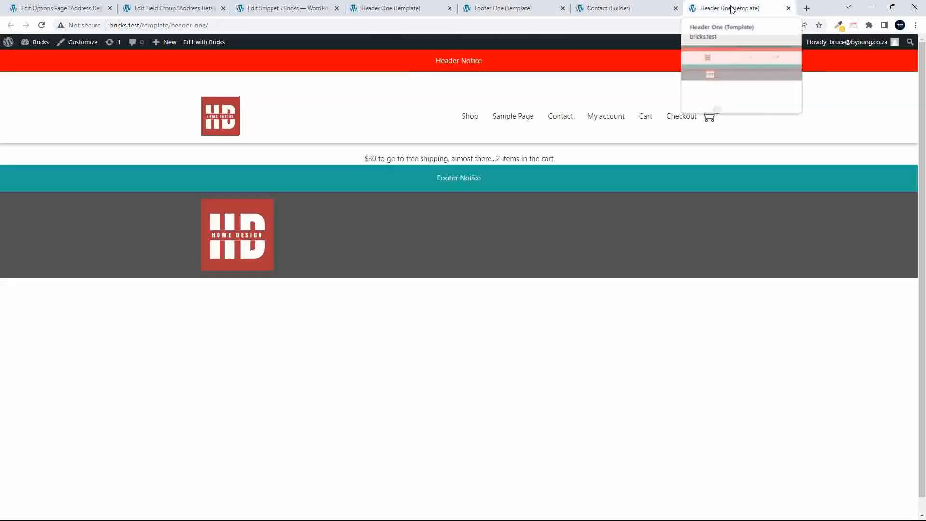
{"action": "left_click", "coordinate": [42, 25]}
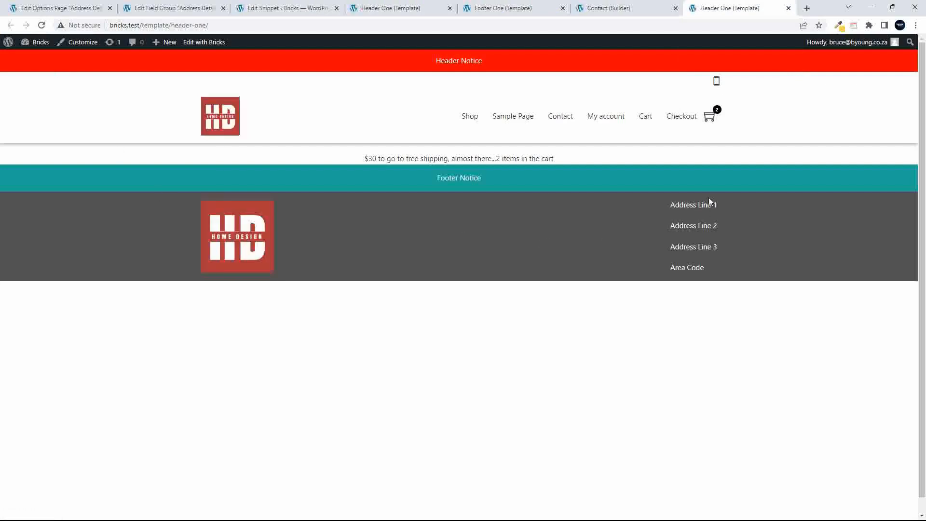
- Replace the paragraph breaks between the Physical Address lines on the Address Details options page with single line breaks
{"action": "left_click", "coordinate": [70, 9]}
{"action": "left_click", "coordinate": [155, 208]}
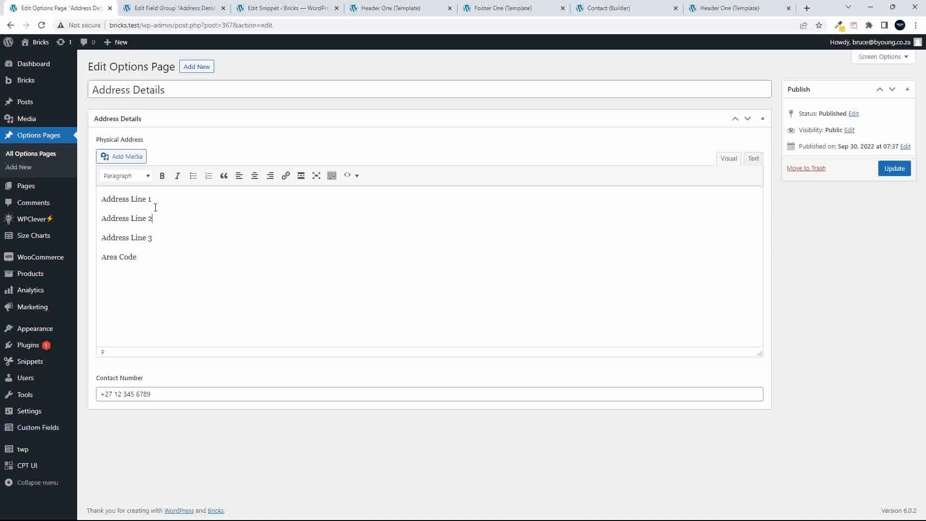
{"action": "key", "text": "BackSpace"}
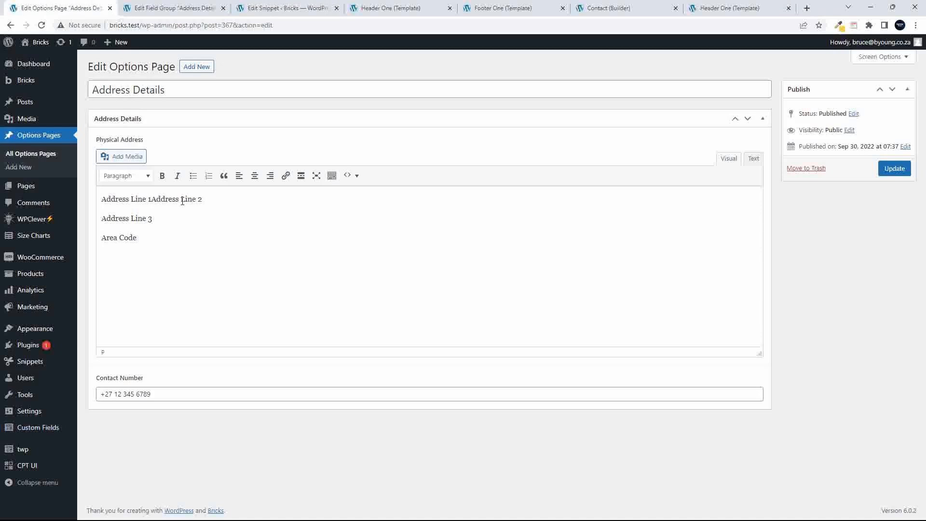
{"action": "key", "text": "shift+Return"}
{"action": "key", "text": "Delete"}
{"action": "key", "text": "shift+Return"}
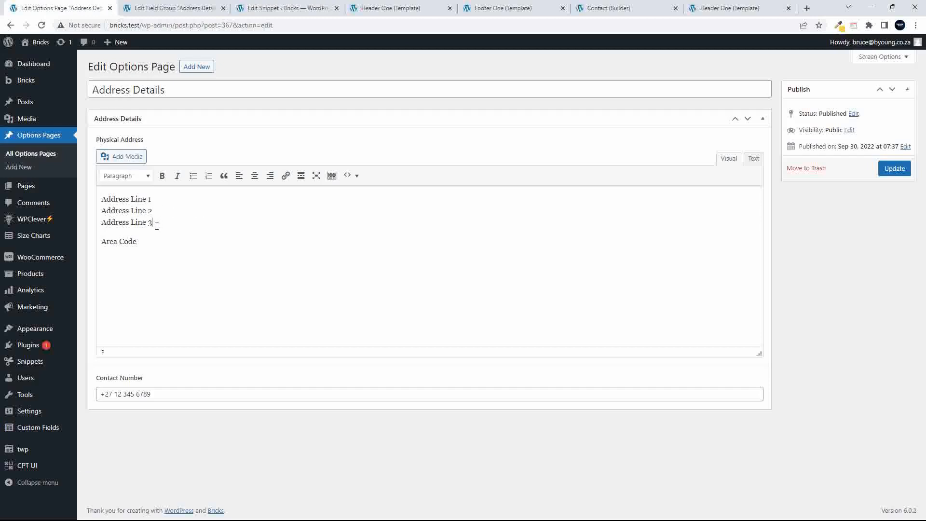
{"action": "key", "text": "Delete"}
{"action": "key", "text": "shift+Return"}
- Update the Address Details options page and reload the front-end Header One page to check the footer address spacing
{"action": "left_click", "coordinate": [897, 169]}
{"action": "left_click", "coordinate": [721, 9]}
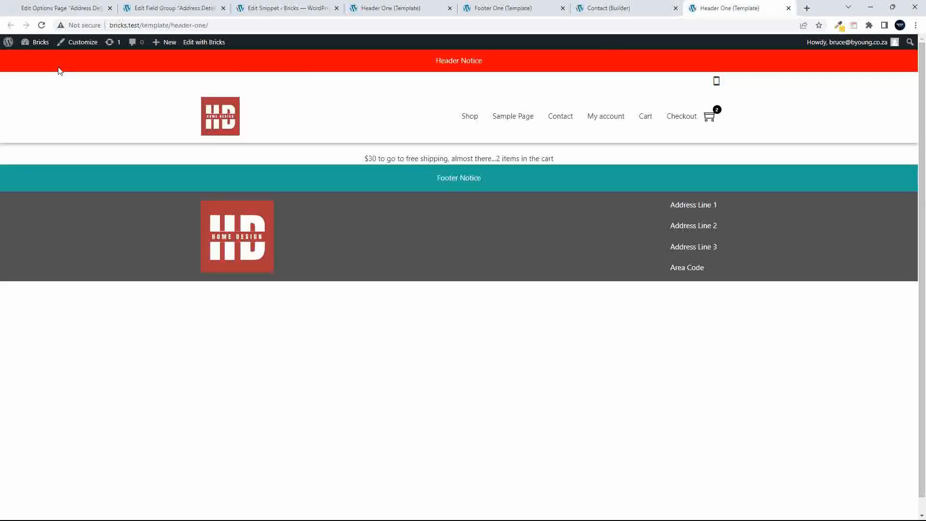
{"action": "left_click", "coordinate": [42, 25]}
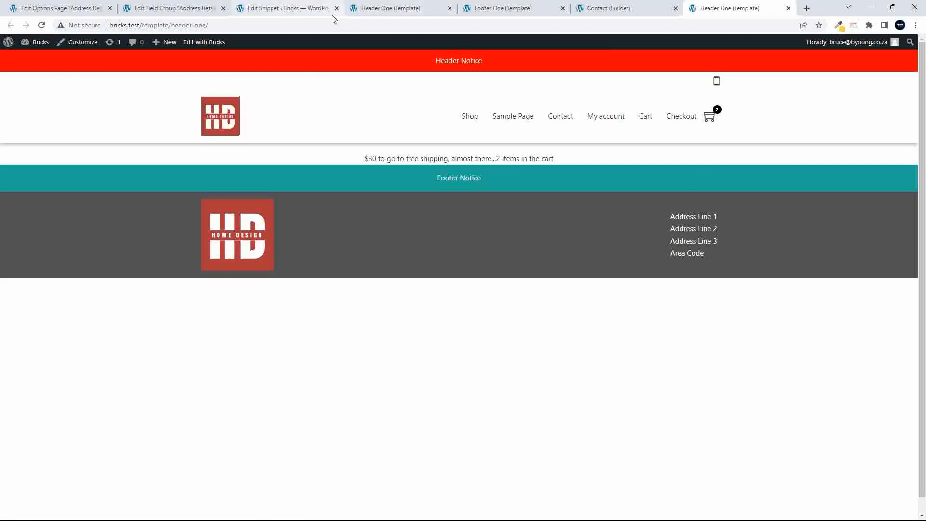
- Return to the Footer One template and add a Heading element to the Div that holds the address Code element
{"action": "left_click", "coordinate": [506, 9]}
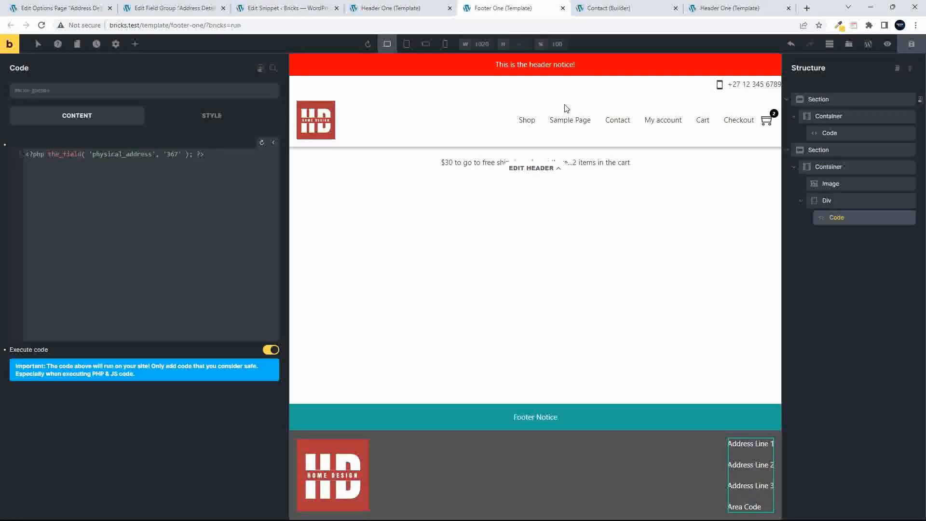
{"action": "left_click", "coordinate": [827, 184]}
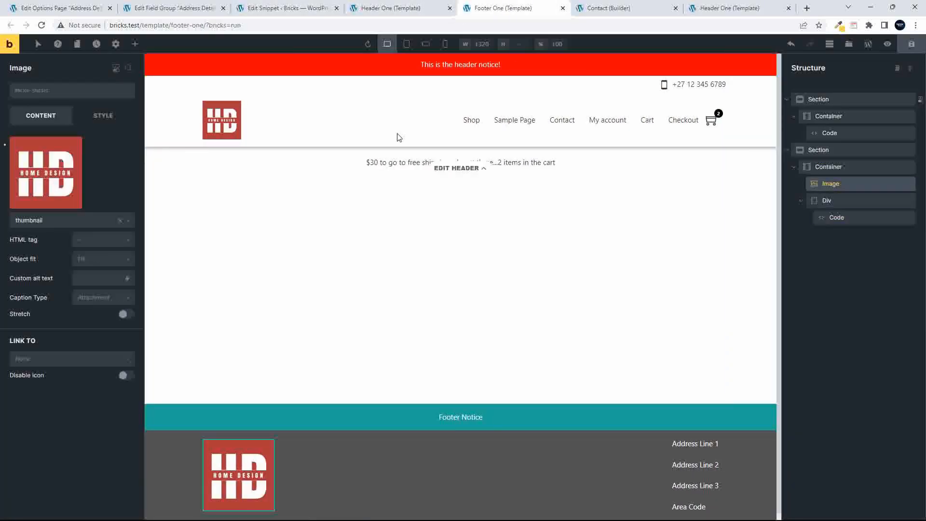
{"action": "left_click", "coordinate": [837, 201]}
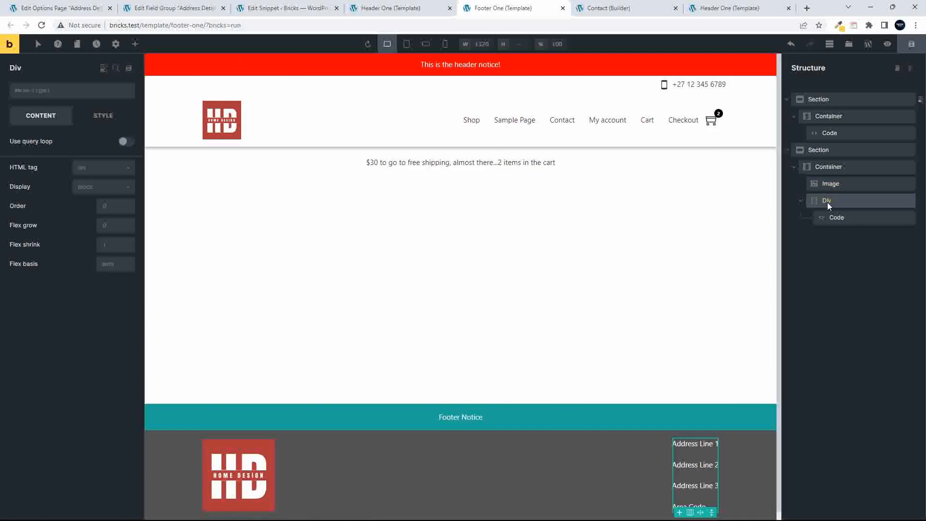
{"action": "left_click", "coordinate": [135, 44]}
{"action": "type", "text": "tit"}
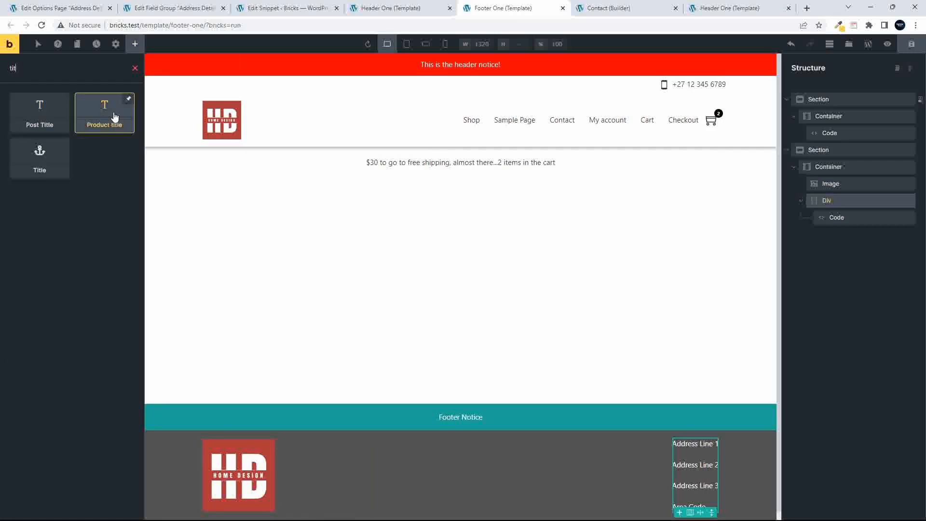
{"action": "key", "text": "BackSpace"}
{"action": "key", "text": "BackSpace"}
{"action": "key", "text": "BackSpace"}
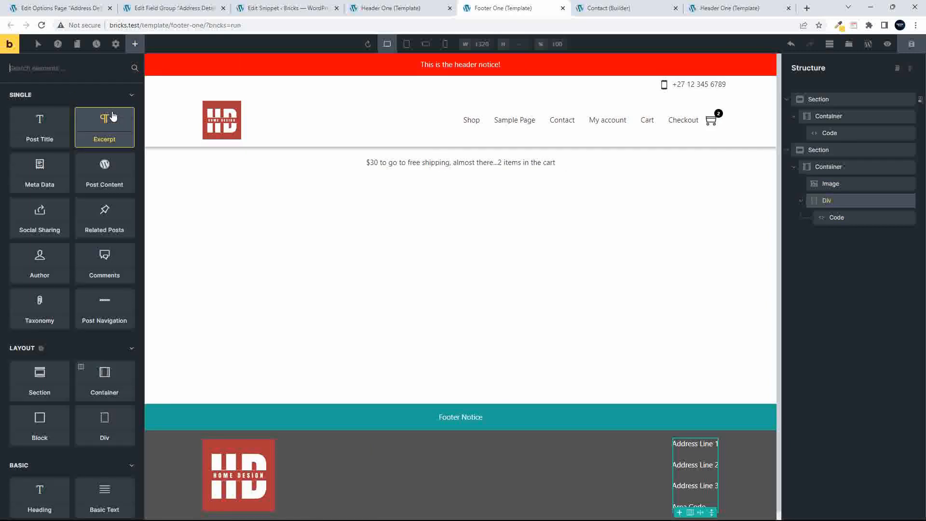
{"action": "type", "text": "he"}
{"action": "left_click", "coordinate": [61, 106]}
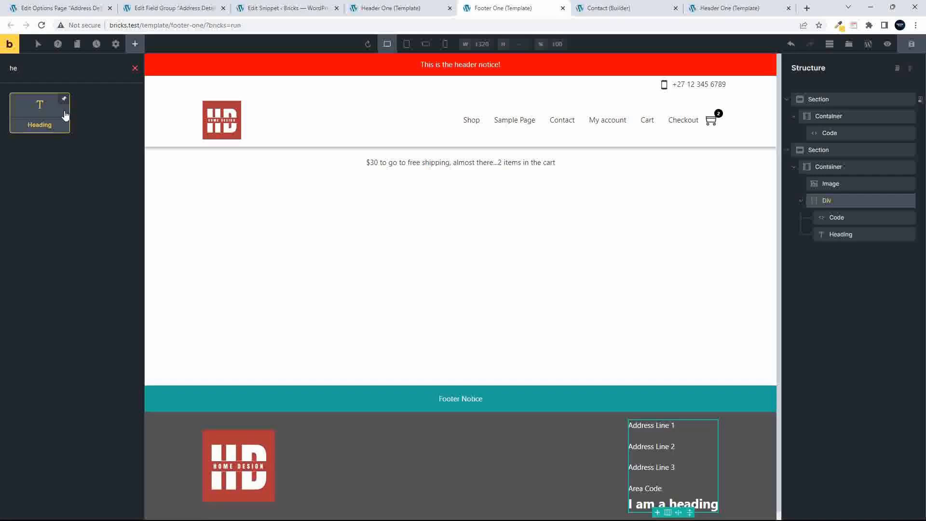
- Set the new heading's text to Physical Address with tag h5, and move it above the Code element in the Div
{"action": "left_click", "coordinate": [665, 501]}
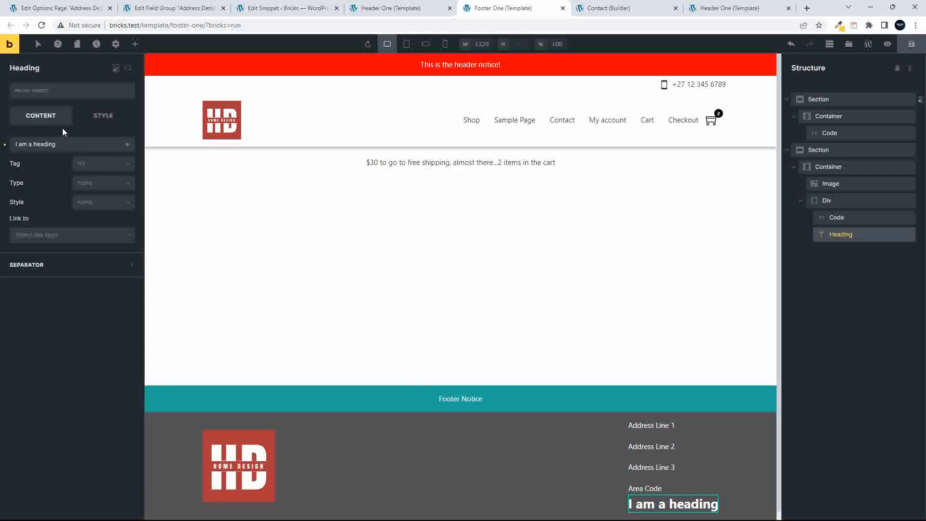
{"action": "left_click_drag", "start_coordinate": [62, 143], "coordinate": [18, 143]}
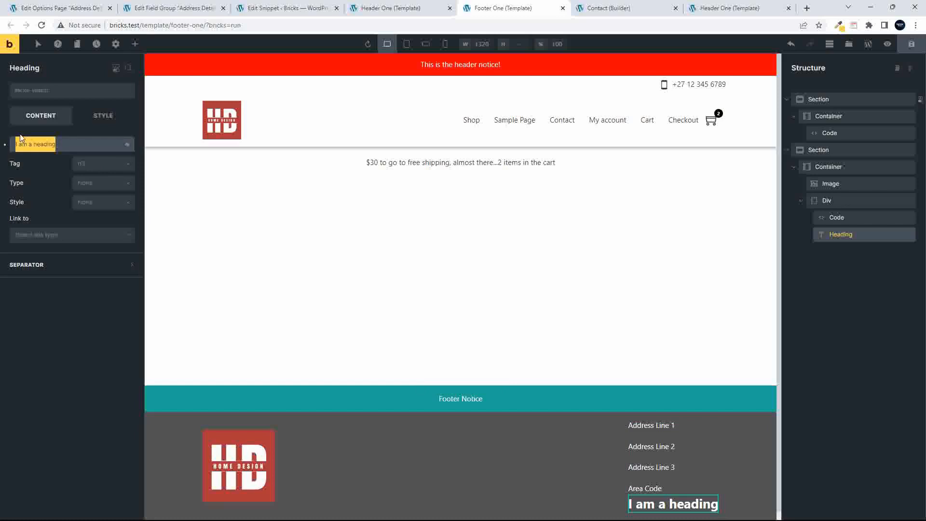
{"action": "type", "text": "Physical Address"}
{"action": "left_click", "coordinate": [115, 164]}
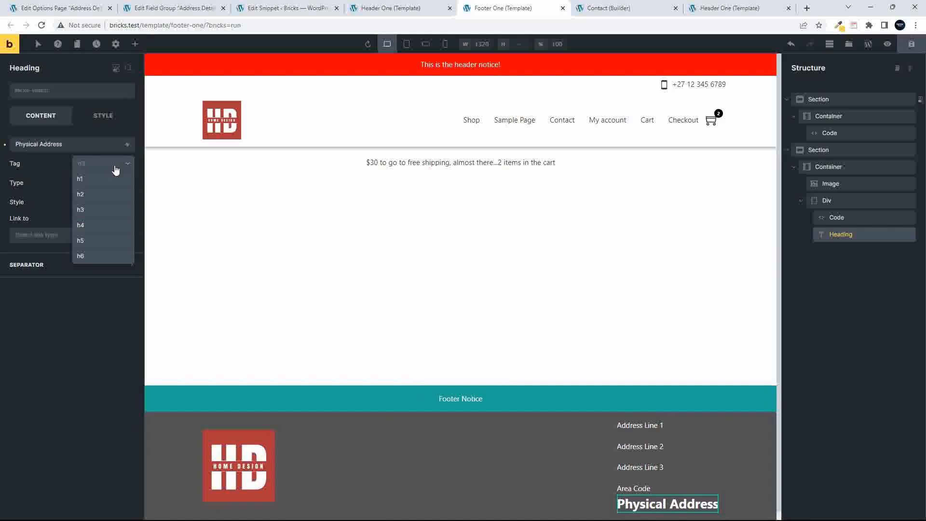
{"action": "left_click", "coordinate": [94, 241]}
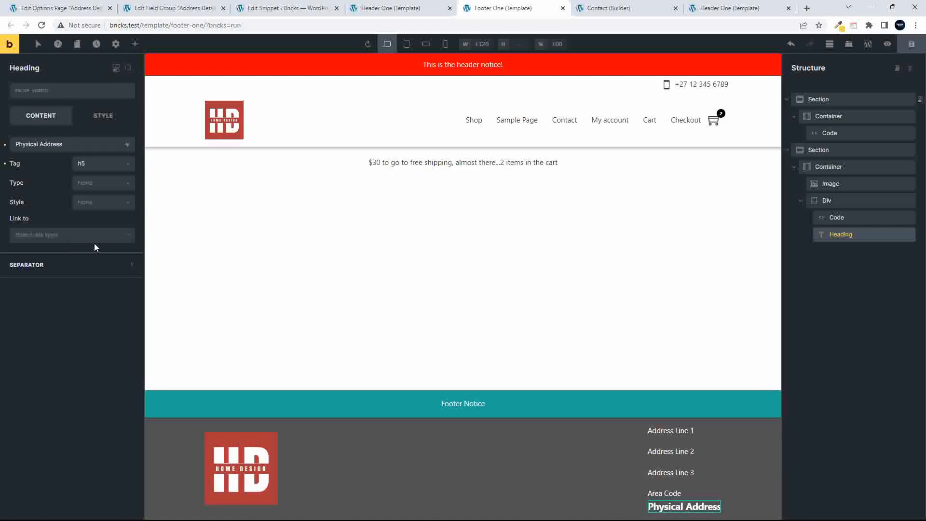
{"action": "left_click_drag", "start_coordinate": [830, 234], "coordinate": [831, 217]}
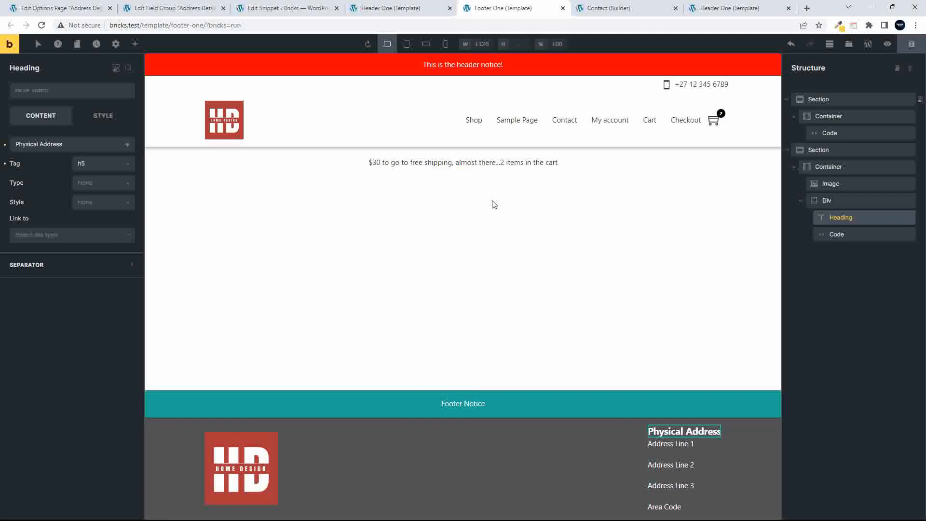
- Duplicate the Heading and Code elements inside the footer Div, and order the copies with the heading above the code
{"action": "left_click", "coordinate": [834, 200]}
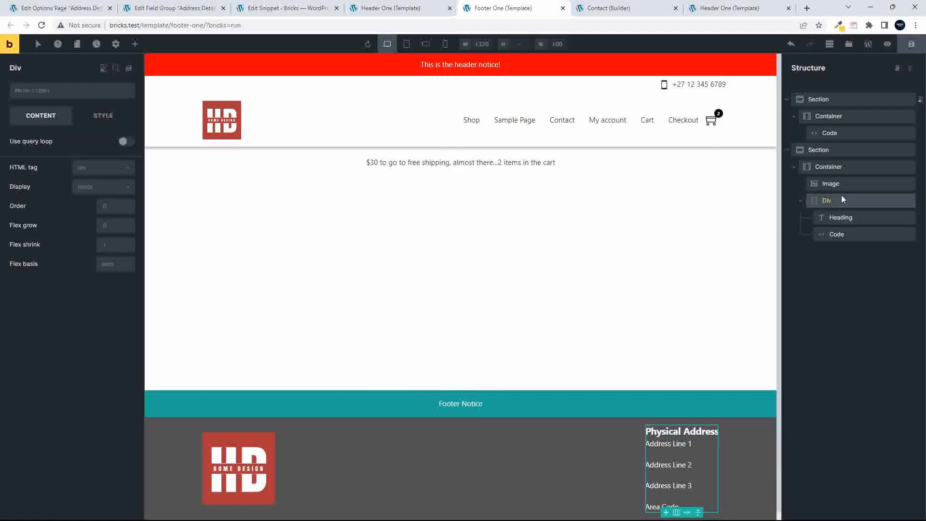
{"action": "left_click", "coordinate": [856, 220]}
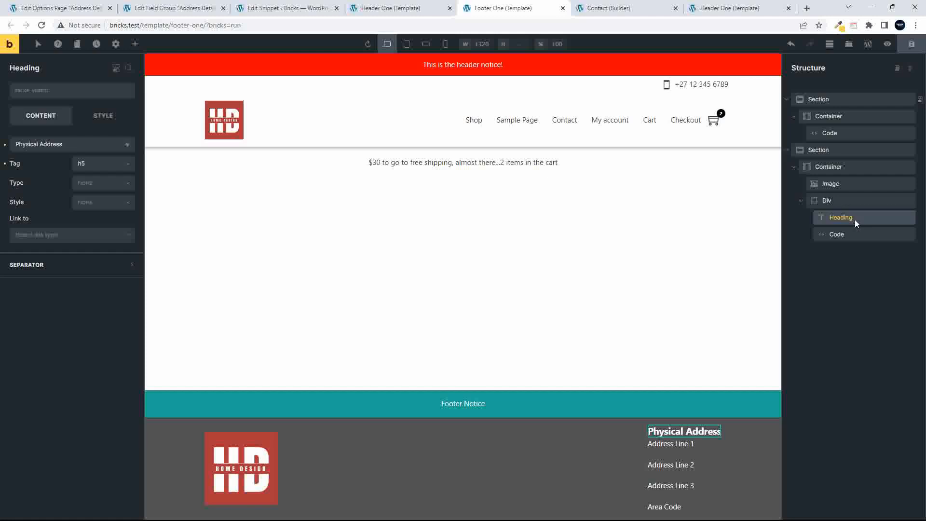
{"action": "right_click", "coordinate": [854, 218]}
{"action": "left_click", "coordinate": [850, 263]}
{"action": "left_click_drag", "start_coordinate": [836, 234], "coordinate": [838, 261]}
{"action": "left_click", "coordinate": [836, 235]}
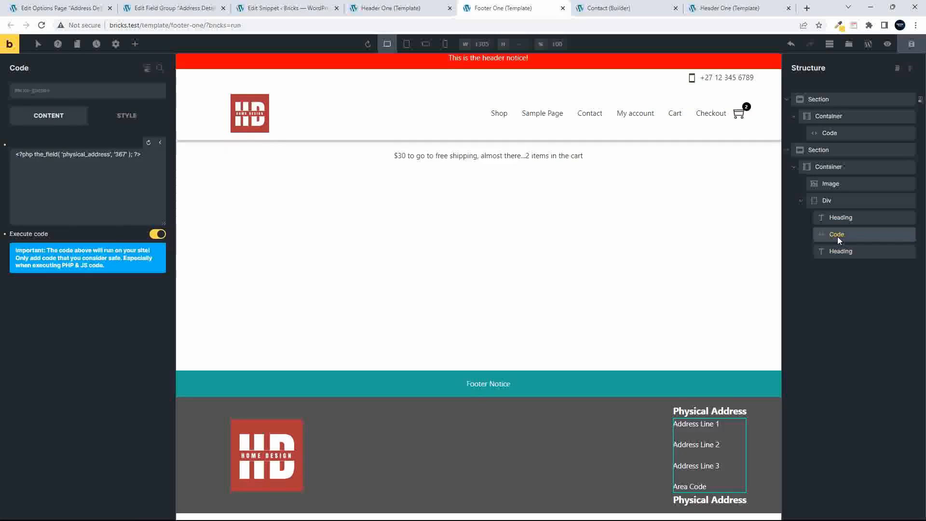
{"action": "right_click", "coordinate": [837, 237]}
{"action": "left_click", "coordinate": [833, 279]}
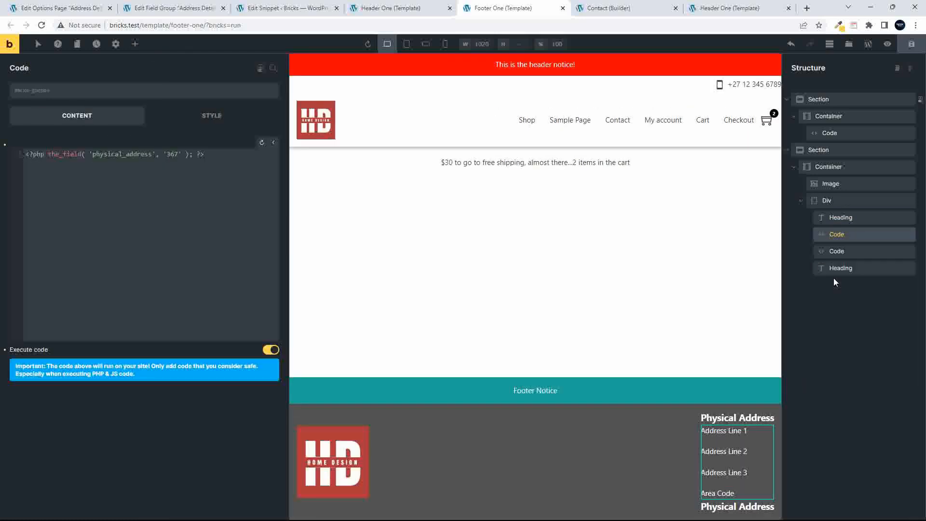
{"action": "left_click_drag", "start_coordinate": [834, 251], "coordinate": [837, 272]}
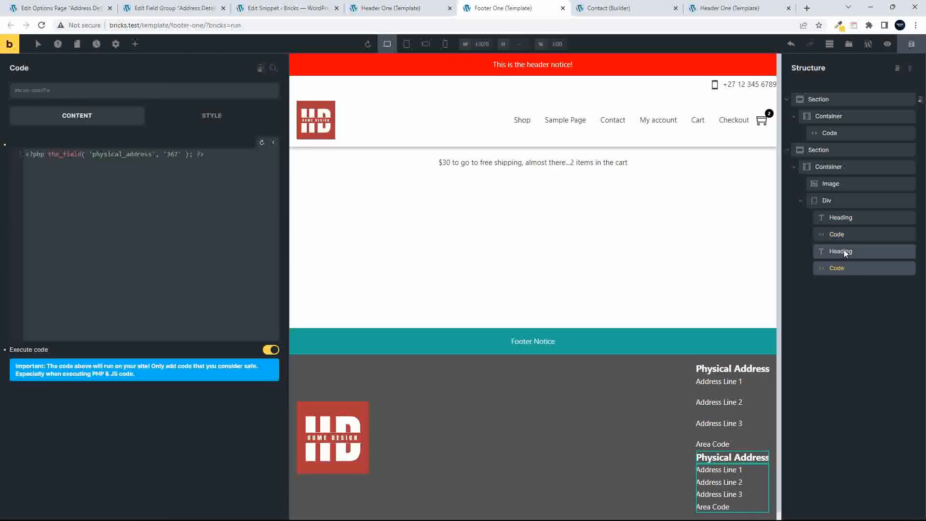
- Change the duplicated heading's text to Contact Number
{"action": "left_click", "coordinate": [843, 250]}
{"action": "left_click", "coordinate": [65, 145]}
{"action": "left_click_drag", "start_coordinate": [71, 143], "coordinate": [13, 142]}
{"action": "type", "text": "Conta"}
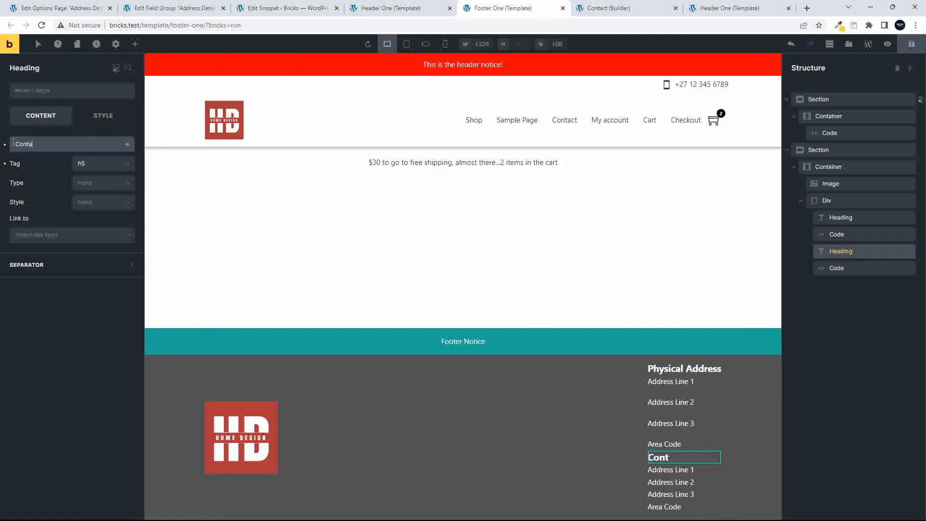
{"action": "type", "text": "ct Number"}
- Change the field name in the duplicated Code element to contact_number and run the code
{"action": "left_click", "coordinate": [851, 268]}
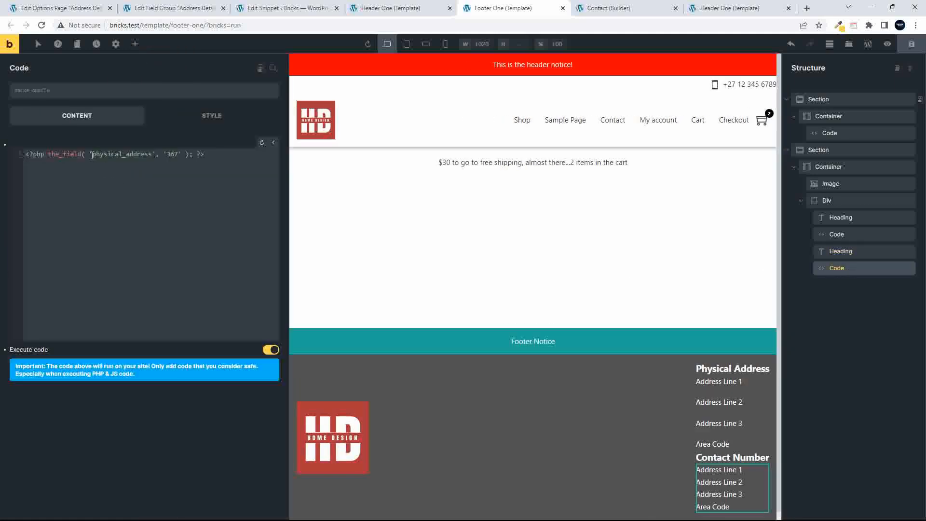
{"action": "left_click_drag", "start_coordinate": [93, 154], "coordinate": [149, 154]}
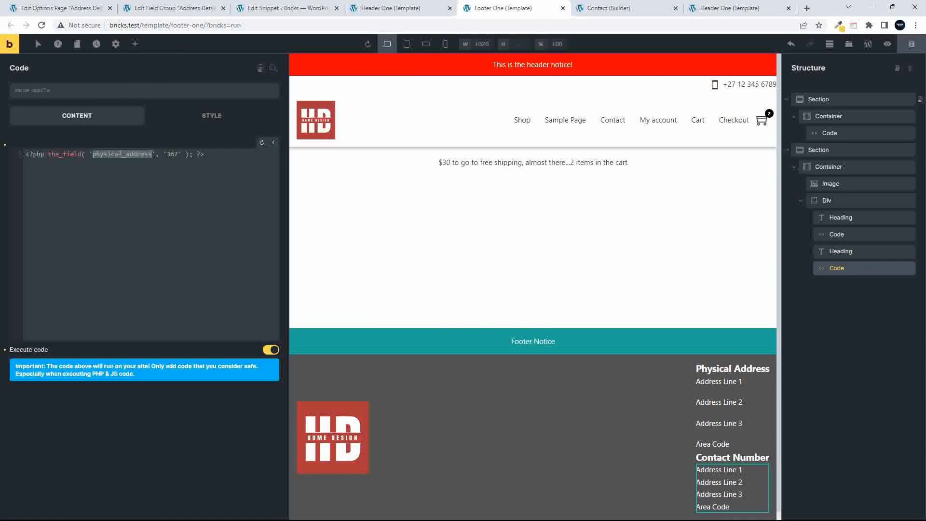
{"action": "type", "text": "contact_nu"}
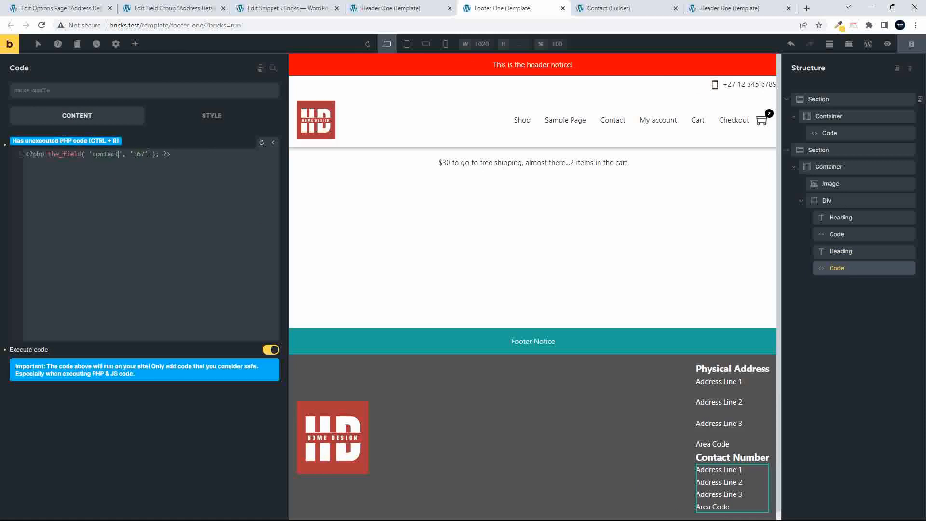
{"action": "type", "text": "mber"}
{"action": "key", "text": "ctrl+r"}
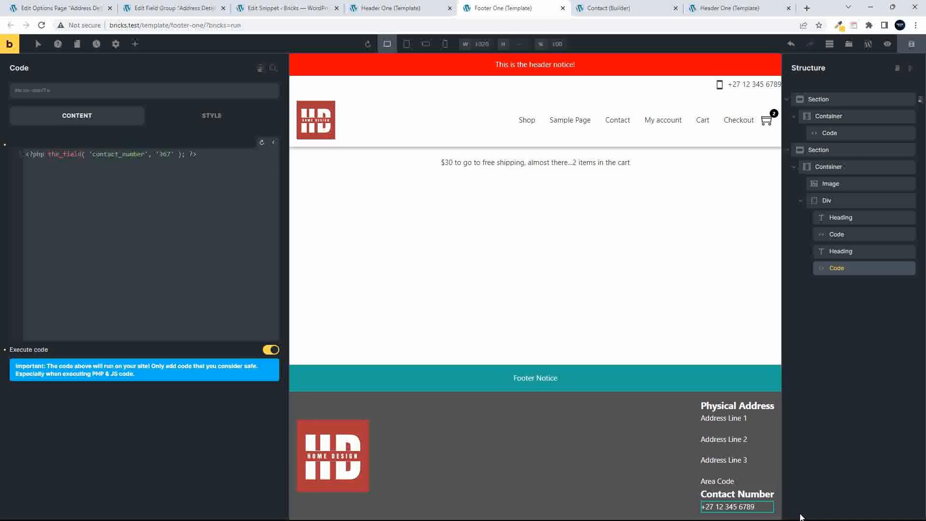
- Save the Footer One template and reload the front-end Header One page to check the footer contact details
{"action": "left_click", "coordinate": [911, 44]}
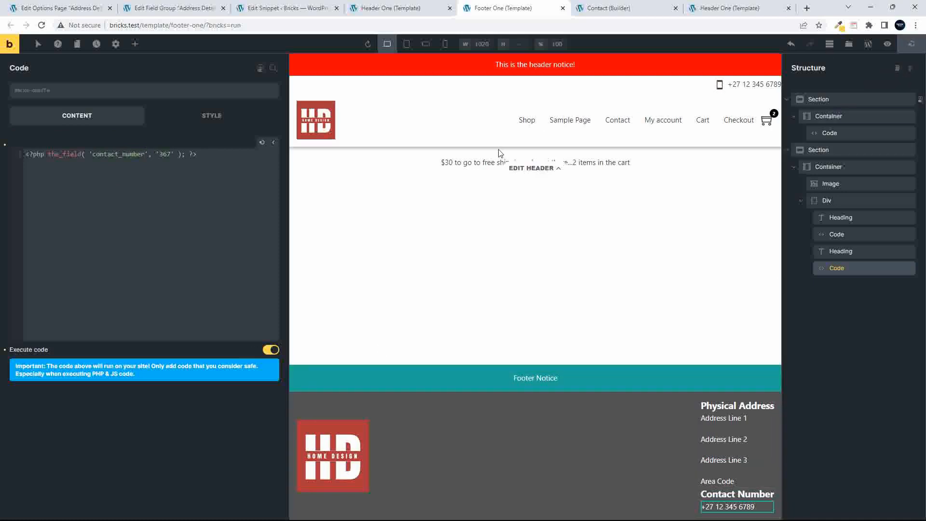
{"action": "left_click", "coordinate": [745, 14]}
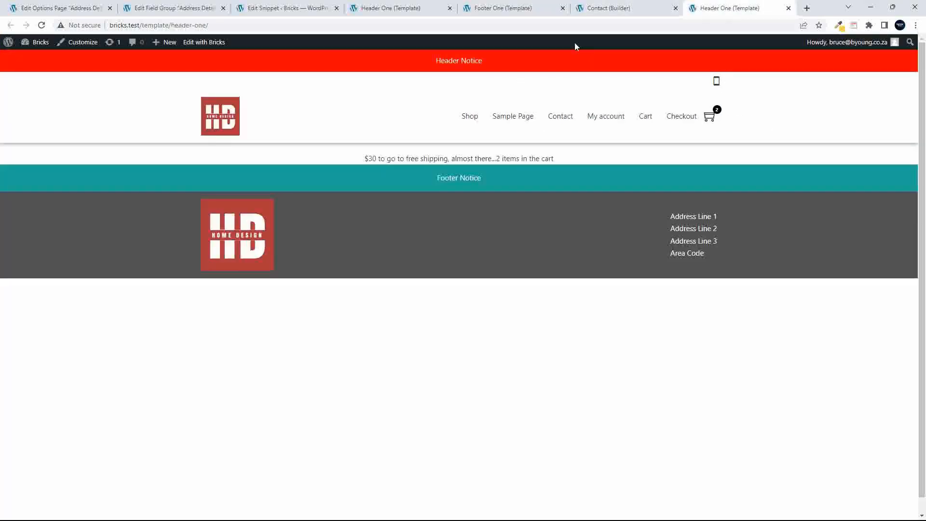
{"action": "left_click", "coordinate": [41, 25]}
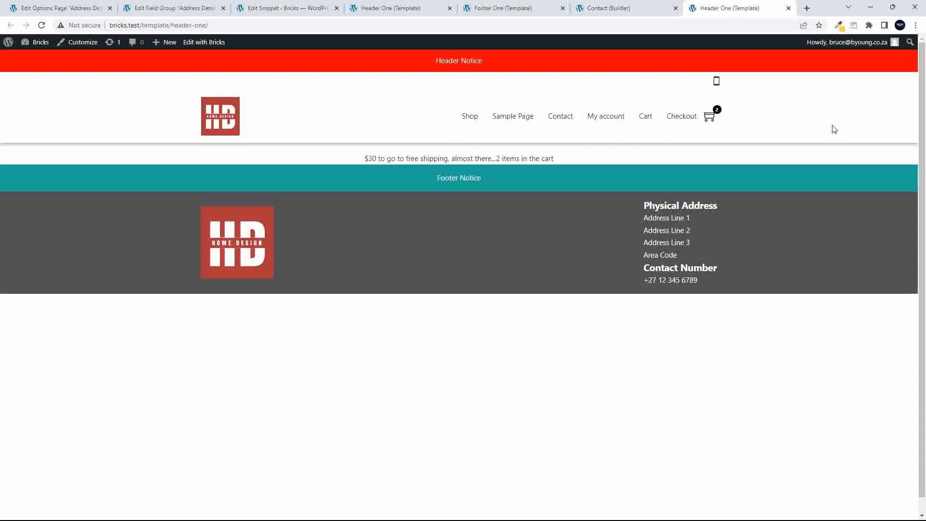
- Close the old Contact builder tab, and open the site's Contact page for editing with Bricks
{"action": "left_click", "coordinate": [604, 10]}
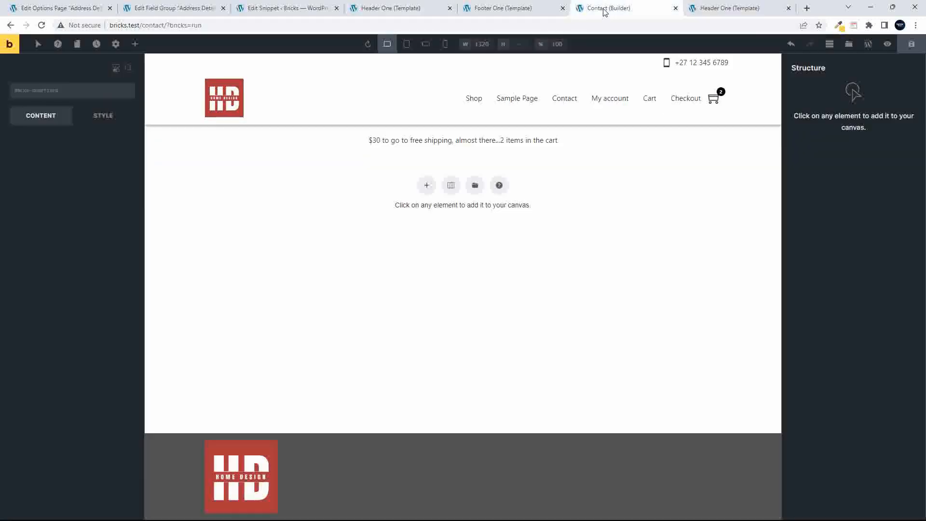
{"action": "left_click", "coordinate": [675, 8]}
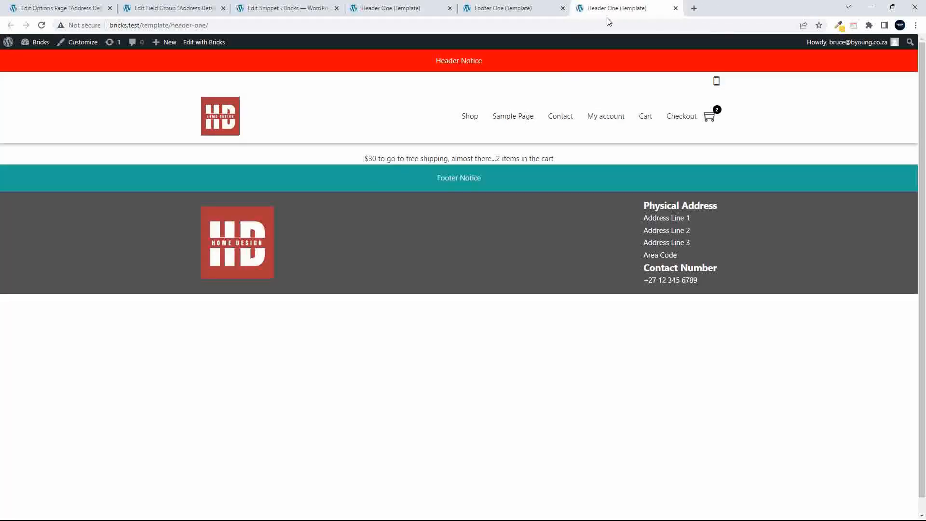
{"action": "left_click", "coordinate": [559, 118]}
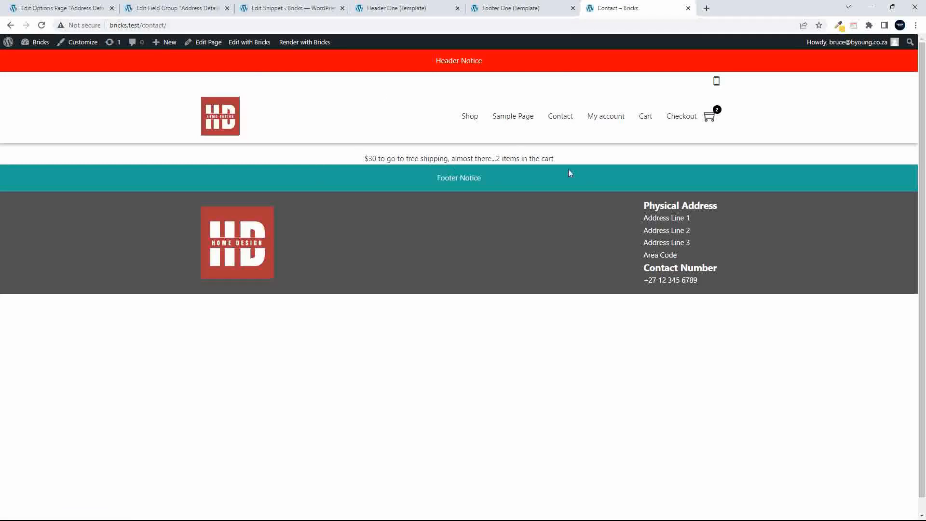
{"action": "left_click", "coordinate": [249, 42]}
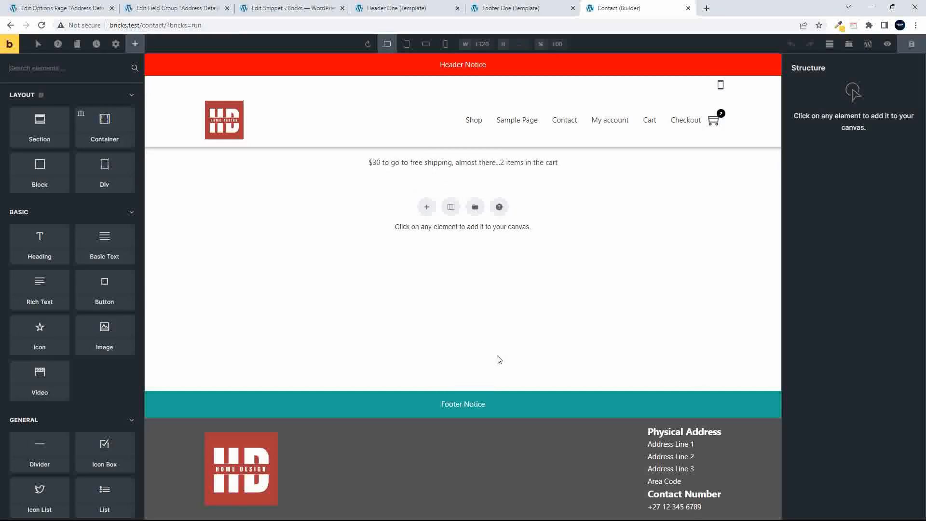
- Insert a two-column container on the Contact page and add a Heading element to its first column
{"action": "left_click", "coordinate": [451, 209]}
{"action": "left_click", "coordinate": [426, 236]}
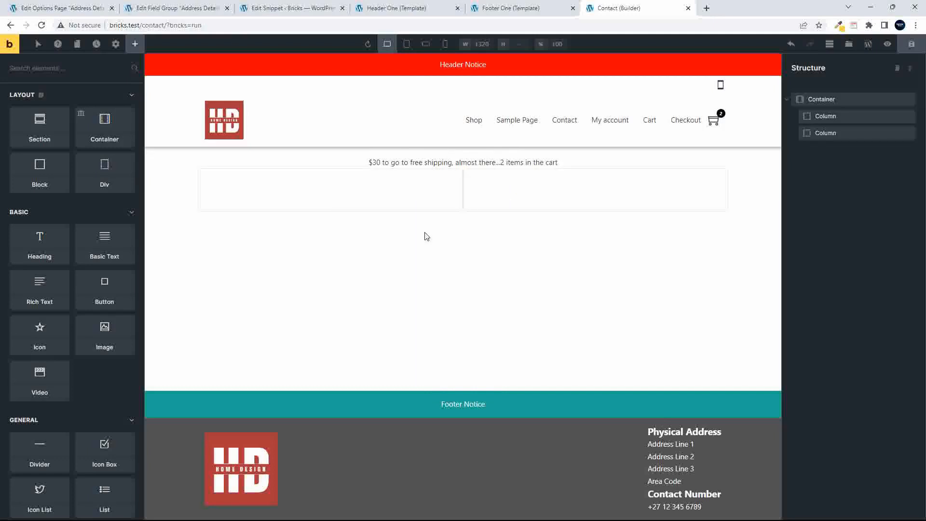
{"action": "left_click", "coordinate": [378, 192]}
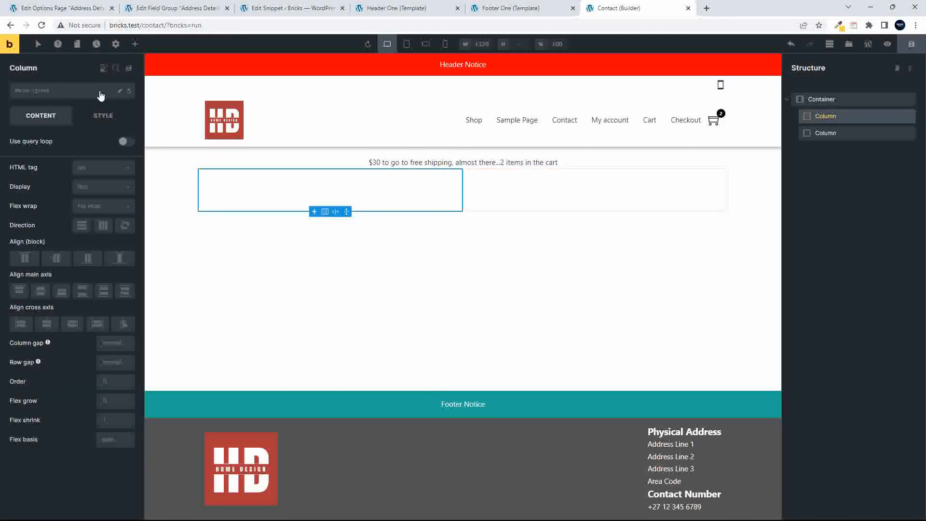
{"action": "left_click", "coordinate": [135, 43]}
{"action": "type", "text": "head"}
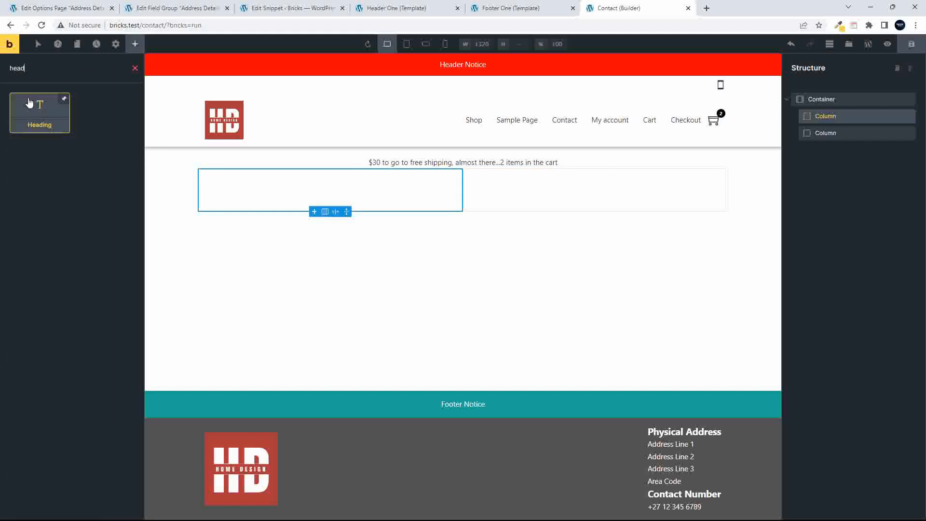
{"action": "left_click", "coordinate": [31, 104]}
- Set the new heading's text to Physical Address
{"action": "triple_click", "coordinate": [256, 180]}
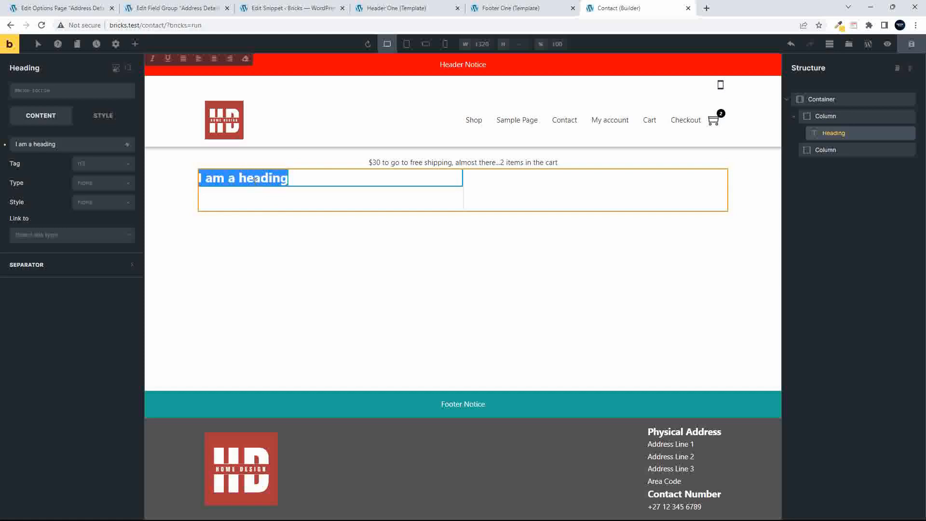
{"action": "type", "text": "Phys"}
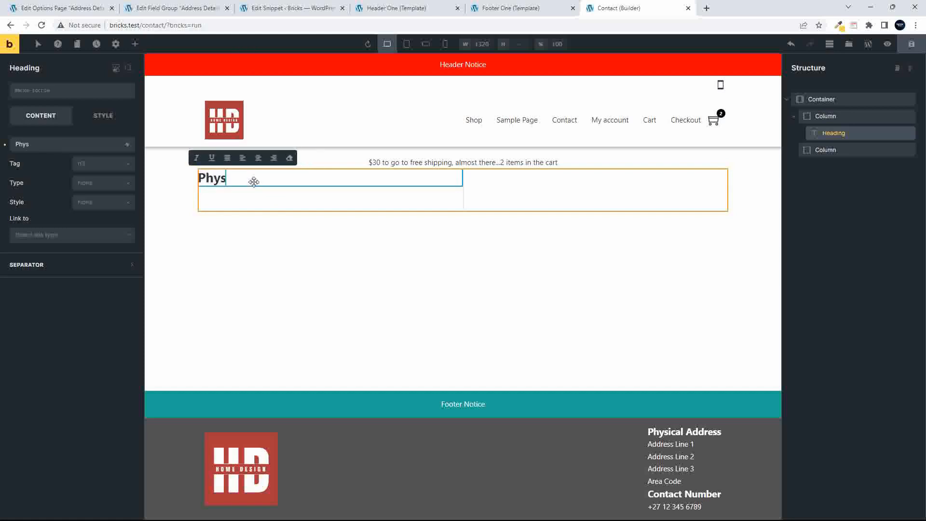
{"action": "type", "text": "ical Address"}
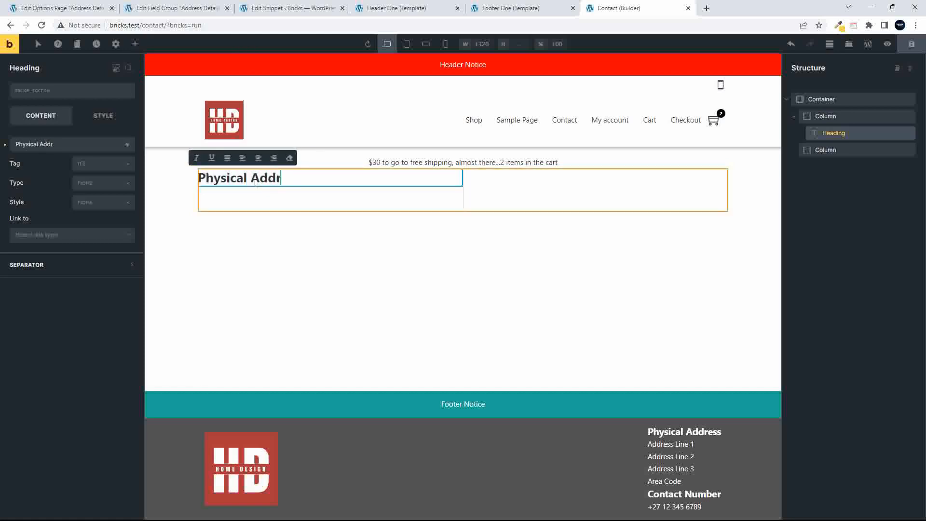
- Add a Code element below the Physical Address heading in the first column
{"action": "left_click", "coordinate": [134, 46]}
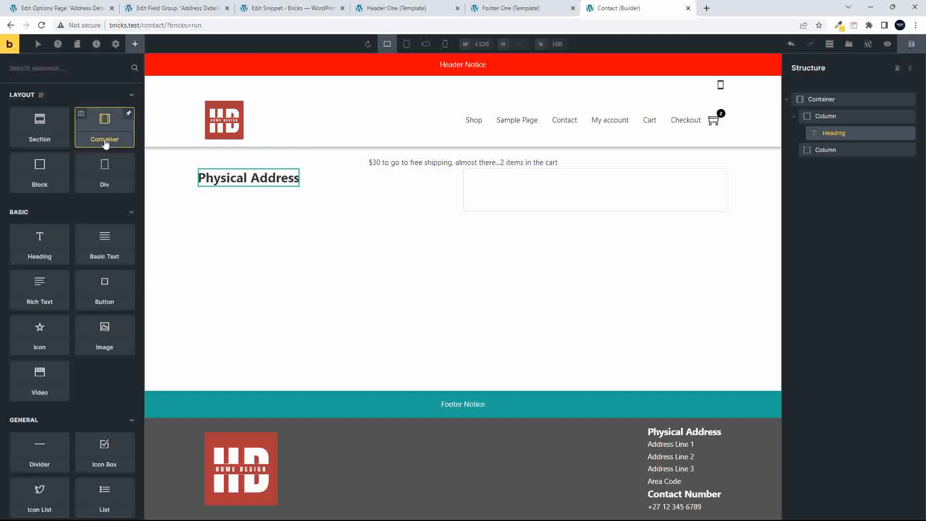
{"action": "type", "text": "code"}
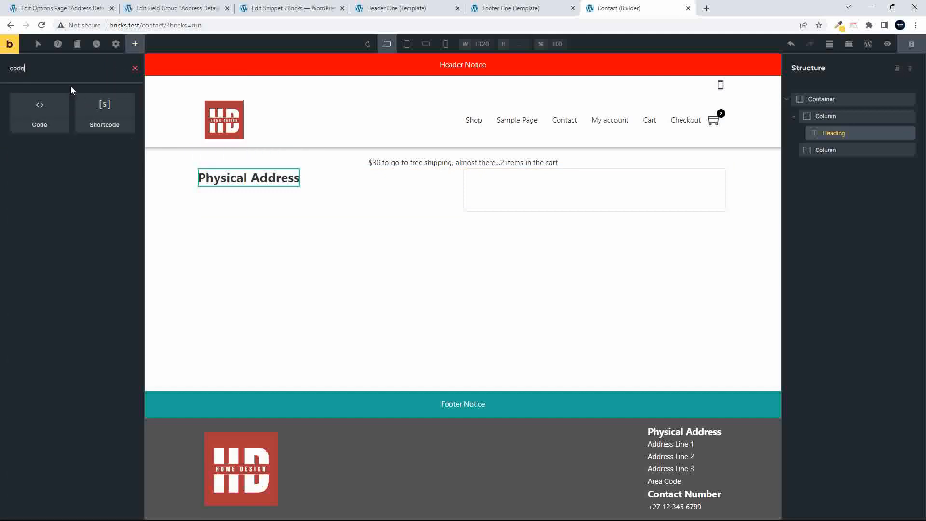
{"action": "left_click", "coordinate": [40, 123]}
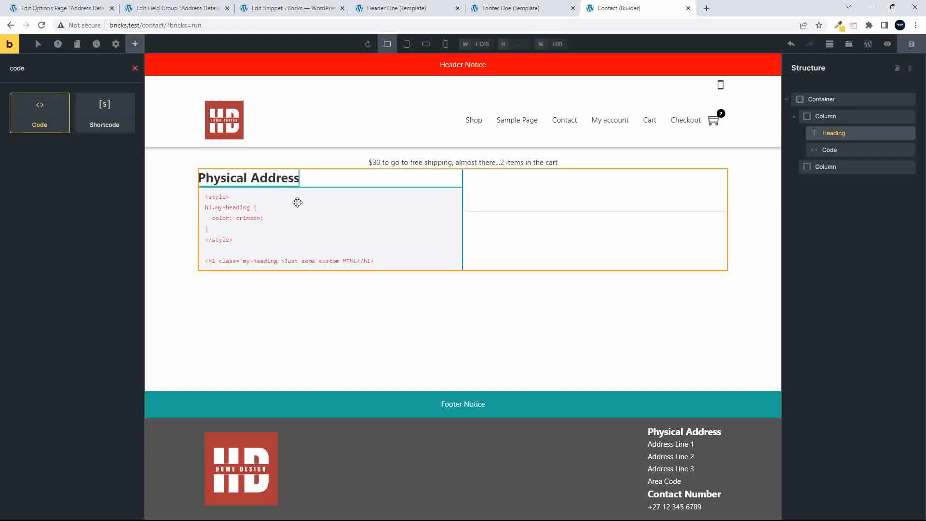
- Replace the Code element's sample content with <?php the_field( 'physical_address', '366' ) ;?> and enable code execution
{"action": "left_click", "coordinate": [246, 220]}
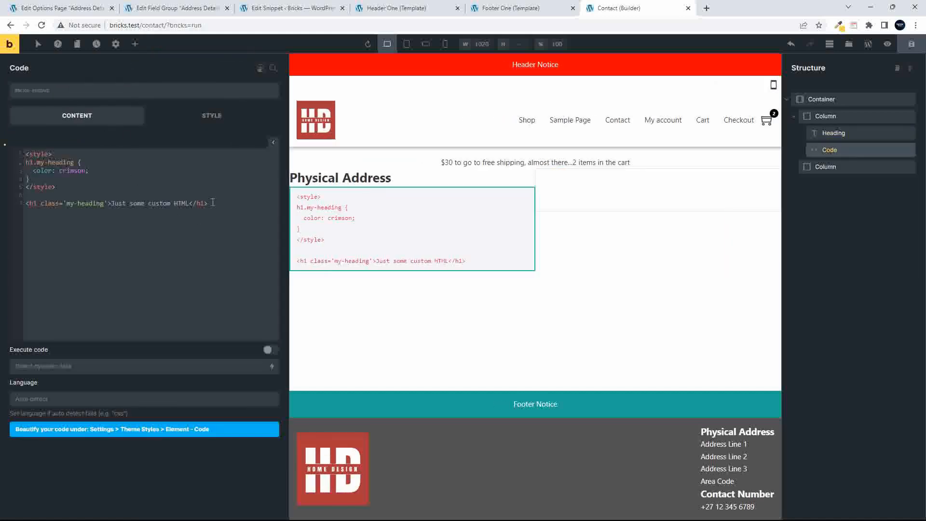
{"action": "left_click_drag", "start_coordinate": [213, 203], "coordinate": [3, 145]}
{"action": "type", "text": "<?php"}
{"action": "type", "text": " ;"}
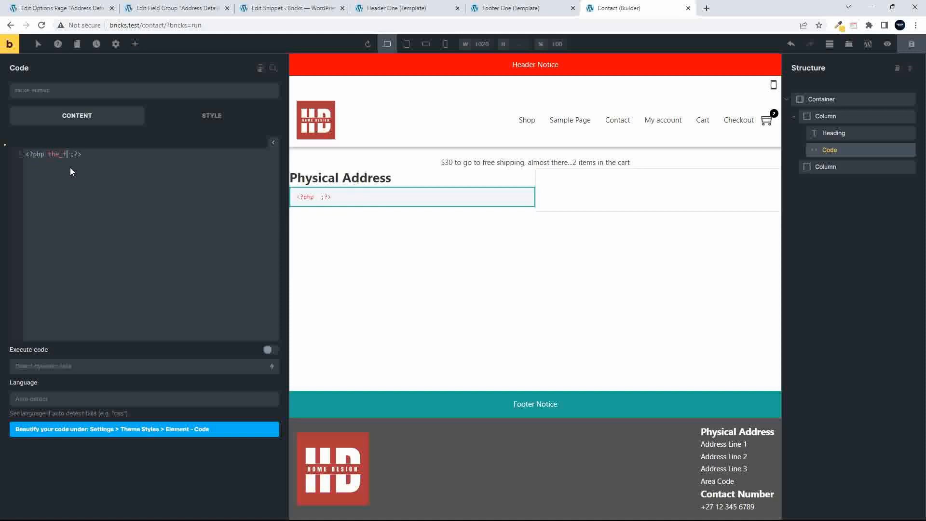
{"action": "type", "text": "("}
{"action": "type", "text": " 'physic"}
{"action": "type", "text": "al"}
{"action": "type", "text": "address"}
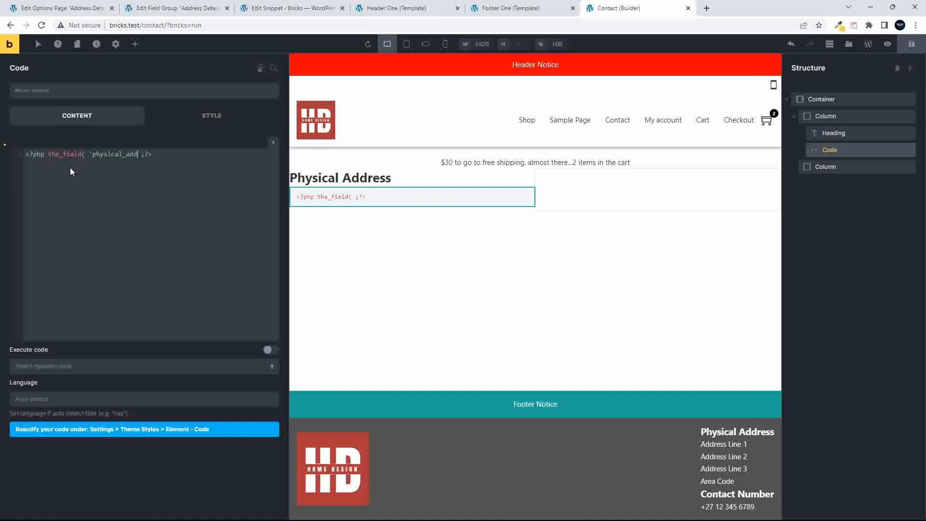
{"action": "type", "text": "', '366' )"}
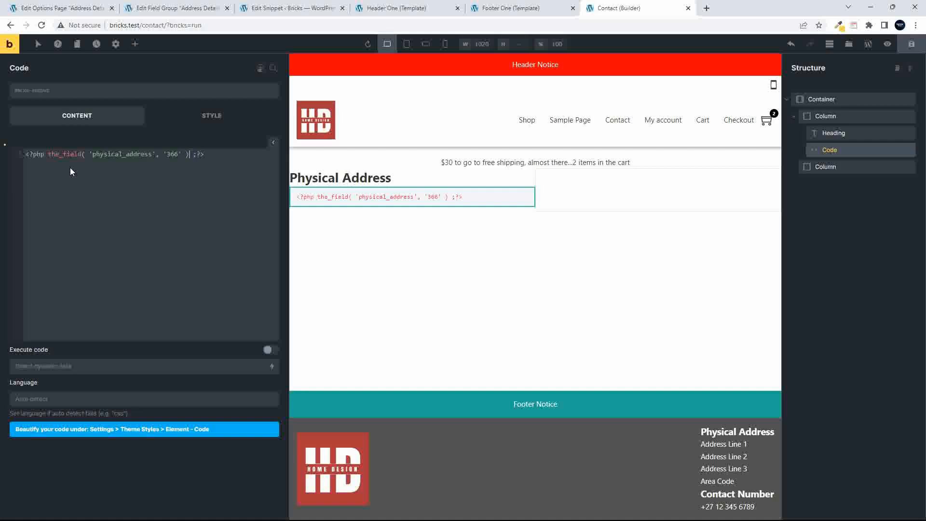
{"action": "left_click", "coordinate": [269, 350]}
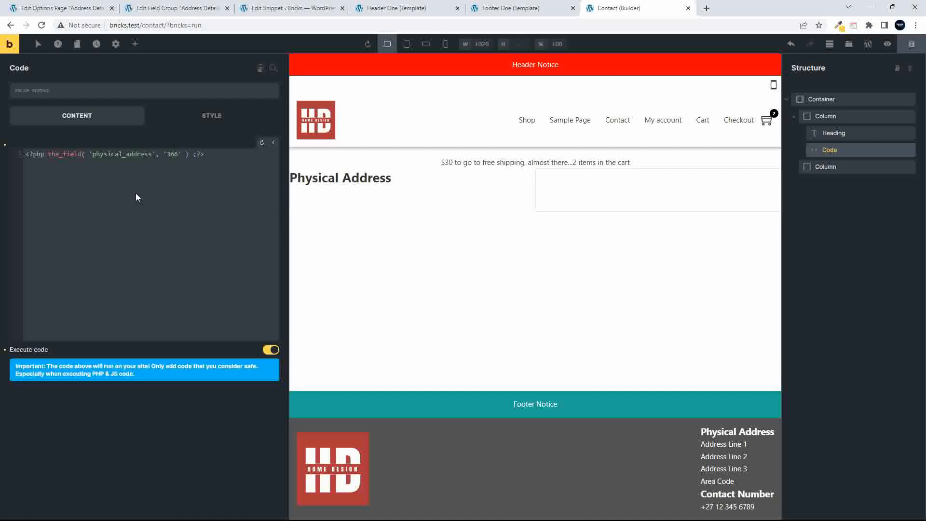
- Check the Address Details options page's post ID, then correct the ID in the Contact page code to 367 and run it
{"action": "left_click", "coordinate": [77, 9]}
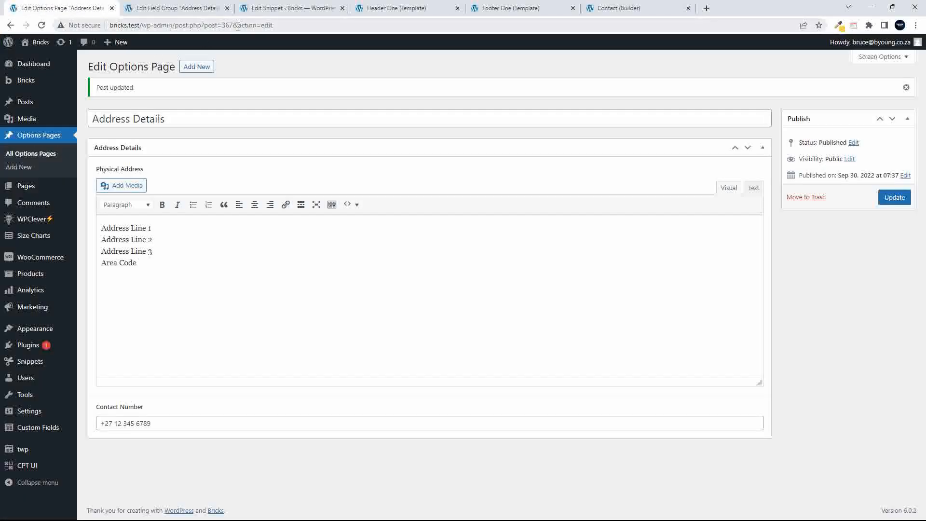
{"action": "left_click", "coordinate": [641, 9]}
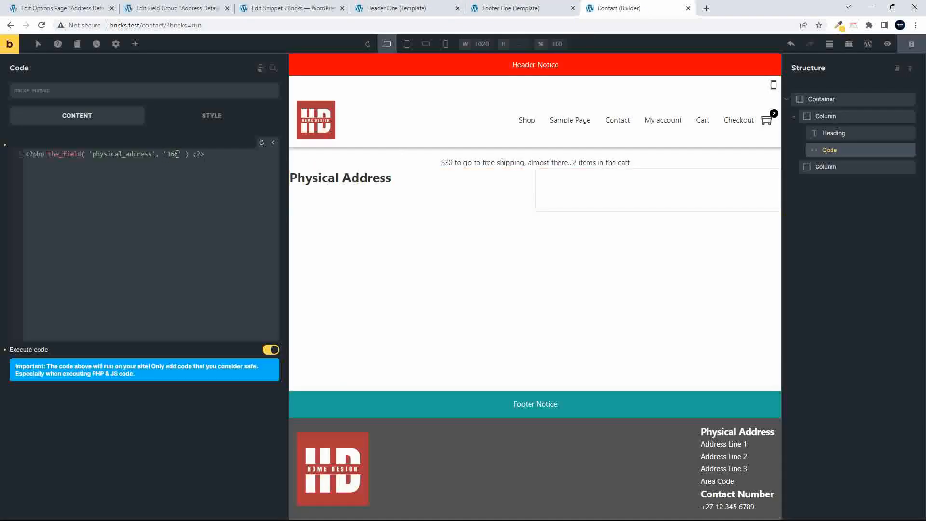
{"action": "key", "text": "BackSpace"}
{"action": "type", "text": "7"}
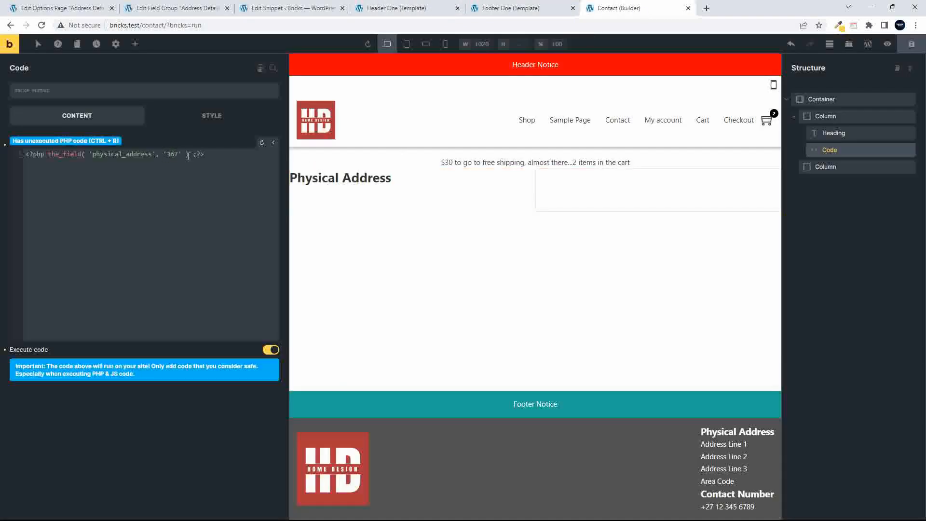
{"action": "key", "text": "ctrl+r"}
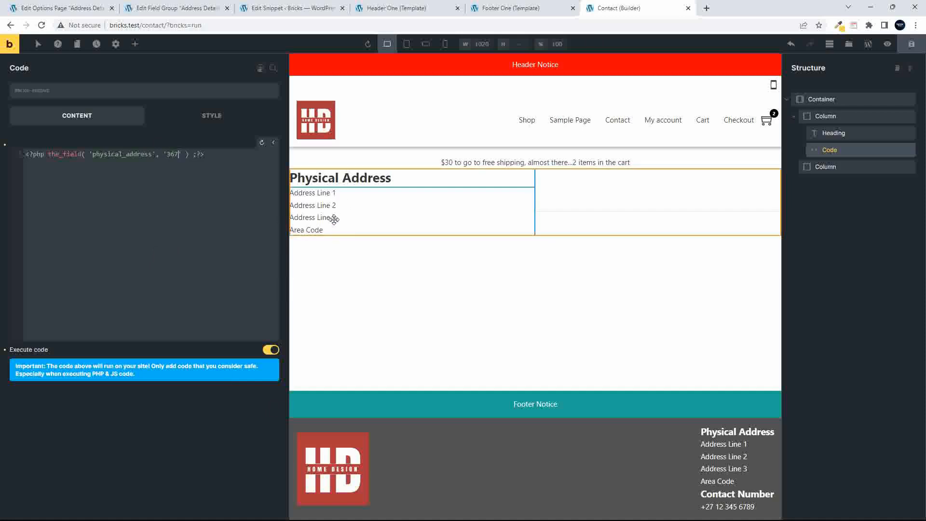
- Duplicate the Physical Address heading and its Code element in the first column, placing the heading copy between the two Code elements
{"action": "right_click", "coordinate": [832, 152]}
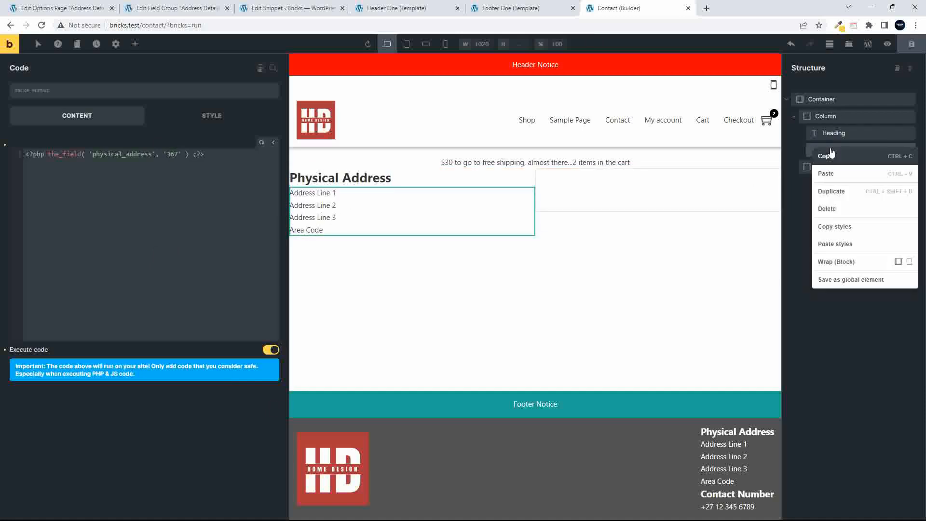
{"action": "left_click", "coordinate": [831, 191]}
{"action": "right_click", "coordinate": [829, 140]}
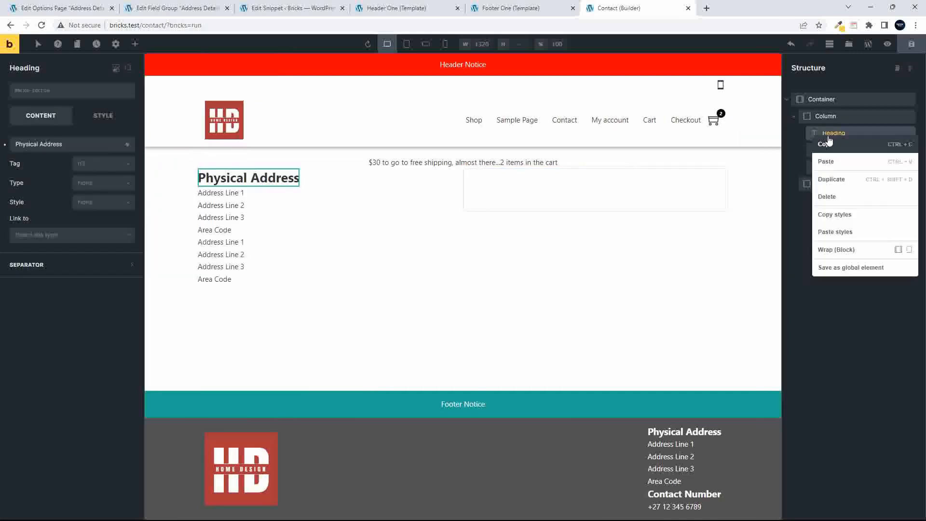
{"action": "left_click", "coordinate": [847, 179]}
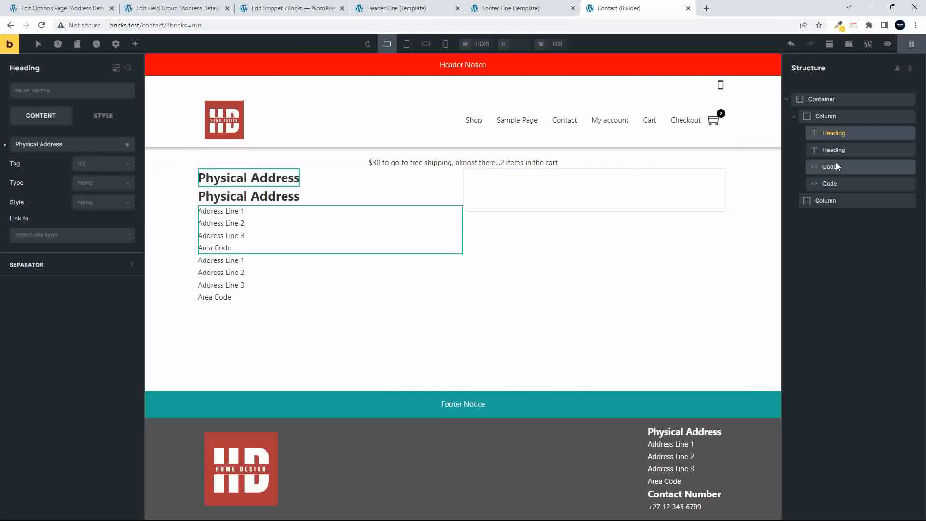
{"action": "left_click_drag", "start_coordinate": [822, 149], "coordinate": [825, 177]}
- Set the duplicated heading's text to Contact Number
{"action": "left_click", "coordinate": [835, 169]}
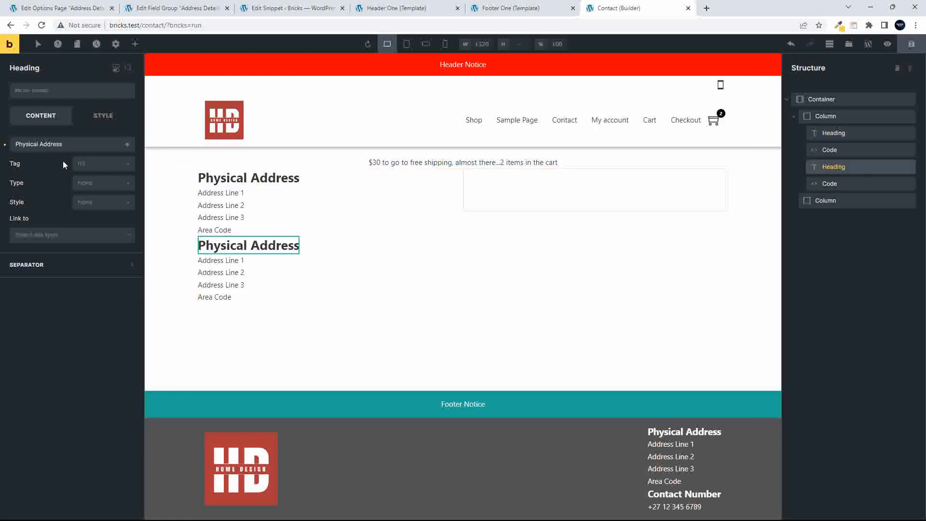
{"action": "triple_click", "coordinate": [20, 142]}
{"action": "type", "text": "Contact Number"}
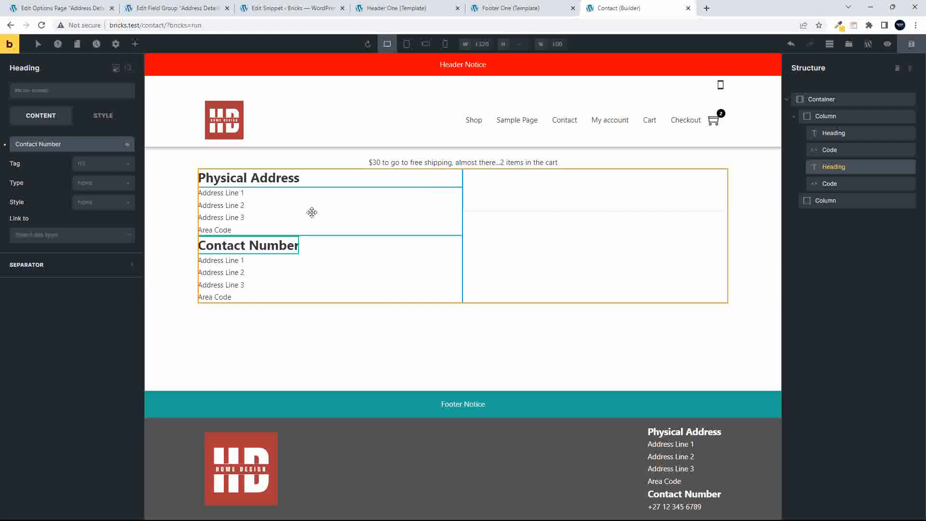
- Change the field name in the Code element below the Contact Number heading to contact_number and run the code
{"action": "left_click", "coordinate": [821, 185]}
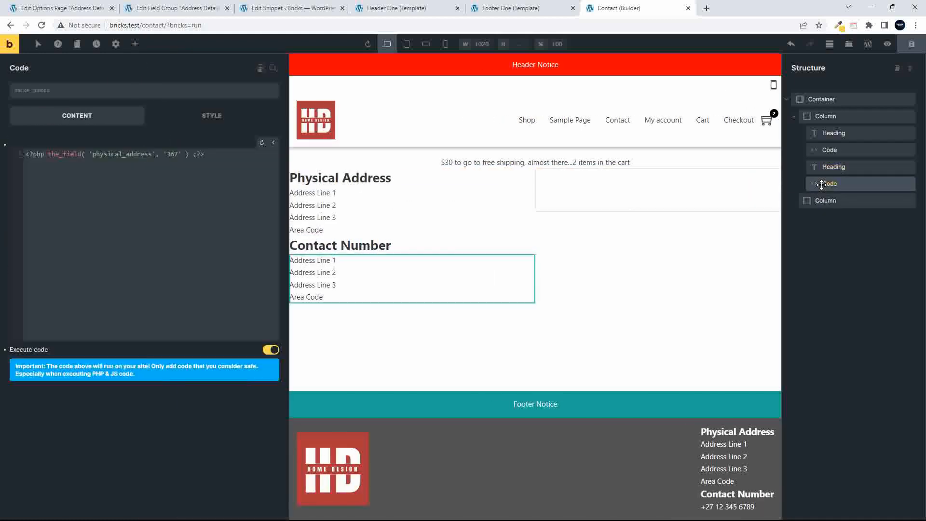
{"action": "double_click", "coordinate": [100, 154]}
{"action": "type", "text": "con"}
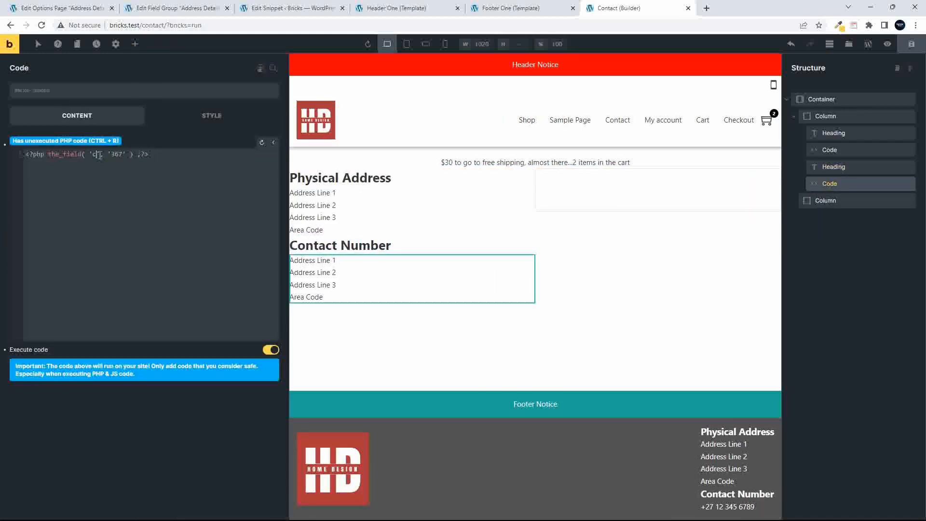
{"action": "type", "text": "tact_number"}
{"action": "key", "text": "ctrl+r"}
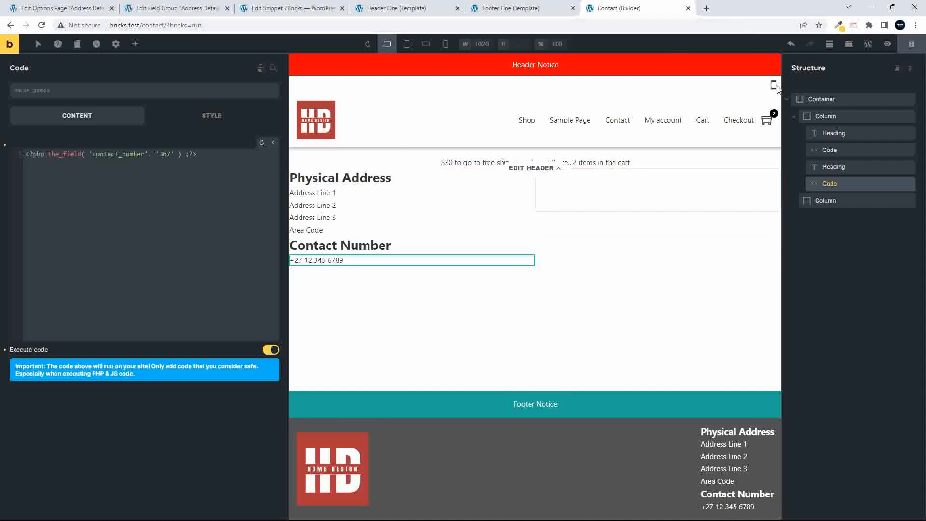
- Switch to the Header One template and delete the Div holding a Code element beside the phone icon
{"action": "left_click", "coordinate": [410, 12]}
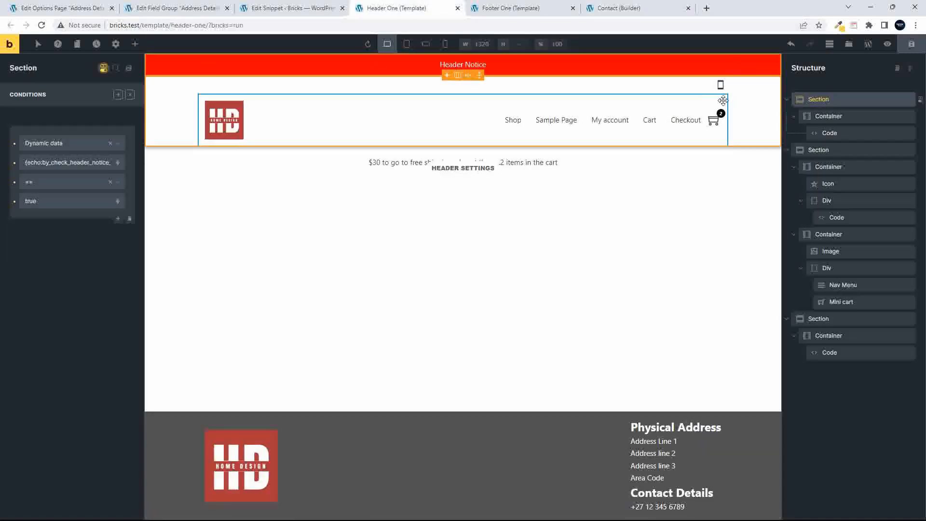
{"action": "left_click", "coordinate": [706, 86]}
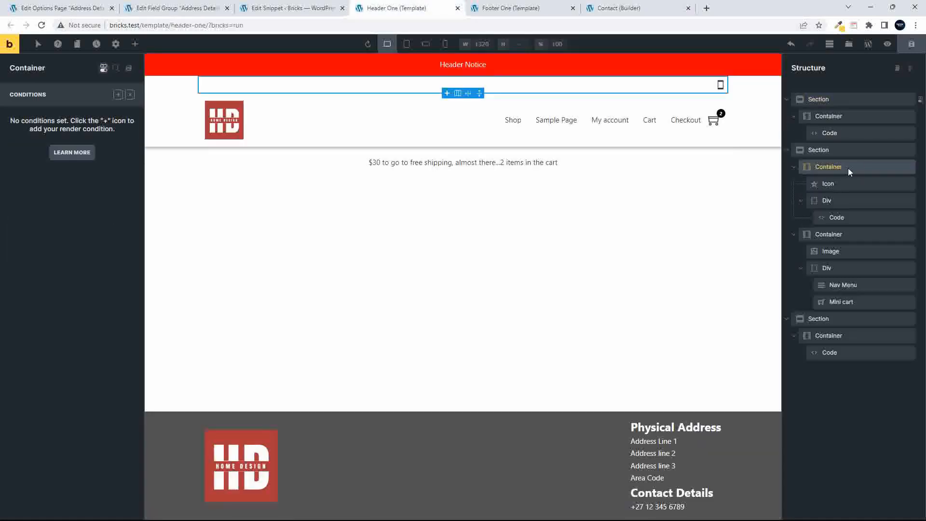
{"action": "left_click", "coordinate": [859, 149]}
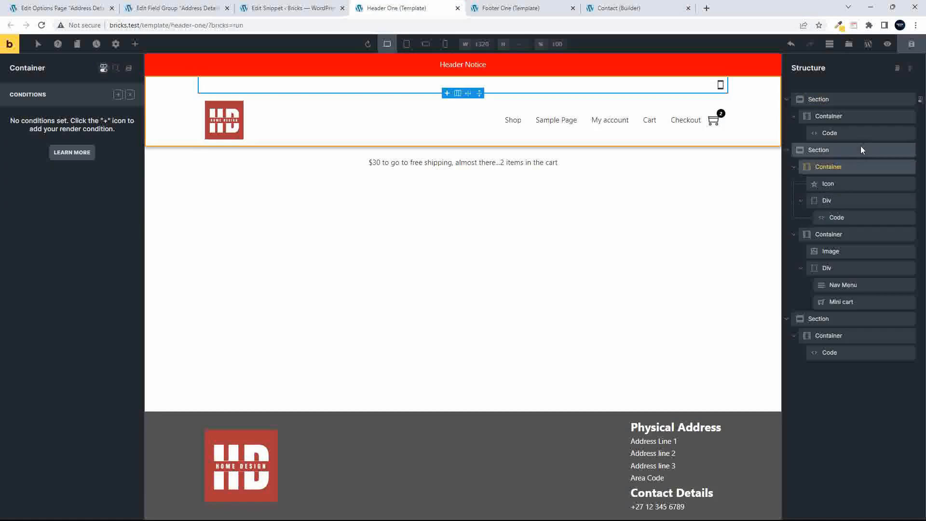
{"action": "left_click", "coordinate": [842, 167]}
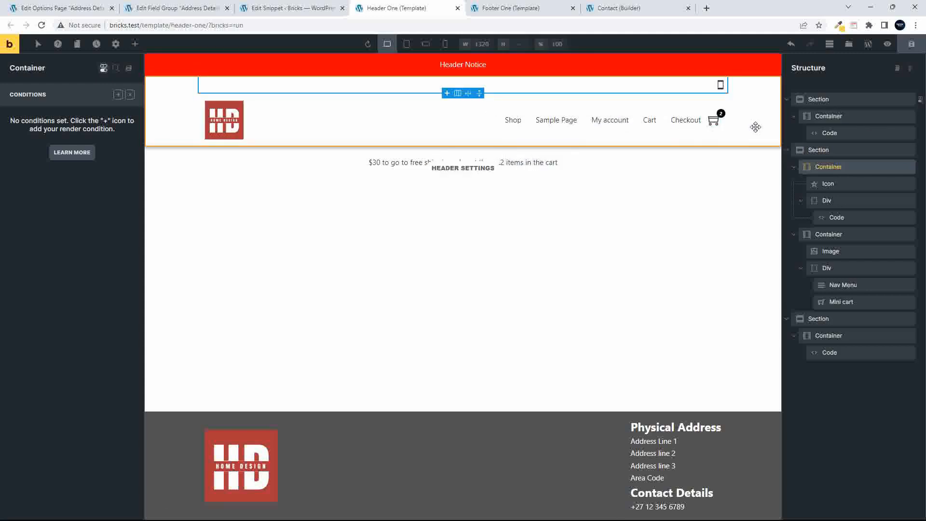
{"action": "left_click", "coordinate": [721, 85]}
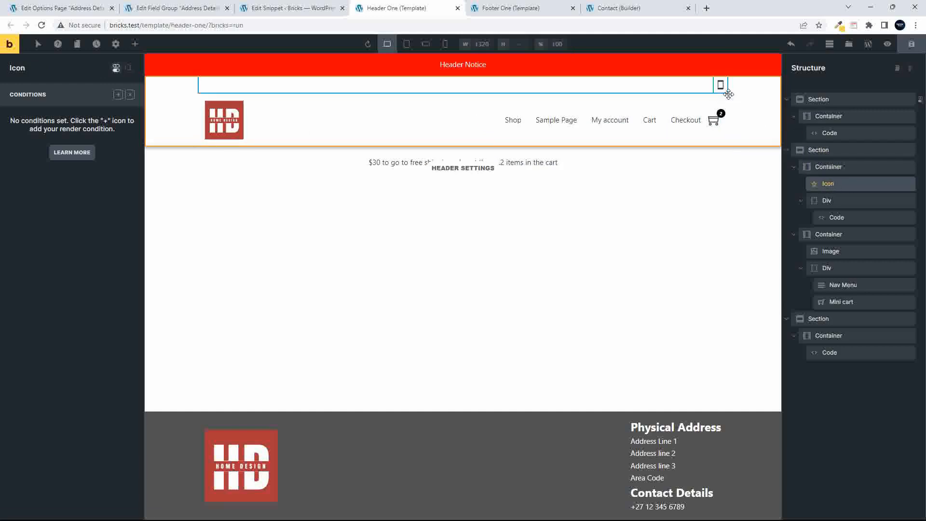
{"action": "left_click", "coordinate": [839, 200]}
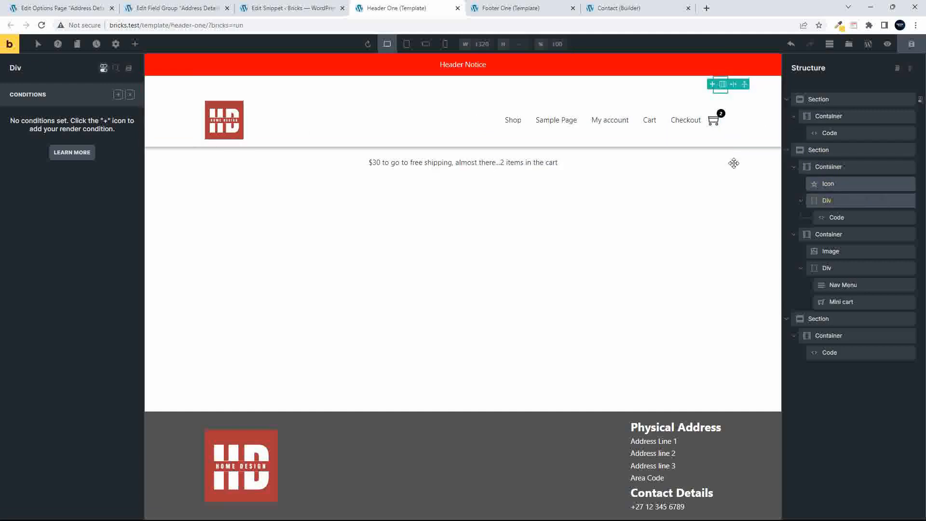
{"action": "right_click", "coordinate": [849, 203]}
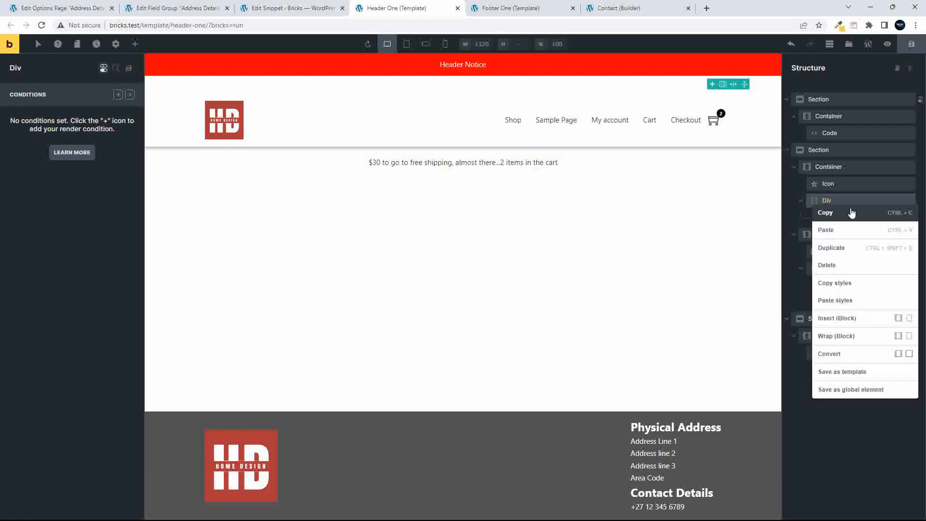
{"action": "left_click", "coordinate": [847, 264]}
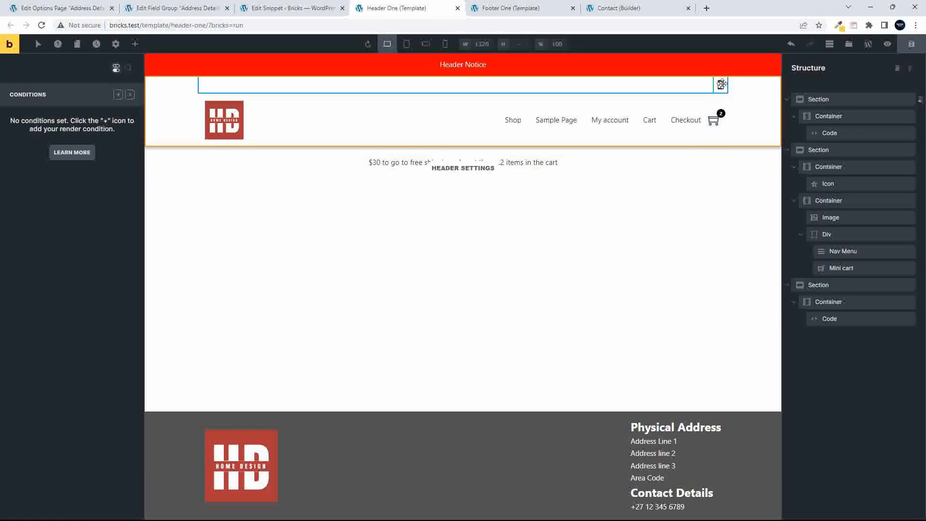
- Add a Code element after the phone icon in the header's upper container and select it
{"action": "left_click", "coordinate": [841, 167]}
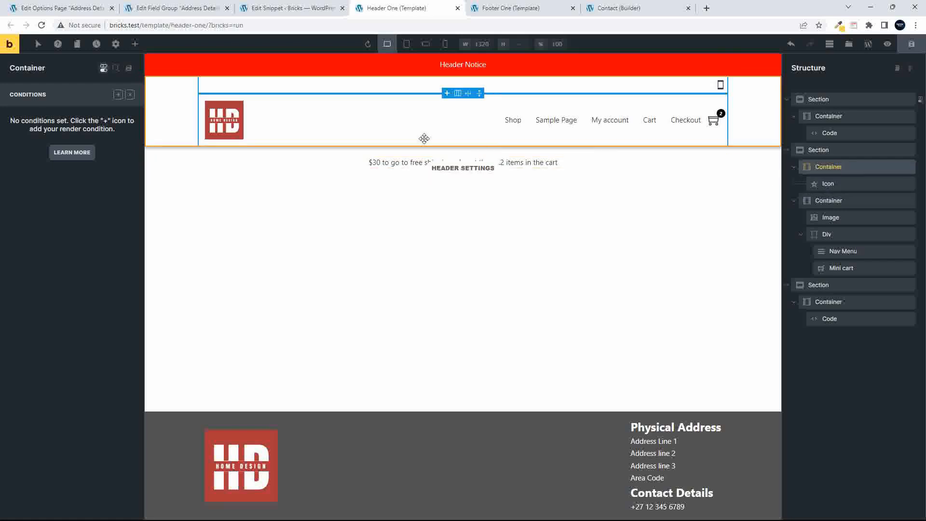
{"action": "left_click", "coordinate": [135, 44]}
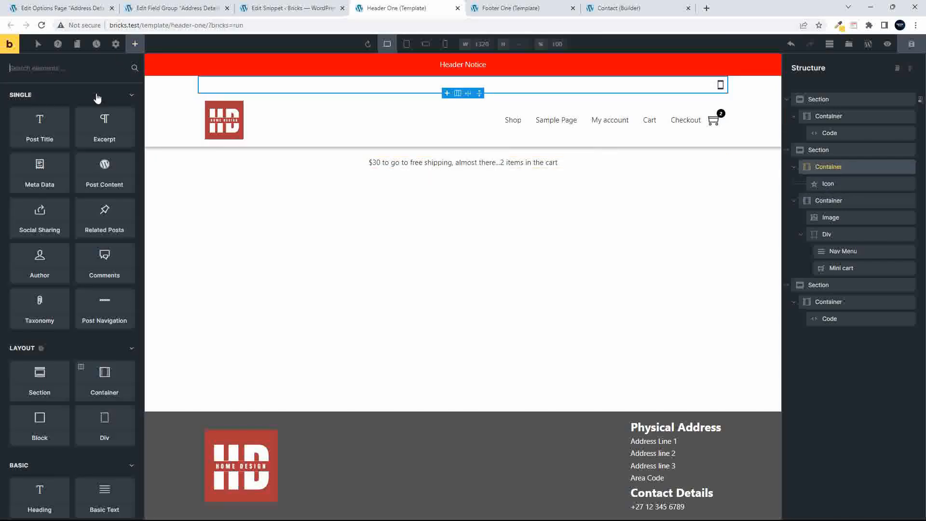
{"action": "type", "text": "code"}
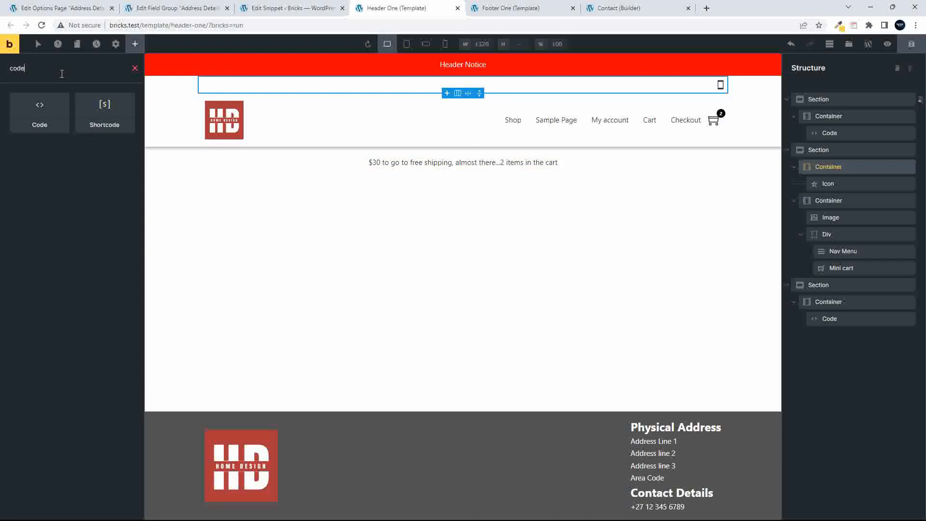
{"action": "left_click", "coordinate": [42, 108]}
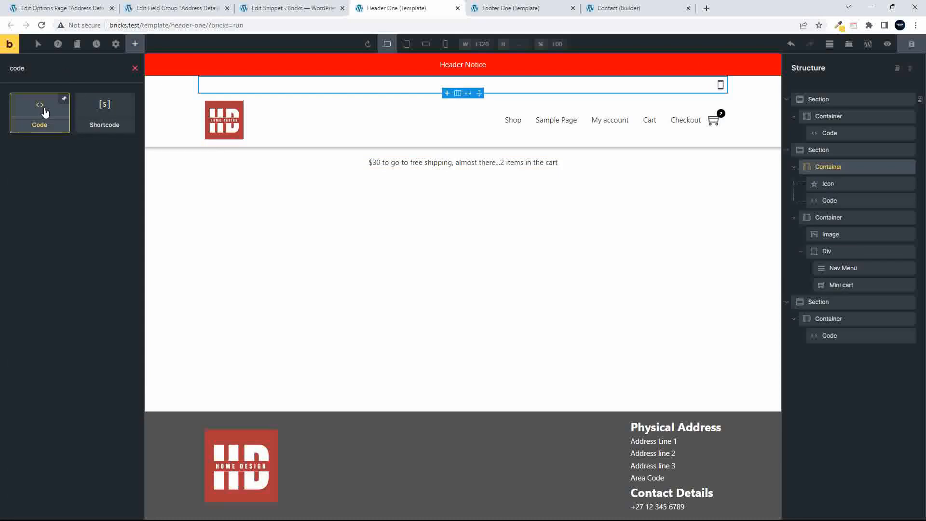
{"action": "left_click", "coordinate": [307, 123]}
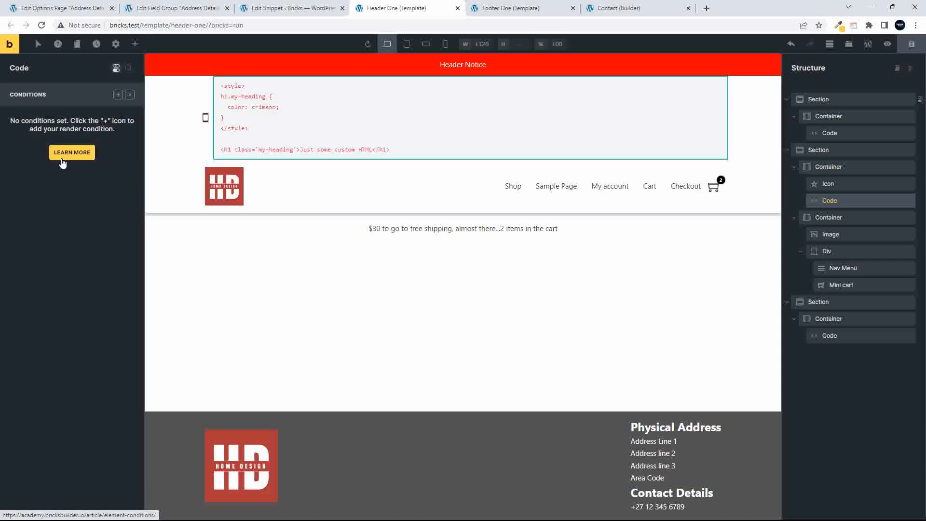
- Replace the header Code element's sample content with <?php the_code( 'contact_number', '367' ); ?> and enable code execution
{"action": "left_click", "coordinate": [113, 69]}
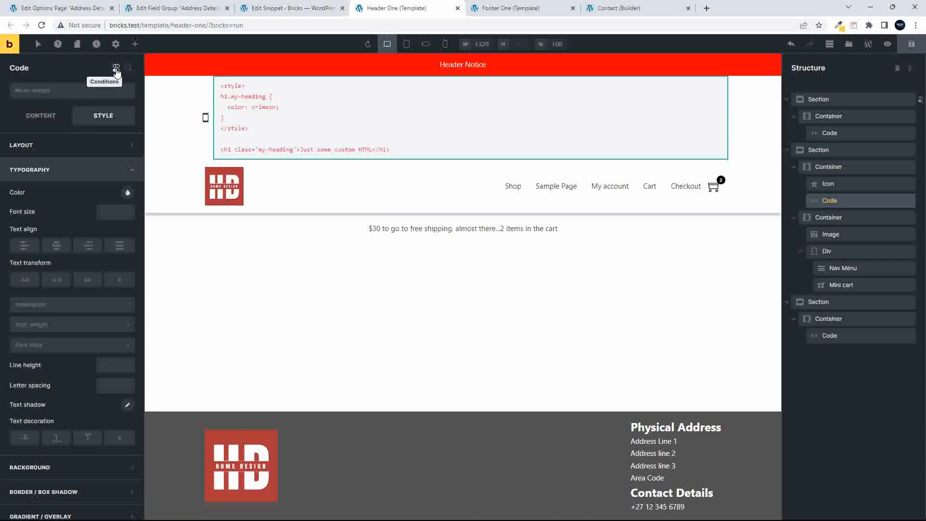
{"action": "left_click", "coordinate": [34, 118]}
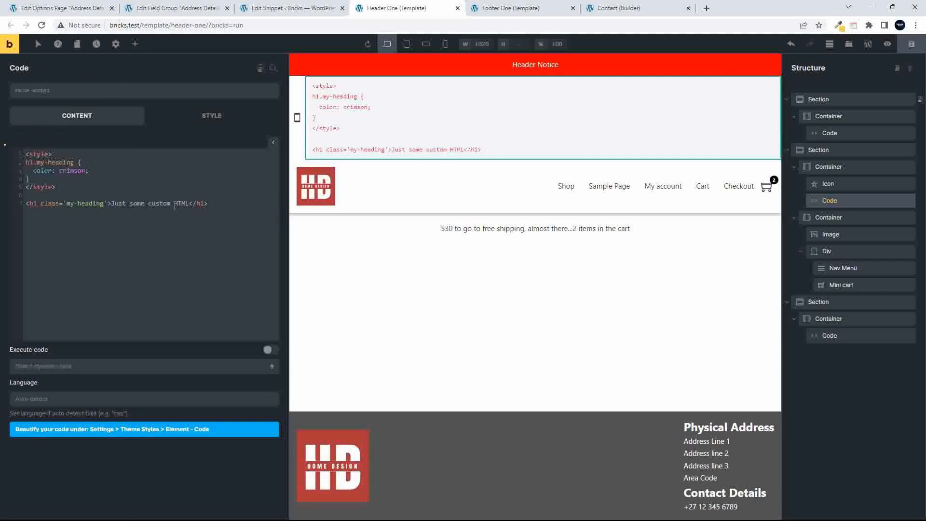
{"action": "left_click_drag", "start_coordinate": [220, 203], "coordinate": [17, 155]}
{"action": "type", "text": "<?php the_code"}
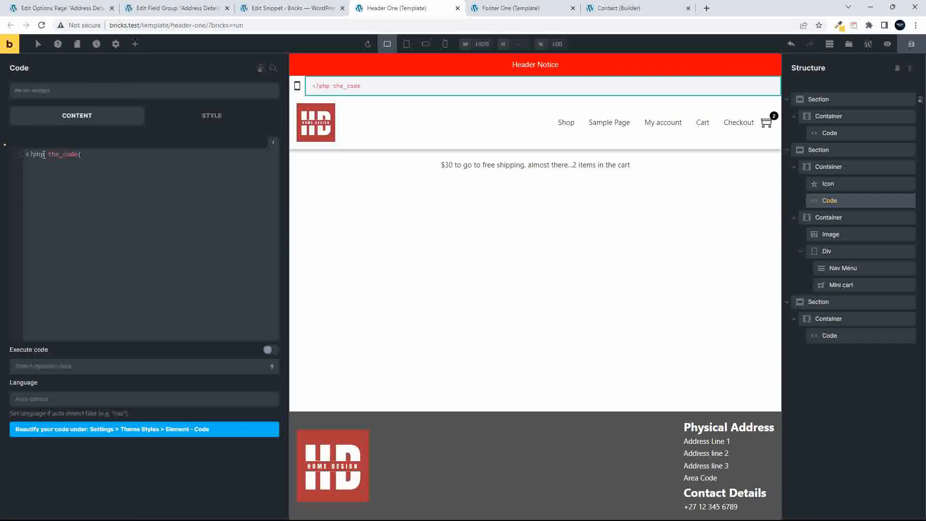
{"action": "type", "text": "( 'contact_number', '367' ); ?>"}
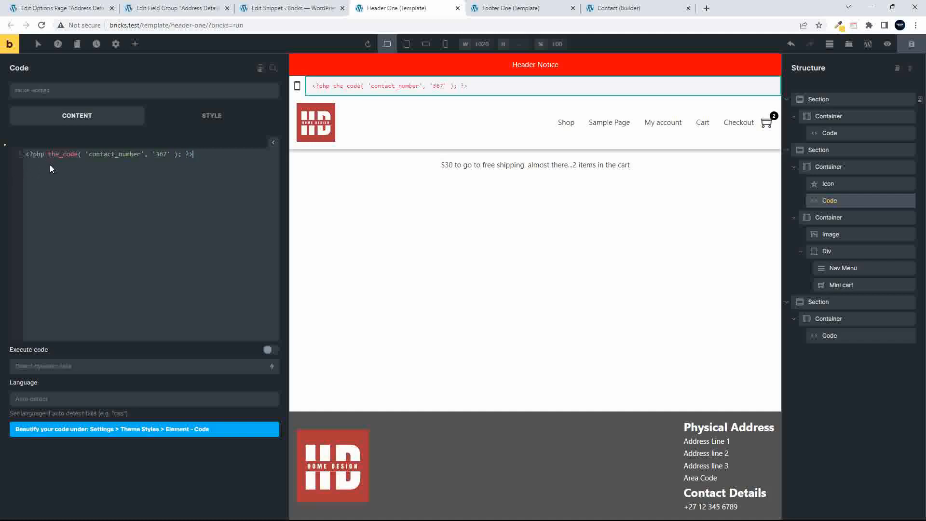
{"action": "left_click", "coordinate": [270, 349]}
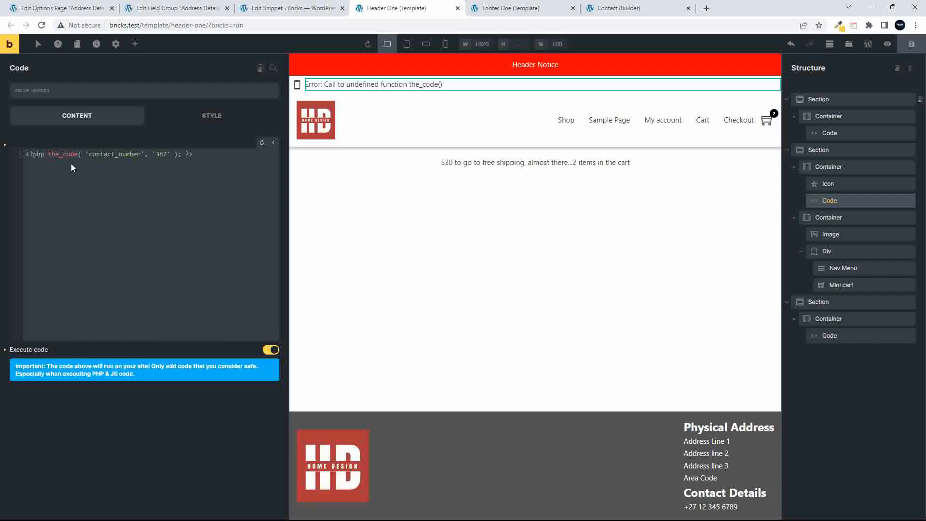
- Correct the function name in the header code to the_field and run it
{"action": "left_click_drag", "start_coordinate": [63, 156], "coordinate": [80, 158]}
{"action": "type", "text": "field"}
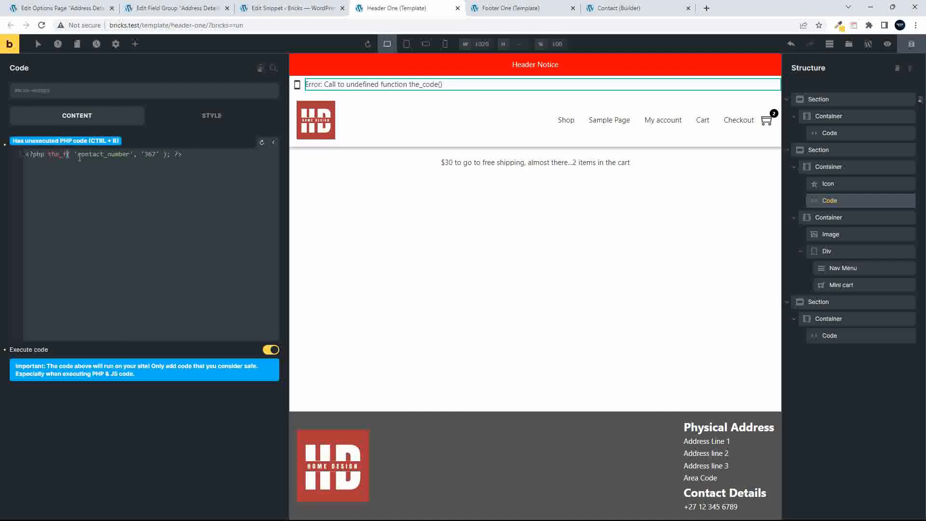
{"action": "key", "text": "ctrl+r"}
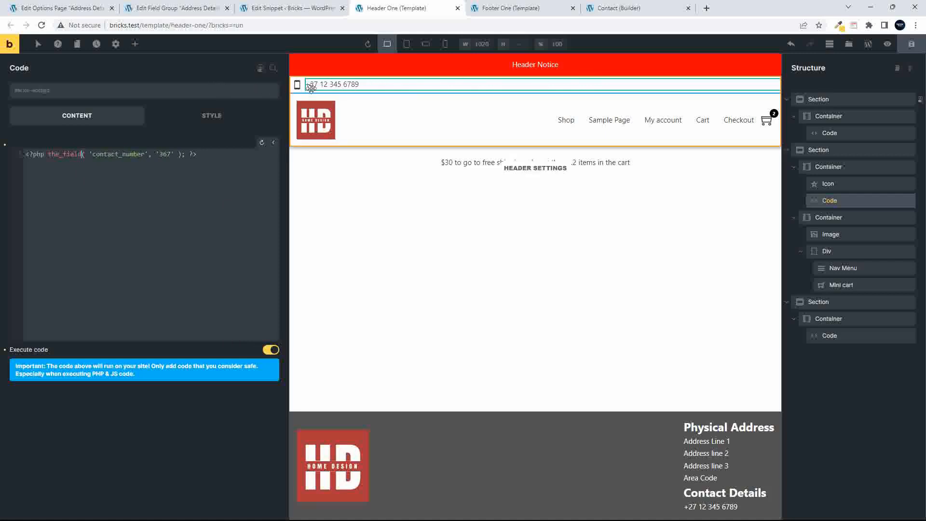
- Set the width of the header's contact number Code element to auto
{"action": "left_click", "coordinate": [220, 119]}
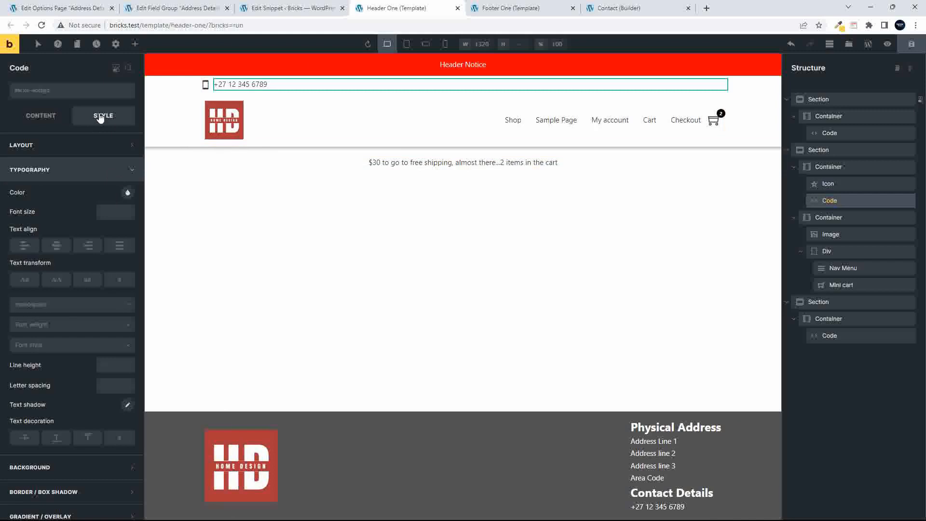
{"action": "left_click", "coordinate": [82, 145]}
{"action": "left_click", "coordinate": [110, 337]}
{"action": "type", "text": "auto"}
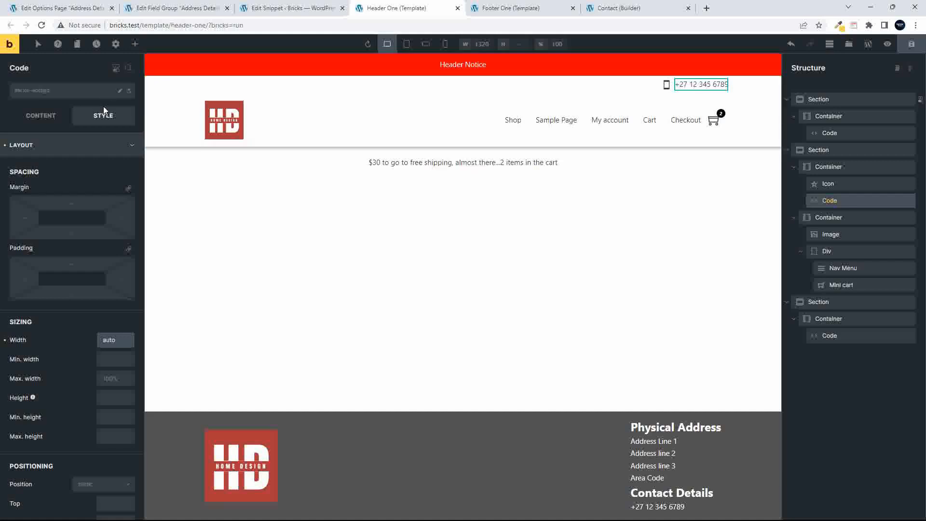
{"action": "left_click", "coordinate": [131, 148]}
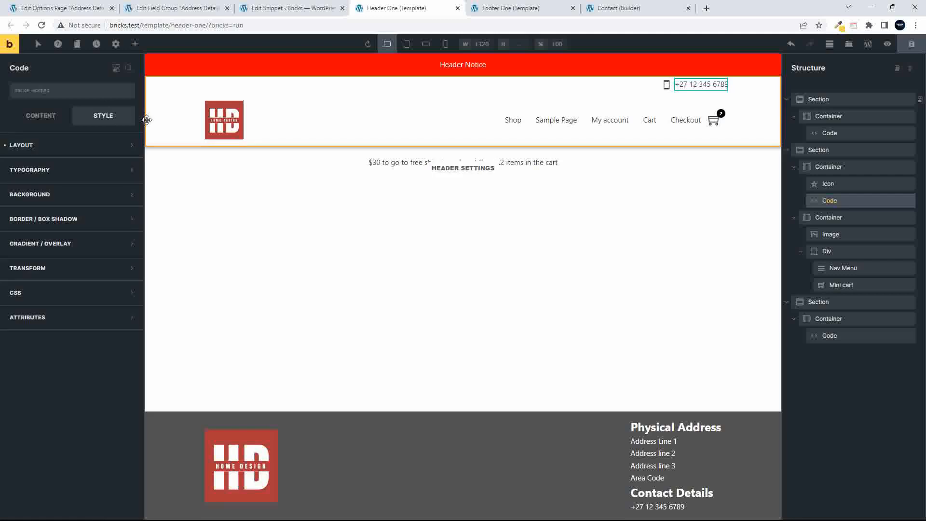
{"action": "left_click", "coordinate": [36, 116]}
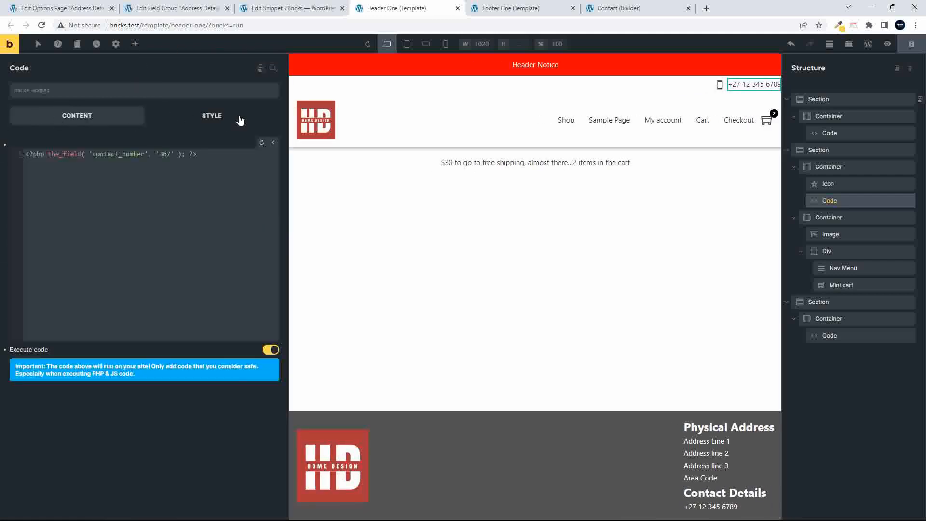
{"action": "left_click", "coordinate": [224, 122]}
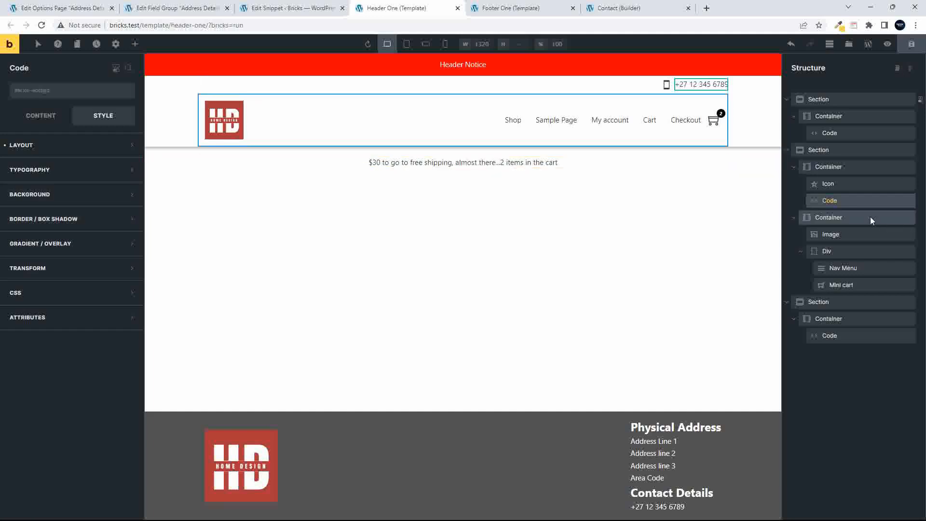
- Insert a Div after the phone icon in the header's upper container and nest the contact number Code element inside it
{"action": "left_click", "coordinate": [832, 184]}
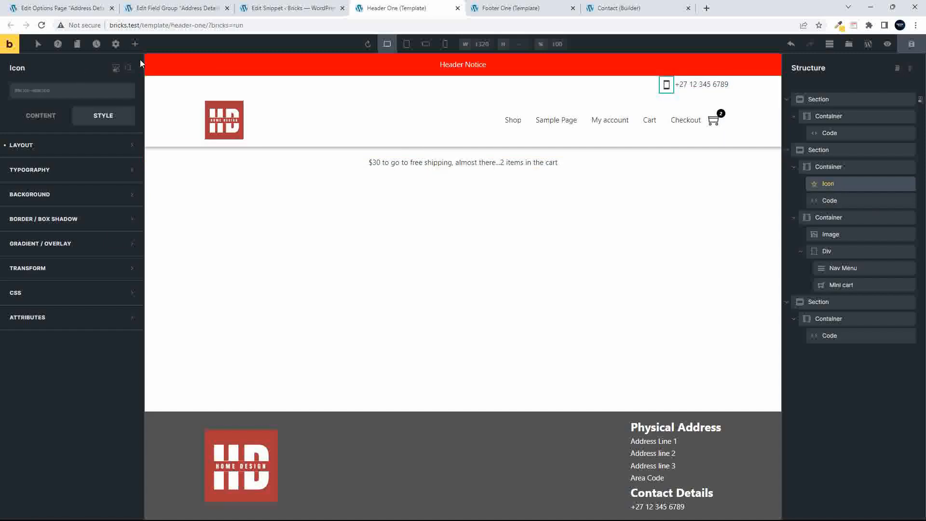
{"action": "left_click", "coordinate": [136, 45]}
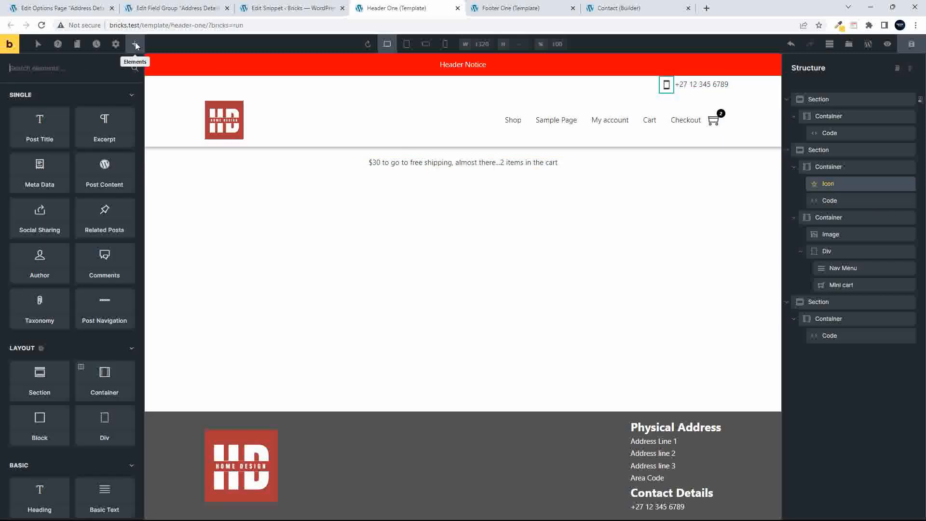
{"action": "type", "text": "div"}
{"action": "left_click", "coordinate": [51, 113]}
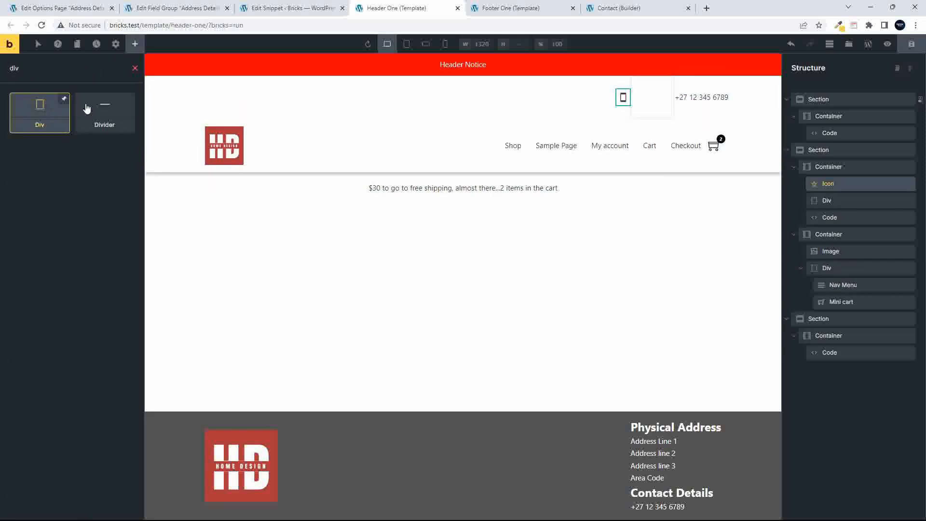
{"action": "left_click_drag", "start_coordinate": [814, 219], "coordinate": [844, 199]}
- Give the Div around the contact number the HTML tag a (link) and the link type Dynamic Data
{"action": "left_click", "coordinate": [844, 199]}
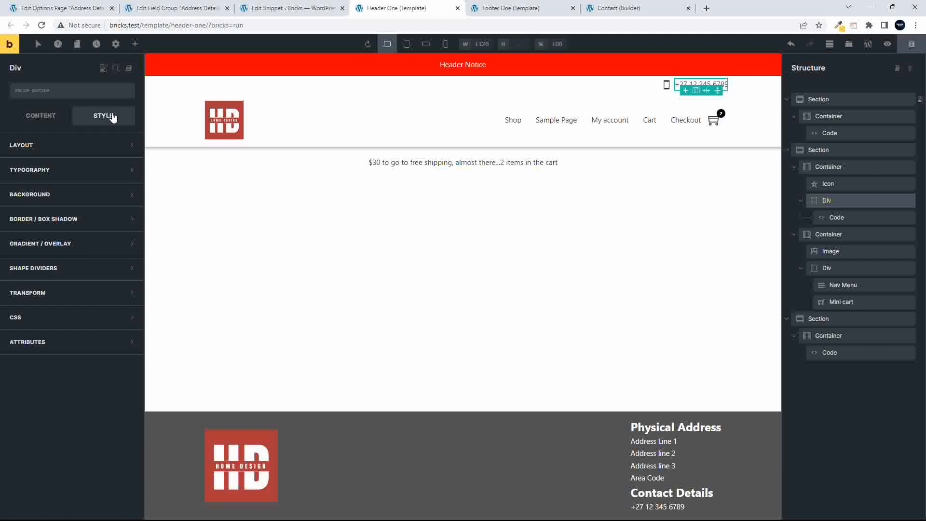
{"action": "left_click", "coordinate": [47, 118]}
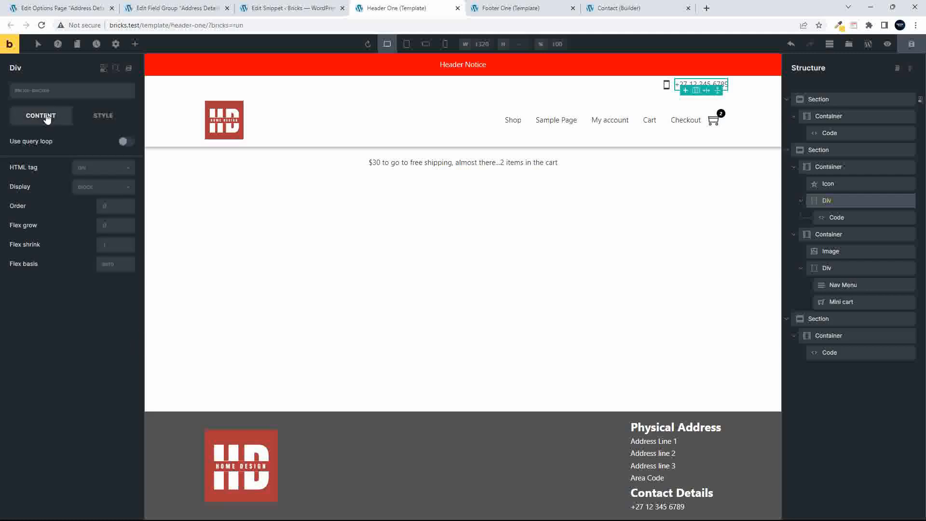
{"action": "left_click", "coordinate": [122, 169]}
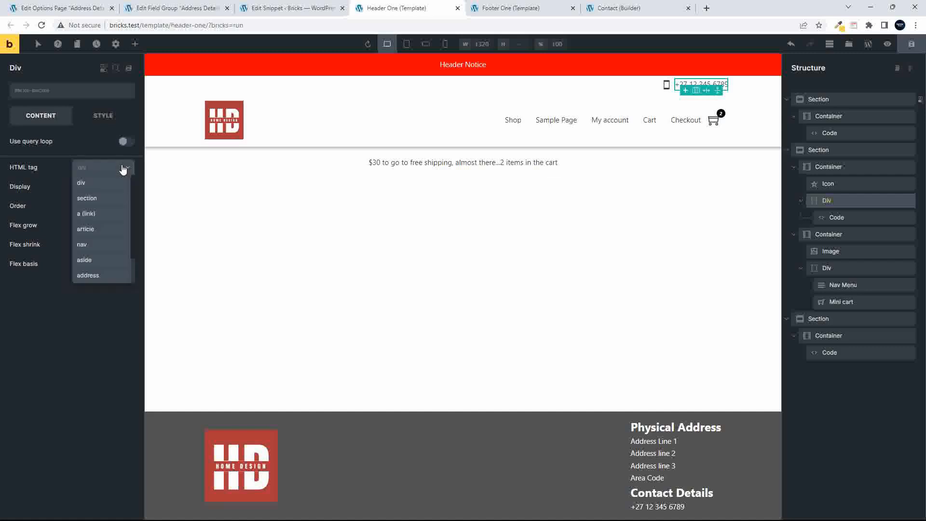
{"action": "left_click", "coordinate": [85, 215]}
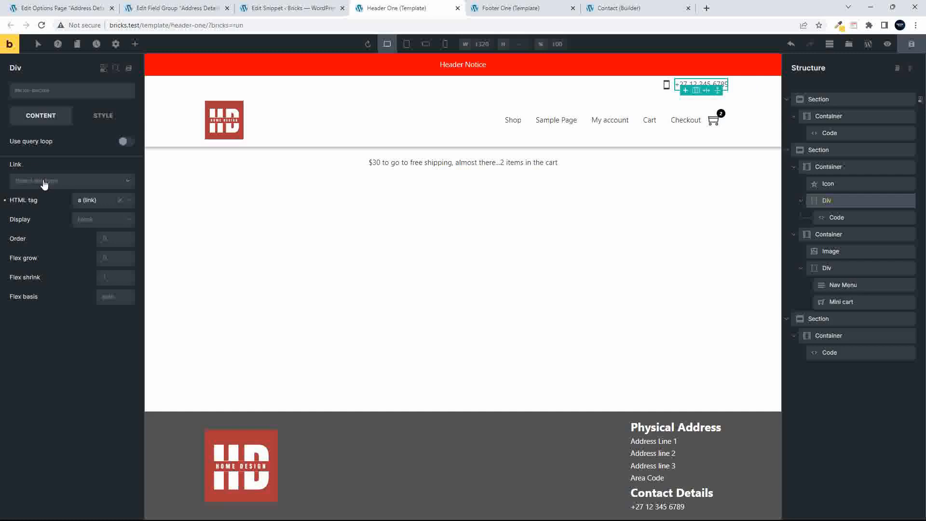
{"action": "left_click", "coordinate": [129, 182]}
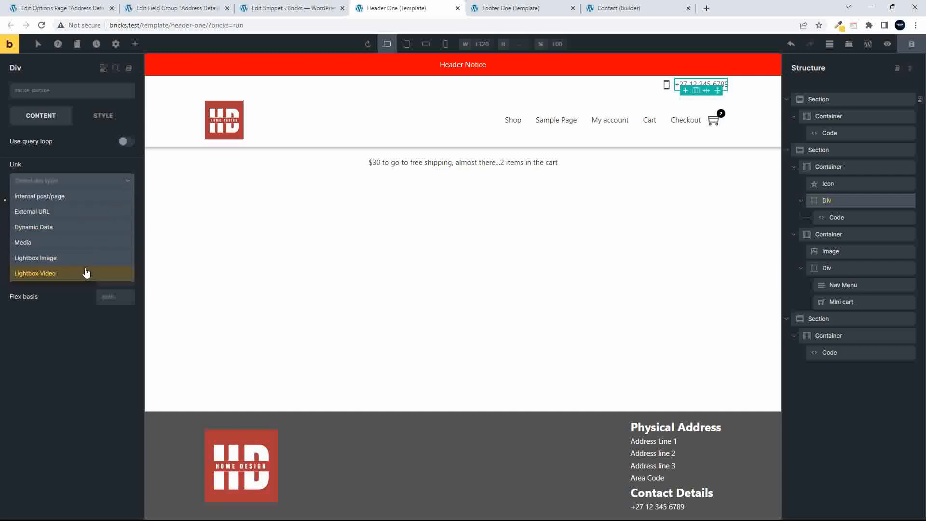
{"action": "left_click", "coordinate": [38, 227]}
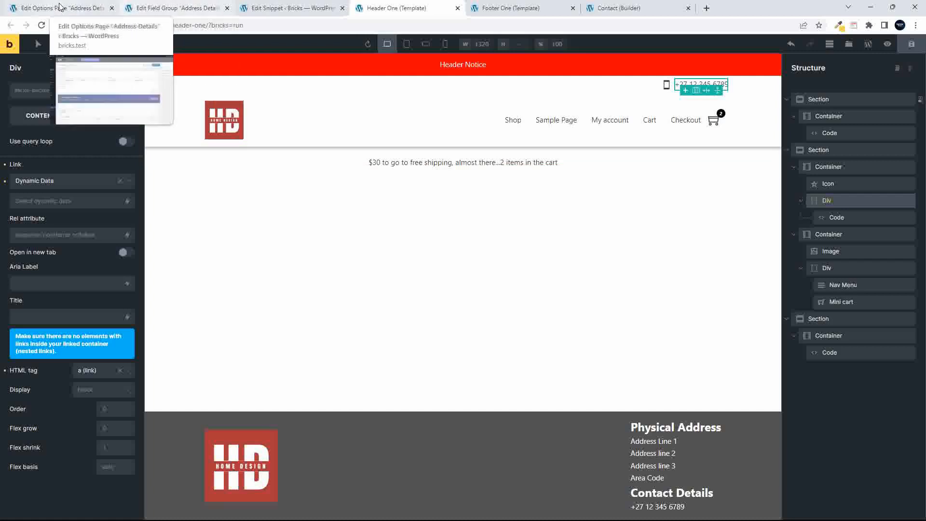
- Add an empty function by_get_contact_number() below the footer notice function in the Check Notices snippet
{"action": "left_click", "coordinate": [284, 6]}
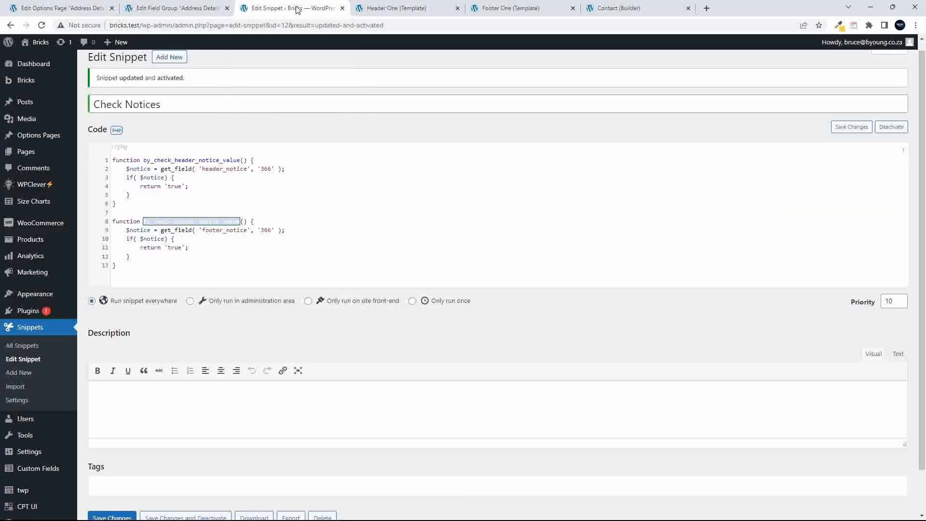
{"action": "left_click", "coordinate": [128, 266]}
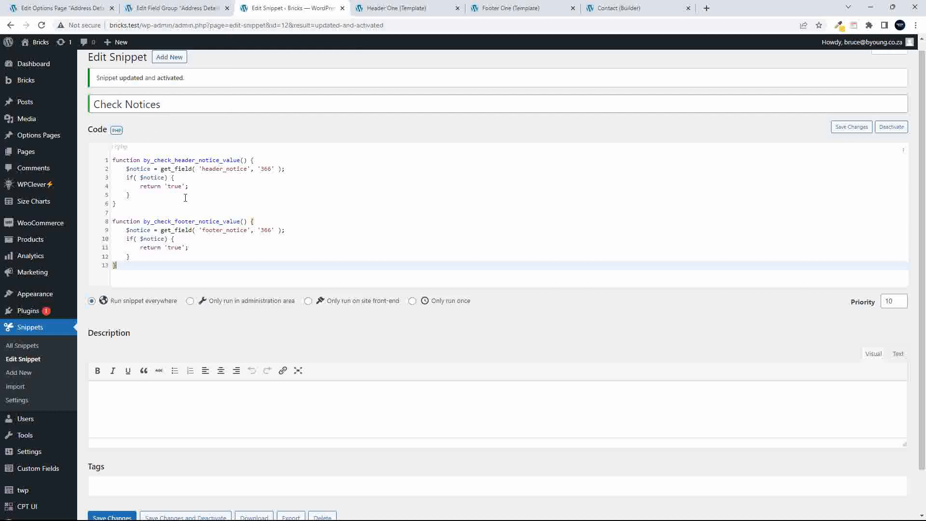
{"action": "key", "text": "Return"}
{"action": "key", "text": "Return"}
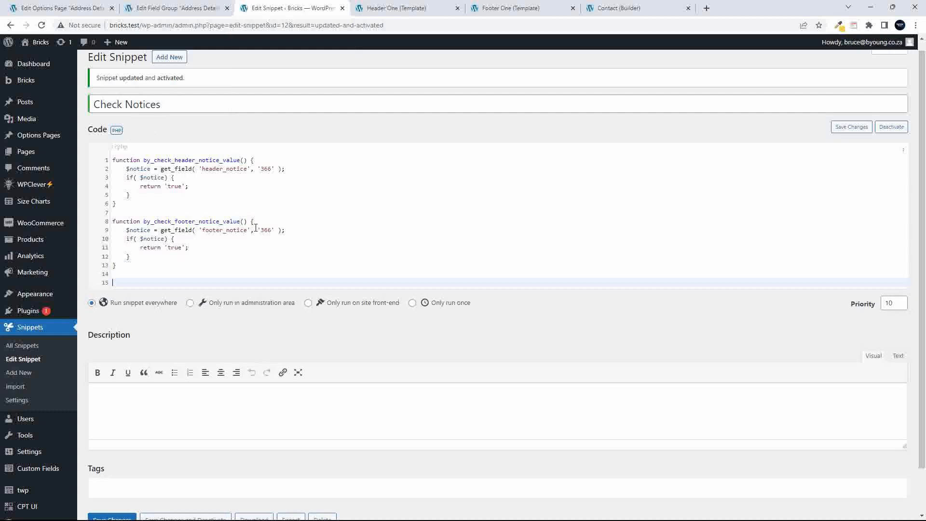
{"action": "type", "text": "function by_get_contact_number()"}
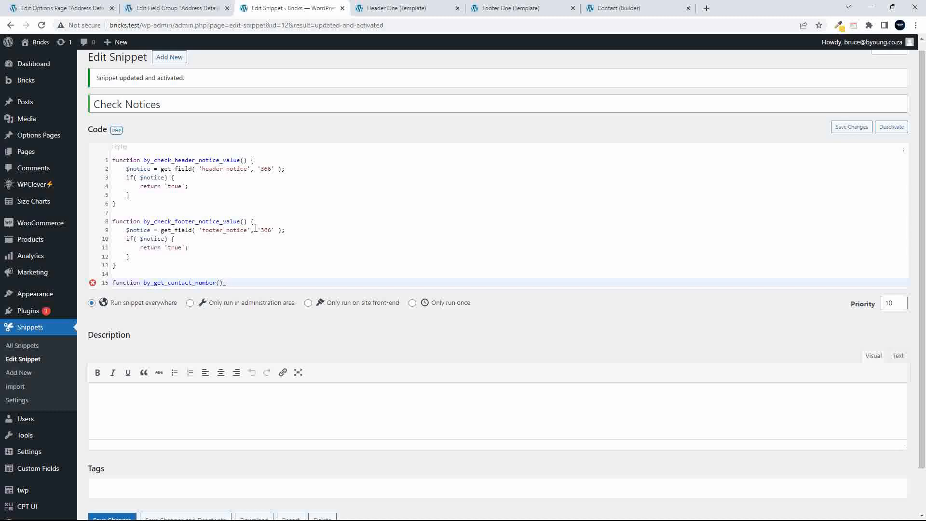
{"action": "type", "text": " {"}
{"action": "key", "text": "Return"}
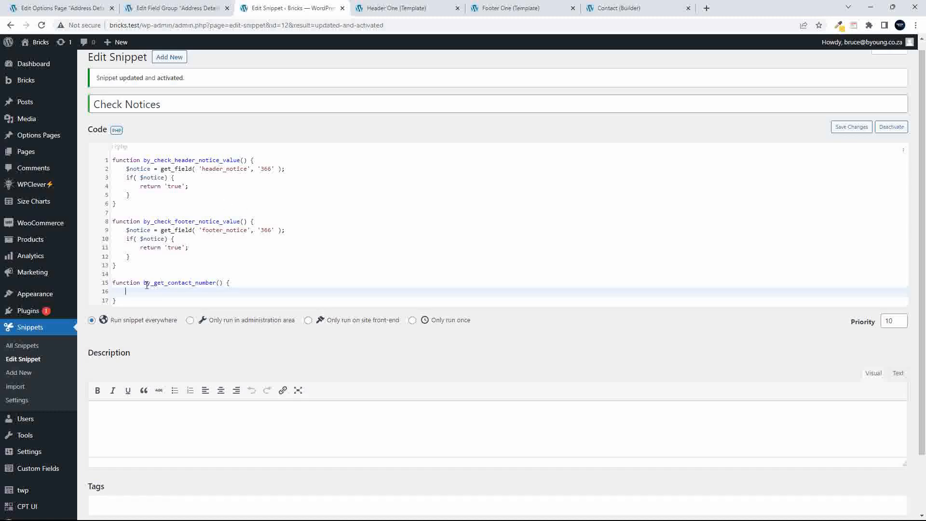
- Inside the new function, add the line $number = get_field( 'contact_number', '367' );
{"action": "type", "text": "$number = get_field"}
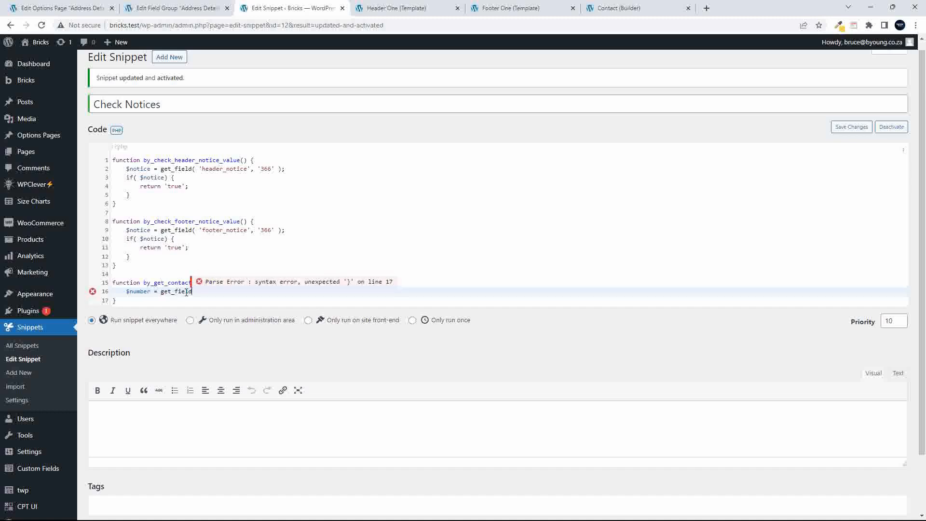
{"action": "type", "text": "( 'contac"}
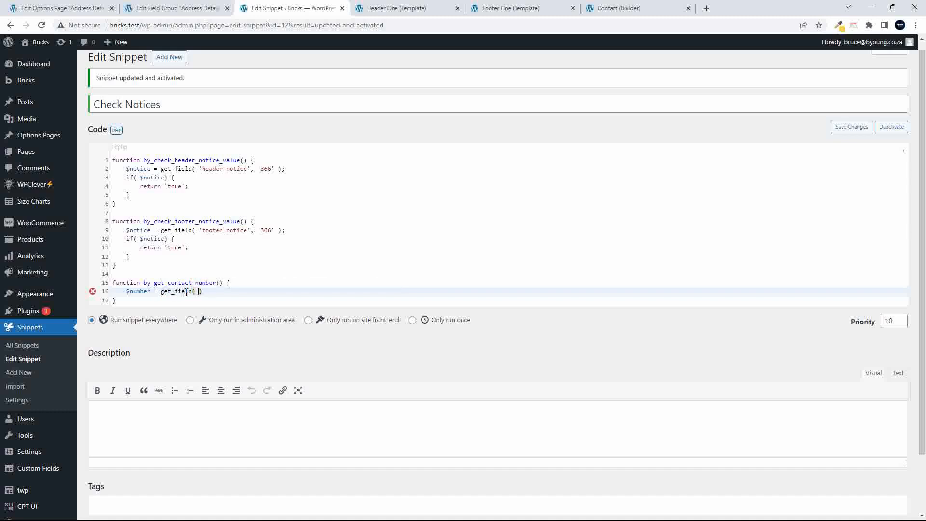
{"action": "type", "text": "t_number', '367' );"}
{"action": "key", "text": "Return"}
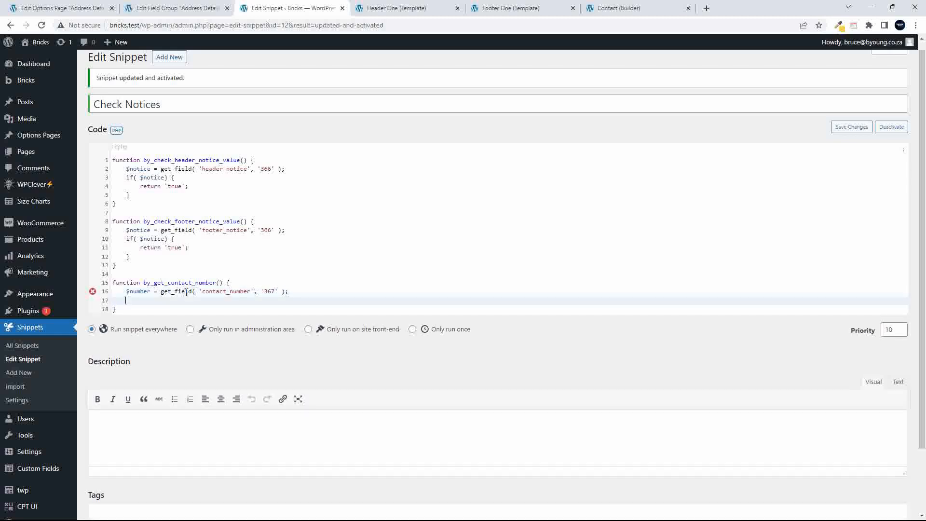
- Make by_get_contact_number return 'tel:' . $number; and save the snippet
{"action": "type", "text": "retur"}
{"action": "type", "text": "n "}
{"action": "type", "text": "$number"}
{"action": "type", "text": "'tel:'"}
{"action": "type", "text": " ."}
{"action": "scroll", "coordinate": [233, 227], "scroll_direction": "up", "scroll_amount": 5}
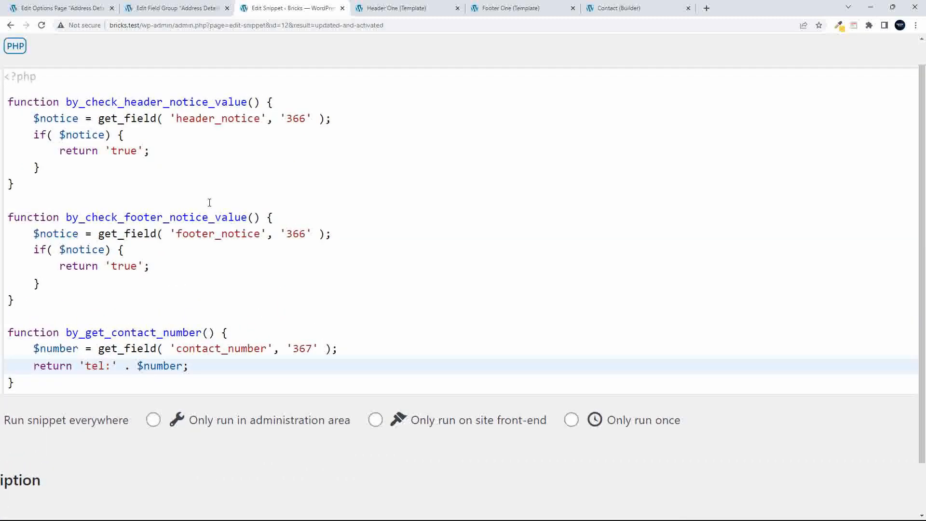
{"action": "scroll", "coordinate": [210, 202], "scroll_direction": "down", "scroll_amount": 4}
{"action": "scroll", "coordinate": [216, 205], "scroll_direction": "left", "scroll_amount": 3}
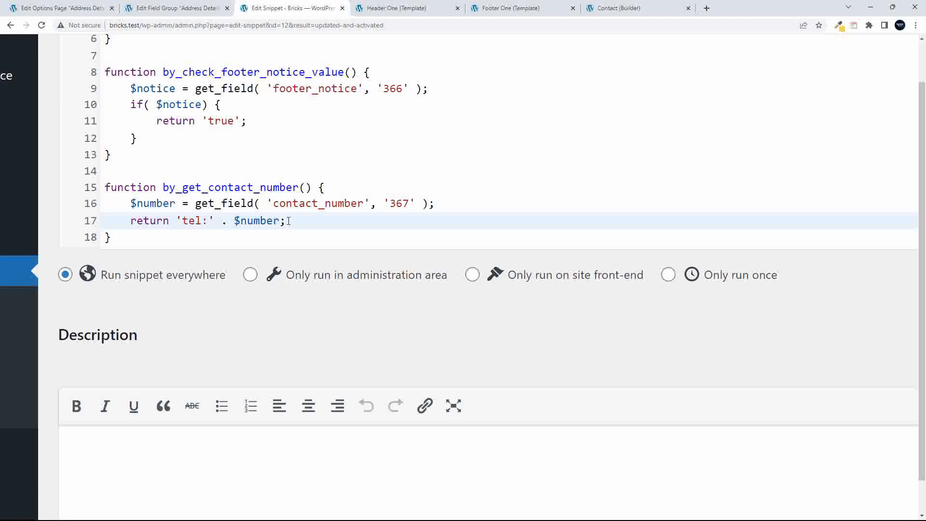
{"action": "scroll", "coordinate": [197, 307], "scroll_direction": "down", "scroll_amount": 5}
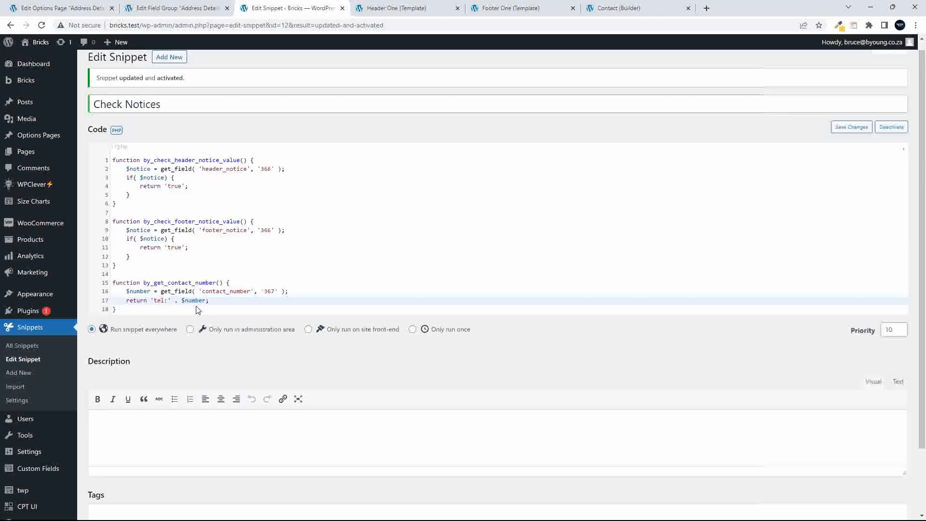
{"action": "scroll", "coordinate": [196, 307], "scroll_direction": "up", "scroll_amount": 2}
{"action": "key", "text": "ctrl+s"}
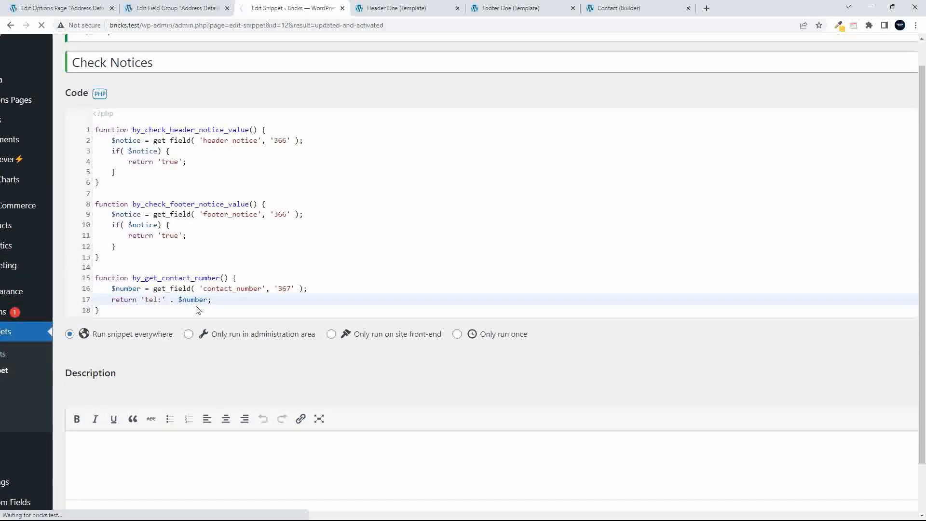
{"action": "scroll", "coordinate": [198, 310], "scroll_direction": "left", "scroll_amount": 1}
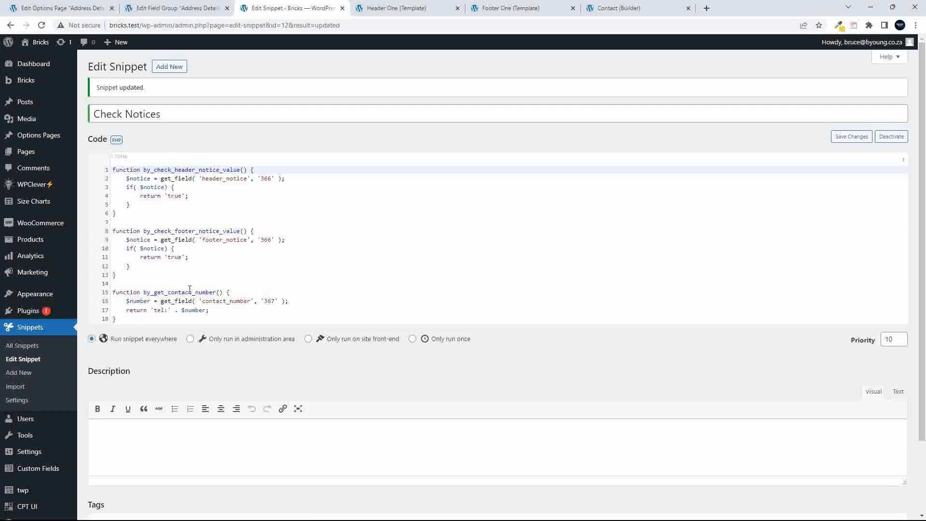
- Set the header Div's dynamic data link to {echo:by_get_contact_number} with the function name copied from the snippet, and save the header template
{"action": "double_click", "coordinate": [189, 288]}
{"action": "key", "text": "ctrl+c"}
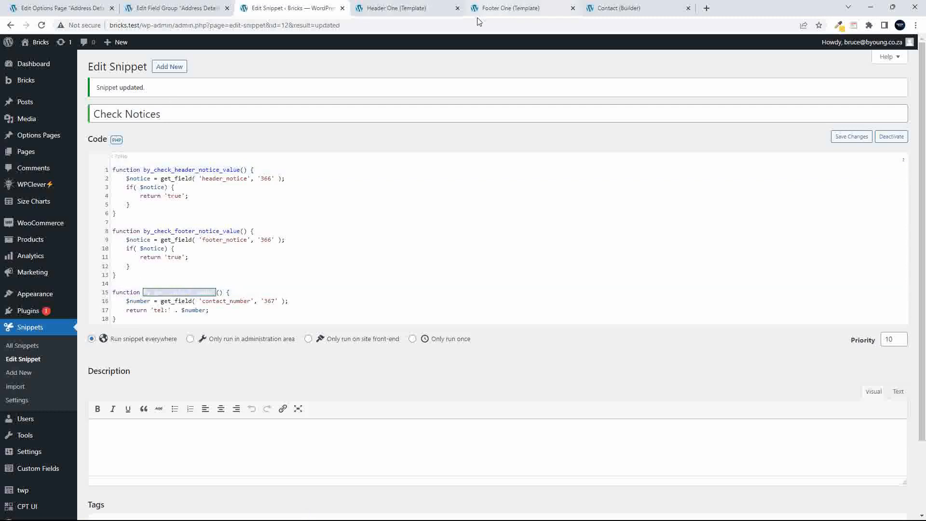
{"action": "left_click", "coordinate": [415, 13]}
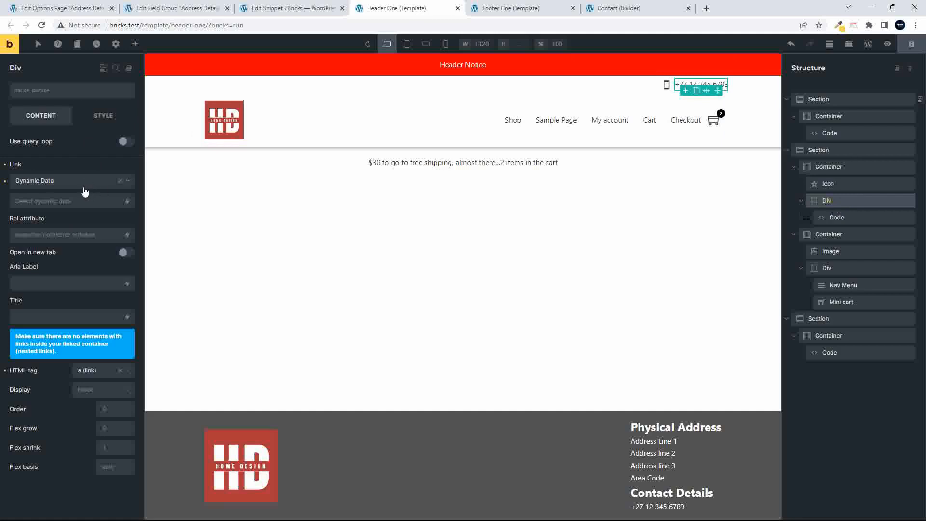
{"action": "left_click", "coordinate": [85, 202]}
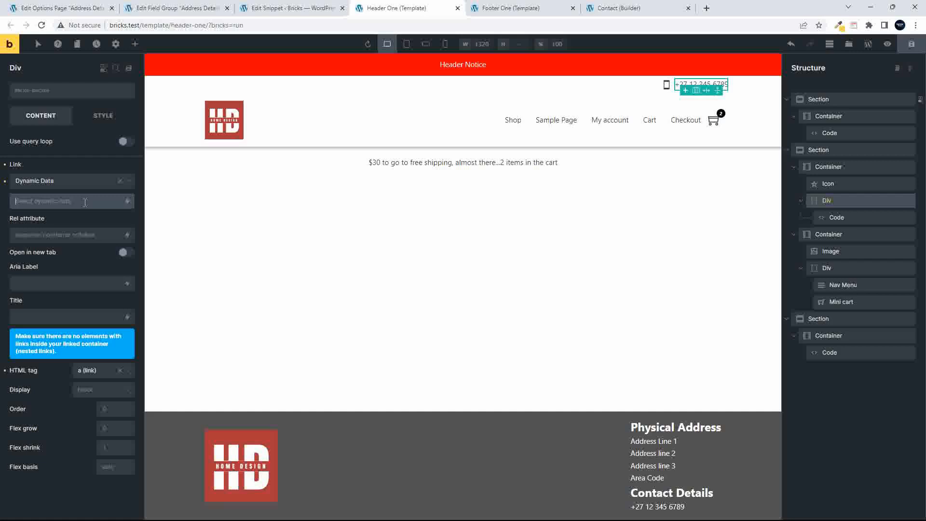
{"action": "left_click", "coordinate": [128, 202]}
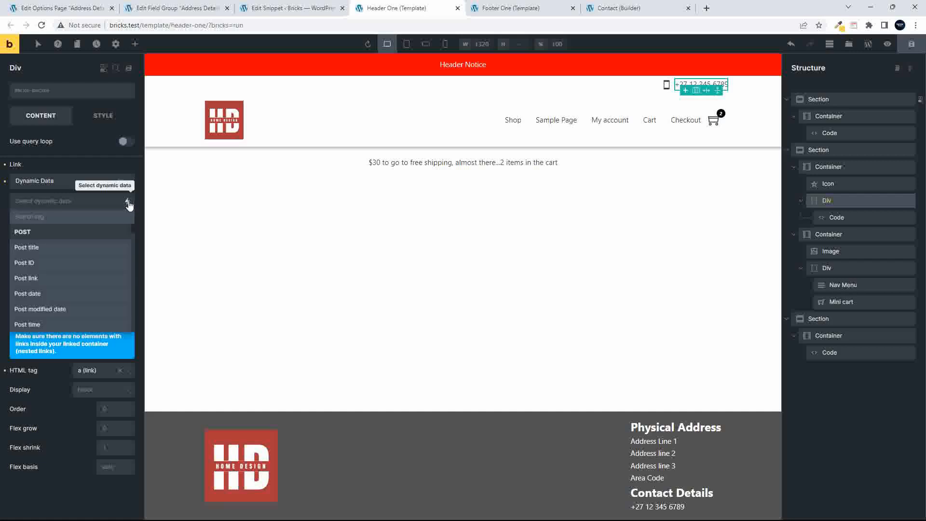
{"action": "type", "text": "php"}
{"action": "left_click", "coordinate": [62, 247]}
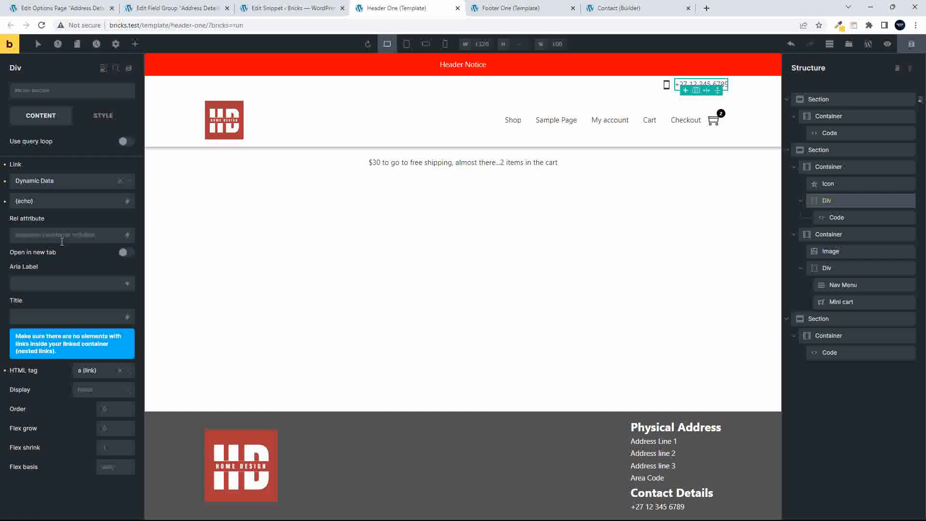
{"action": "left_click", "coordinate": [30, 200]}
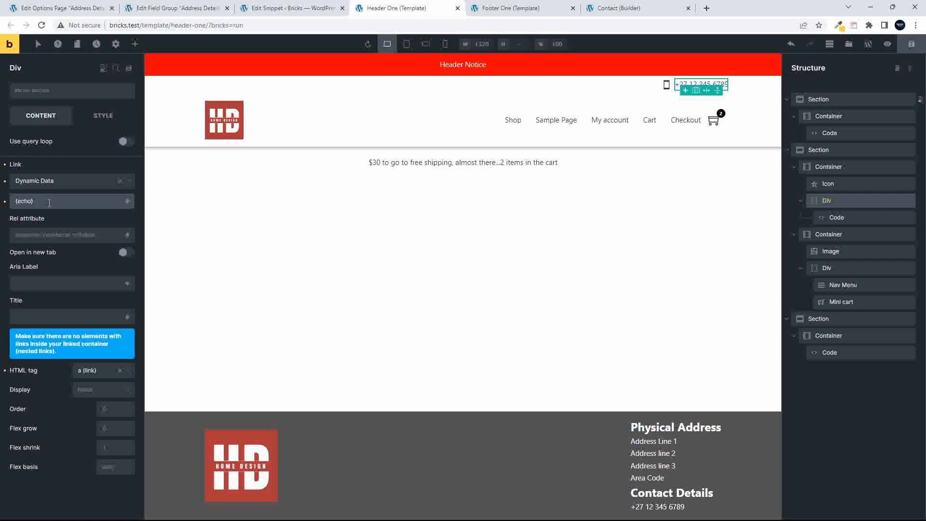
{"action": "key", "text": "ctrl+v"}
{"action": "left_click", "coordinate": [913, 46]}
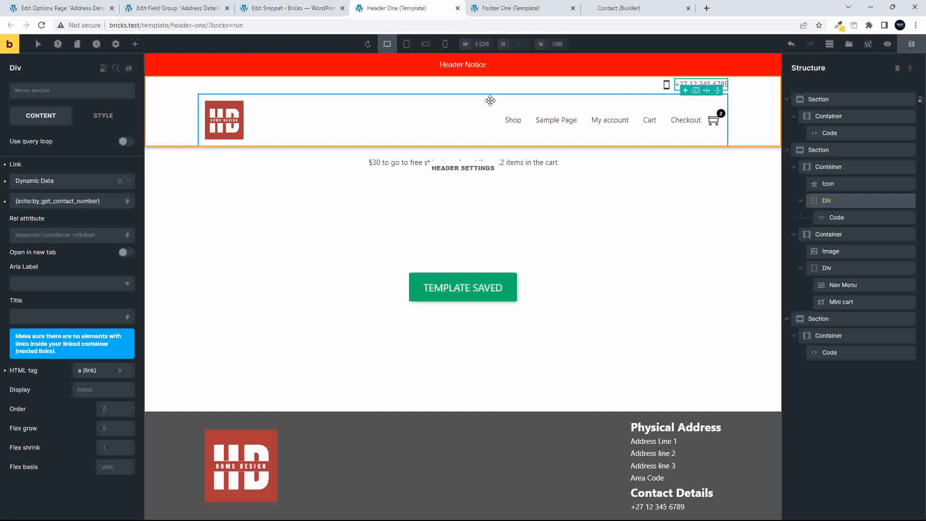
- Open the Contact page on the front end and test the header's contact number link, dismissing the call prompt
{"action": "left_click", "coordinate": [635, 11]}
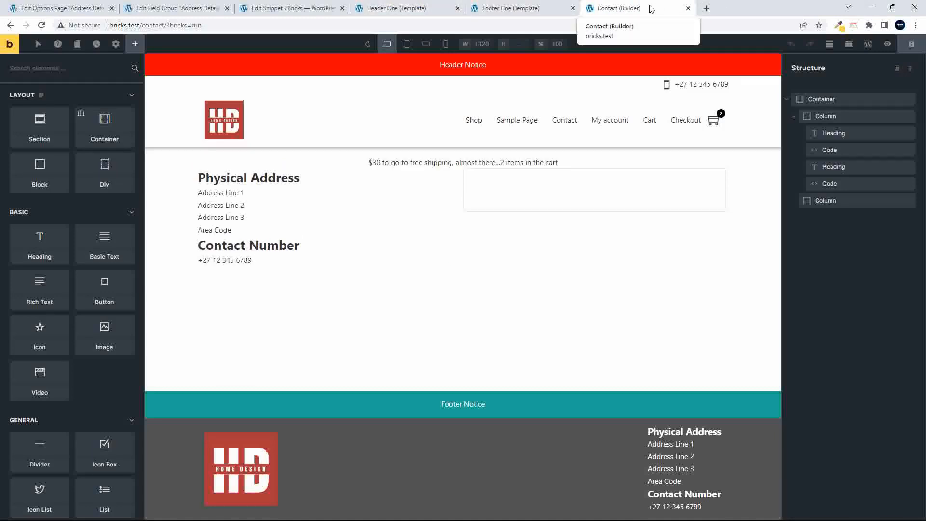
{"action": "left_click", "coordinate": [887, 47]}
{"action": "left_click", "coordinate": [867, 48]}
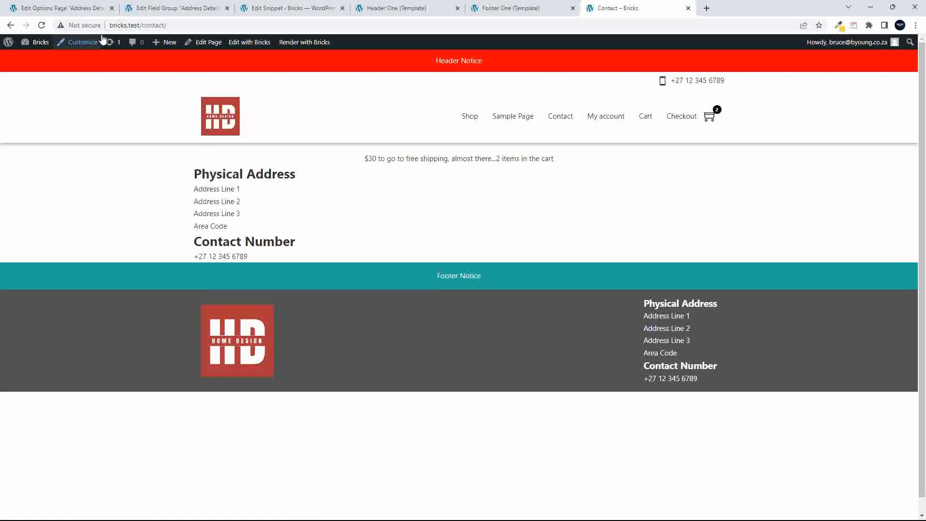
{"action": "left_click", "coordinate": [137, 25]}
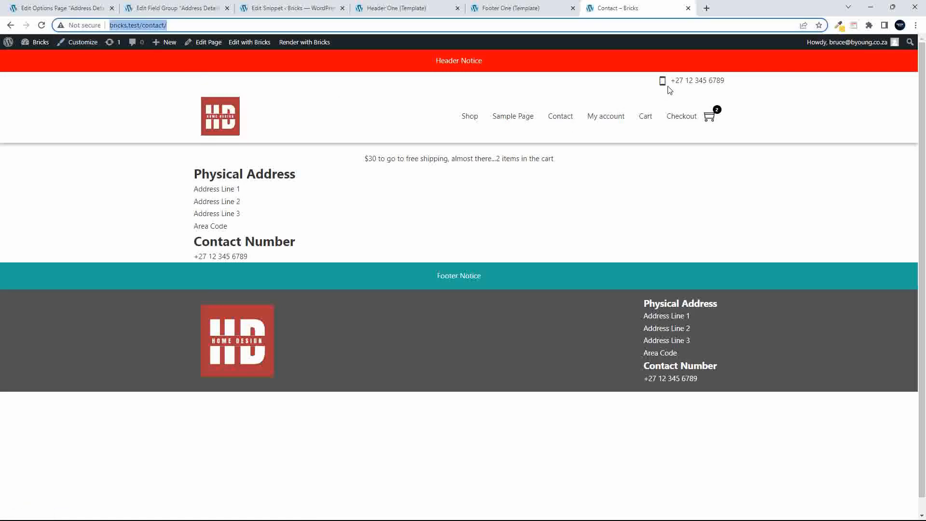
{"action": "left_click", "coordinate": [698, 82]}
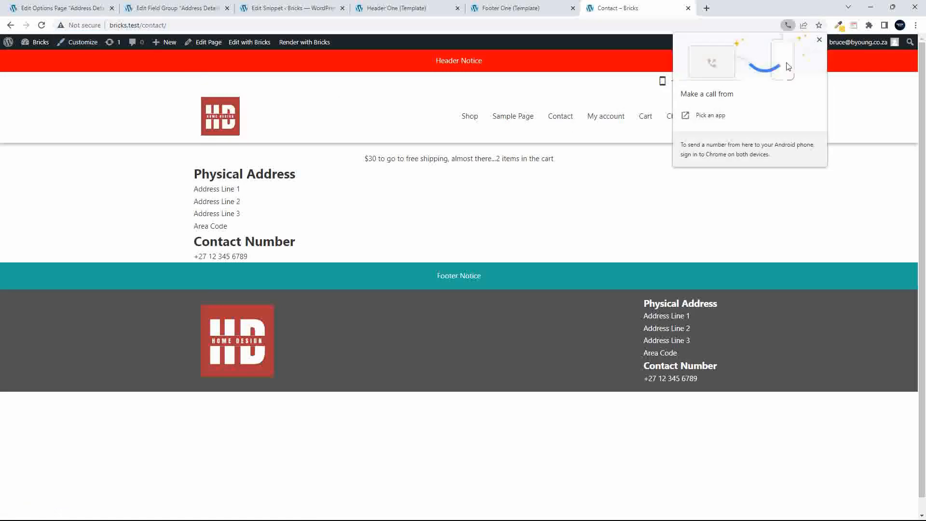
{"action": "left_click", "coordinate": [614, 87]}
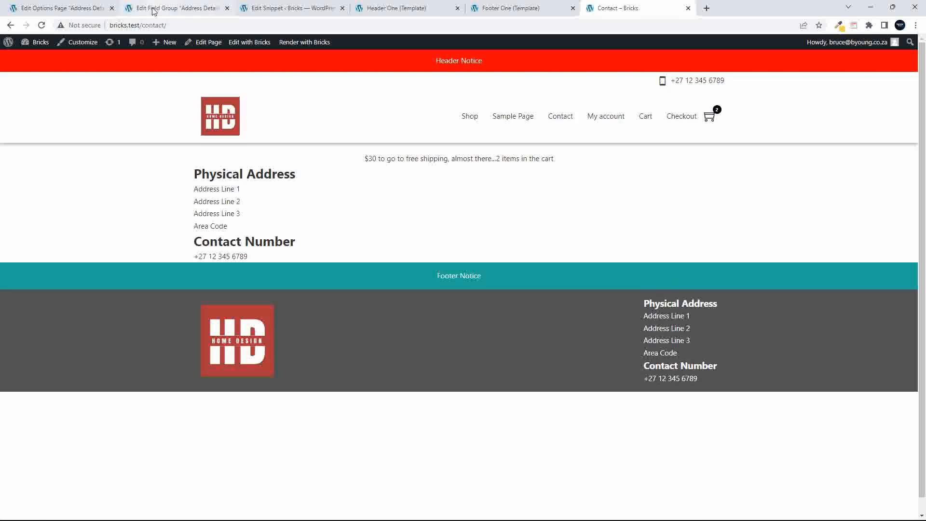
- In the Address Details options page, append 11 to all four lines of the Physical Address, including the area code
{"action": "left_click", "coordinate": [75, 10]}
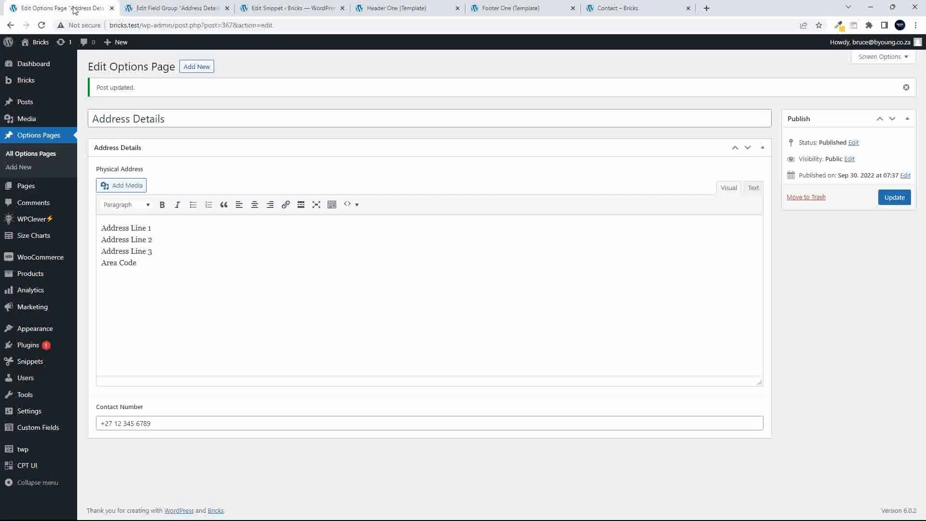
{"action": "type", "text": "1111"}
{"action": "left_click", "coordinate": [158, 252]}
{"action": "type", "text": "11"}
{"action": "left_click", "coordinate": [139, 263]}
{"action": "type", "text": "11"}
- Replace the last four digits of the contact number on the Address Details page and update the page
{"action": "double_click", "coordinate": [139, 424]}
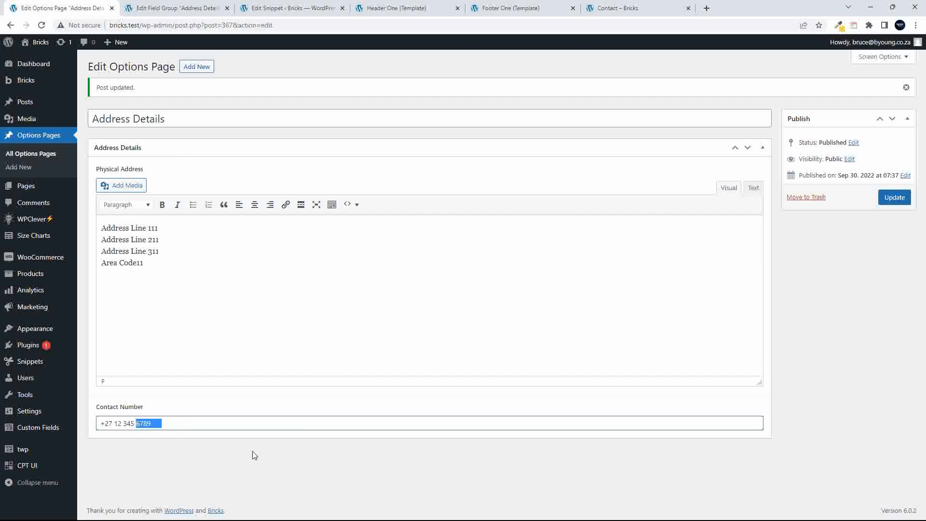
{"action": "type", "text": "5432"}
{"action": "left_click", "coordinate": [898, 198]}
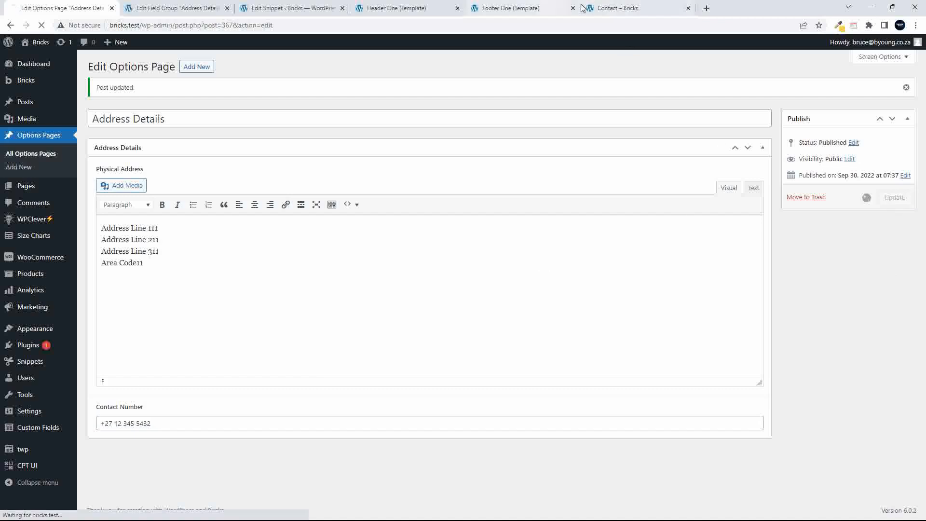
- Reload the front-end Contact page to check the address and contact number, and inspect the header number's tel link in the page markup
{"action": "left_click", "coordinate": [583, 7]}
{"action": "key", "text": "F5"}
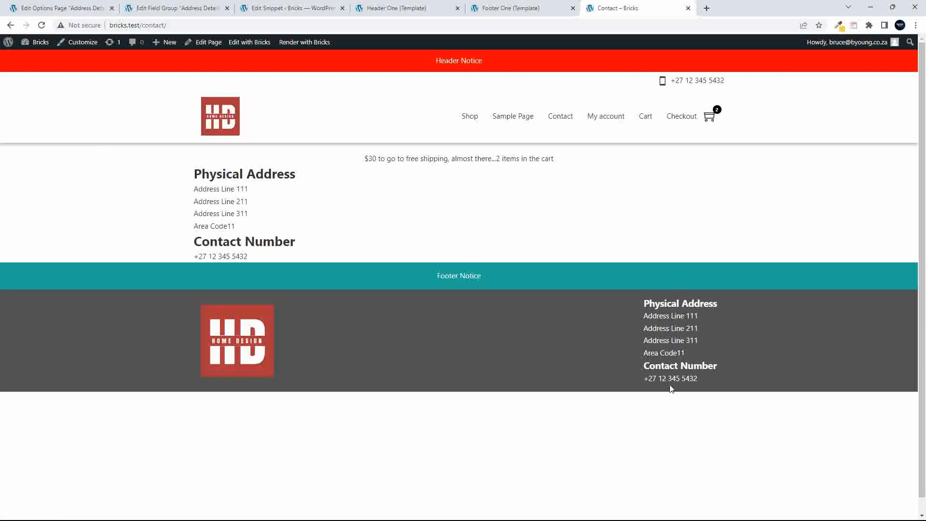
{"action": "right_click", "coordinate": [705, 86]}
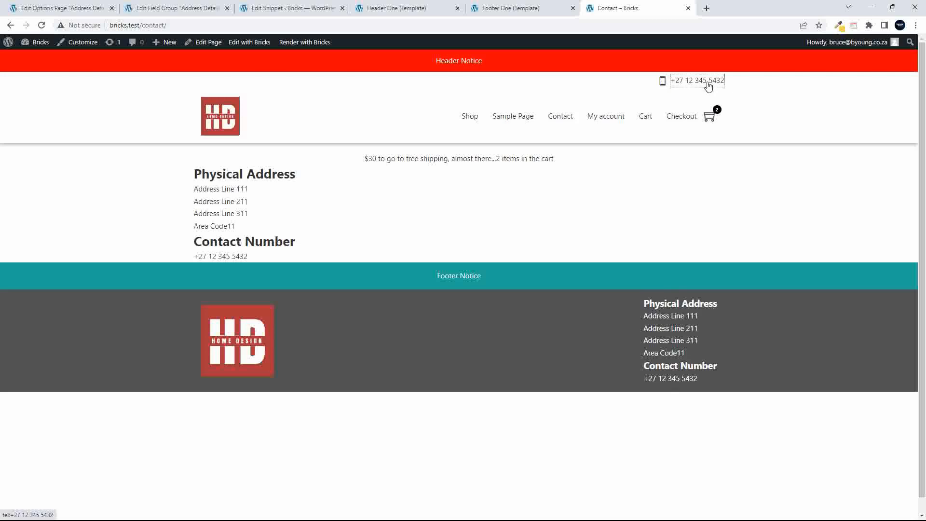
{"action": "left_click", "coordinate": [732, 177]}
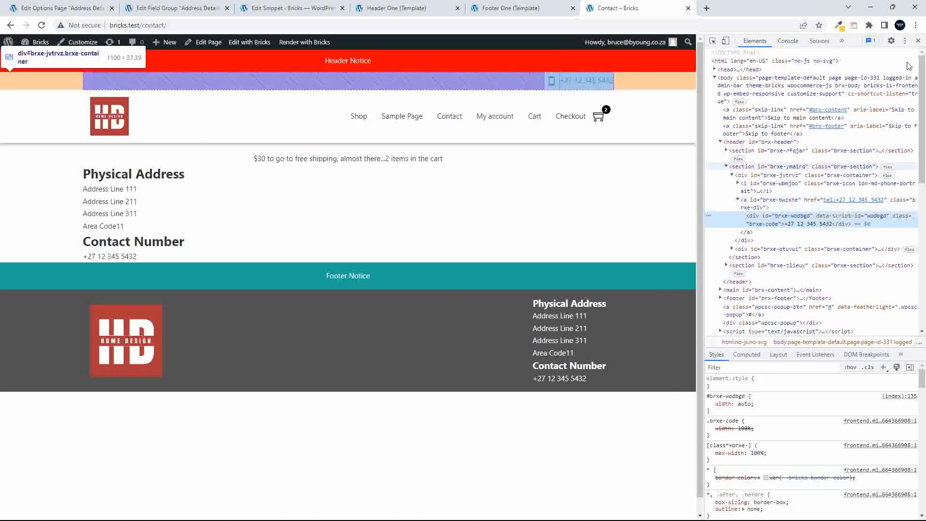
{"action": "left_click", "coordinate": [918, 41]}
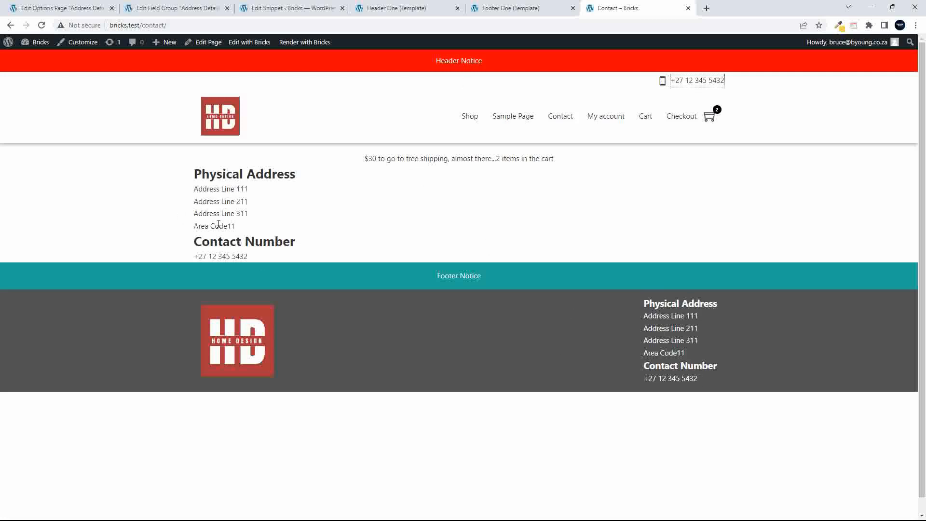
- Return to the Address Details options page and open the list of all options pages
{"action": "left_click", "coordinate": [53, 8]}
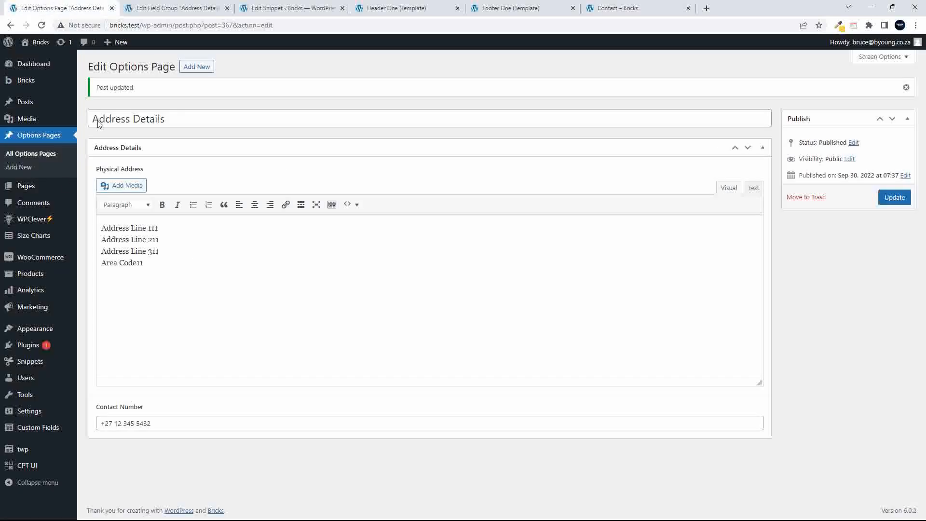
{"action": "left_click", "coordinate": [42, 154]}
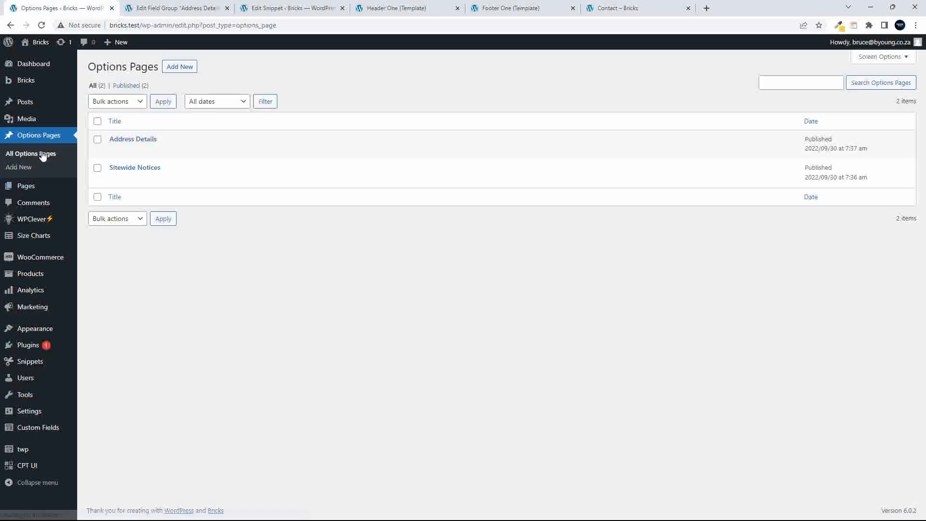